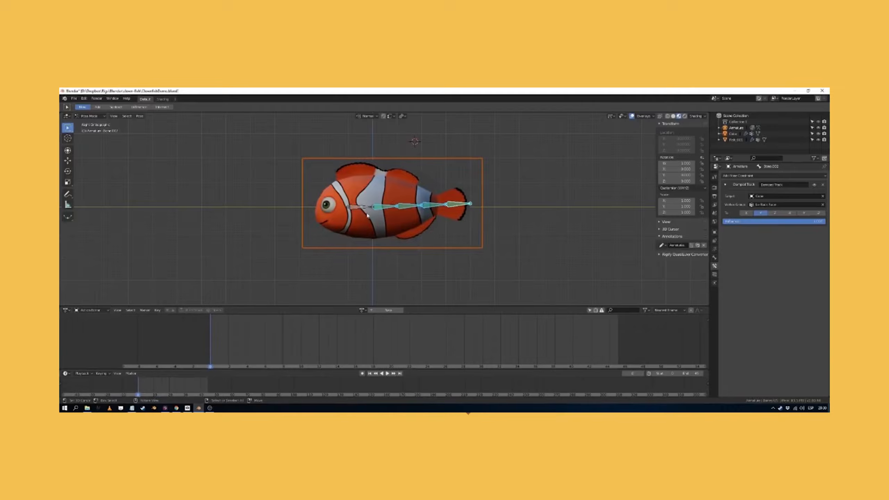
Play the animation and move the clownfish armature's head bone to test how the chained bones follow
right_click(362, 210)
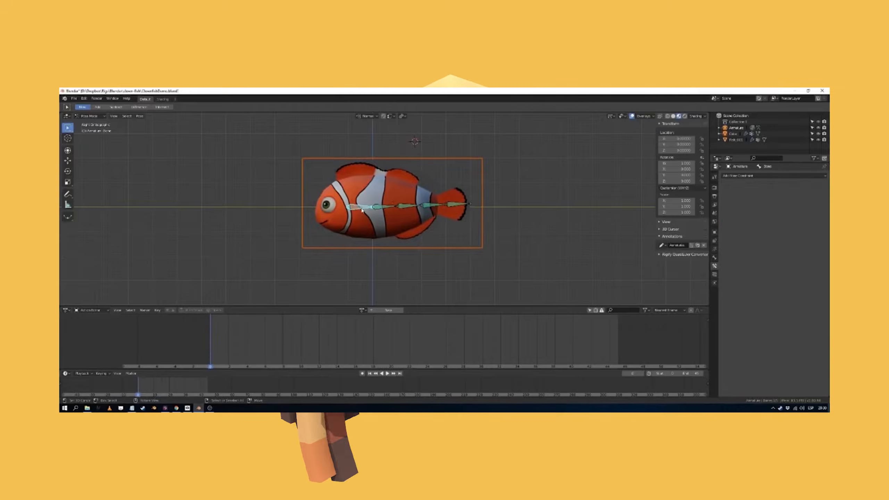
key(space)
key(g)
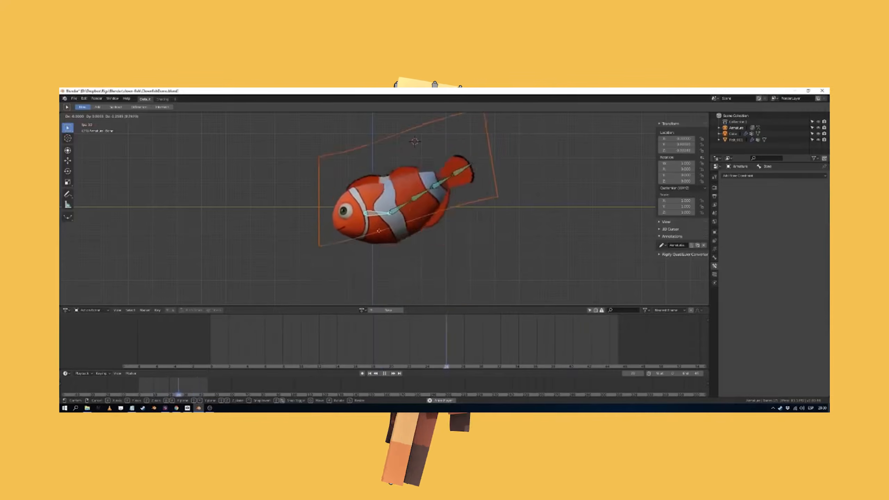
right_click(405, 290)
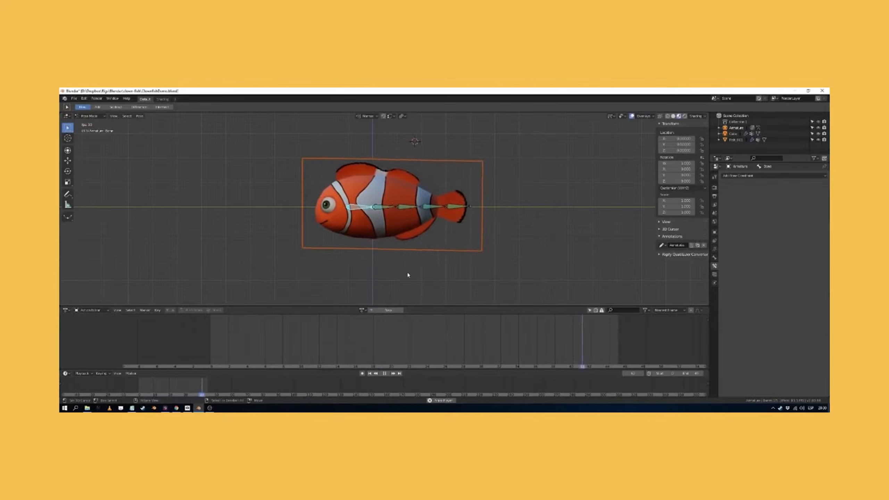
click(404, 208)
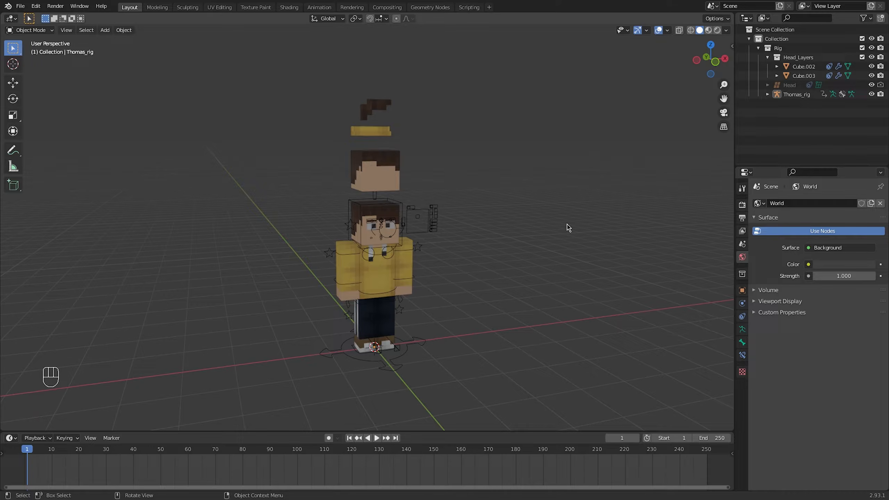
Move the raised head-layer cube above the character's head into a new collection named Hair
shift+middle_drag(455, 178, 433, 225)
scroll(450, 243, up, 5)
click(433, 244)
key(m)
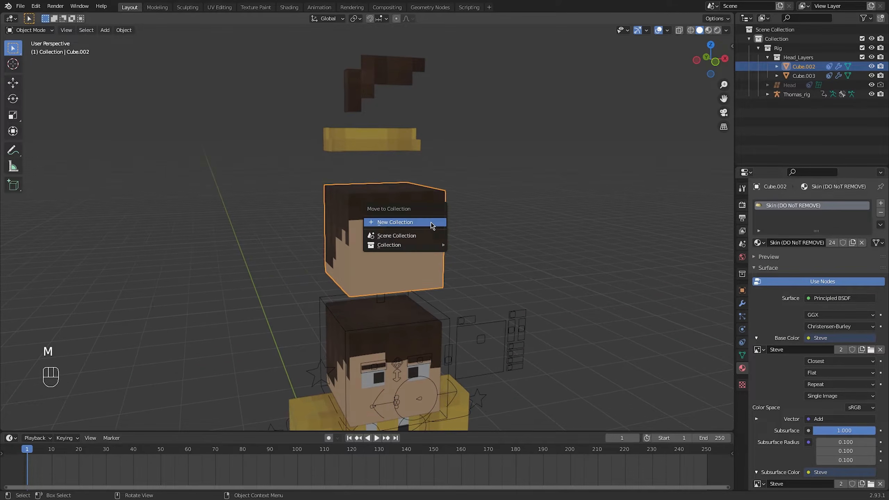
click(433, 225)
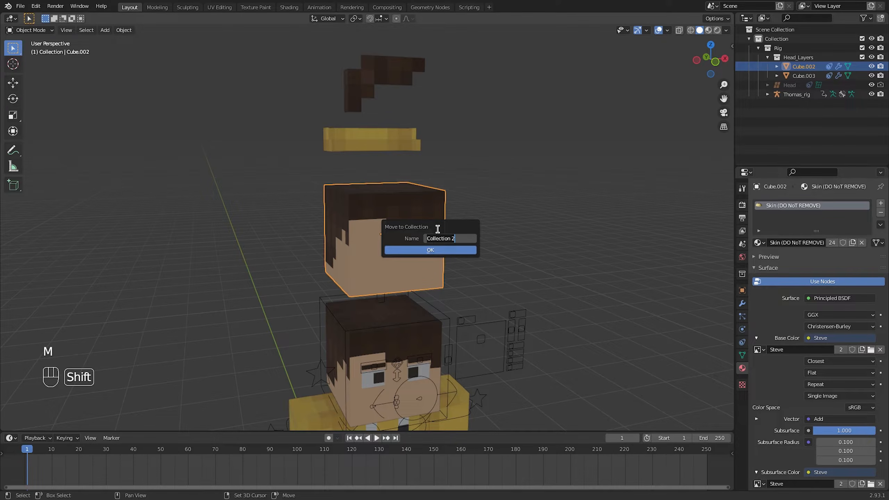
key(Return)
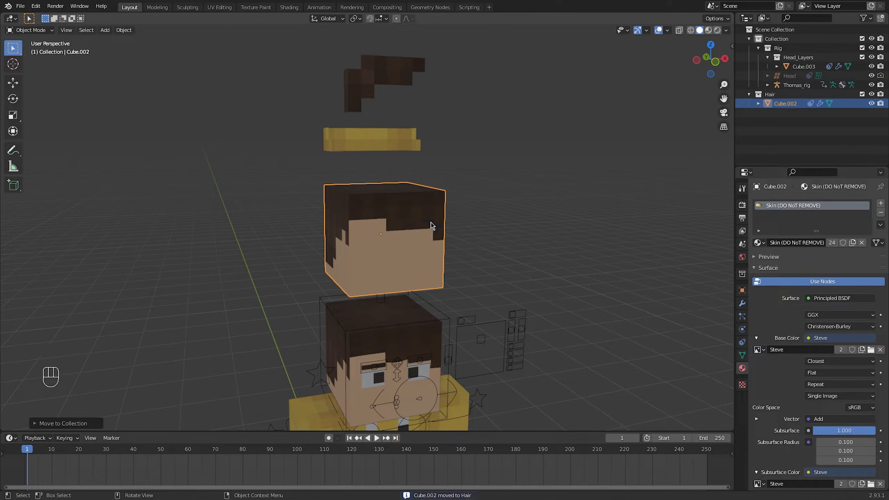
Exclude the original collection containing the character rig from the view layer, leaving the Hair collection enabled
click(455, 214)
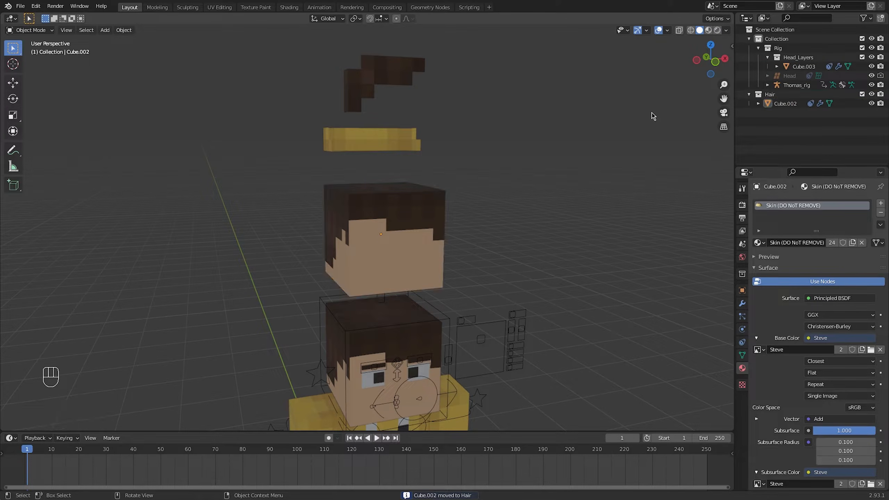
click(862, 38)
click(749, 39)
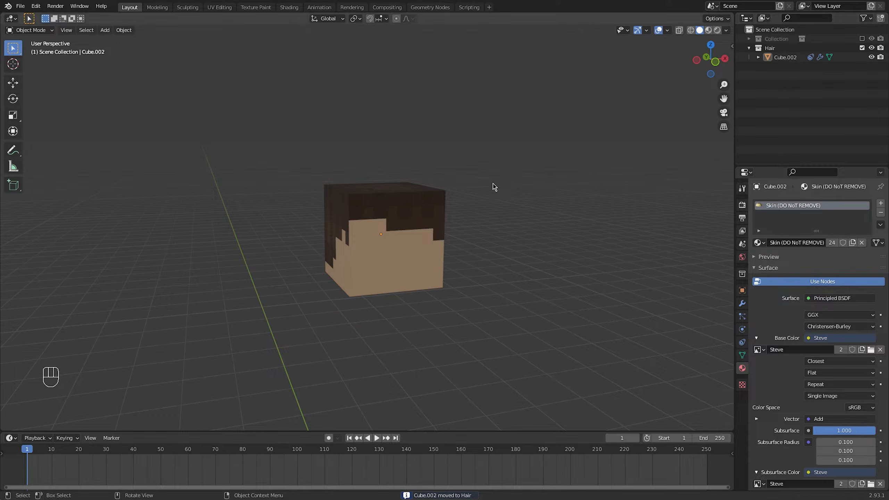
Select the hair cube, split the viewport, and show the Steve skin texture in a UV editor beside it
middle_drag(492, 184, 402, 207)
click(394, 217)
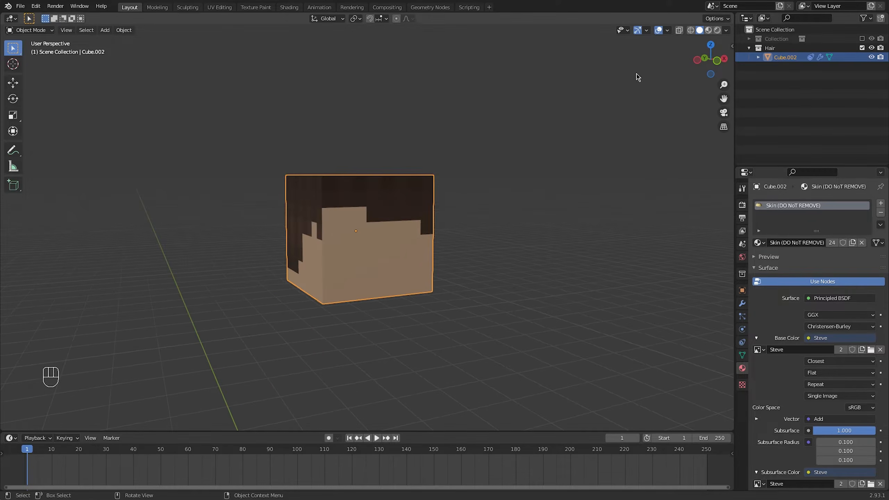
drag(734, 18, 414, 22)
click(425, 18)
click(434, 65)
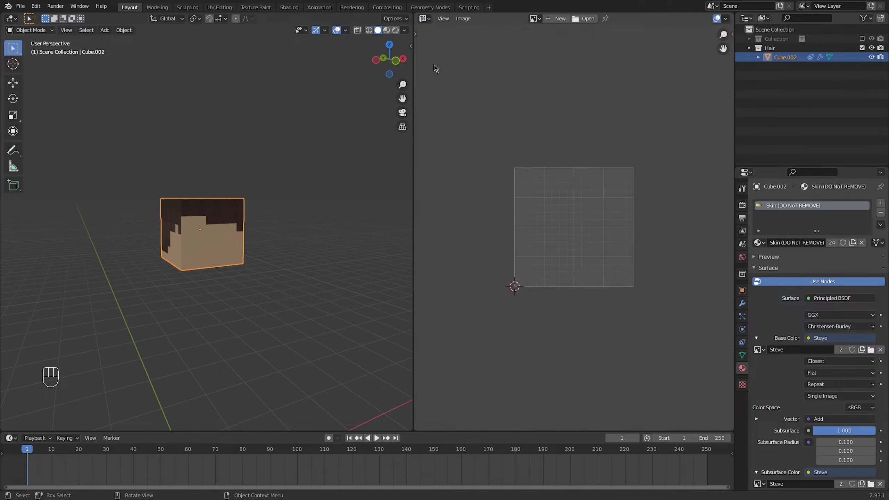
click(534, 18)
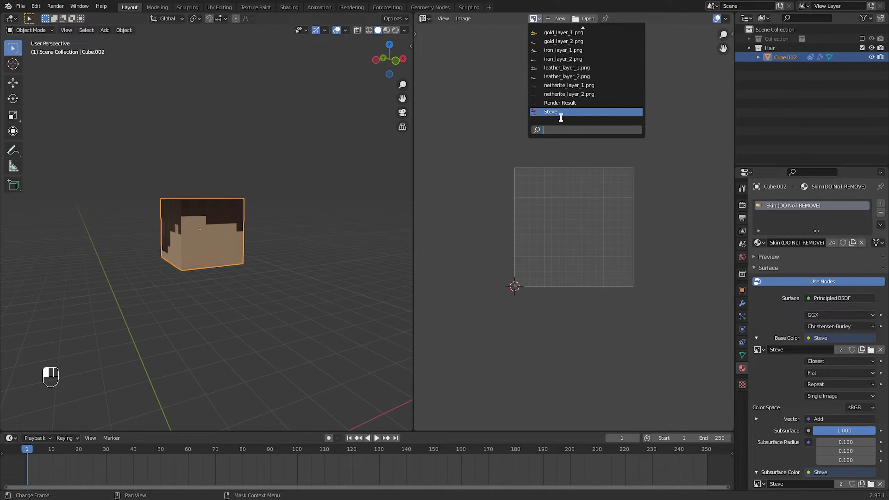
click(560, 112)
scroll(559, 210, up, 1)
Enter Edit Mode, select the hair cube's front faces, and move their UVs onto a transparent area of the skin texture
key(Tab)
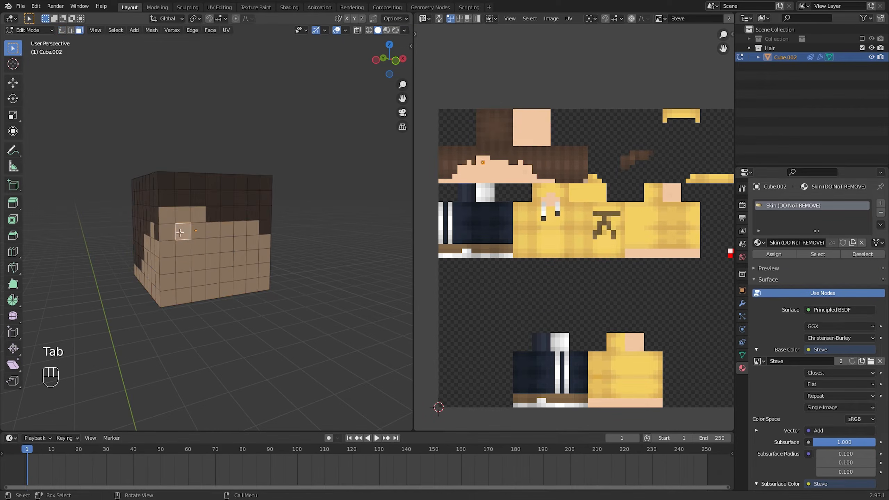
key(c)
mouse_move(180, 223)
mouse_down()
mouse_move(188, 250)
mouse_move(276, 246)
mouse_move(272, 276)
mouse_up()
right_click(277, 269)
key(g)
ctrl+click(720, 189)
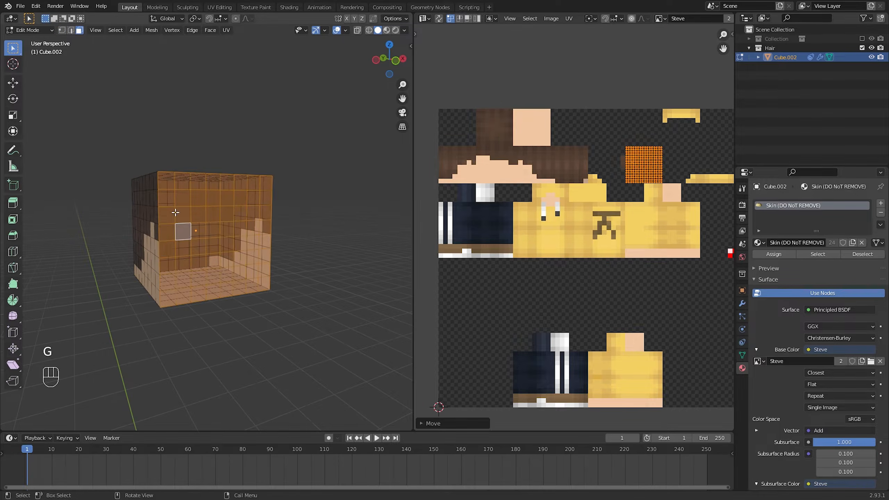
Select the front's top row and upper side-edge faces, and move their UVs back onto the brown hair texture
click(168, 198)
shift+click(167, 182)
shift+click(183, 182)
shift+click(198, 182)
shift+click(266, 225)
key(g)
ctrl+click(355, 189)
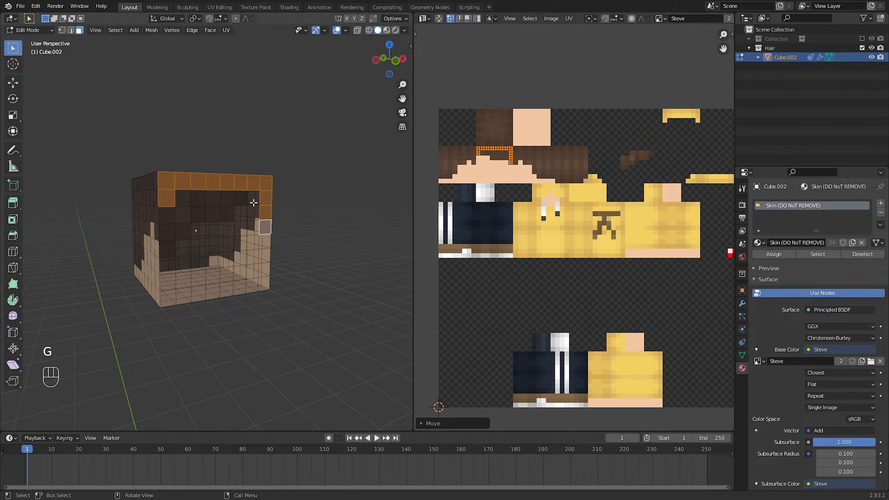
Select further front faces below the top row, move their UVs onto the brown hair area to extend the fringe, and leave Edit Mode
middle_drag(253, 201, 220, 200)
click(244, 191)
shift+click(243, 206)
key(g)
ctrl+click(319, 187)
key(Tab)
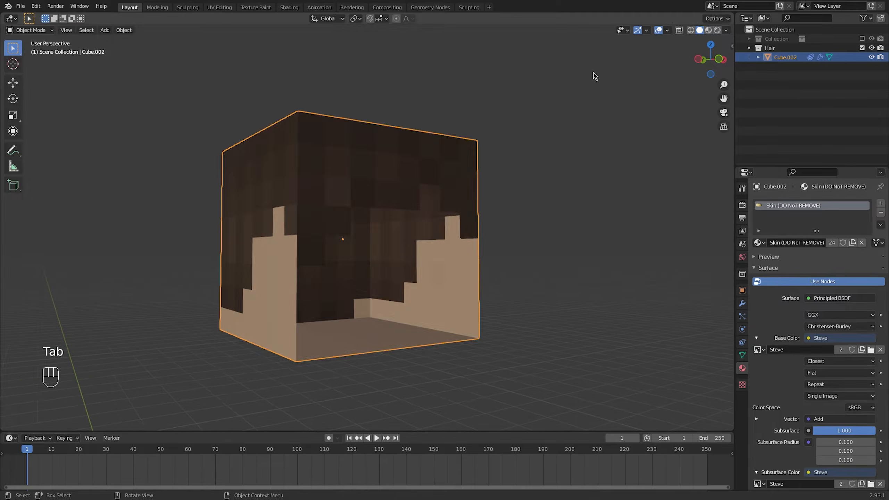
Circle-select all skin-coloured and transparent faces on the cube's front, sides, back and underside, delete them, and return to Object Mode
key(Tab)
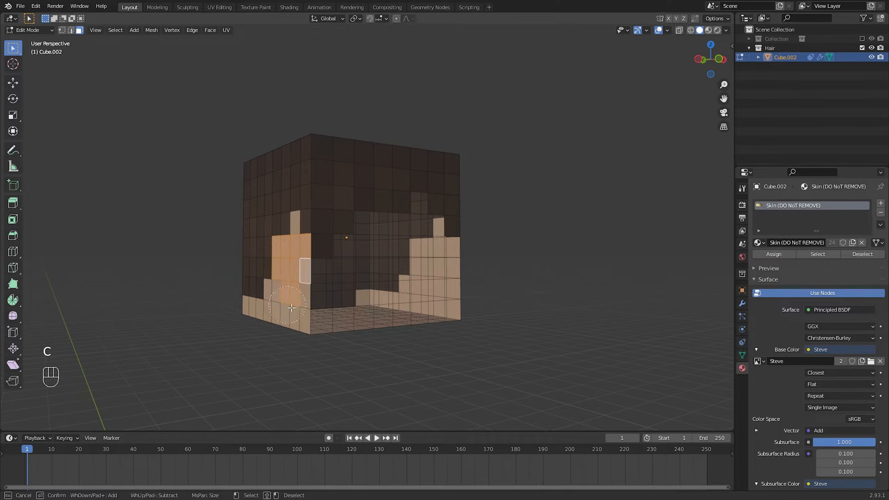
mouse_move(292, 307)
mouse_down()
mouse_move(347, 301)
mouse_move(388, 245)
mouse_move(441, 292)
mouse_up()
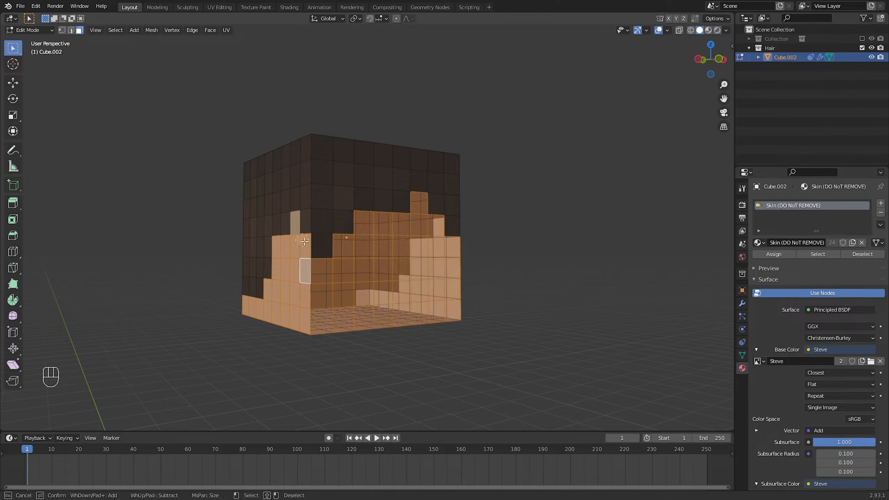
middle_drag(421, 234, 382, 249)
key(c)
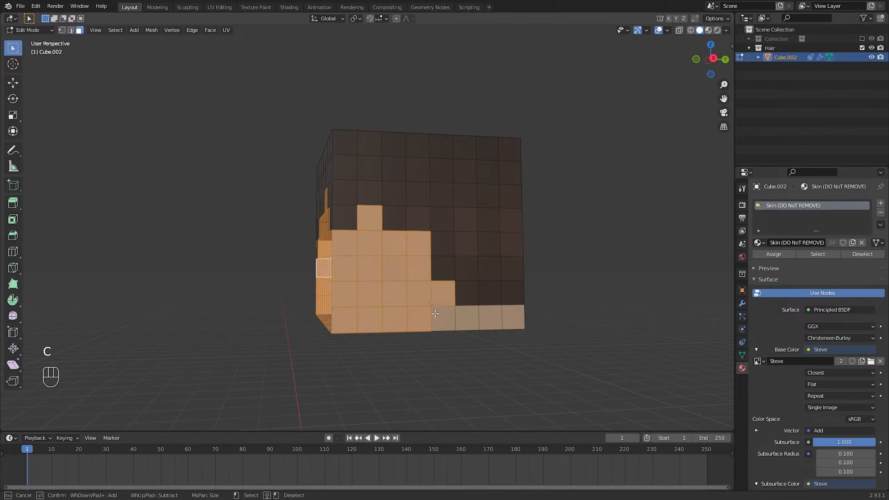
middle_drag(435, 313, 316, 238)
key(c)
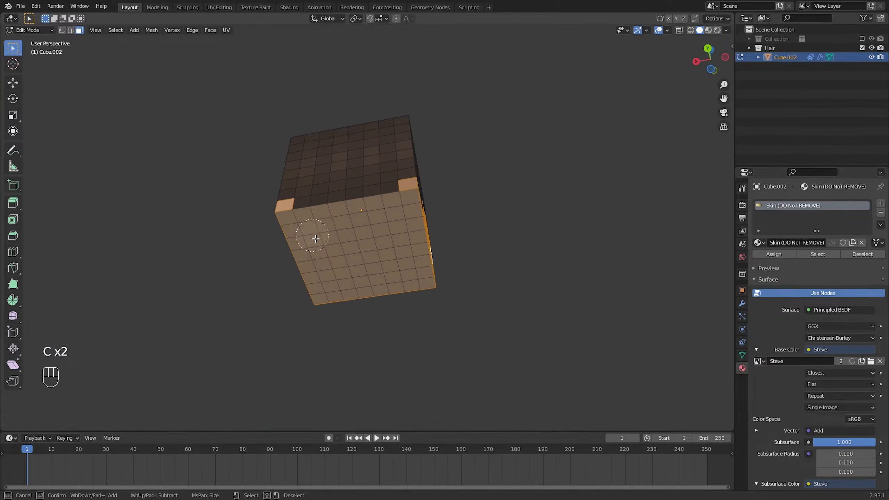
mouse_move(315, 239)
mouse_down()
mouse_move(391, 233)
mouse_move(426, 280)
mouse_up()
right_click(491, 222)
mouse_move(492, 222)
middle_down()
mouse_move(323, 274)
mouse_move(323, 247)
mouse_move(538, 255)
mouse_move(320, 247)
middle_up()
key(x)
click(323, 272)
key(ctrl+Tab)
click(280, 264)
click(277, 263)
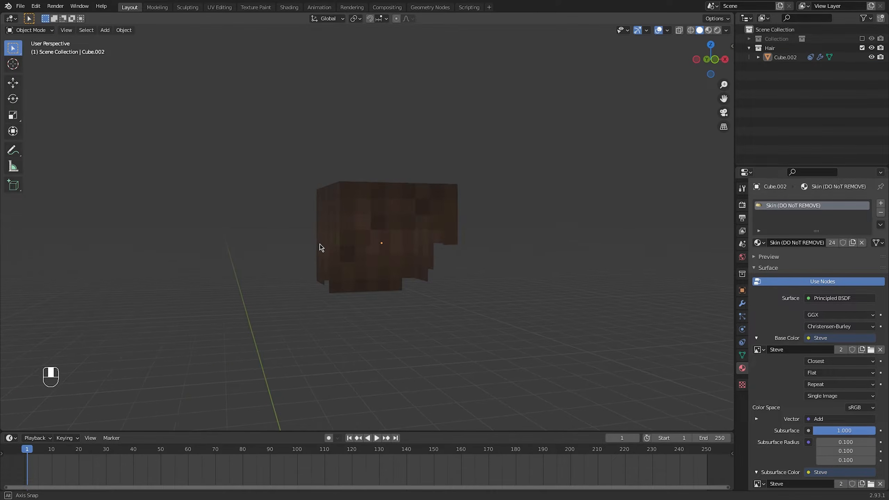
Edit the hair mesh and separate the outermost front-to-back face strip over the top into its own object
click(359, 226)
middle_drag(358, 224, 369, 252)
scroll(366, 246, up, 1)
scroll(369, 252, up, 1)
key(Tab)
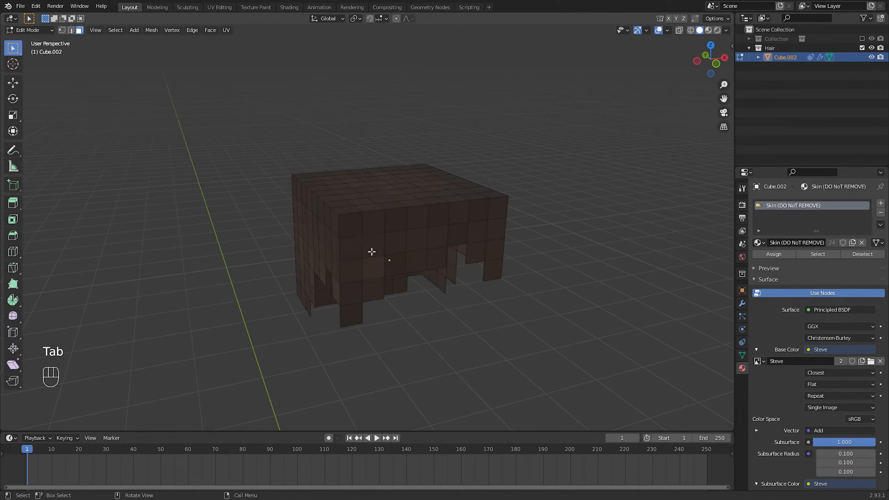
alt+shift+click(354, 214)
middle_drag(347, 208, 464, 210)
key(p)
click(455, 207)
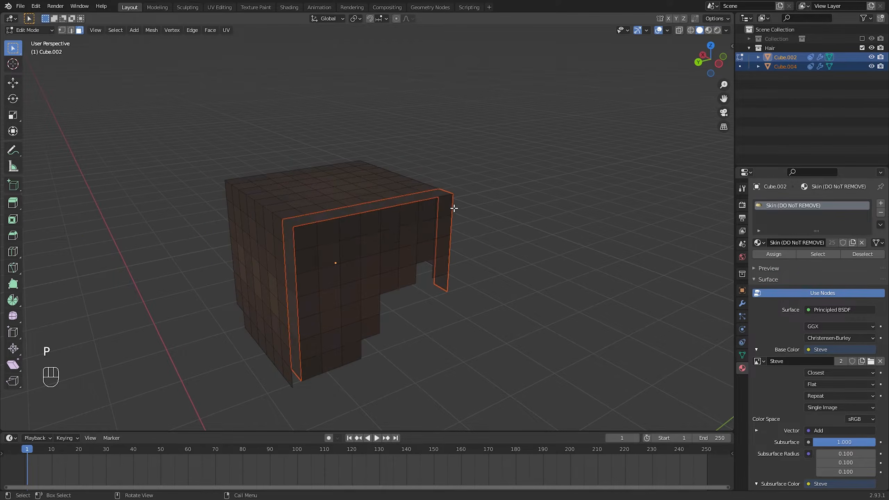
Separate the next two adjacent front-to-back face strips of the hair into individual objects
alt+shift+click(278, 220)
key(p)
click(293, 214)
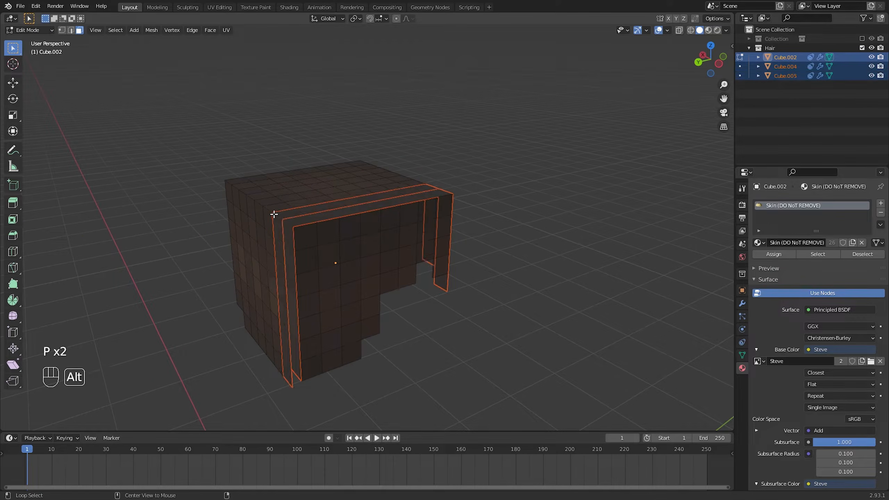
alt+click(311, 207)
key(p)
click(313, 207)
Separate the fourth and fifth front-to-back face strips into individual objects
middle_drag(313, 207, 357, 206)
alt+click(400, 221)
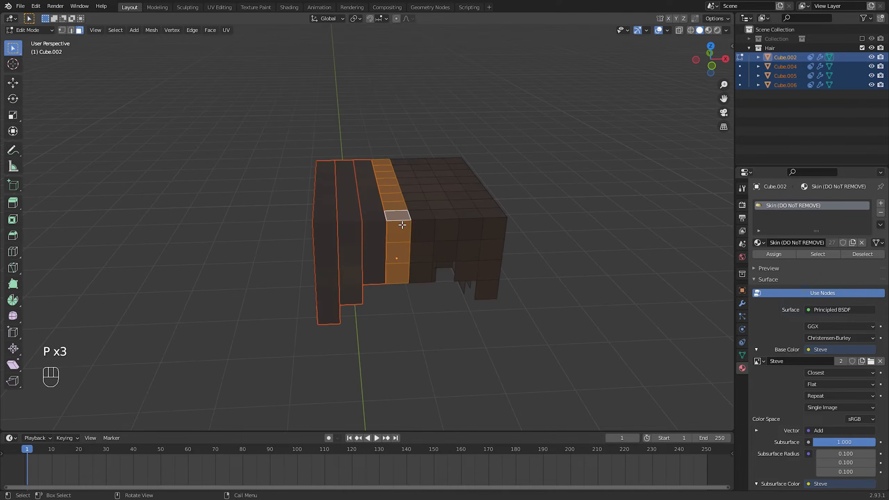
key(p)
click(401, 223)
alt+click(421, 220)
key(p)
click(422, 222)
Separate the last three front-to-back strips of the hair top into individual objects
alt+click(446, 220)
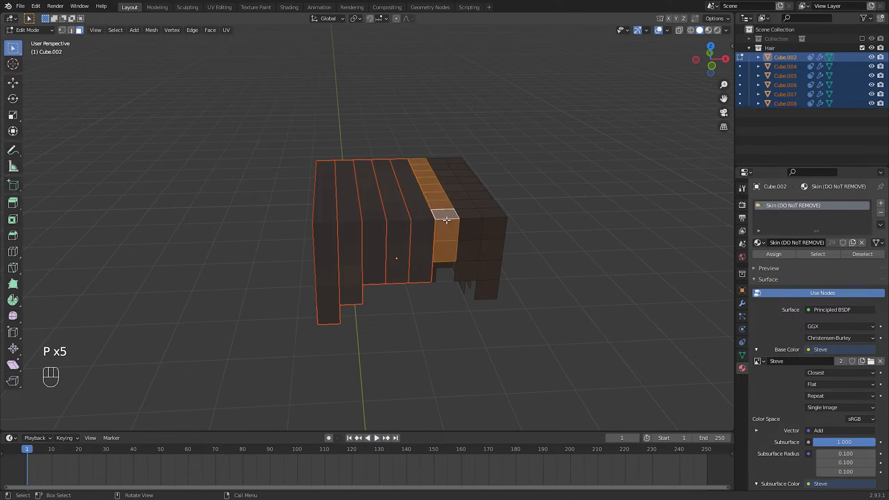
key(p)
click(451, 221)
alt+shift+click(471, 218)
key(p)
click(479, 219)
alt+click(494, 219)
key(p)
click(495, 220)
Separate the two frontmost vertical face columns on one side of the hair into individual objects
middle_drag(418, 201, 518, 185)
key(c)
drag(428, 215, 425, 274)
right_click(428, 259)
key(p)
click(430, 236)
drag(404, 212, 408, 259)
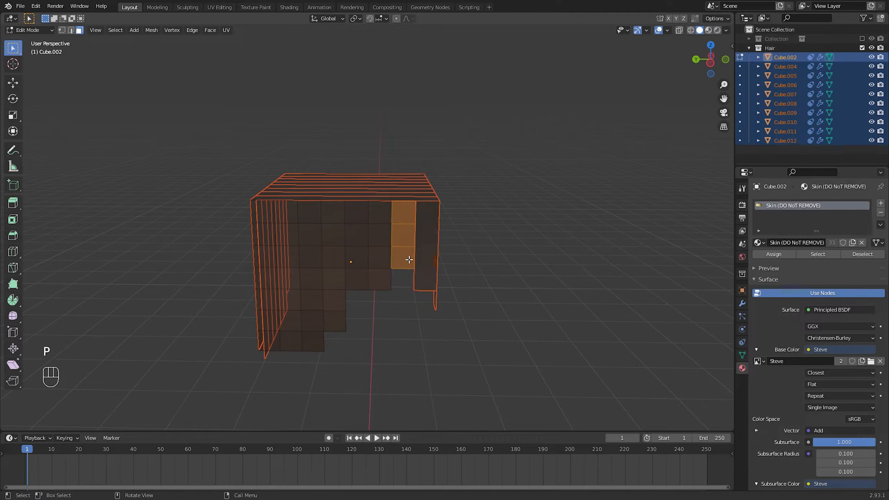
key(p)
click(411, 237)
Separate the remaining vertical face columns on the same side of the hair into individual objects
key(p)
drag(382, 214, 364, 296)
click(384, 265)
key(p)
click(363, 296)
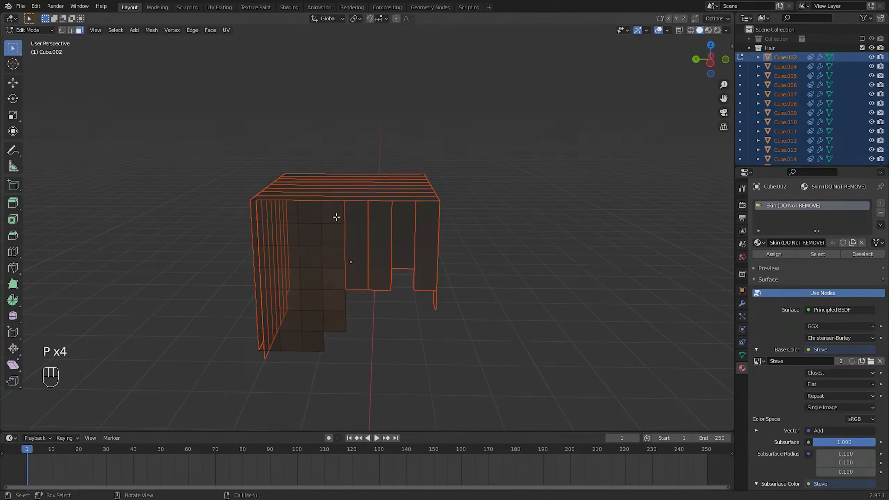
drag(336, 218, 287, 314)
key(p)
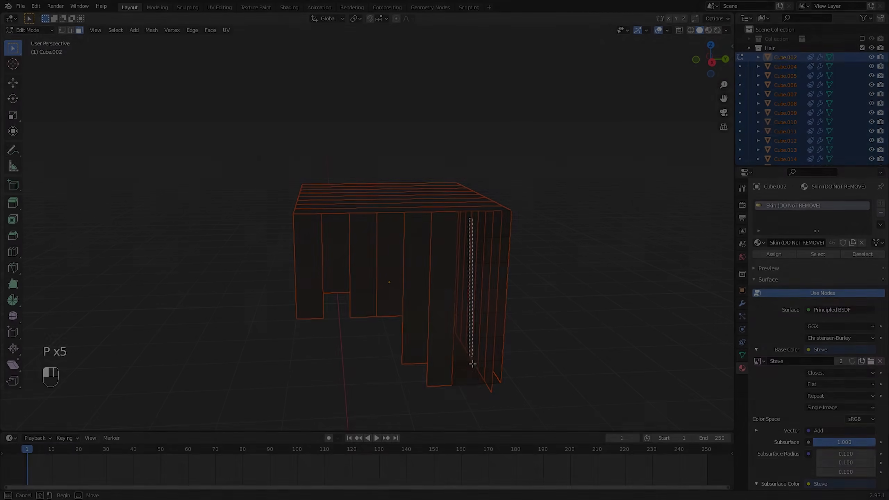
Separate the vertical face columns on the opposite side of the hair into individual objects, and return to Object Mode
drag(473, 364, 489, 378)
key(p)
click(499, 254)
key(p)
click(487, 382)
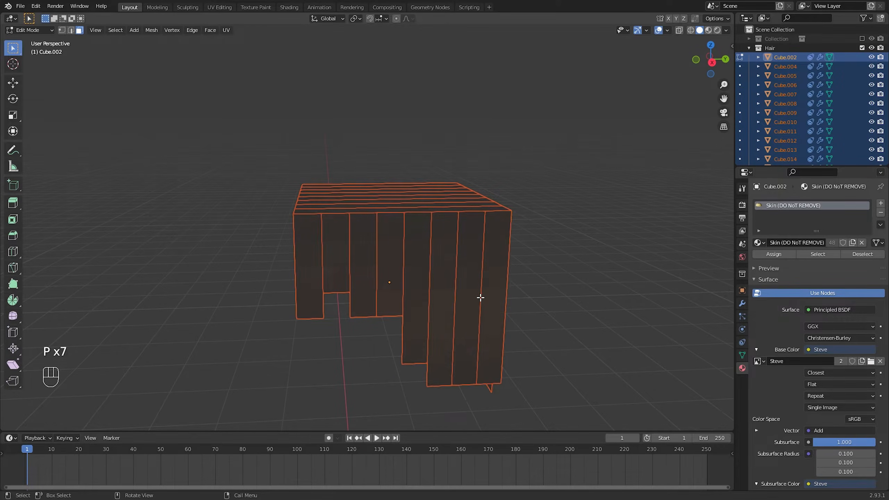
middle_drag(480, 298, 610, 288)
key(ctrl+Tab)
click(548, 286)
middle_drag(548, 304, 484, 310)
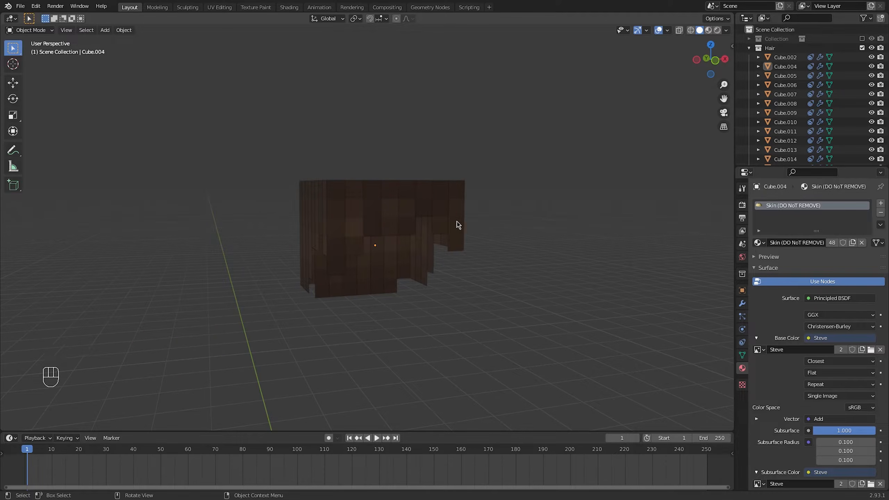
In front view, bend the front corner strand Cube.004 outward by rotating and moving its fifth face with proportional editing enabled
key(Tab)
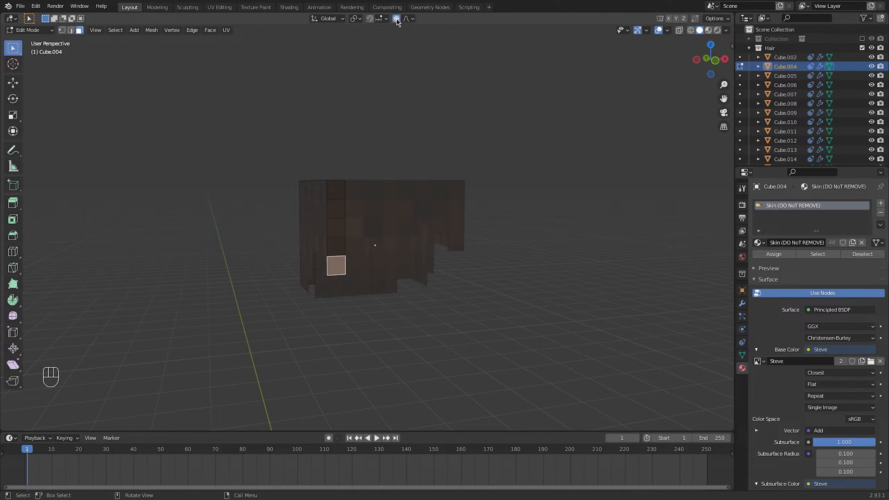
click(716, 60)
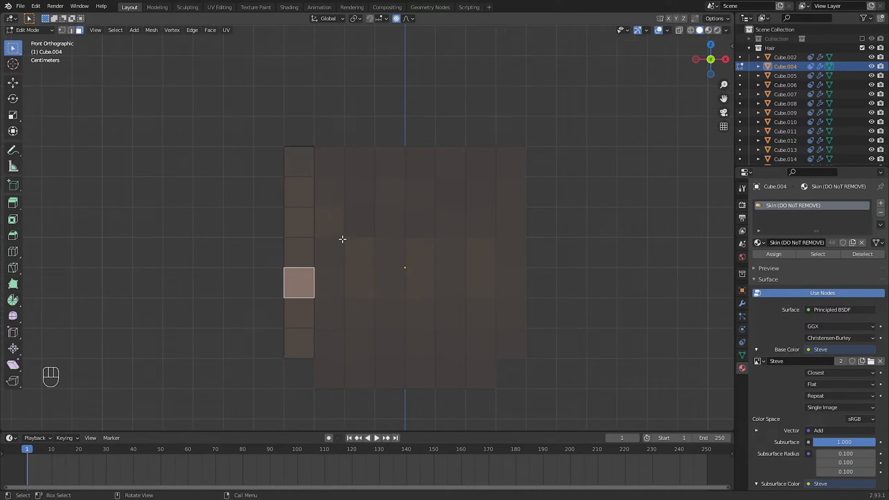
key(r)
click(336, 241)
key(g)
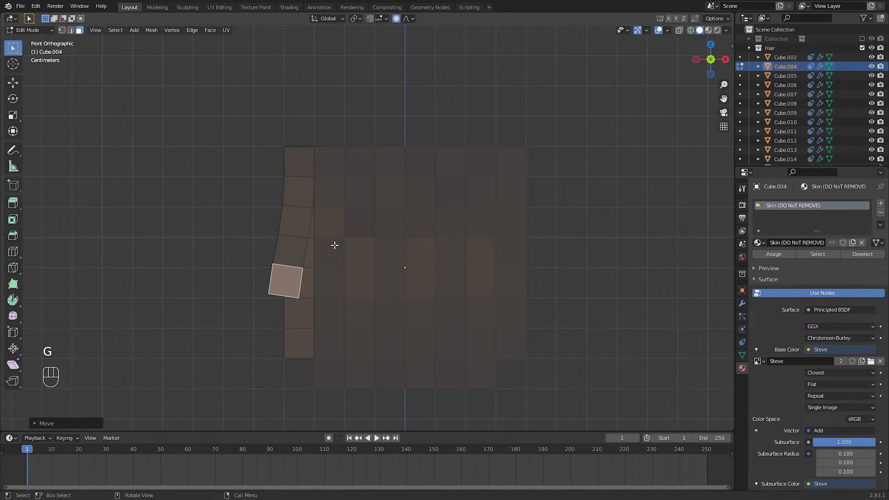
key(r)
scroll(314, 258, up, 9)
click(316, 257)
Refine the corner strand's sideways bend by moving and rotating the same face with a proportional size of 0.29
key(g)
In left view, bend the corner strand Cube.004 forward by rotating and moving its fifth face with a proportional size of 0.39
key(g)
scroll(339, 242, down, 7)
click(340, 243)
key(r)
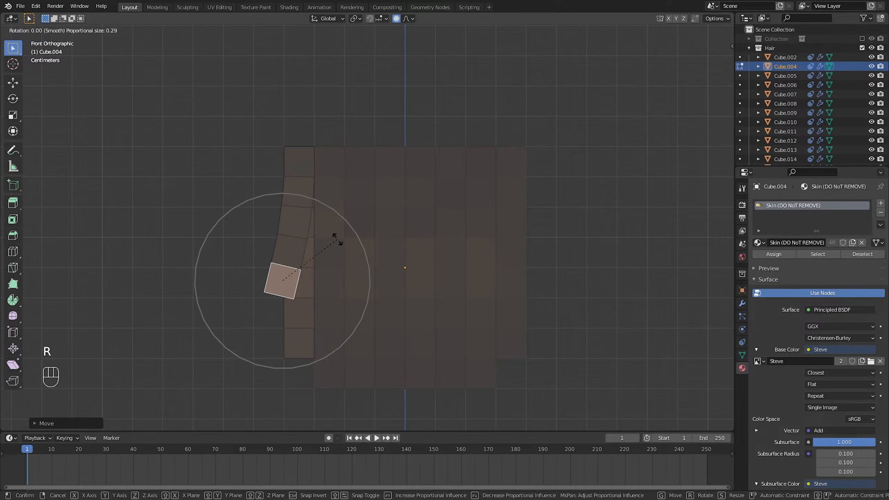
click(338, 240)
key(Tab)
middle_drag(337, 241, 364, 250)
key(Tab)
click(704, 62)
key(r)
click(440, 208)
key(g)
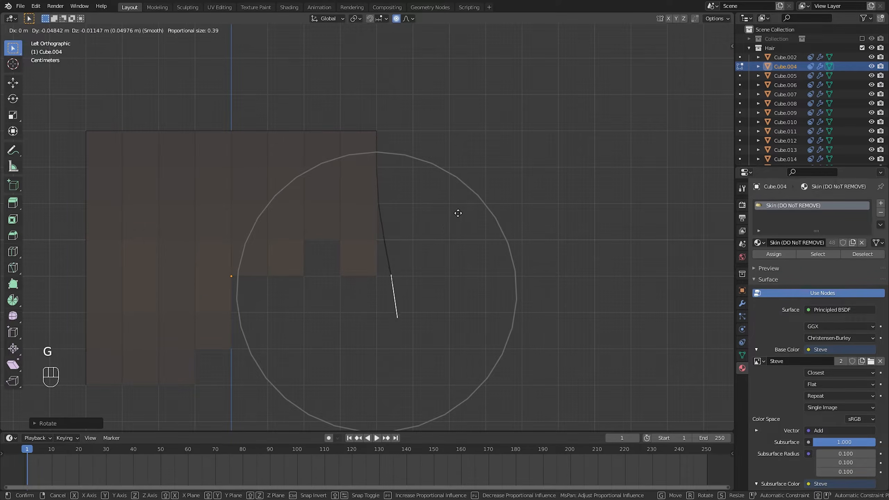
click(459, 212)
key(r)
click(467, 215)
key(Tab)
click(470, 230)
In front view, bend the neighbouring strand Cube.005 sideways by rotating and moving its fourth face with a proportional size of 0.29
middle_drag(470, 230, 332, 233)
click(332, 233)
key(Tab)
click(330, 247)
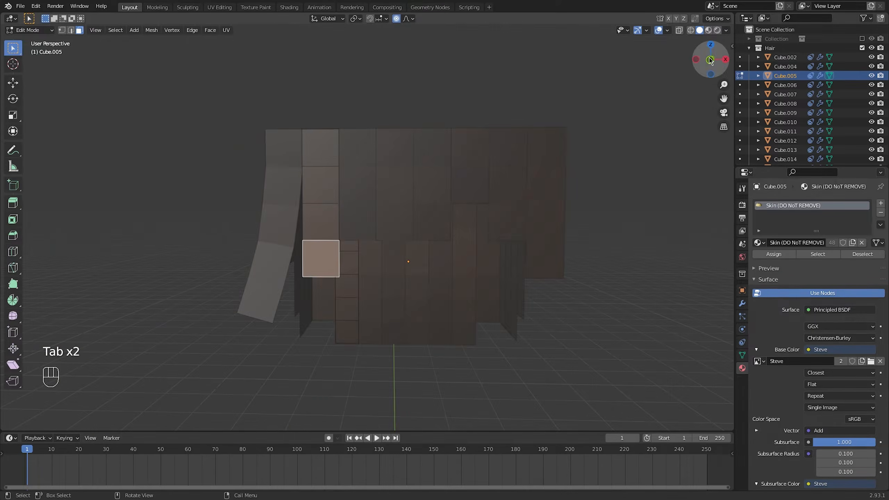
click(709, 59)
key(r)
click(453, 203)
key(g)
click(448, 206)
scroll(451, 210, down, 7)
click(451, 211)
key(g)
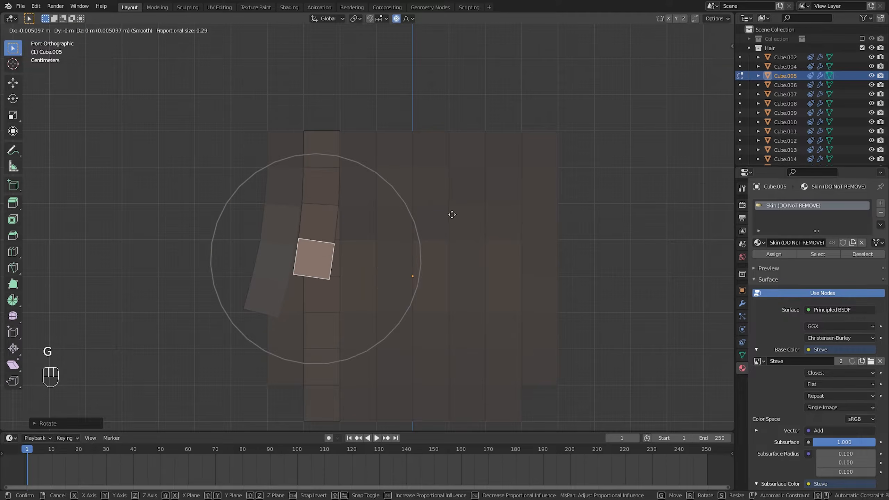
scroll(452, 212, up, 5)
click(453, 212)
key(r)
click(452, 212)
In left view, bend Cube.005 forward by rotating and moving the same face, and return to Object Mode
click(698, 59)
click(536, 190)
key(r)
click(528, 183)
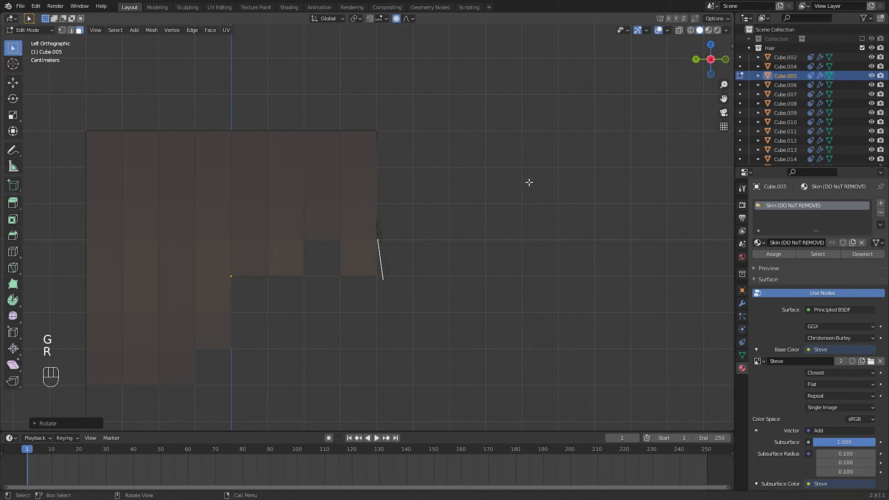
key(g)
click(533, 184)
key(Tab)
click(533, 184)
middle_drag(533, 184, 444, 203)
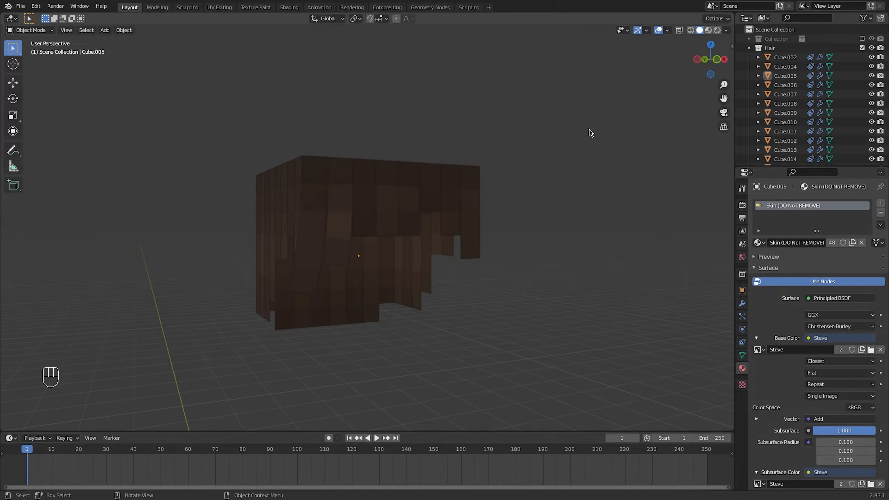
middle_drag(591, 133, 561, 137)
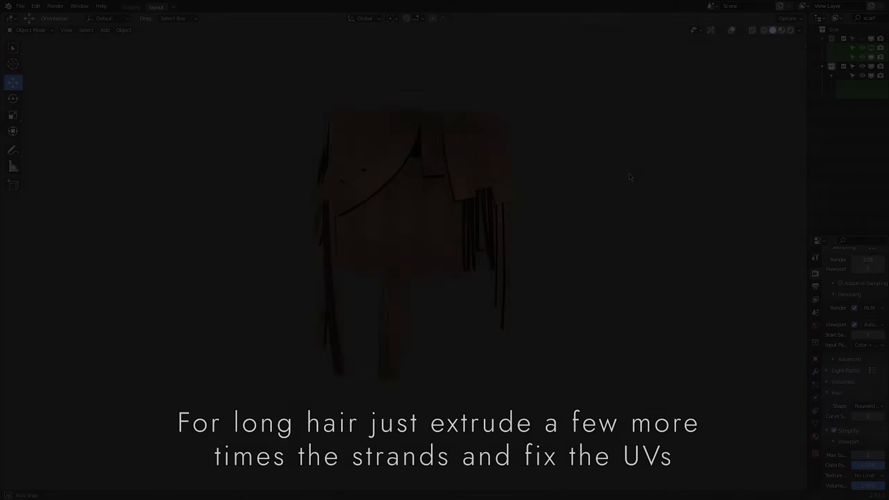
Add a Bezier curve and flatten all its control points along Y into a straight line on the X axis
middle_drag(631, 174, 637, 197)
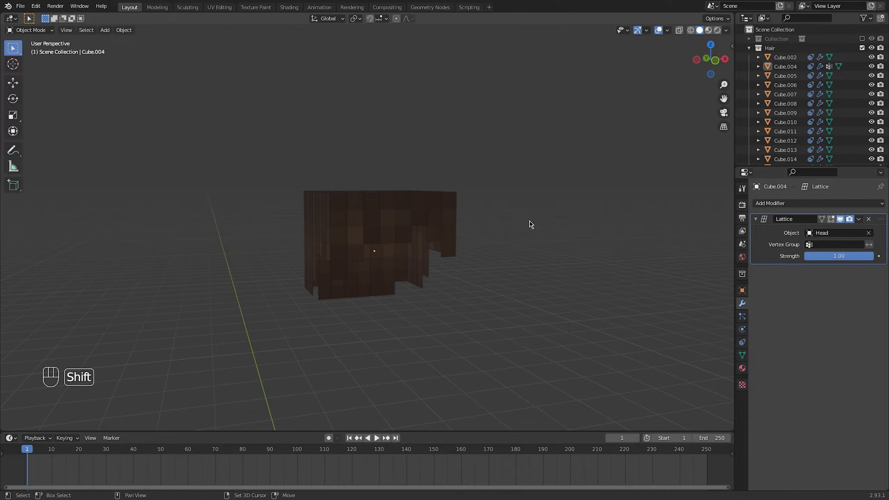
key(shift+a)
mouse_move(531, 223)
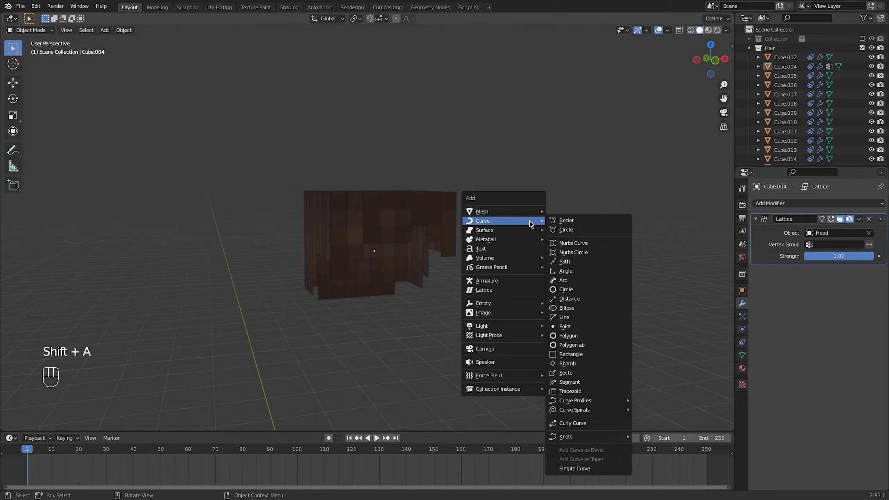
click(576, 221)
shift+middle_drag(409, 327, 391, 257)
key(Tab)
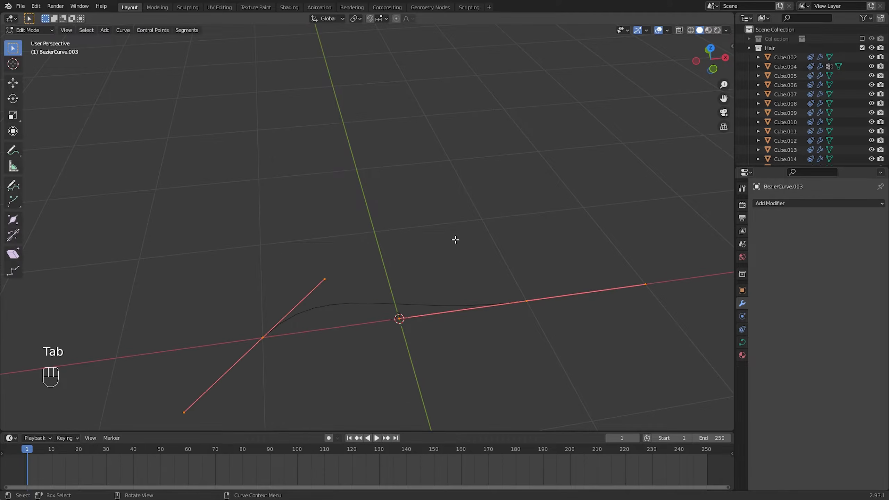
key(s)
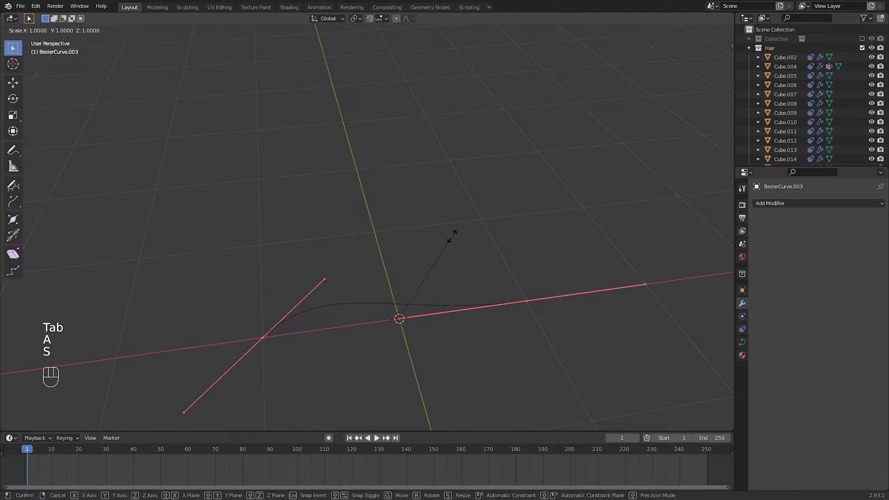
key(y)
key(Return)
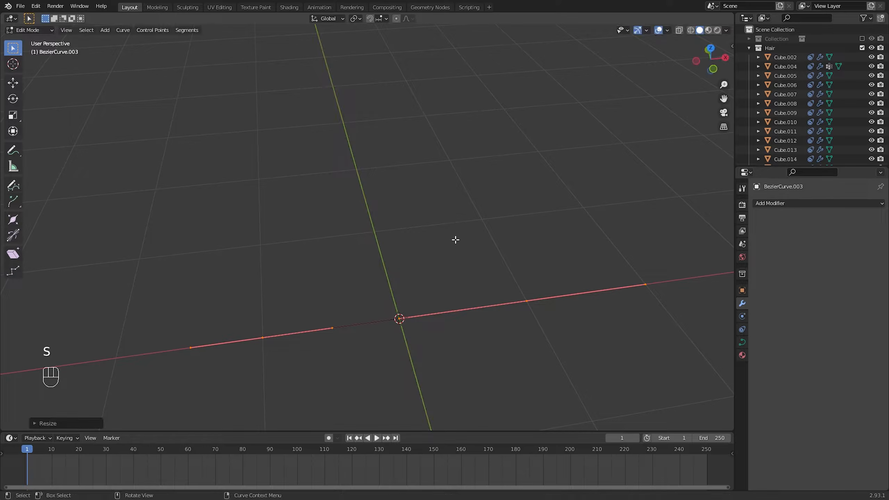
Snap the 3D cursor to the curve's negative-X end point and set the curve's origin to the 3D cursor
drag(285, 360, 285, 360)
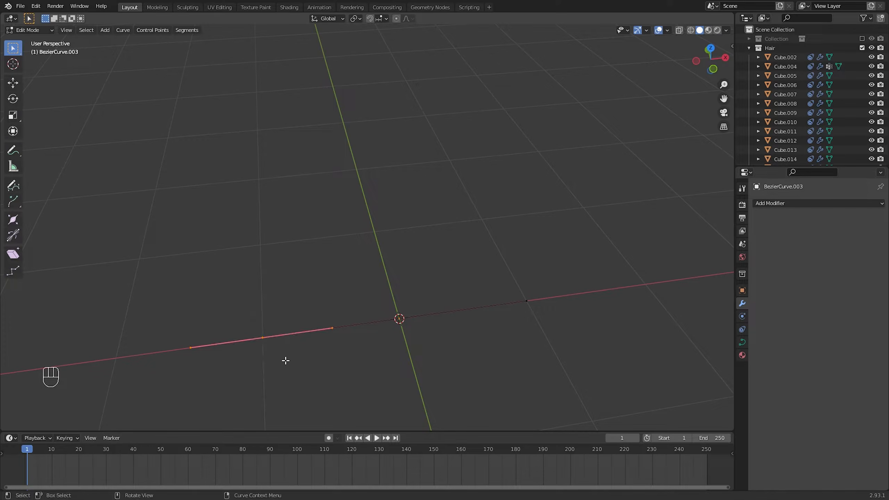
key(shift+s)
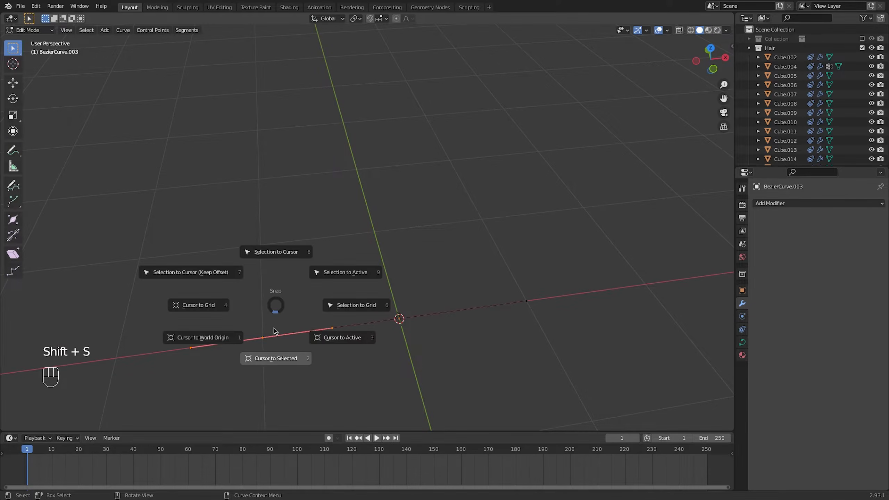
click(276, 358)
key(Tab)
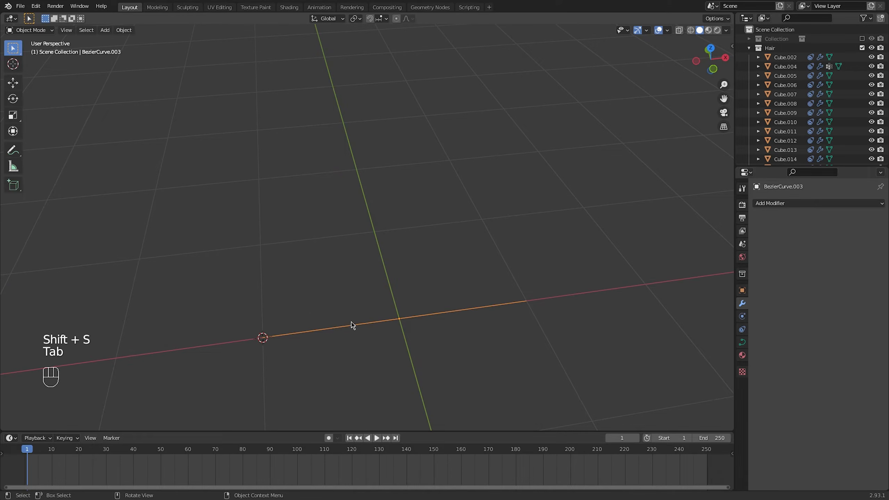
right_click(356, 329)
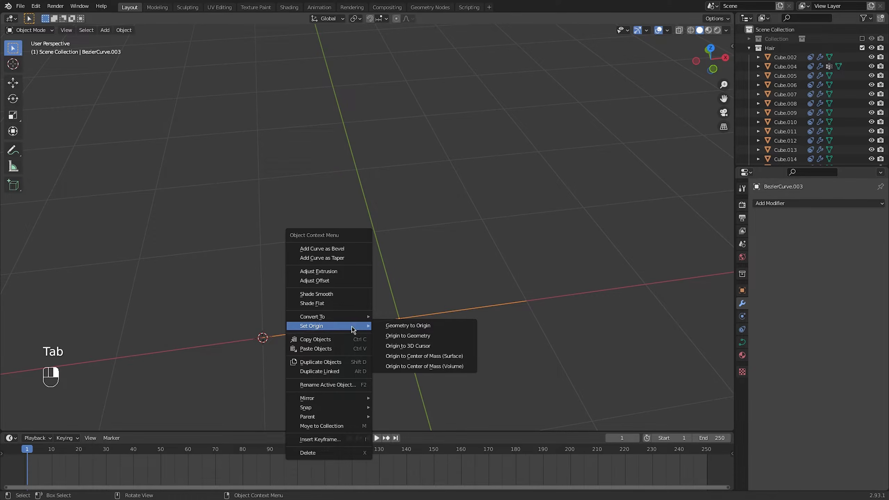
click(409, 346)
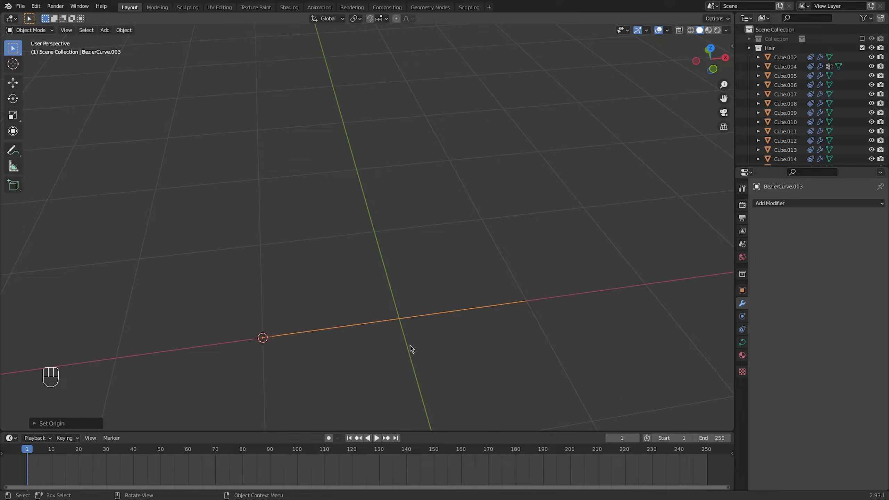
Snap the 3D cursor to the top front edge of strand Cube.004, where it folds down over the forehead
shift+middle_drag(434, 272, 439, 310)
middle_drag(438, 309, 387, 235)
click(403, 182)
scroll(407, 236, up, 3)
click(409, 226)
key(Tab)
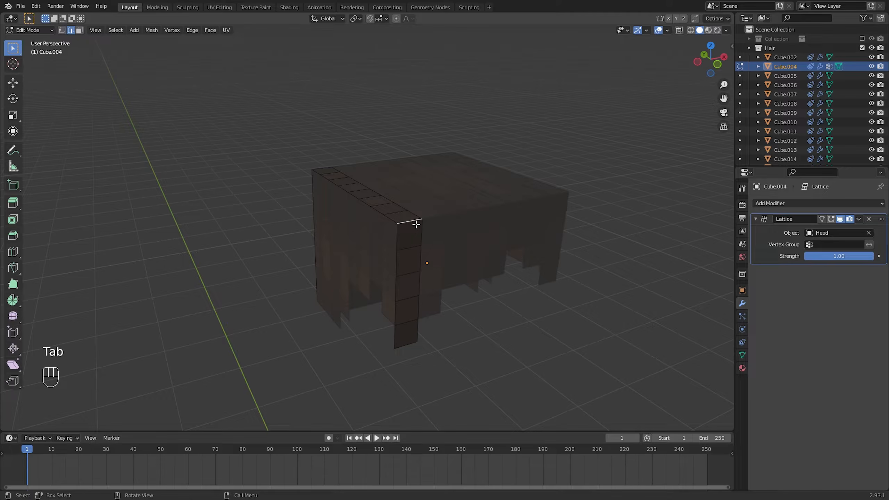
shift+middle_drag(416, 224, 364, 228)
key(g)
right_click(333, 229)
scroll(334, 230, up, 4)
shift+middle_drag(290, 229, 382, 221)
key(shift+s)
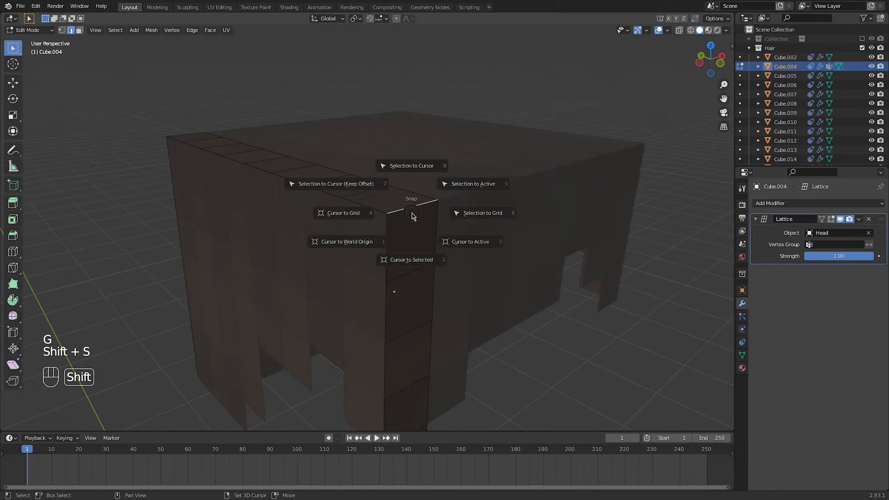
click(412, 265)
key(Tab)
click(529, 359)
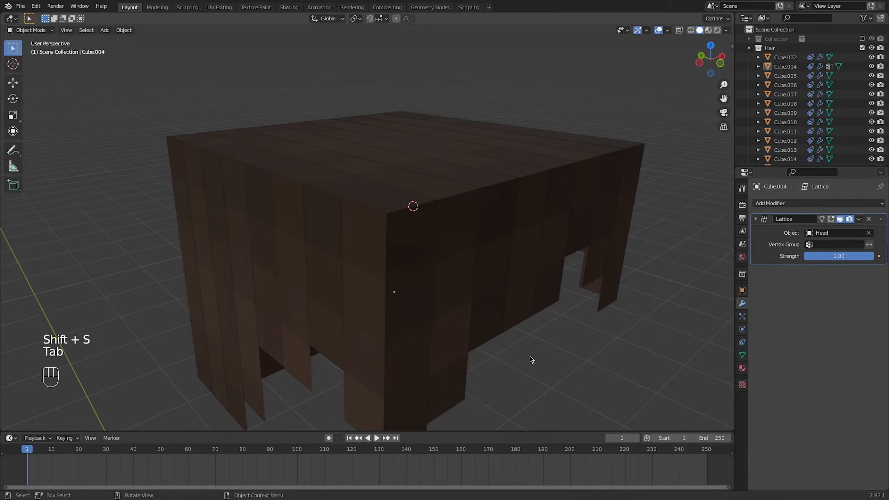
Snap the Bezier curve to the 3D cursor at the top front edge of the strand
scroll(490, 365, down, 5)
shift+middle_drag(456, 368, 410, 264)
scroll(410, 264, down, 2)
click(360, 353)
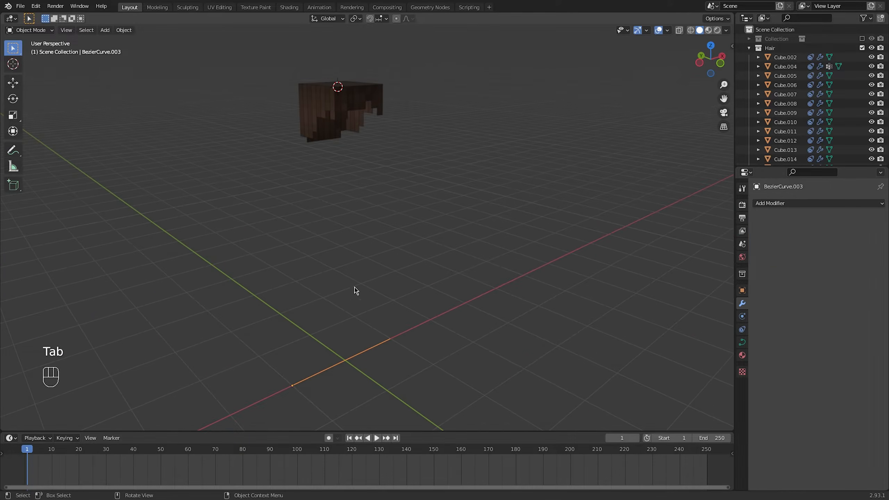
key(shift+s)
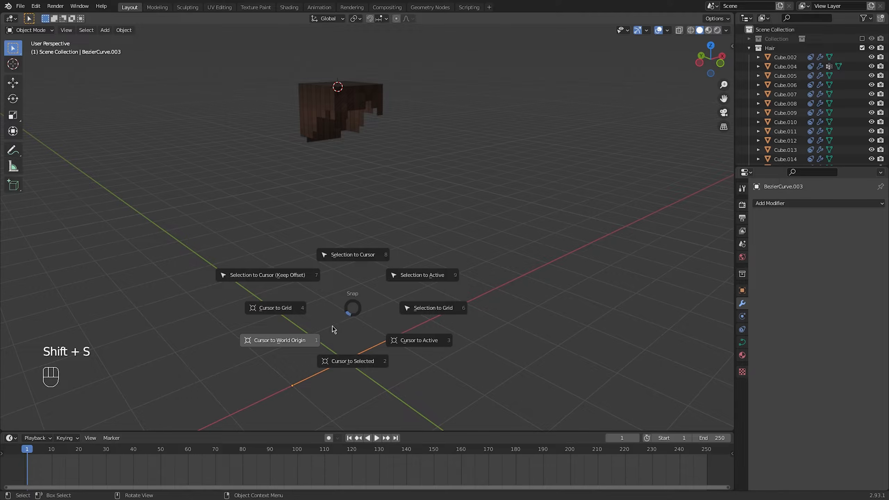
click(341, 257)
Rotate the curve 90° around the global Y axis so it hangs down along the strand, and apply its rotation
scroll(372, 225, up, 3)
shift+middle_drag(353, 146, 388, 230)
key(r)
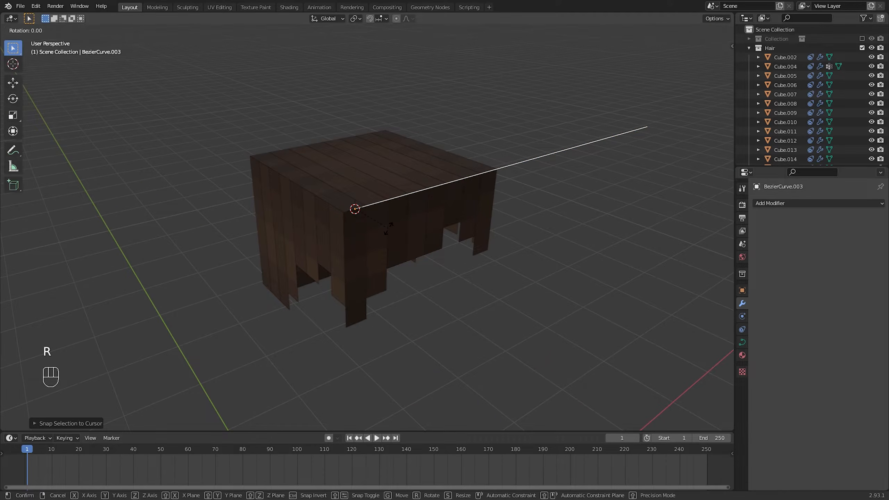
key(y)
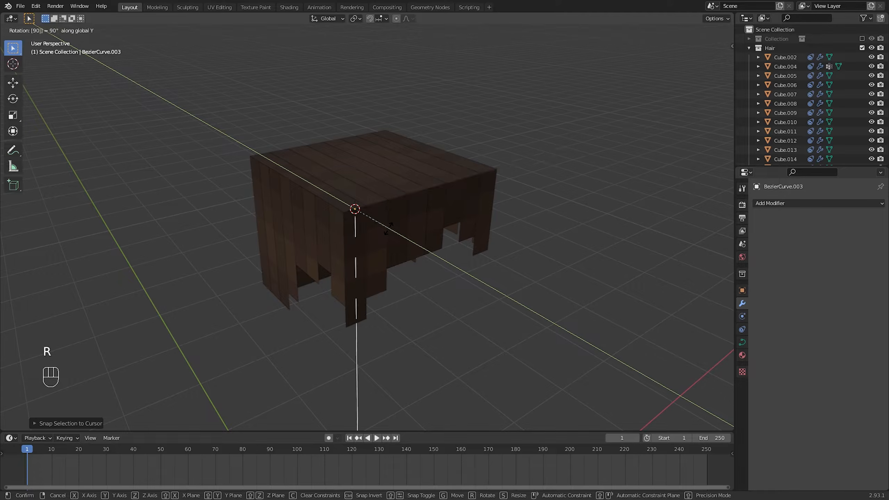
key(Return)
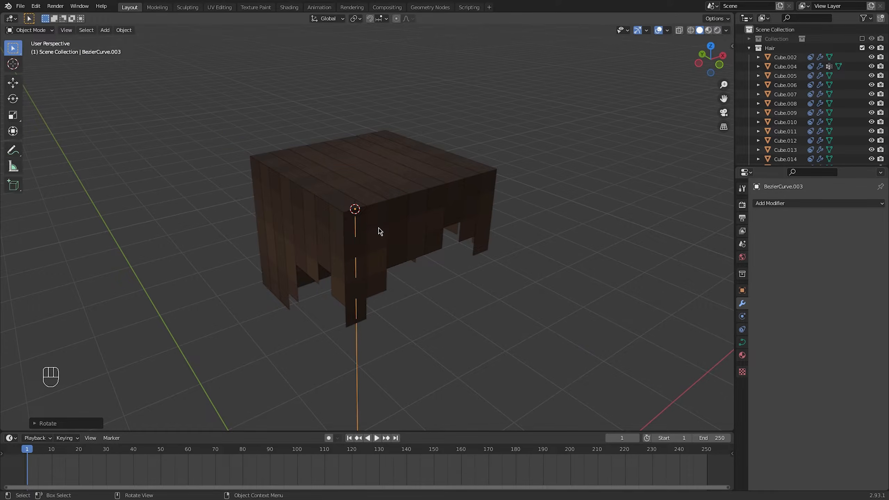
key(ctrl+a)
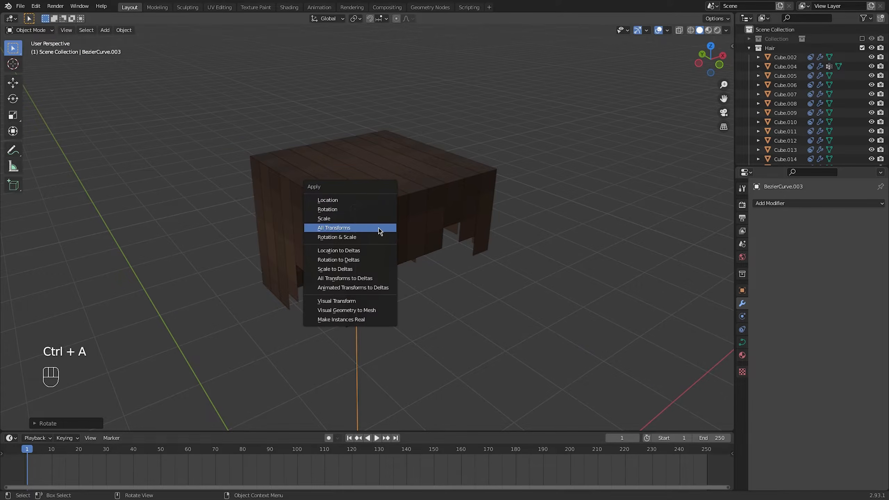
click(341, 210)
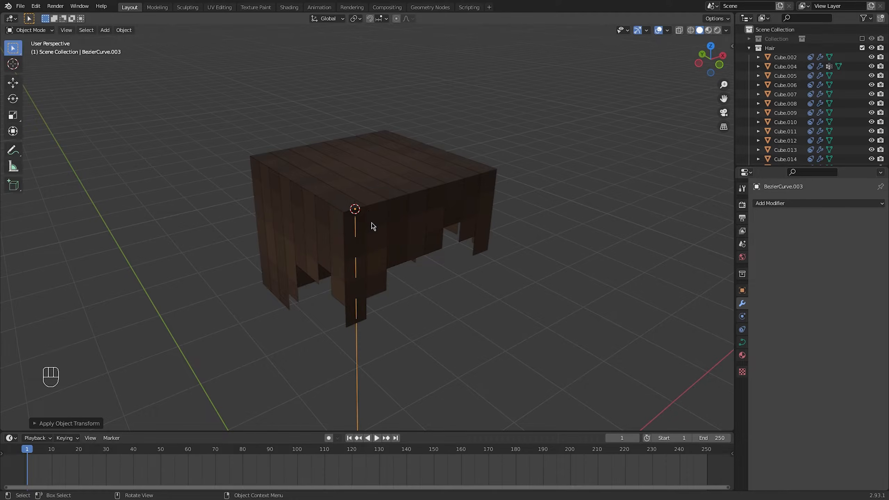
Shorten the handles of the curve's top control point by scaling them down
key(Tab)
drag(331, 191, 408, 239)
key(s)
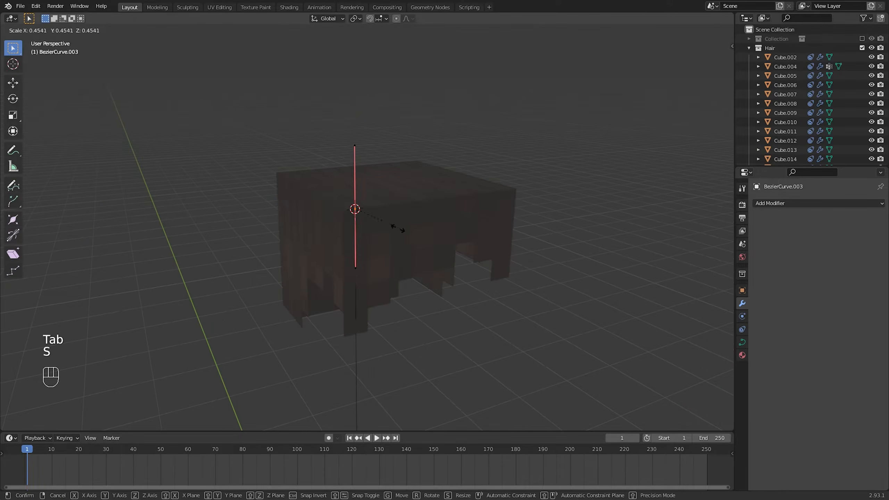
click(363, 227)
Shorten the handles of the curve's bottom control point and raise it along Z to near the strand's tip
shift+middle_drag(432, 315, 427, 193)
scroll(383, 307, down, 4)
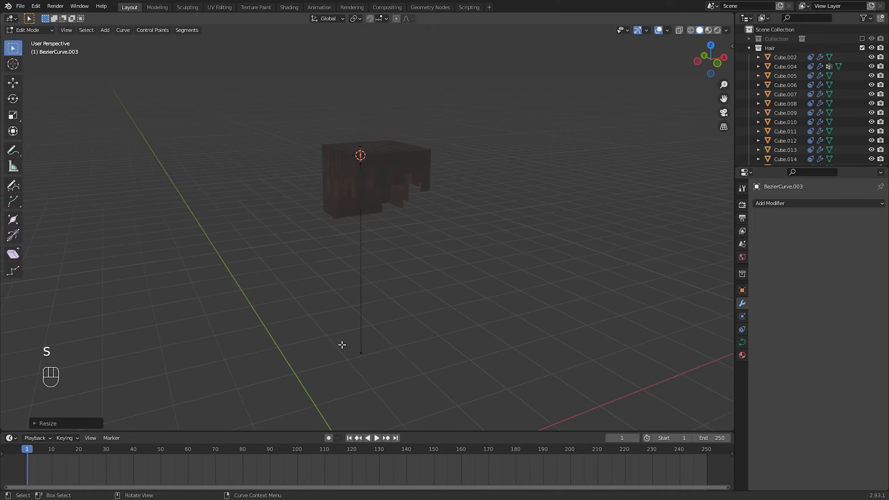
drag(341, 345, 398, 374)
key(s)
click(395, 330)
key(g)
key(z)
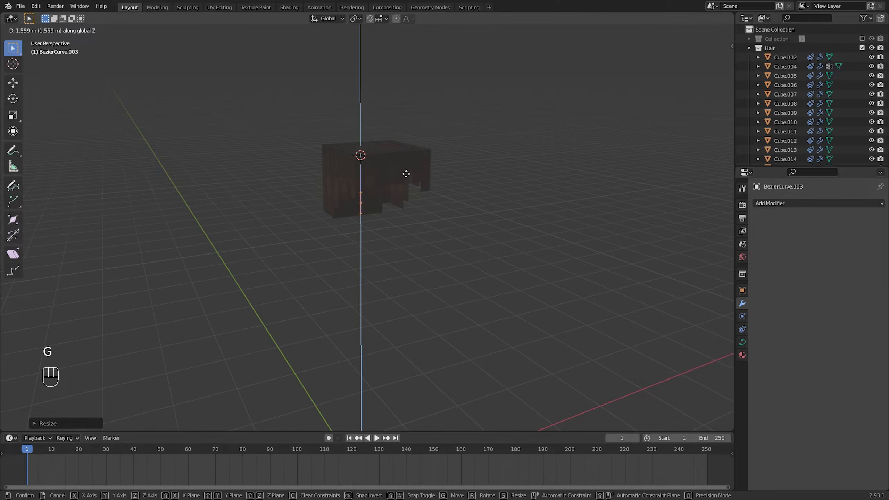
click(407, 231)
scroll(410, 231, up, 5)
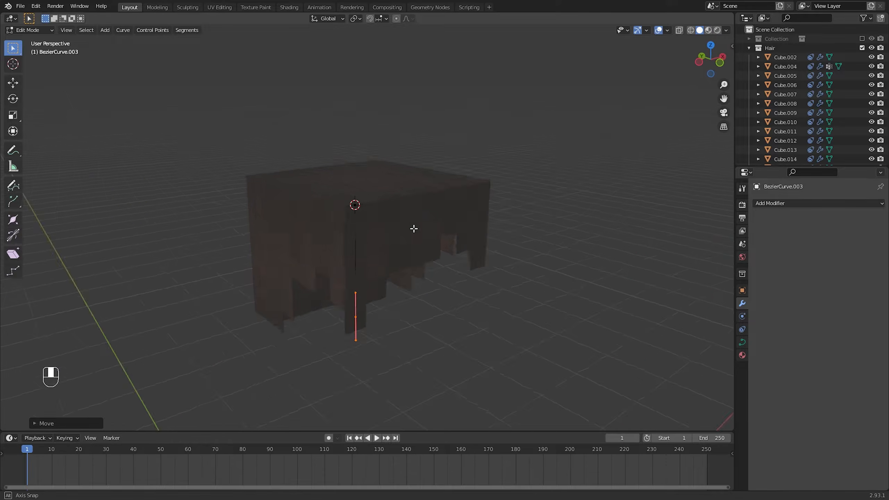
key(Tab)
Assign the five vertical front faces of strand Cube.004 to the vertex group Group, and open the strand's modifier settings
click(346, 216)
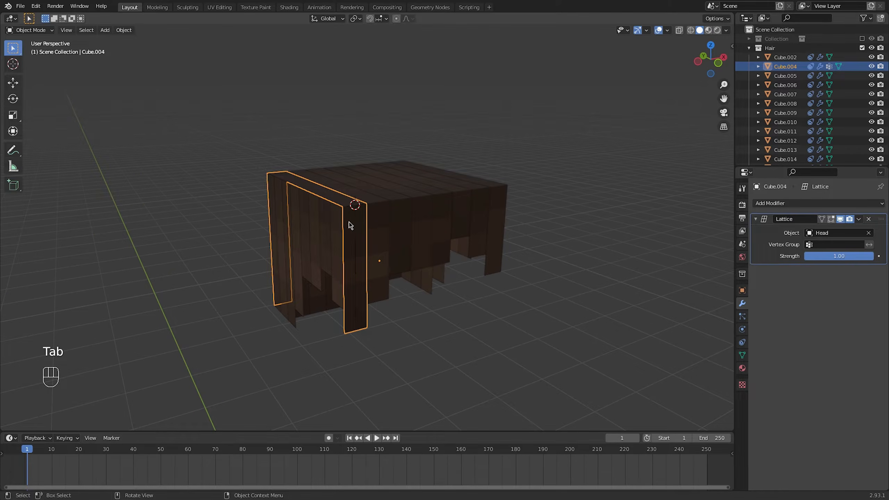
click(742, 356)
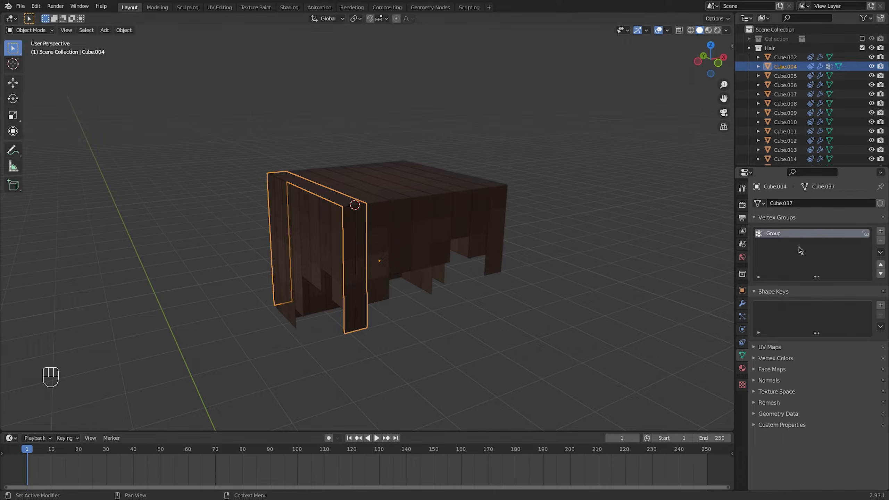
key(Tab)
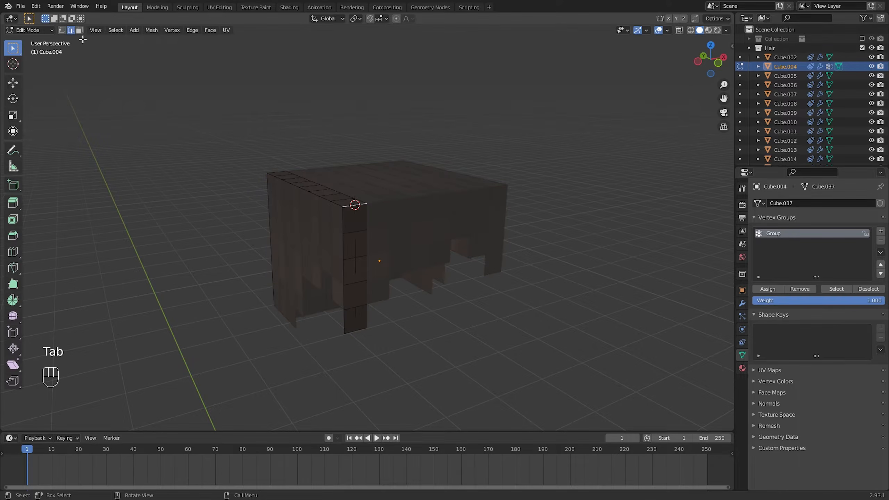
drag(362, 325, 362, 326)
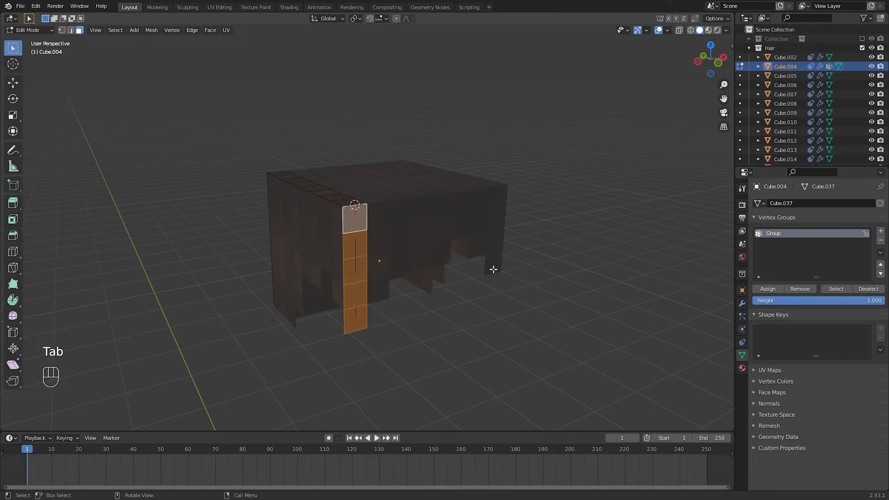
click(774, 292)
key(Tab)
click(741, 303)
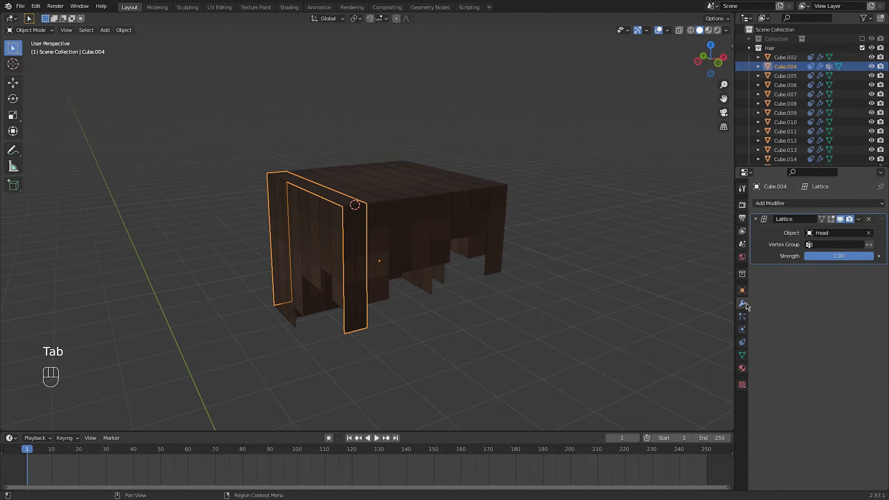
Add a Curve modifier to strand Cube.004 using BezierCurve.003, with deform axis -Z and vertex group Group
click(783, 204)
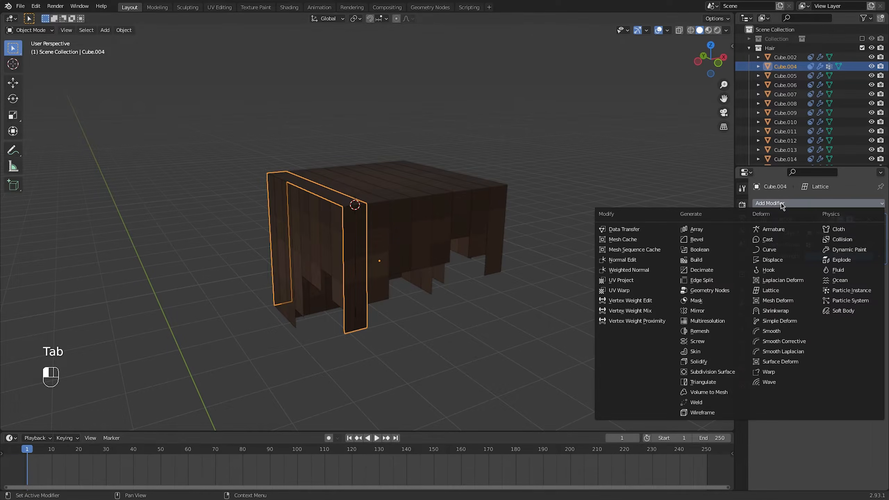
click(769, 250)
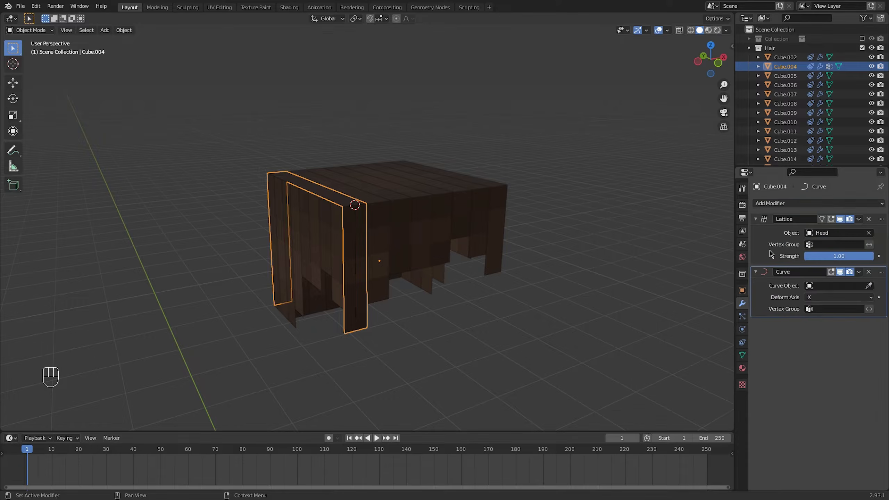
click(829, 288)
click(804, 300)
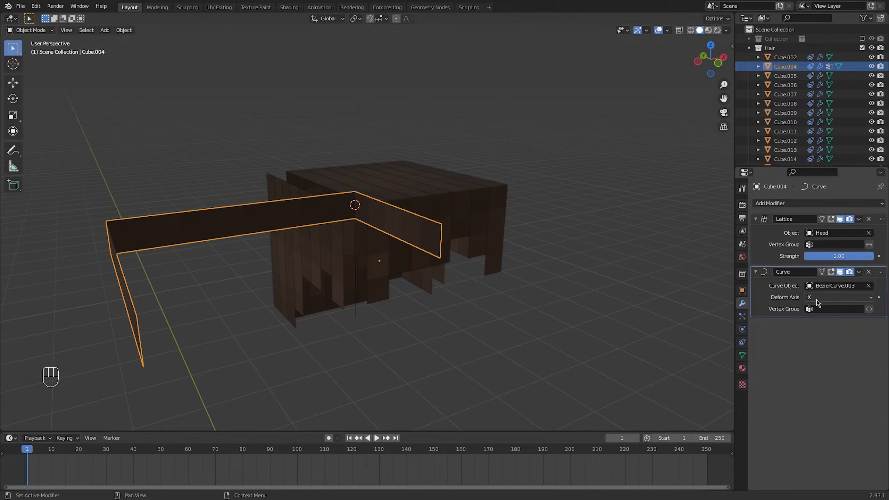
click(815, 300)
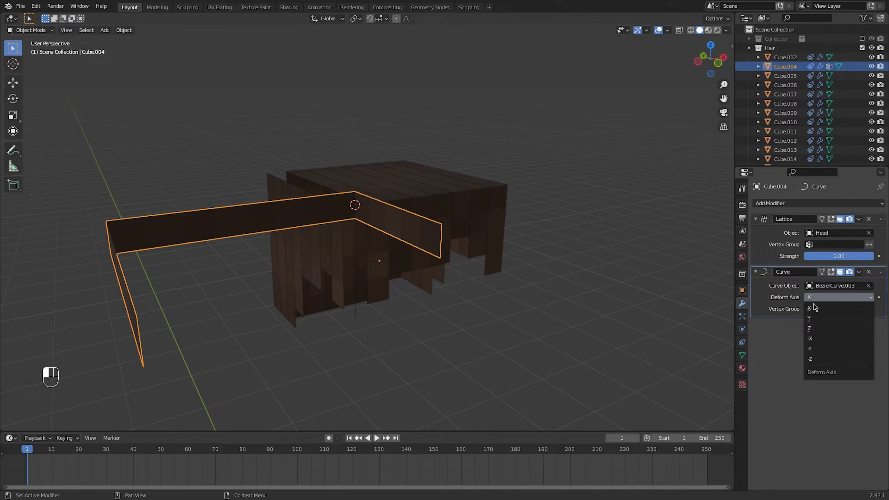
click(811, 357)
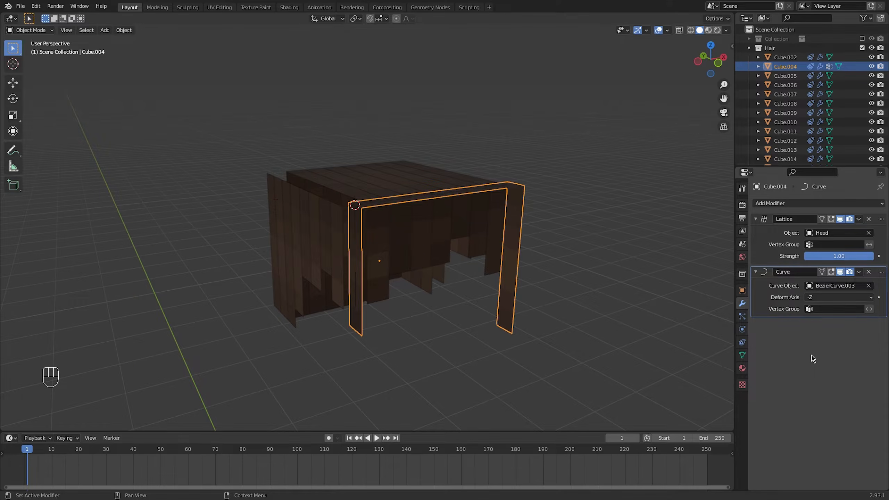
click(823, 309)
click(818, 327)
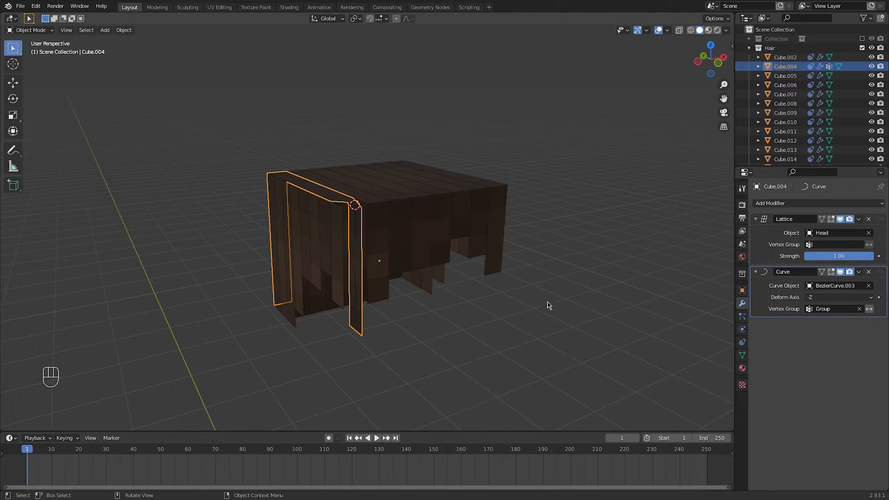
Set the mean tilt of all of BezierCurve.003's control points to -90°
scroll(379, 252, up, 3)
click(363, 230)
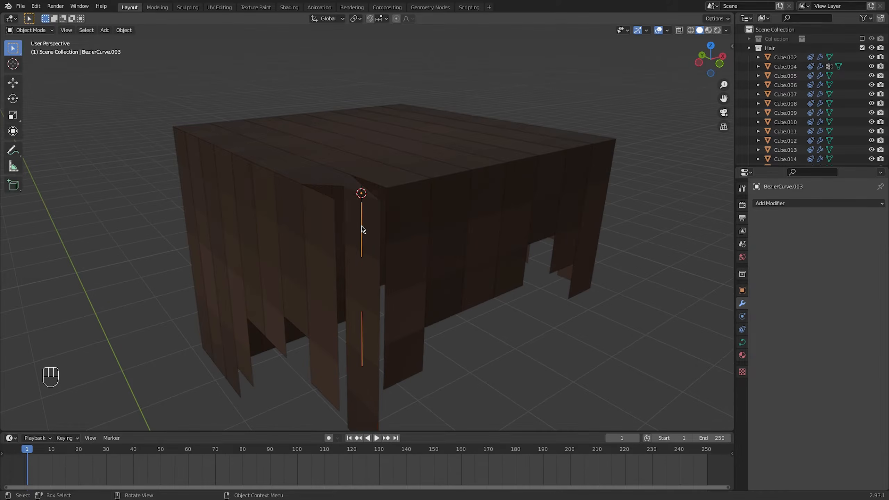
key(Tab)
scroll(399, 234, down, 3)
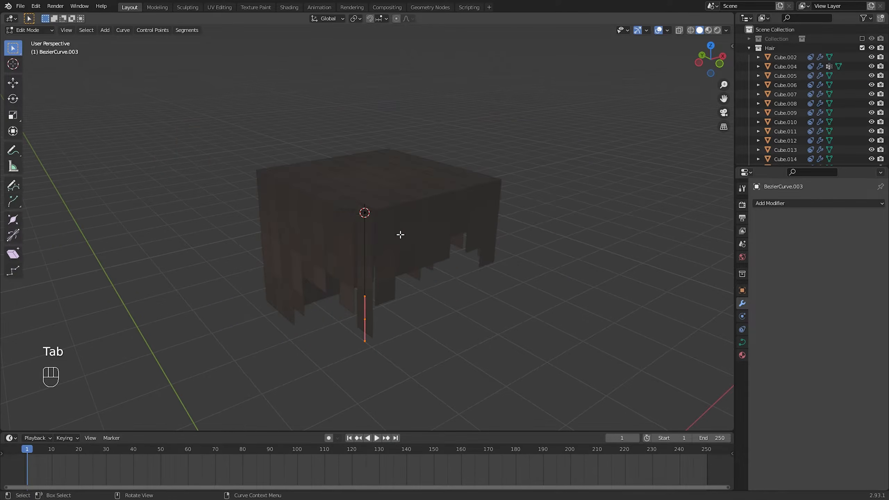
drag(295, 171, 458, 390)
key(n)
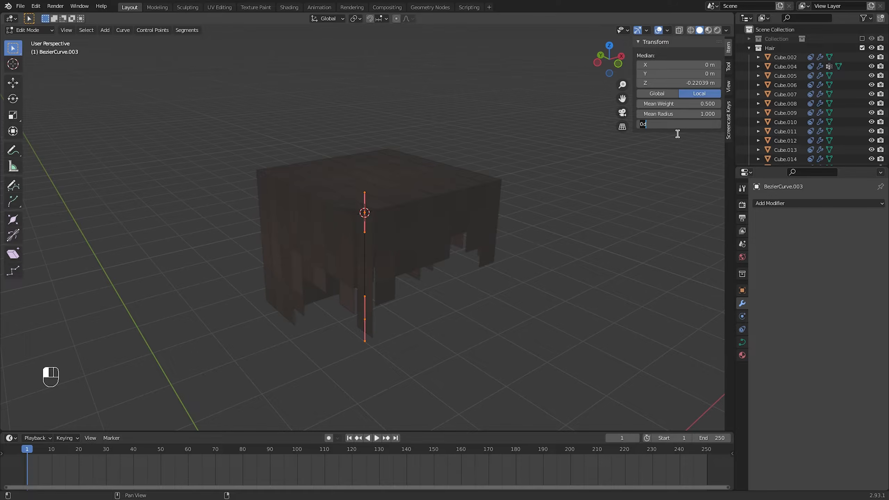
scroll(381, 225, up, 3)
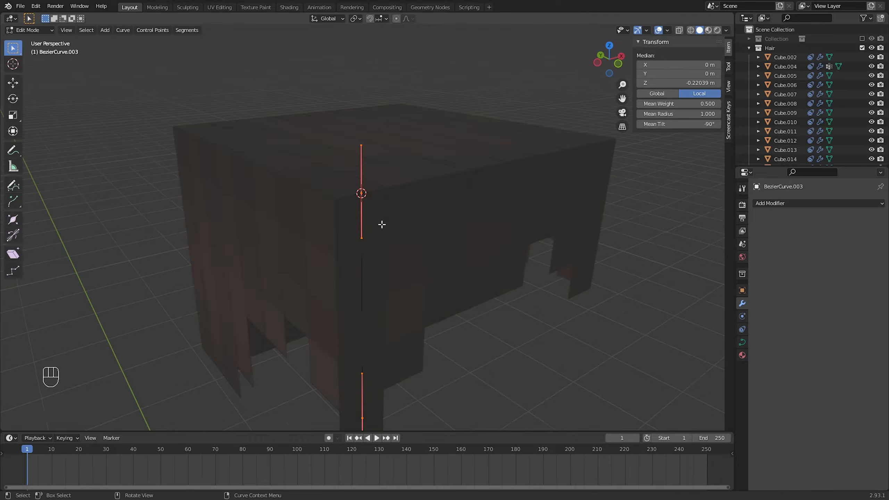
Move the curve's lower control point to about X -0.23, Y 0.18, Z -0.39 m and rotate its handles to bend the strand
click(433, 284)
scroll(419, 285, down, 3)
middle_drag(381, 292, 338, 313)
click(338, 312)
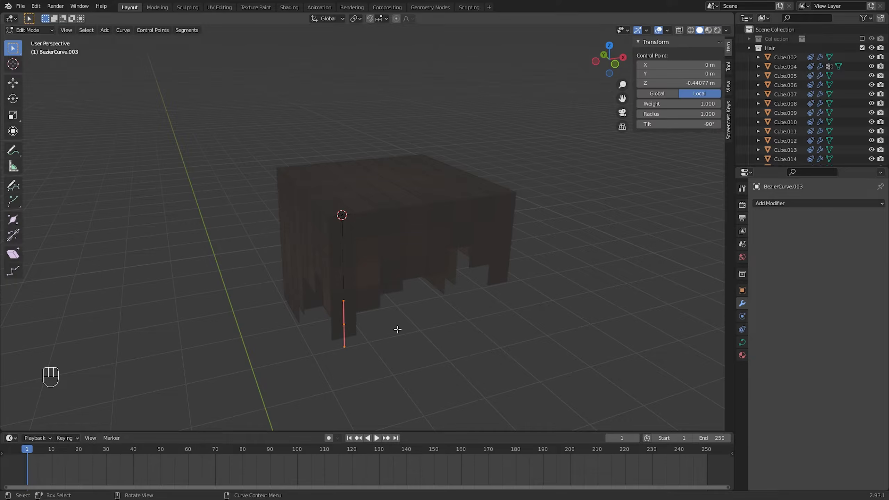
key(g)
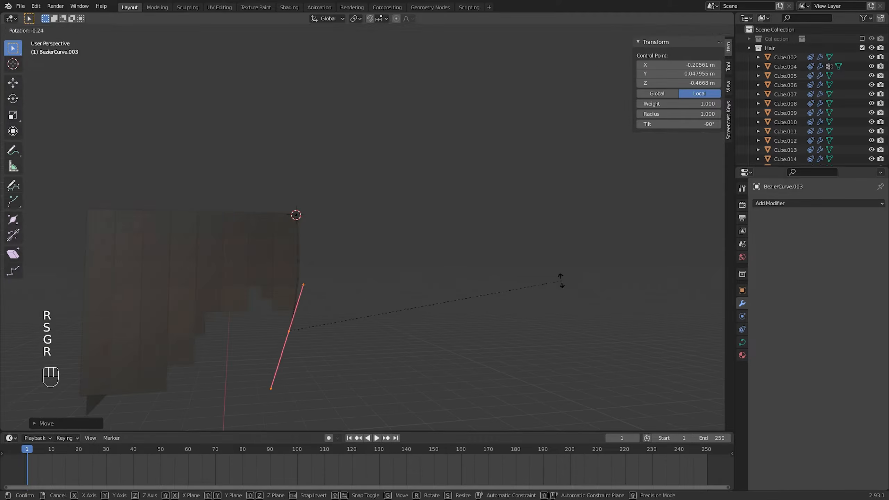
click(561, 281)
key(g)
key(r)
key(r)
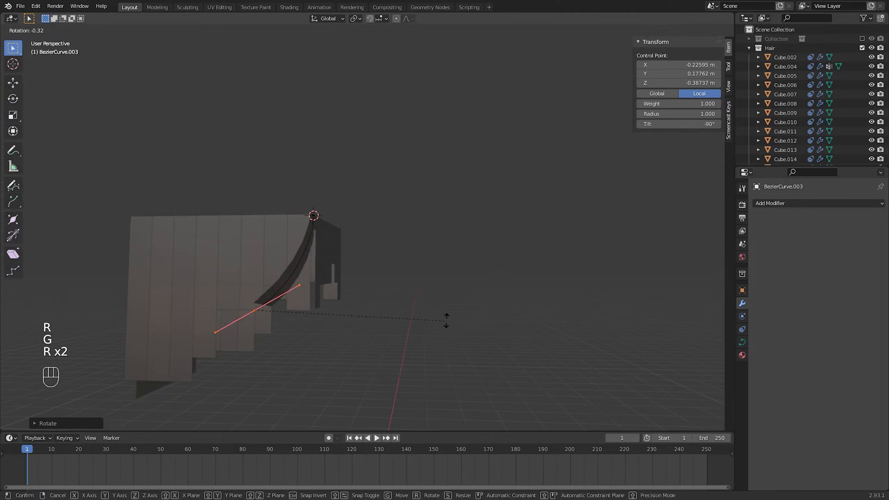
click(446, 320)
Refine the lower control point's position and rotation and set its tilt to about -55.6° to straighten out the strand's twist
drag(665, 124, 692, 123)
middle_drag(507, 234, 385, 240)
key(g)
key(r)
click(336, 193)
key(ctrl+Tab)
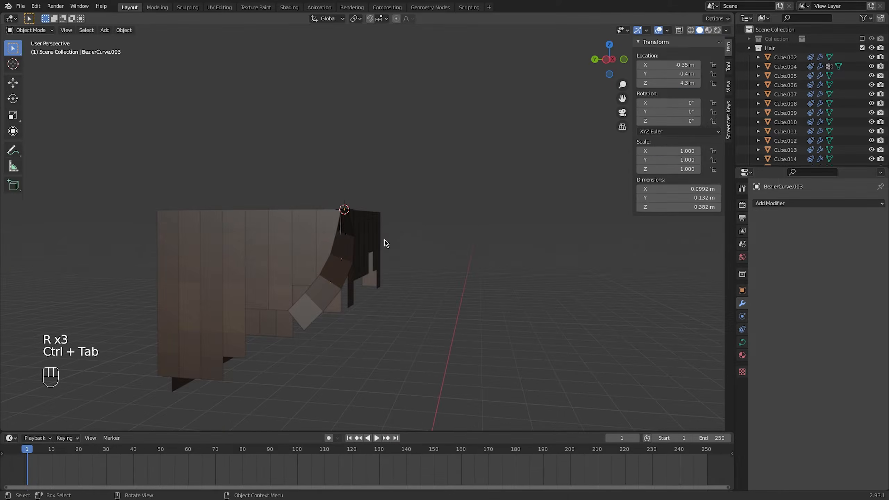
key(ctrl+Tab)
key(Tab)
key(g)
click(371, 266)
drag(670, 124, 654, 124)
key(ctrl+Tab)
Add a second vertex group, Group.001, to strand Cube.004 and assign its vertical back faces to it
click(387, 223)
middle_drag(361, 175, 455, 161)
scroll(454, 196, up, 3)
click(470, 220)
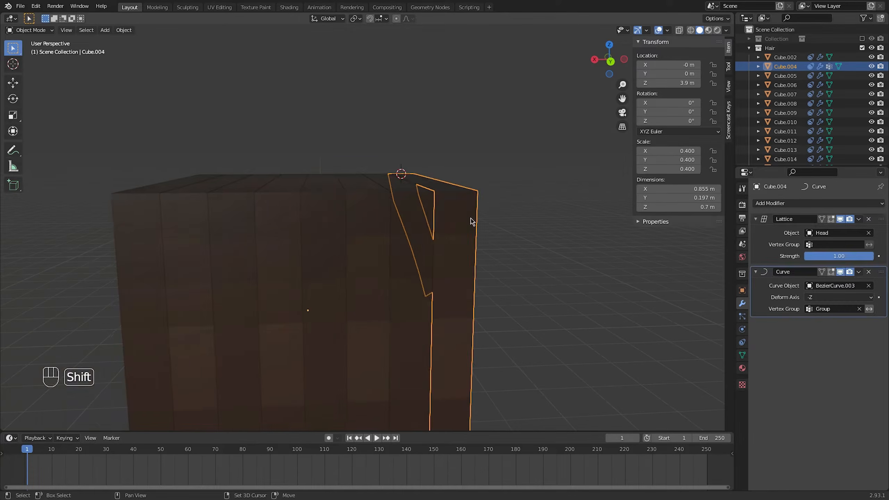
shift+middle_drag(470, 220, 421, 201)
scroll(421, 201, down, 3)
click(741, 355)
click(881, 231)
key(Tab)
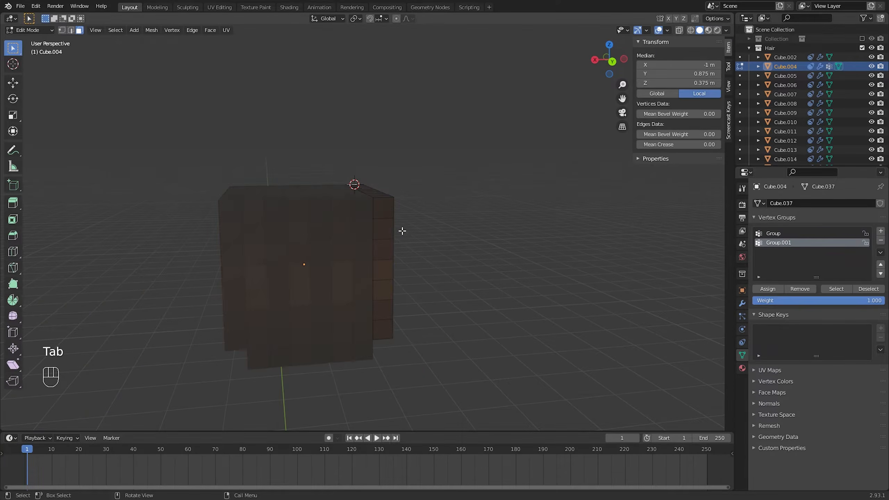
drag(382, 206, 385, 337)
click(762, 292)
key(Tab)
Duplicate the strand's front curve and move the copy straight along Y to the back edge of the head
click(442, 235)
middle_drag(545, 240, 363, 217)
click(433, 236)
click(435, 230)
scroll(364, 217, up, 3)
middle_drag(389, 205, 429, 207)
key(shift+d)
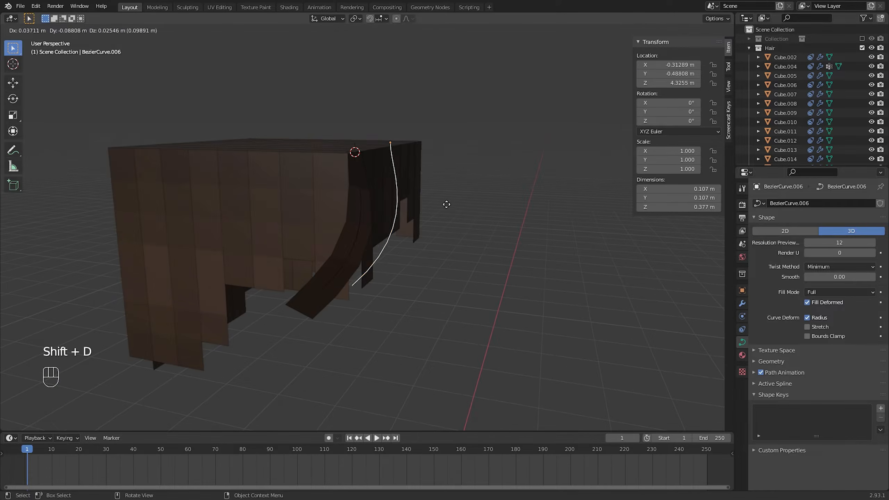
right_click(446, 204)
click(605, 61)
scroll(488, 220, up, 3)
key(g)
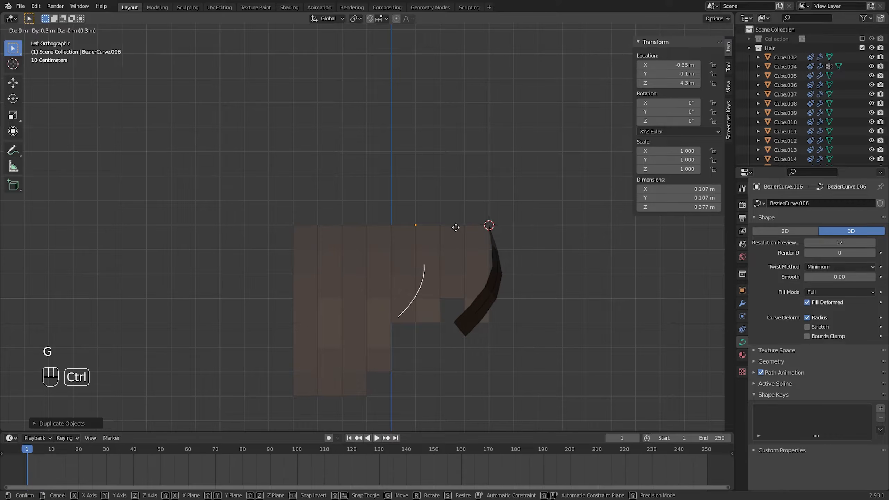
ctrl+click(331, 231)
In the side view, move and rotate the copied curve's lower control point so the curve hangs down along the strand's back
key(Tab)
key(r)
click(345, 278)
key(g)
click(358, 305)
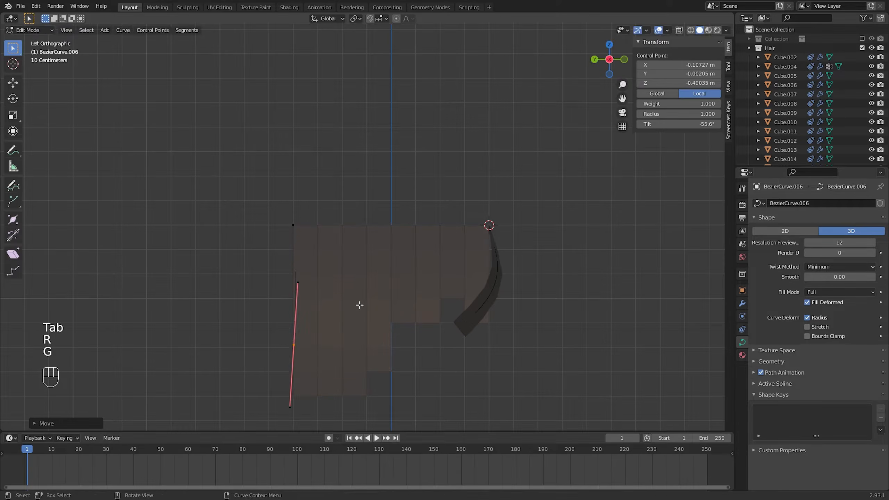
key(r)
click(353, 308)
key(g)
click(349, 360)
key(r)
click(353, 359)
From the back view, move and rotate the copied curve's lower control point to line it up with the strand's back section
click(596, 59)
key(g)
shift+middle_drag(409, 304, 353, 180)
click(458, 277)
key(r)
click(468, 292)
key(r)
click(468, 284)
key(n)
key(Tab)
Add a second Curve modifier to Cube.004 using BezierCurve.006, with deform axis -Z and vertex group Group.001
click(362, 259)
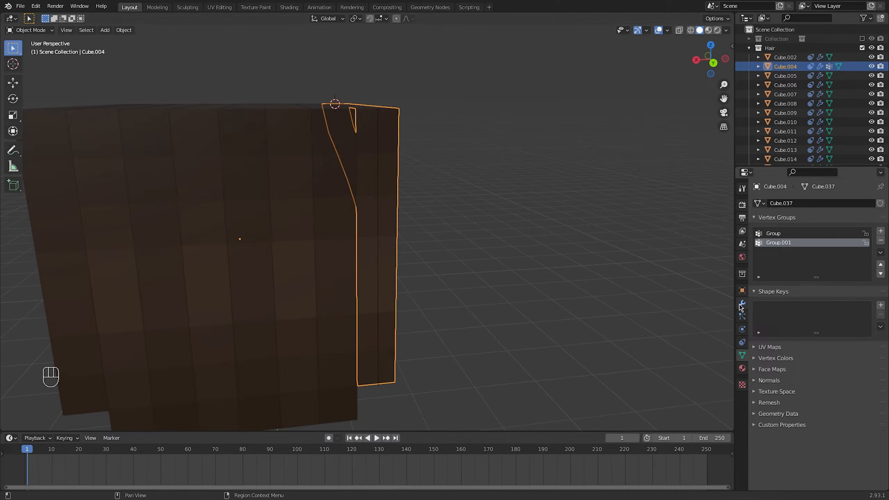
click(741, 304)
click(818, 203)
click(762, 242)
click(836, 338)
click(816, 362)
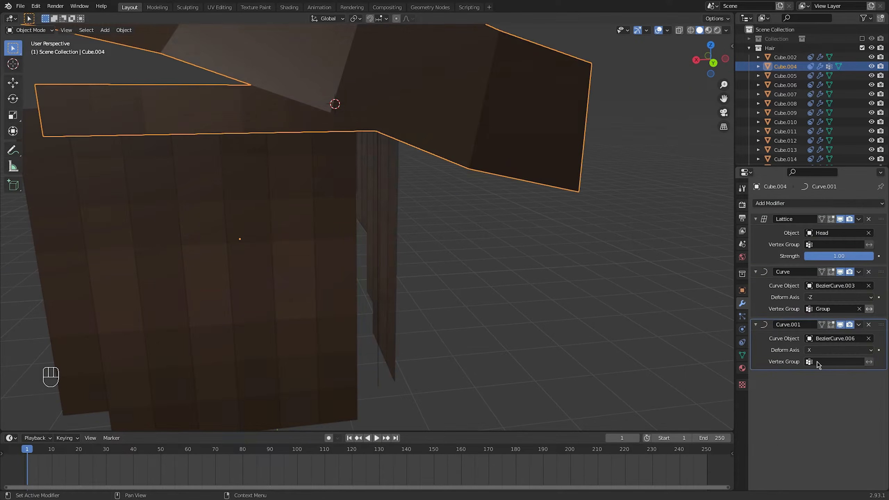
click(818, 350)
click(836, 412)
click(837, 362)
click(829, 388)
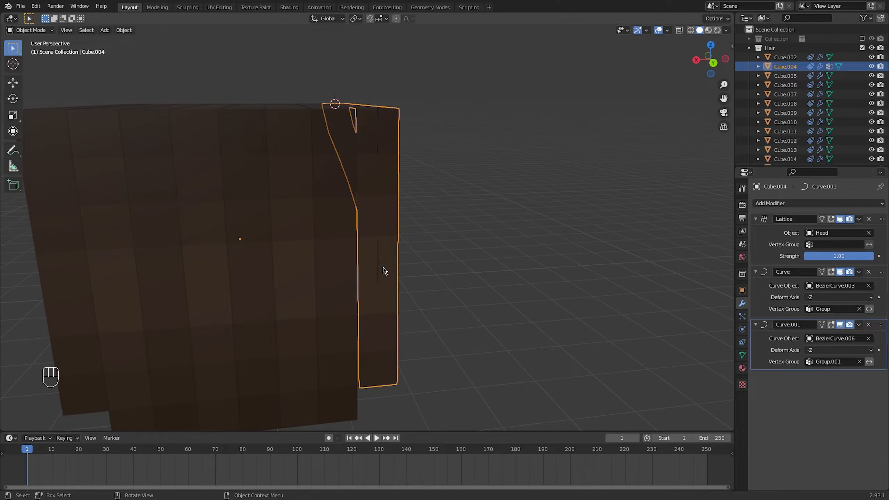
Move and rotate the back curve's lower control point to bend the strand's back section, and check the shape without viewport overlays
click(378, 277)
key(Tab)
key(r)
key(g)
key(r)
key(g)
key(g)
middle_drag(446, 365, 429, 334)
click(372, 354)
key(r)
key(g)
key(ctrl+Tab)
click(416, 336)
click(658, 30)
middle_drag(602, 140, 440, 175)
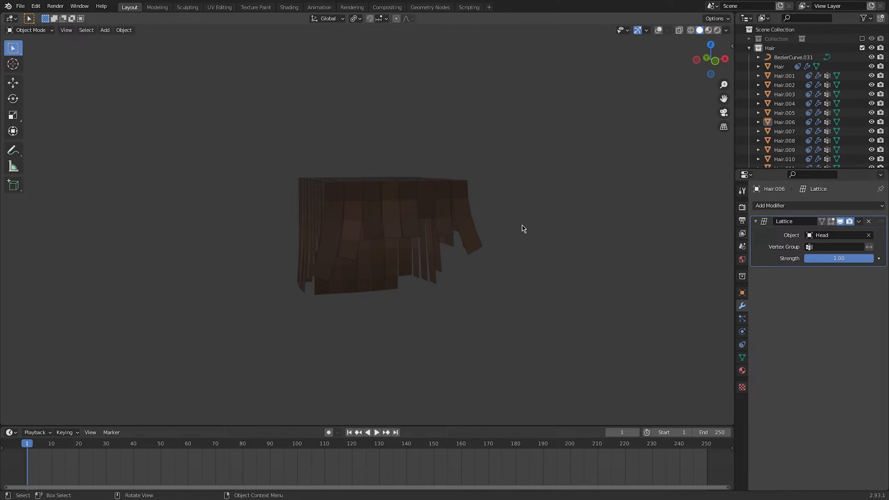
Add a Solidify modifier to strand Hair.001 and set its thickness to -0.06 m
middle_drag(523, 228, 538, 210)
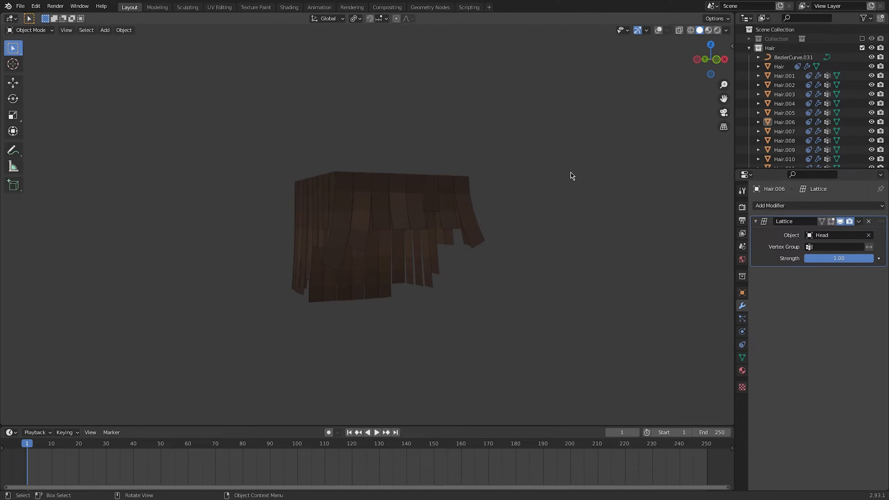
middle_drag(402, 123, 384, 140)
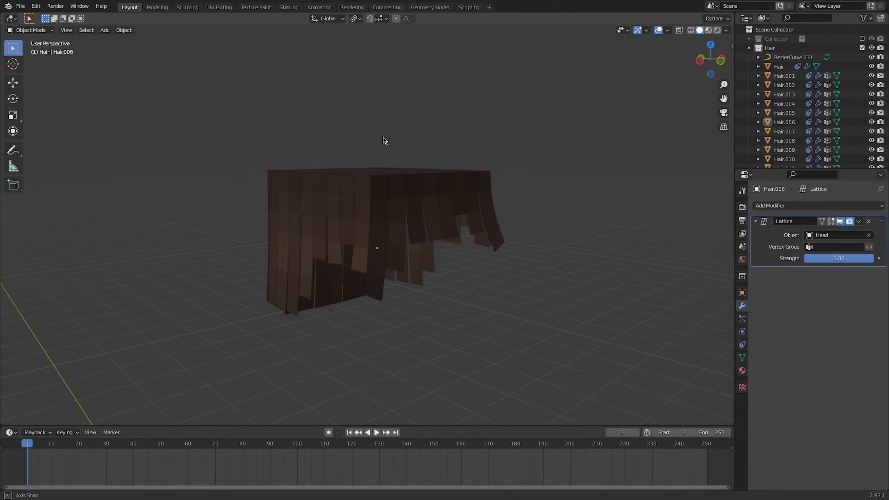
click(378, 187)
click(766, 206)
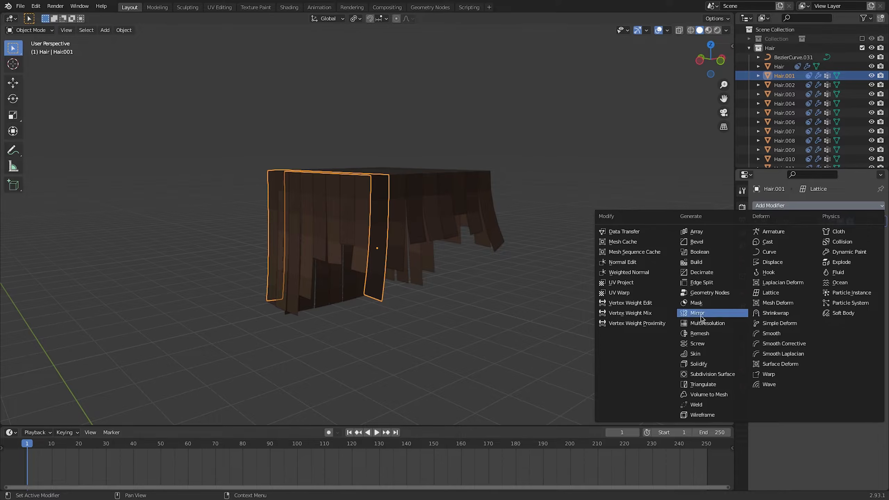
click(698, 363)
drag(835, 260, 804, 259)
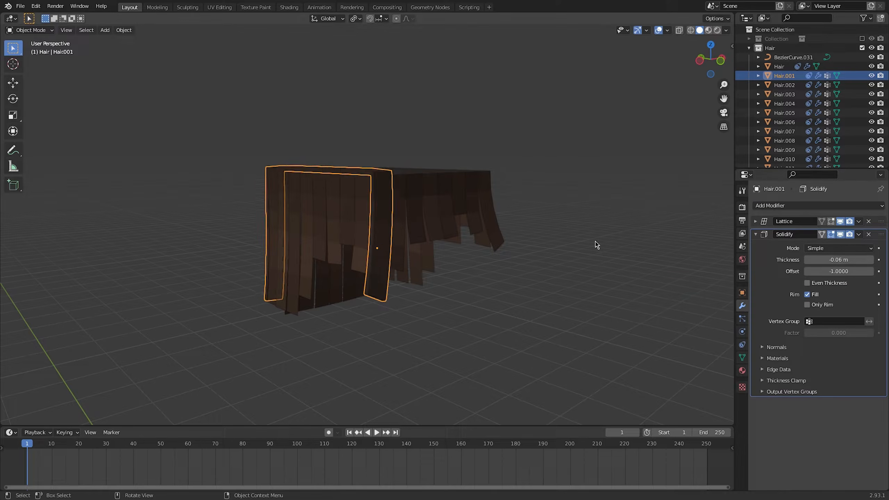
Enable even thickness on Hair.001's Solidify modifier and reduce the thickness to -0.046 m
scroll(388, 203, up, 2)
middle_drag(386, 201, 416, 210)
scroll(416, 210, up, 1)
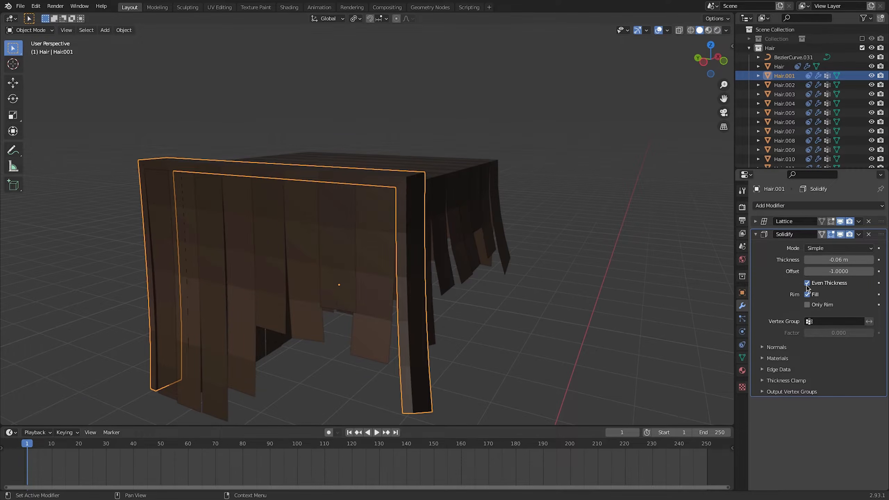
drag(828, 260, 836, 261)
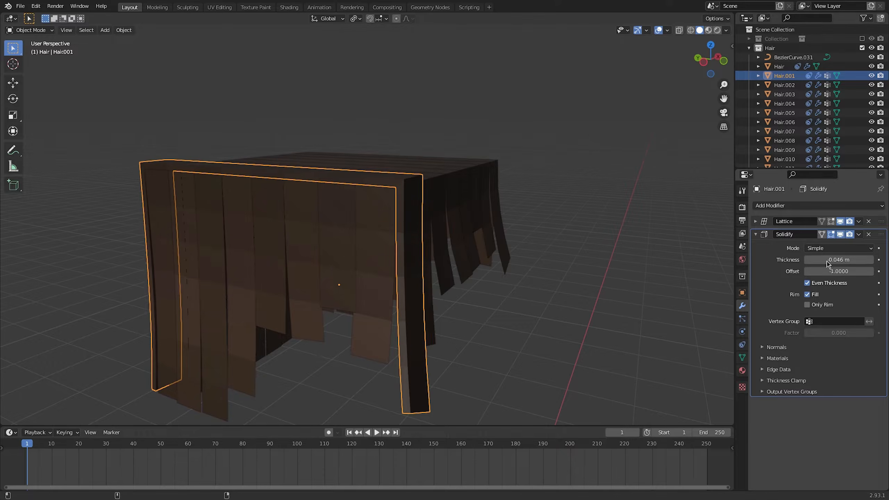
Select the other hair strands around the head, with Hair.001 last as active, and copy its Solidify modifier to them
middle_drag(507, 235, 473, 237)
click(398, 195)
shift+click(434, 195)
shift+click(469, 195)
shift+click(501, 195)
shift+click(529, 195)
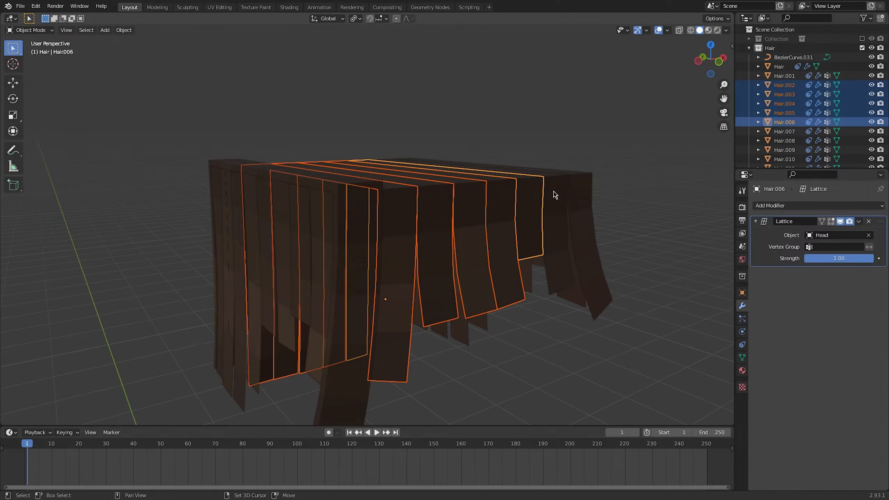
shift+click(555, 195)
shift+click(579, 196)
middle_drag(369, 217, 391, 259)
shift+click(542, 246)
shift+click(464, 294)
shift+click(427, 310)
shift+click(398, 323)
shift+click(367, 331)
shift+click(330, 332)
shift+click(323, 355)
shift+click(356, 317)
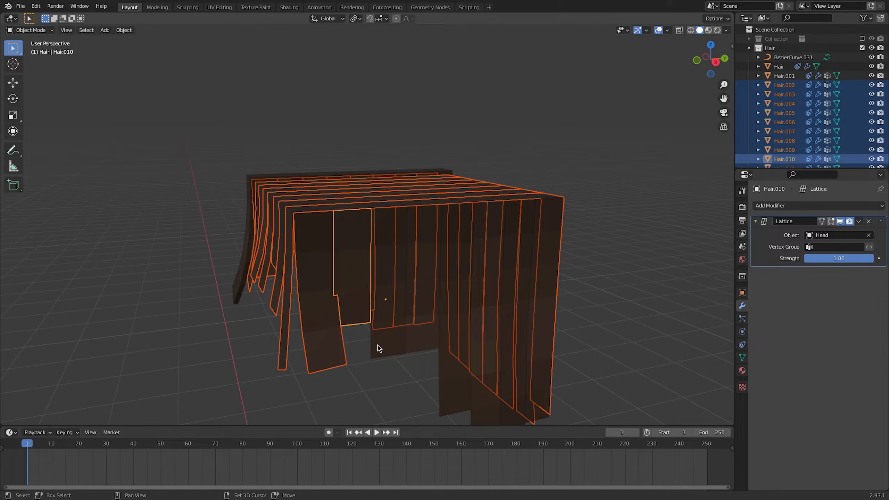
shift+click(387, 344)
shift+click(422, 343)
shift+click(455, 382)
shift+click(489, 408)
shift+click(514, 408)
shift+click(541, 404)
middle_drag(323, 242, 459, 287)
shift+click(442, 387)
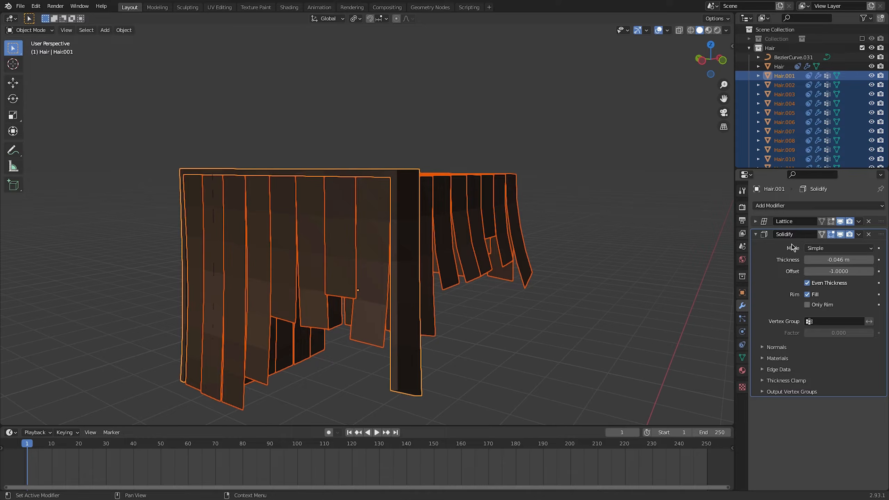
click(859, 235)
click(844, 263)
click(621, 284)
Vary the Solidify thickness of individual front strands, with -0.067 m for Hair.004 and -0.058 m for Hair.005
middle_drag(621, 284, 492, 258)
click(400, 205)
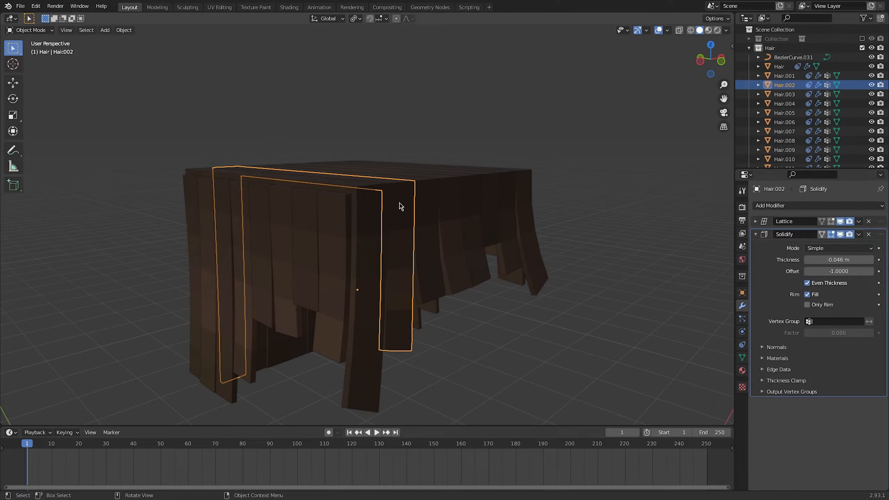
click(429, 203)
middle_drag(429, 204, 359, 197)
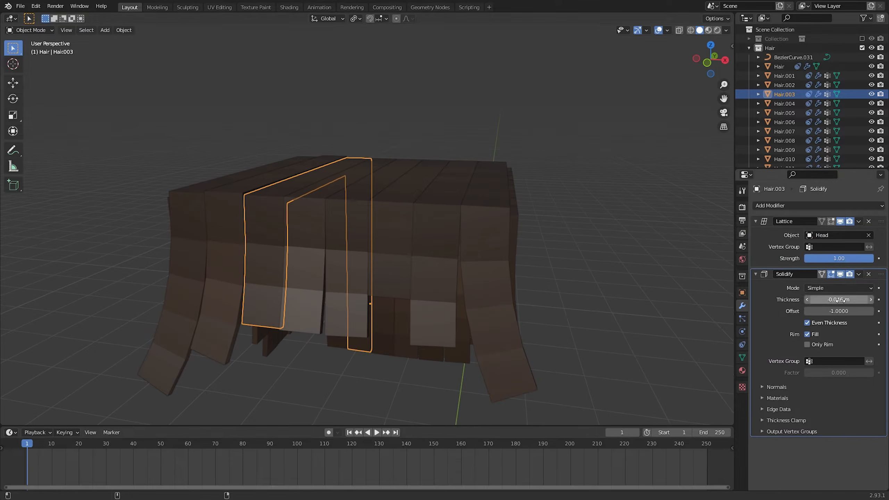
click(307, 275)
drag(840, 300, 834, 300)
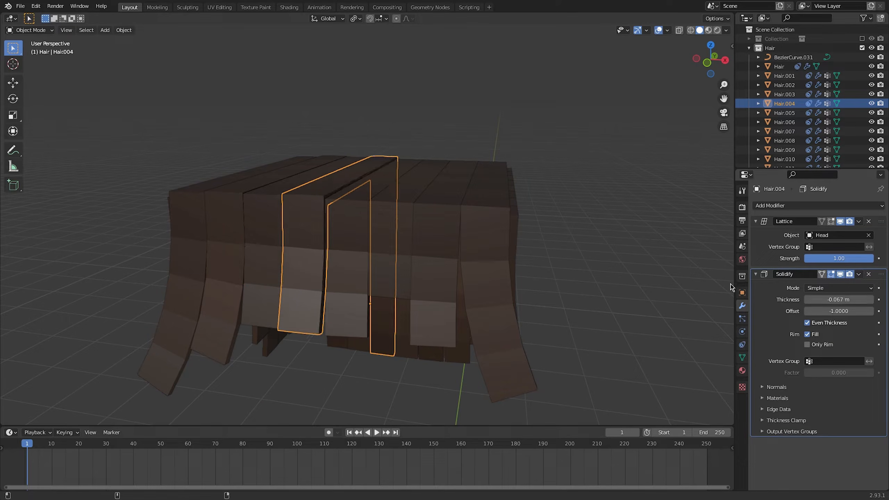
click(345, 220)
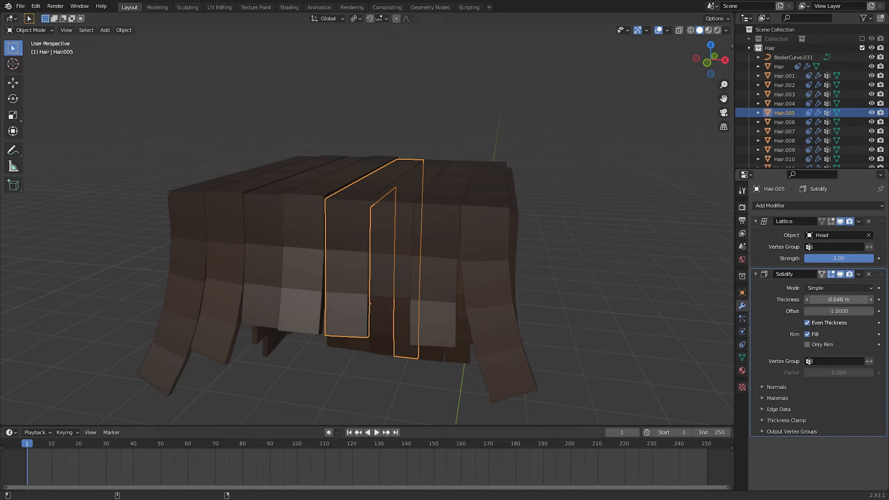
Set the Solidify thickness of corner strand Hair.008 to -0.064 m
click(453, 222)
click(486, 239)
middle_drag(486, 239, 546, 221)
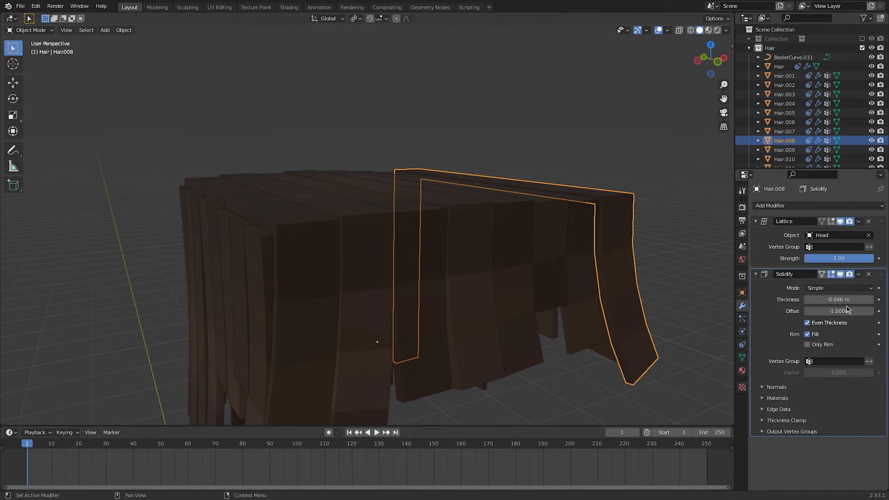
drag(845, 300, 849, 300)
middle_drag(586, 230, 469, 233)
drag(838, 300, 854, 299)
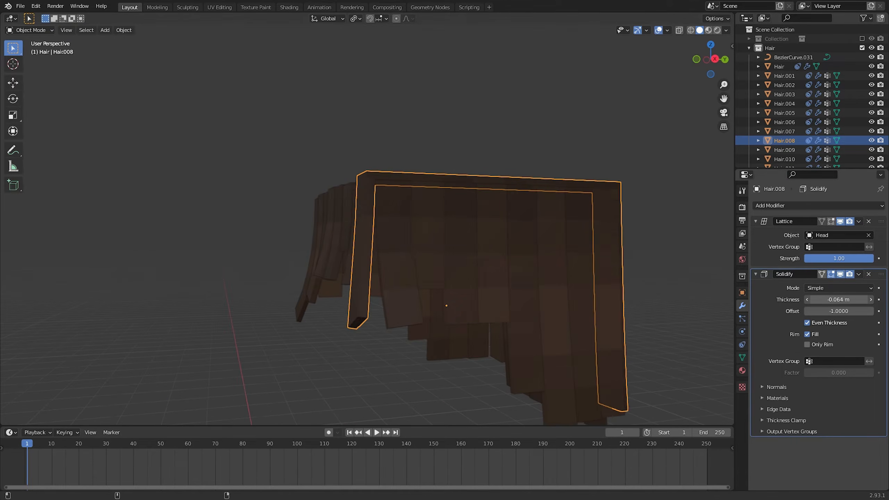
Vary the Solidify thickness of further strands, with -0.063 m for Hair.007 and -0.04 m for Hair.011
middle_drag(327, 255, 361, 243)
click(361, 243)
drag(839, 300, 832, 299)
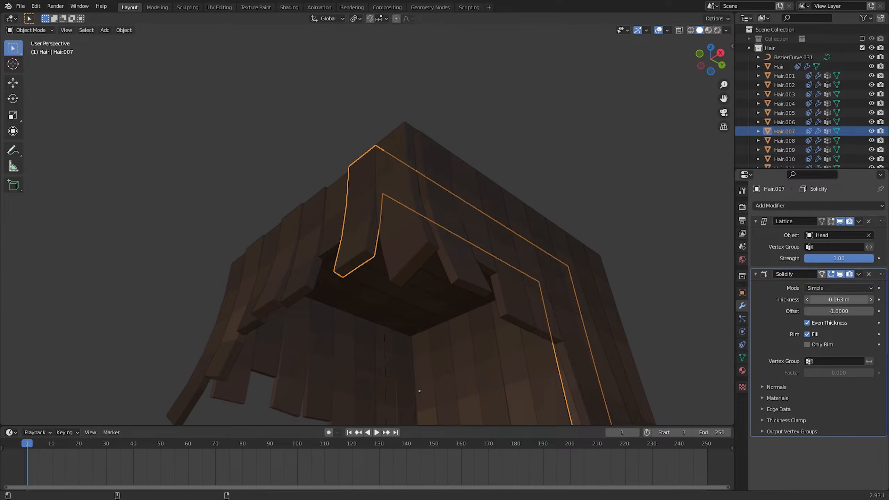
click(346, 234)
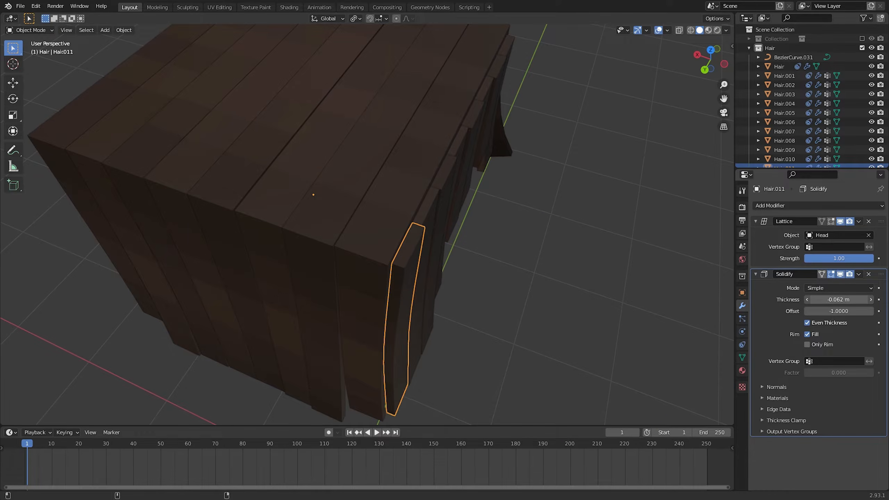
click(560, 280)
middle_drag(560, 280, 437, 228)
scroll(516, 222, down, 4)
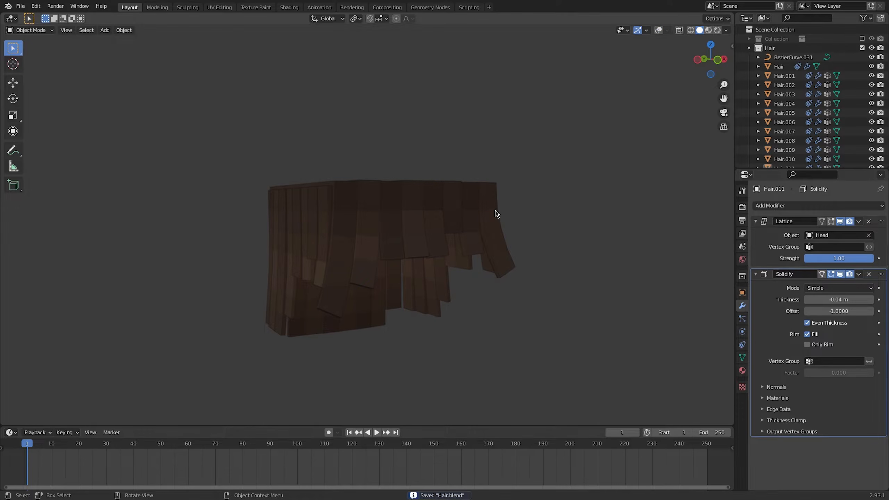
middle_drag(497, 213, 454, 210)
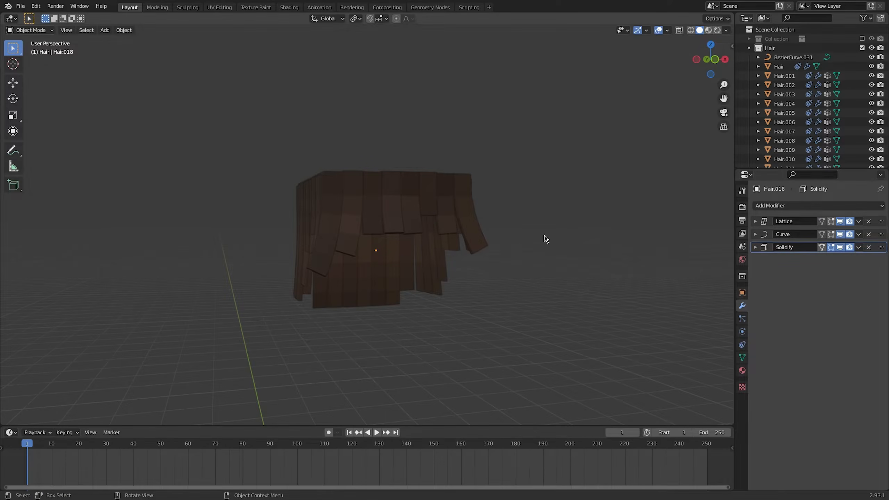
middle_drag(440, 265, 343, 222)
scroll(295, 265, up, 4)
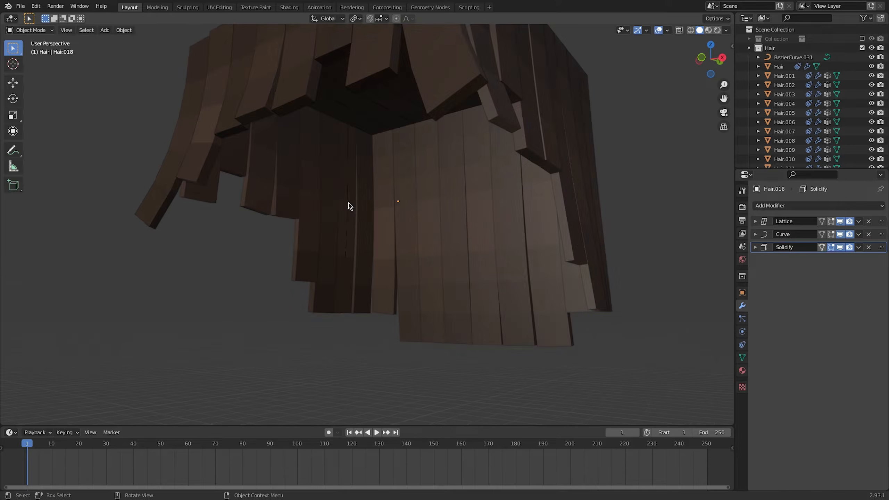
click(348, 202)
key(Tab)
key(g)
right_click(361, 296)
key(Tab)
scroll(314, 348, down, 2)
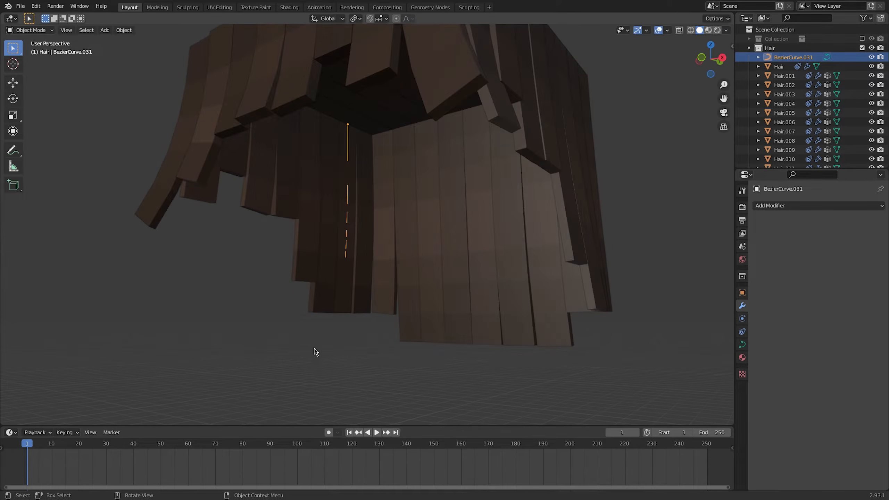
middle_drag(313, 348, 499, 238)
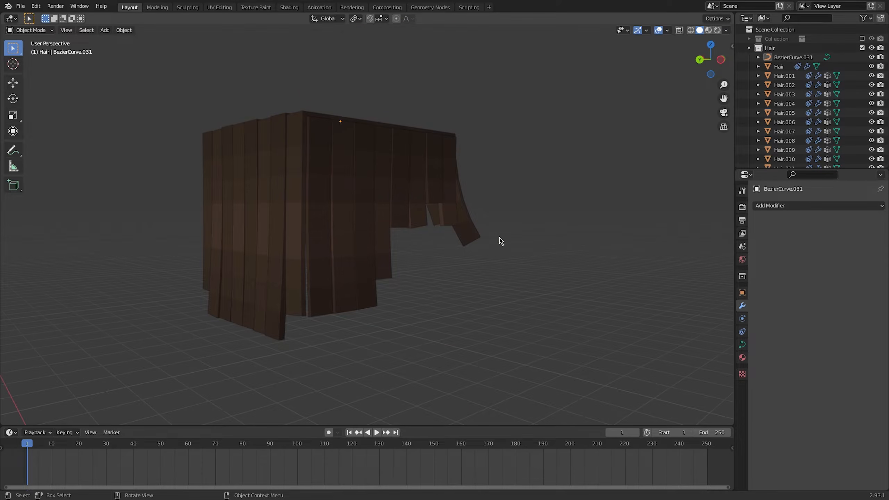
Apply the Curve modifier that bends strand Hair.018 along BezierCurve.031
click(344, 151)
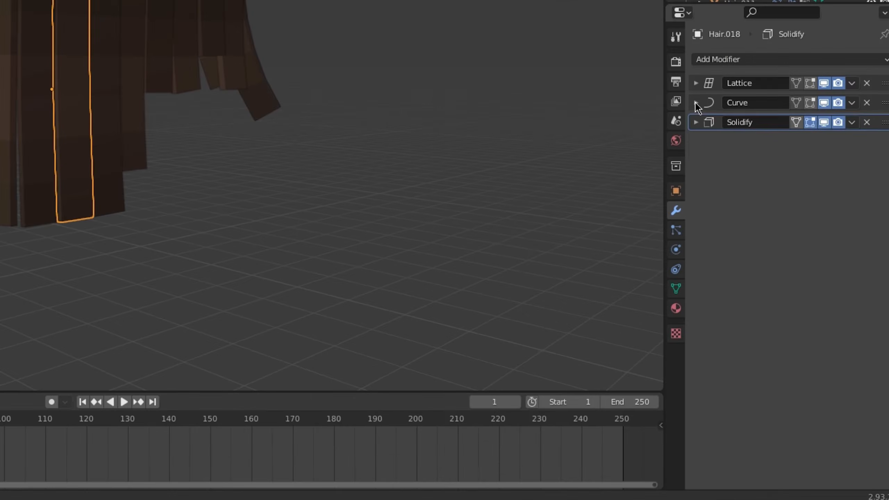
click(755, 234)
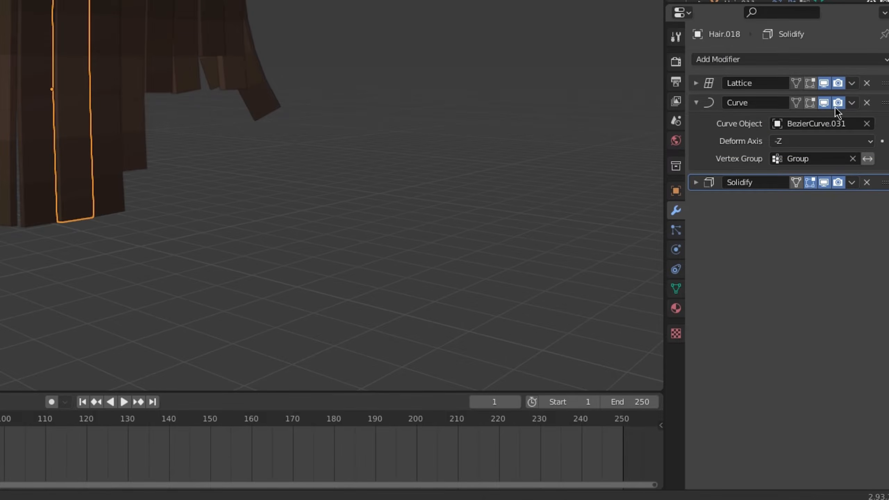
click(855, 104)
click(812, 121)
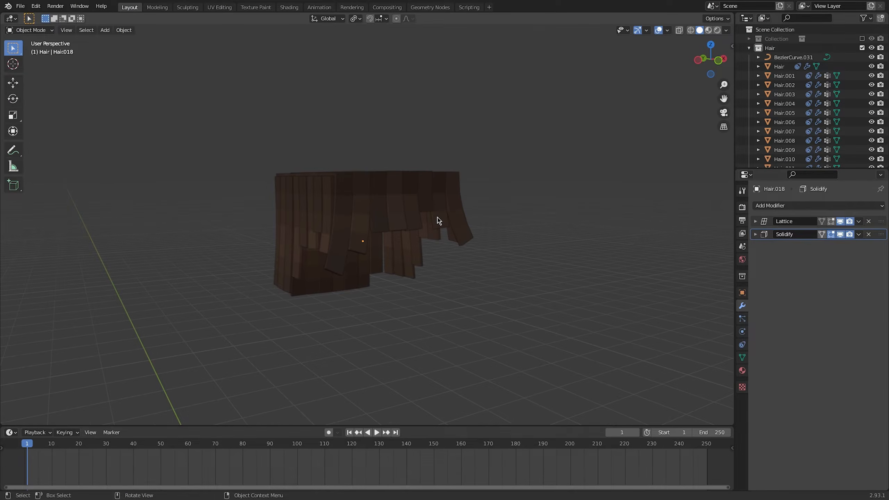
scroll(438, 221, up, 2)
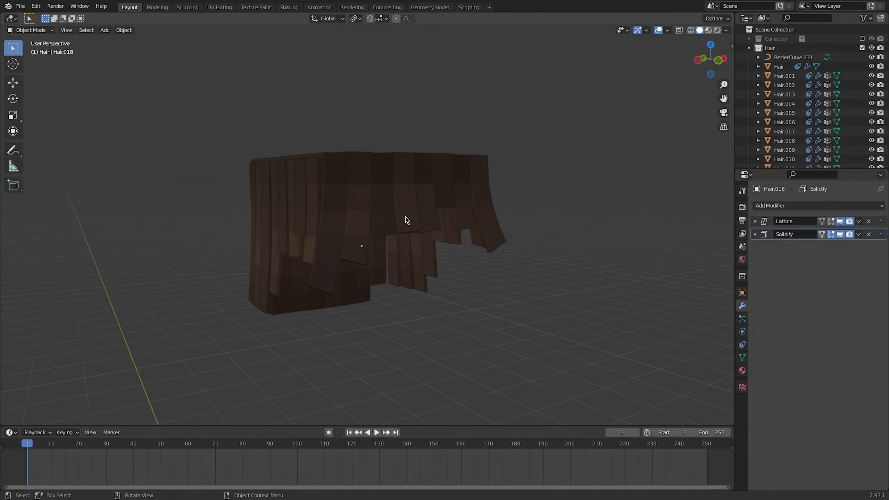
Apply the Solidify modifiers of strands Hair.001 and Hair.002, keeping their Lattice modifiers
click(332, 187)
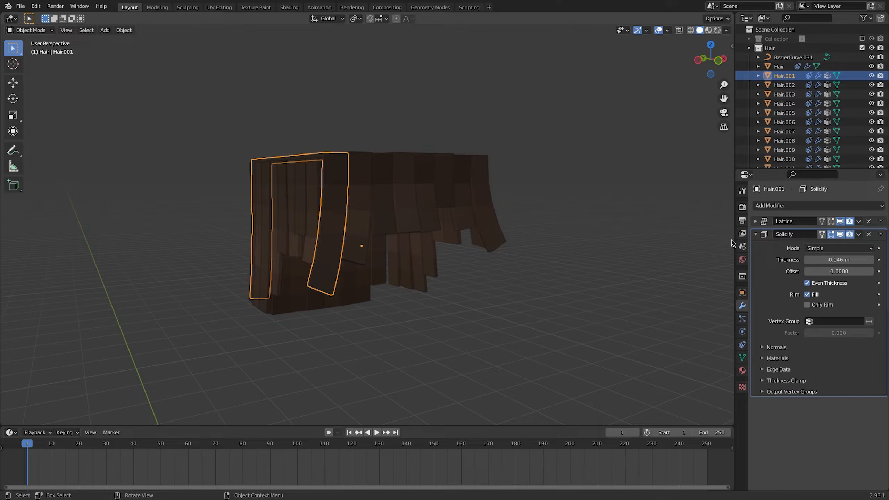
click(858, 234)
click(834, 245)
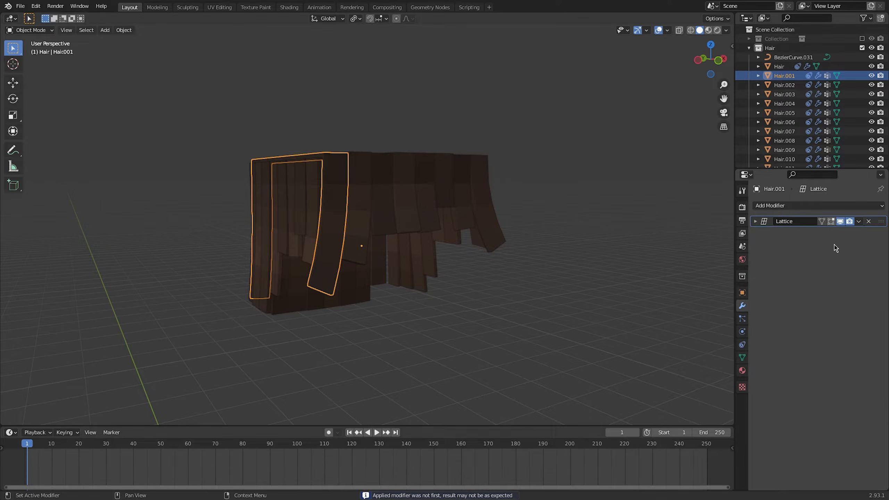
click(365, 190)
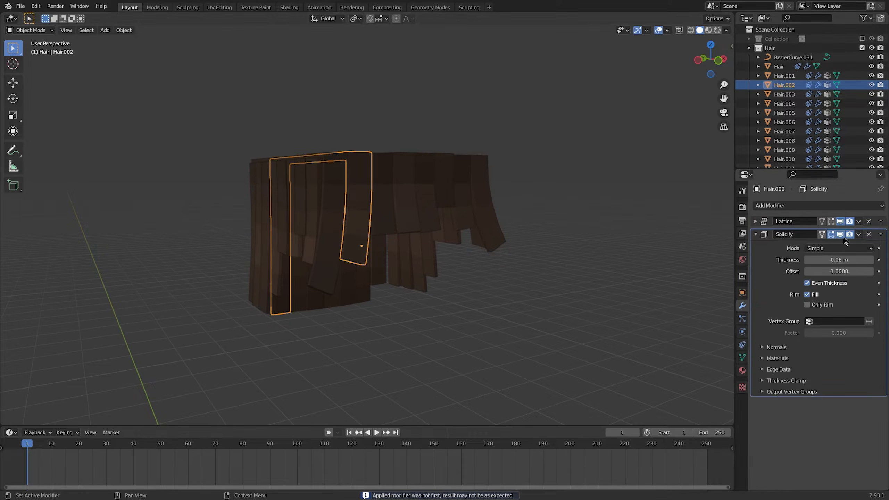
click(859, 236)
click(834, 245)
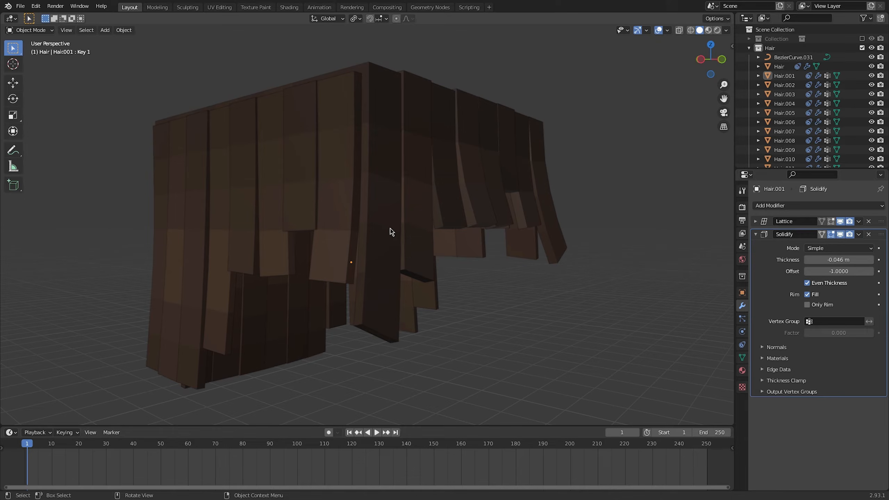
Try to apply the Solidify modifier of Hair.001, and remove its Basis and Key 1 shape keys
click(391, 232)
click(859, 233)
click(841, 245)
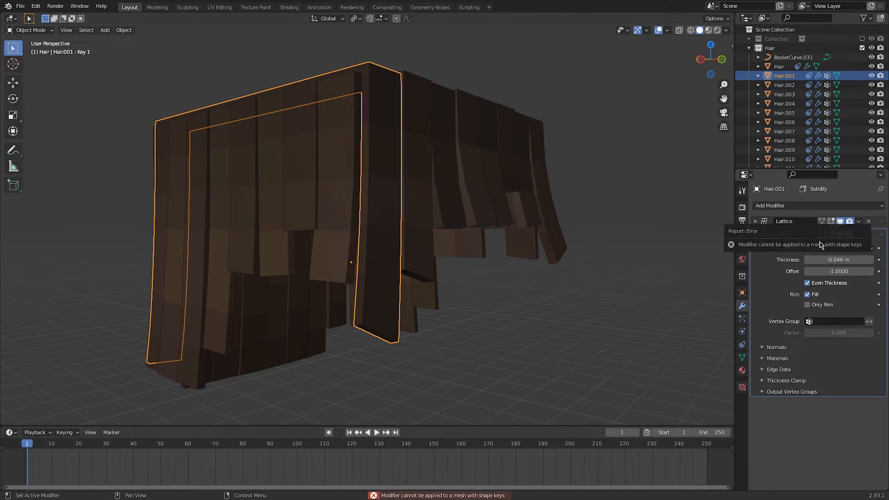
click(742, 357)
click(773, 309)
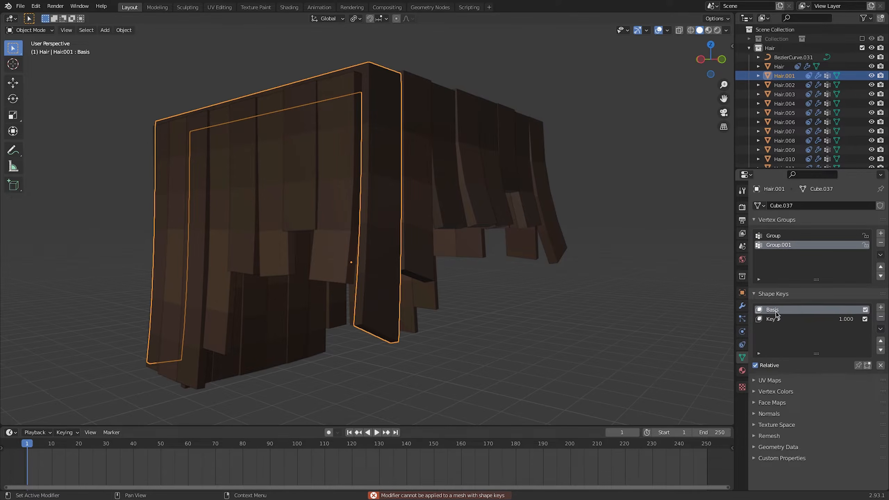
click(880, 318)
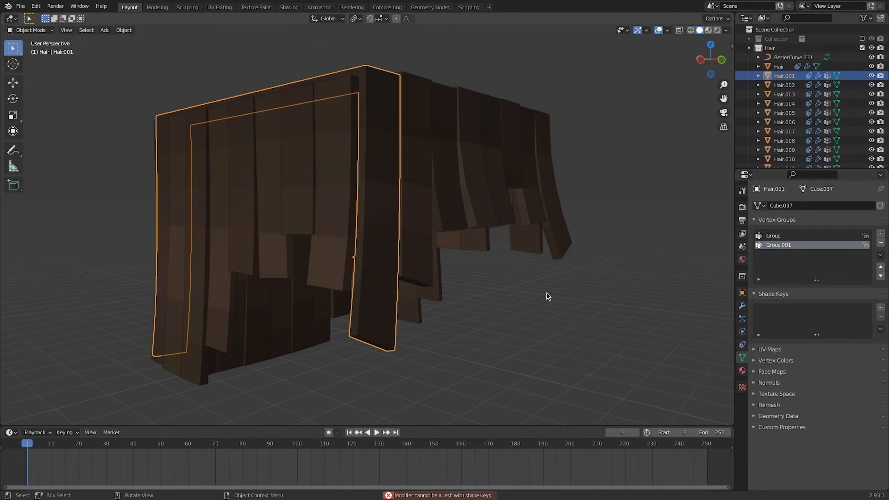
Apply the Solidify modifier of the strand whose shape keys were removed, Hair.001
click(742, 306)
click(859, 234)
click(841, 245)
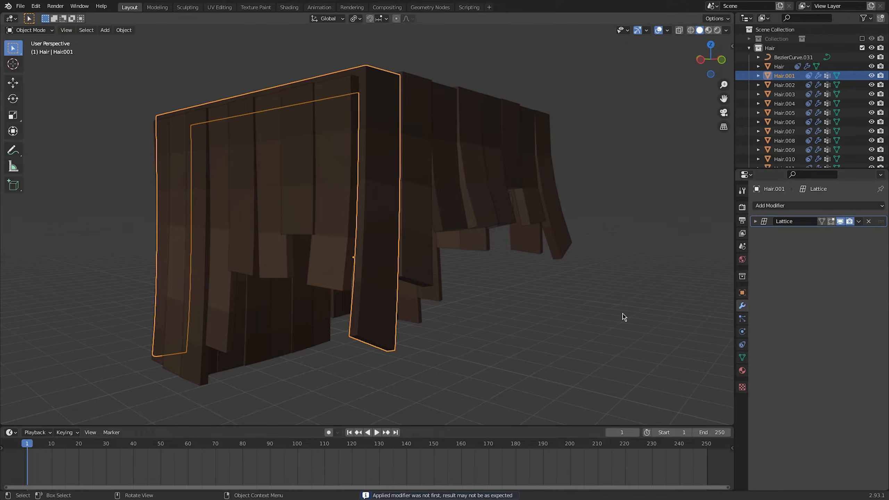
click(622, 314)
middle_drag(622, 314, 552, 261)
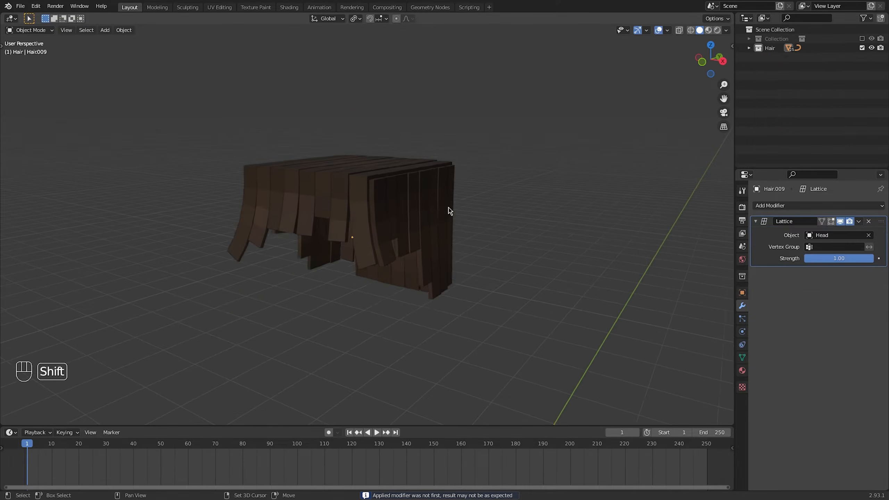
Select all hair strands with Hair.009 active, join them into one object and check its mesh in Edit Mode
key(a)
middle_drag(452, 210, 515, 205)
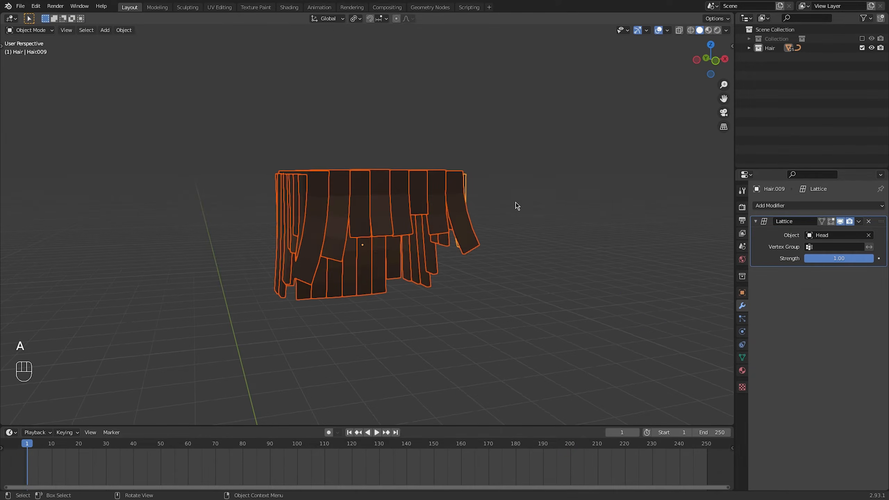
key(ctrl+j)
key(Tab)
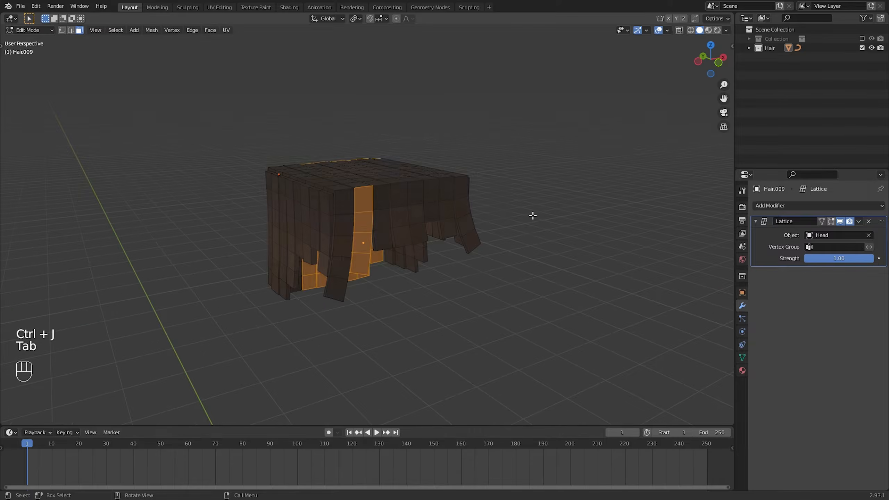
key(a)
mouse_move(512, 213)
middle_down()
mouse_move(448, 192)
mouse_move(547, 202)
mouse_move(417, 190)
mouse_move(476, 211)
middle_up()
key(Tab)
Delete the leftover Bezier curve from inside the joined hair
scroll(299, 219, up, 6)
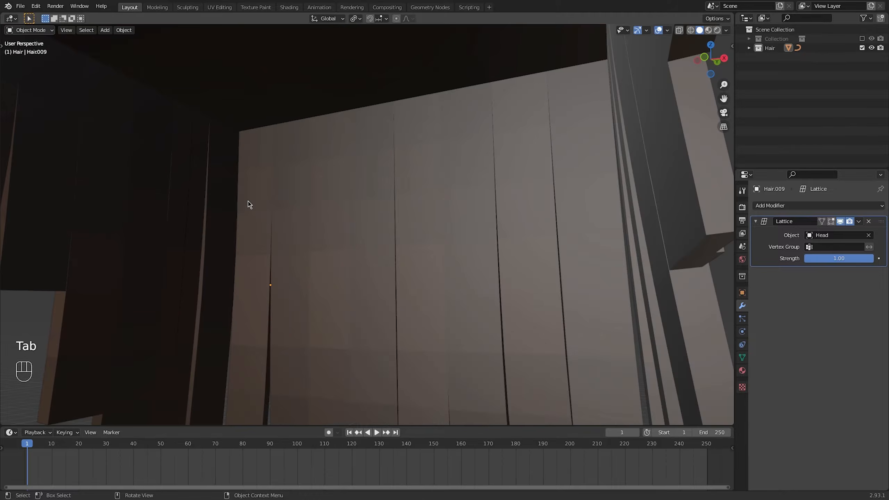
click(189, 192)
key(x)
click(189, 190)
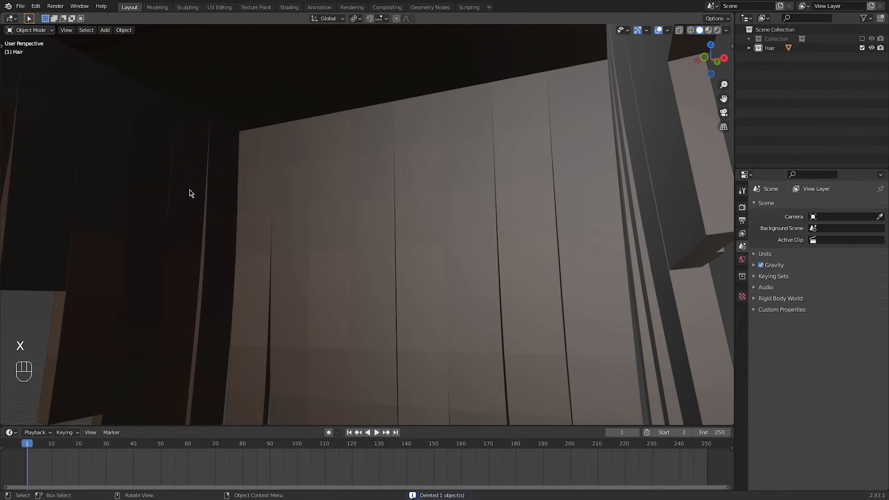
middle_drag(255, 197, 348, 223)
scroll(342, 212, up, 2)
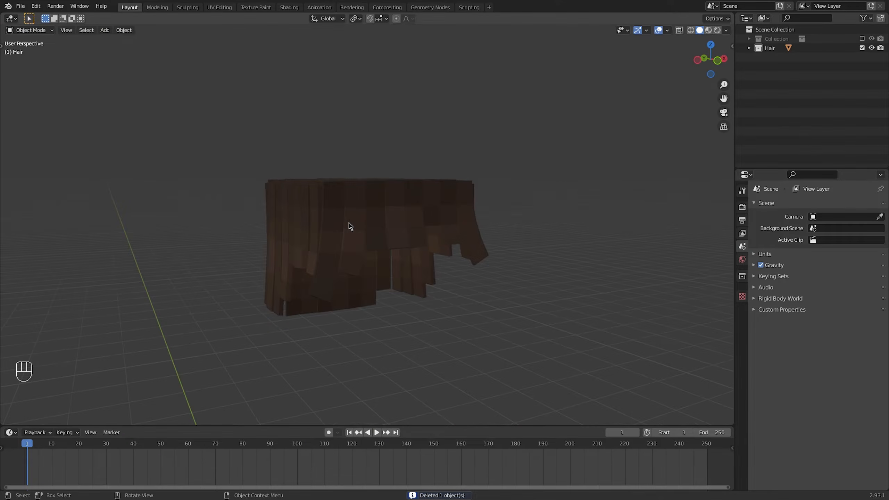
Rename the joined hair object to Hair
click(349, 222)
key(F2)
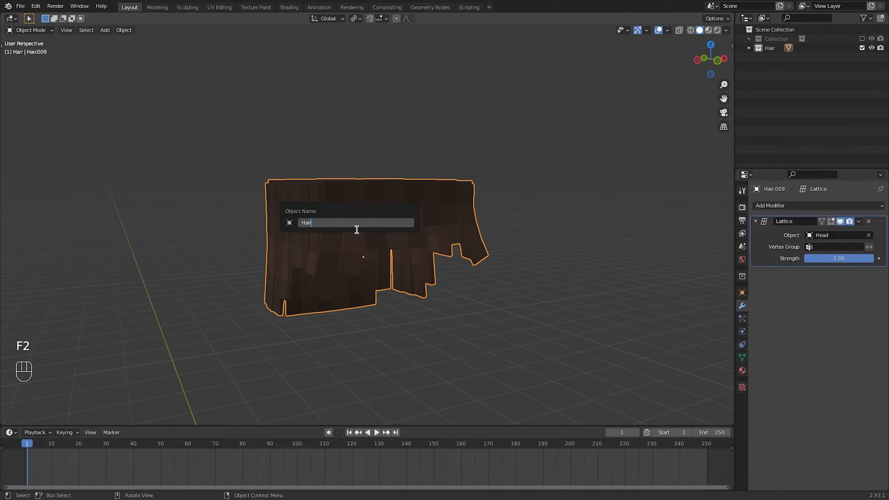
key(Return)
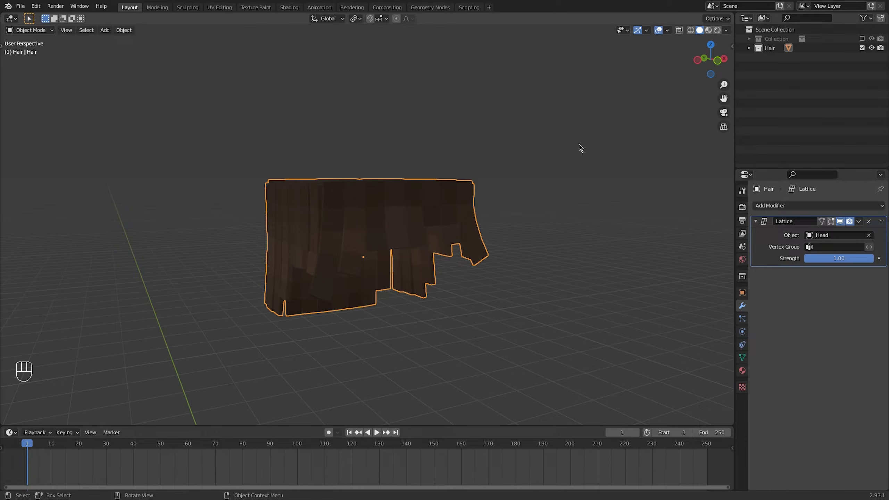
click(564, 182)
mouse_move(543, 199)
middle_down()
mouse_move(440, 193)
mouse_move(427, 204)
mouse_move(535, 192)
middle_up()
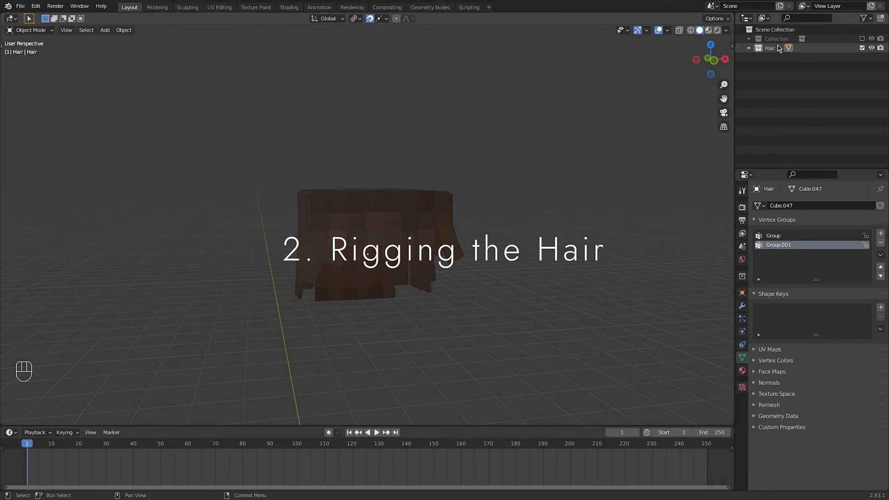
Re-enable the collection holding the character rig and set the Hair object's Z location to 2.8 m
click(861, 39)
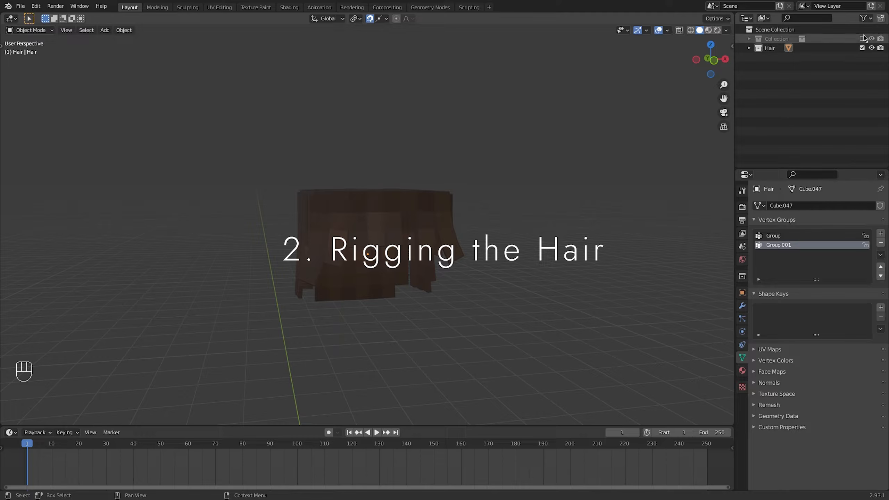
click(415, 206)
key(n)
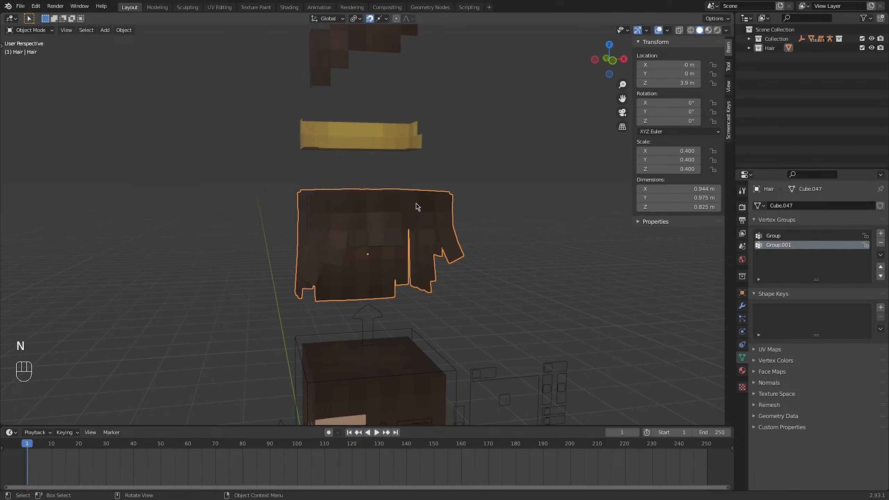
click(682, 84)
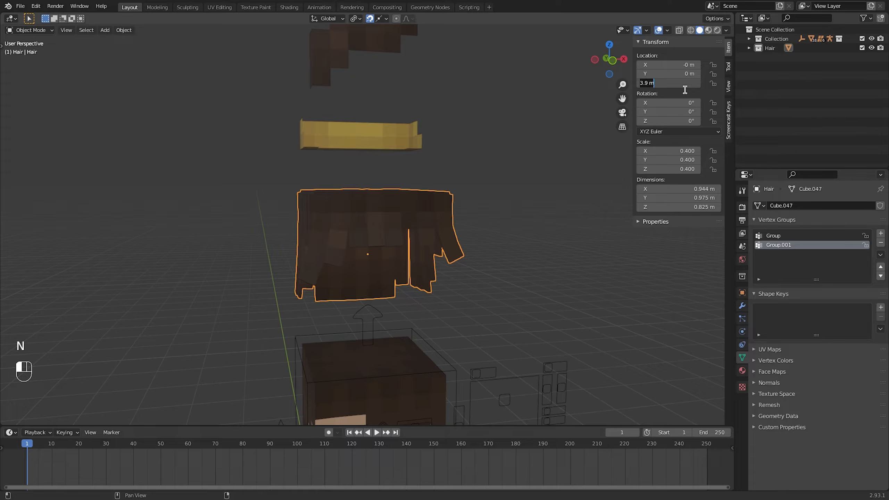
text(2.8)
key(Return)
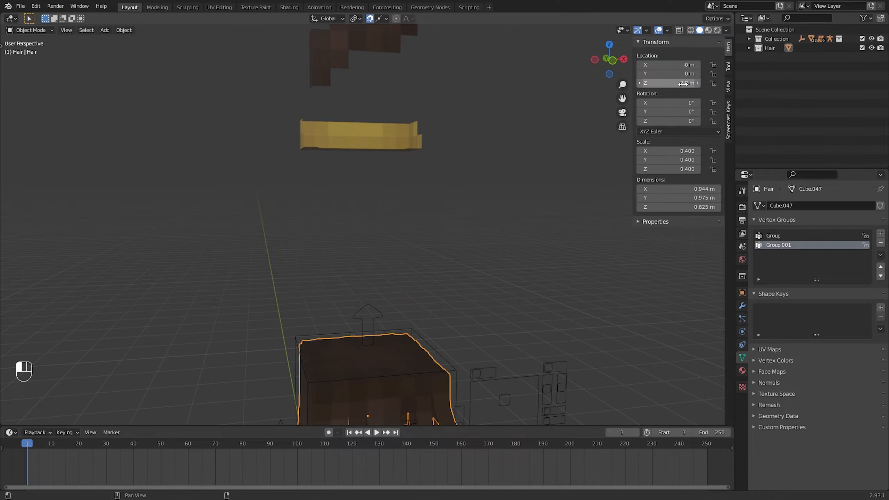
key(n)
shift+middle_drag(528, 262, 488, 208)
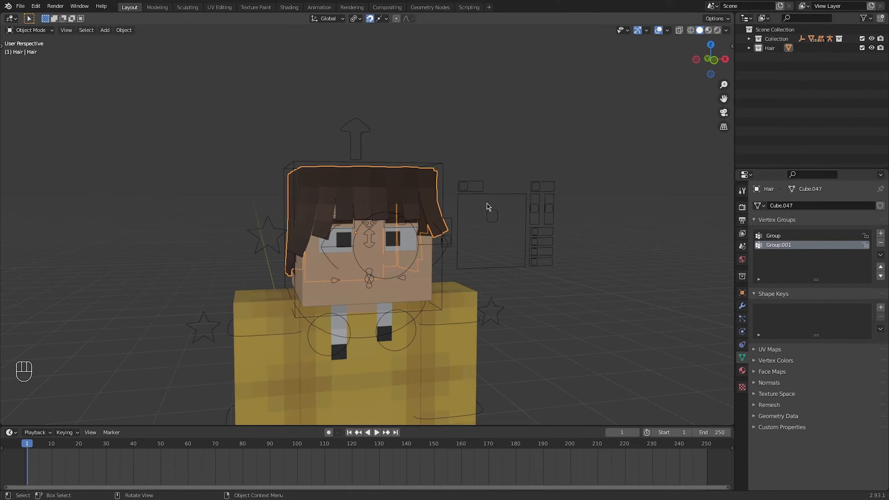
Select the character's armature, show only its fourth bone layer and enter Edit Mode
shift+click(481, 196)
scroll(474, 235, down, 3)
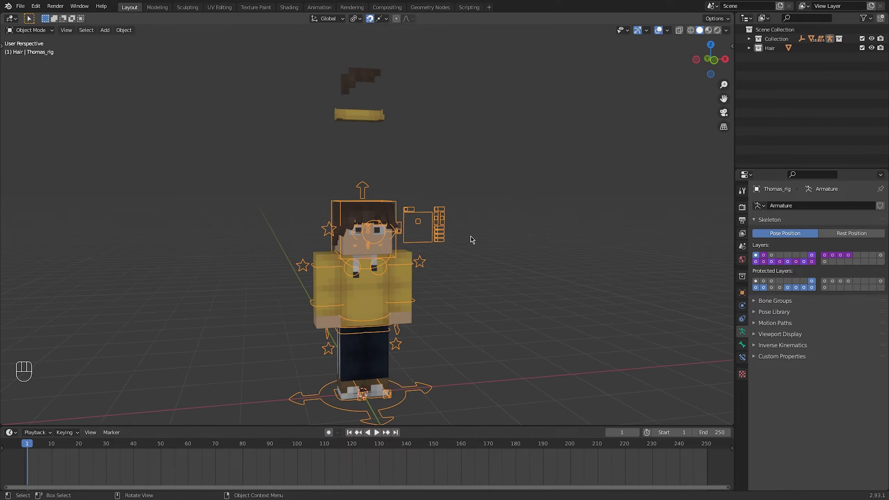
scroll(471, 240, up, 1)
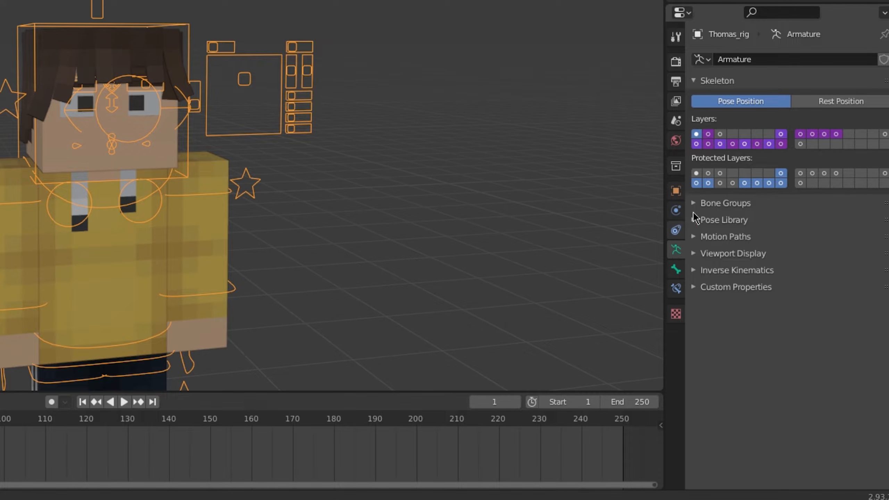
click(732, 133)
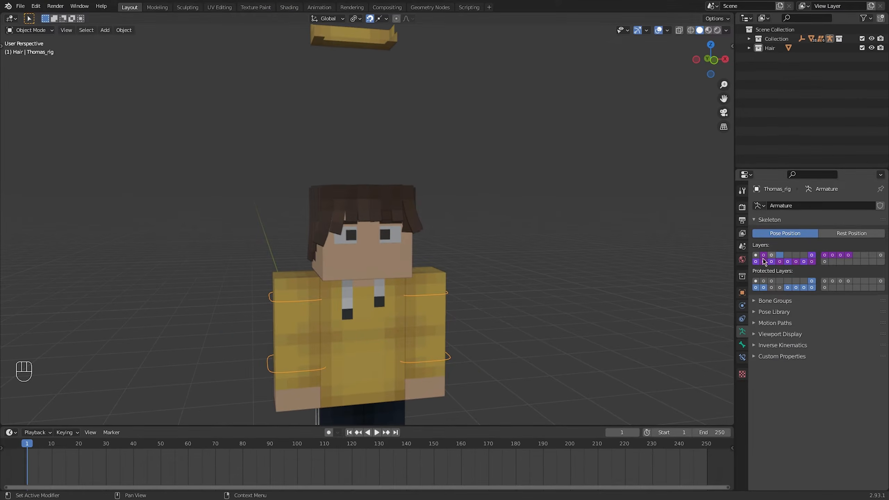
key(Tab)
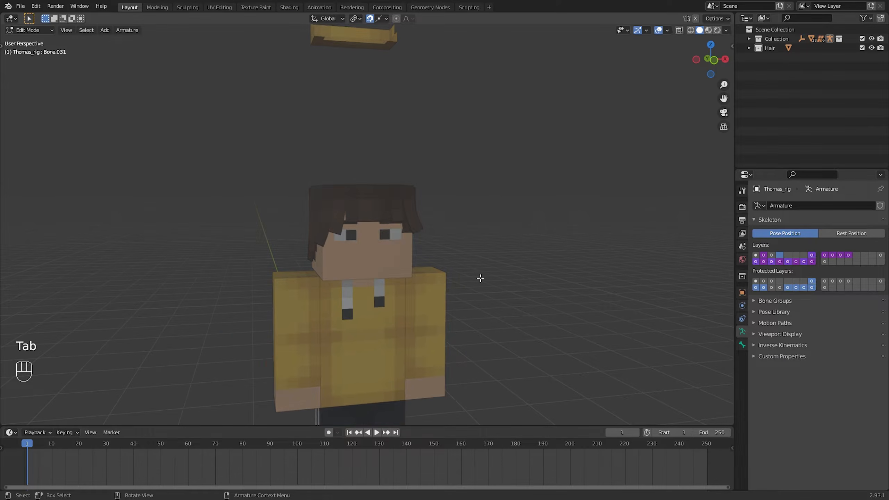
Switch to wireframe shading, add a new bone to the armature and rotate it 180 degrees
shift+middle_drag(481, 278, 450, 256)
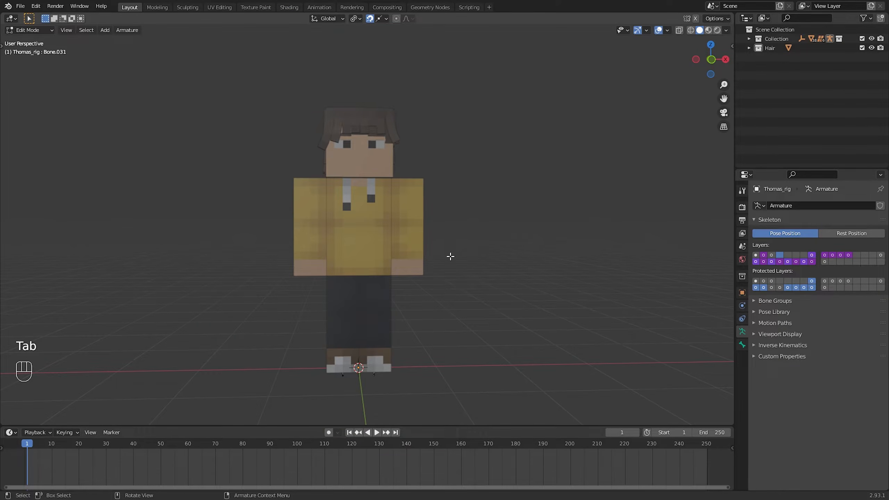
click(690, 30)
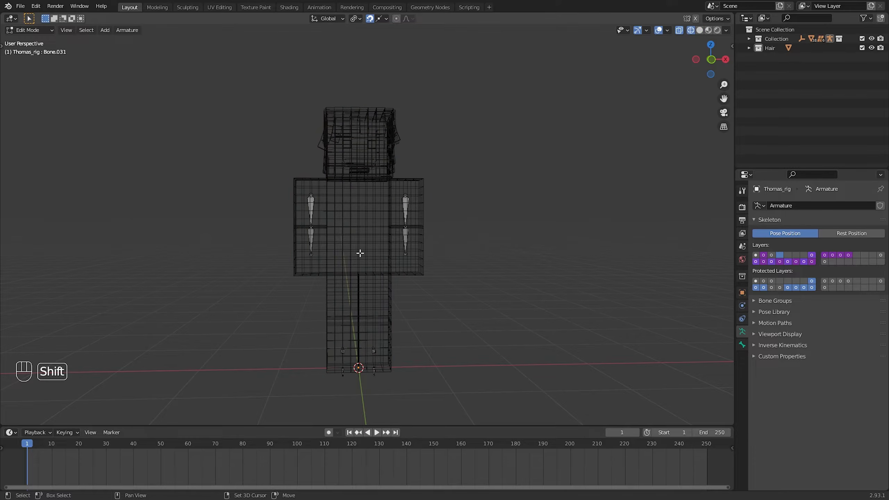
key(shift+a)
click(364, 336)
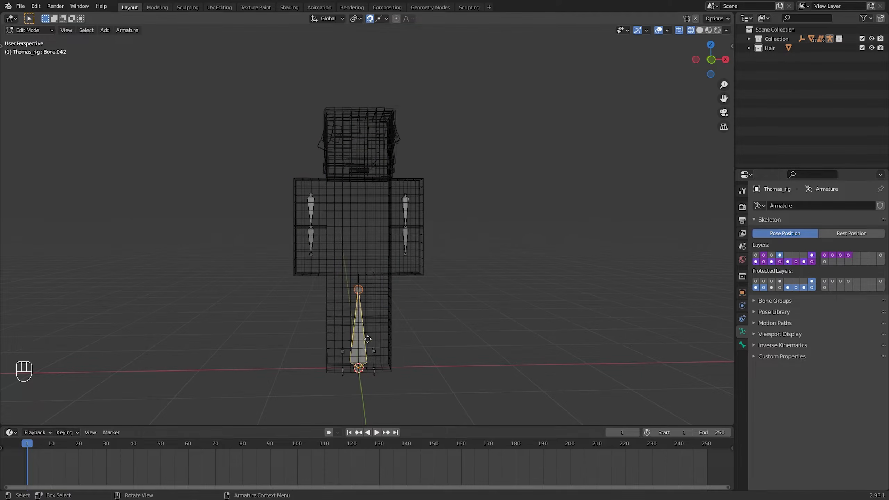
key(g)
text(r)
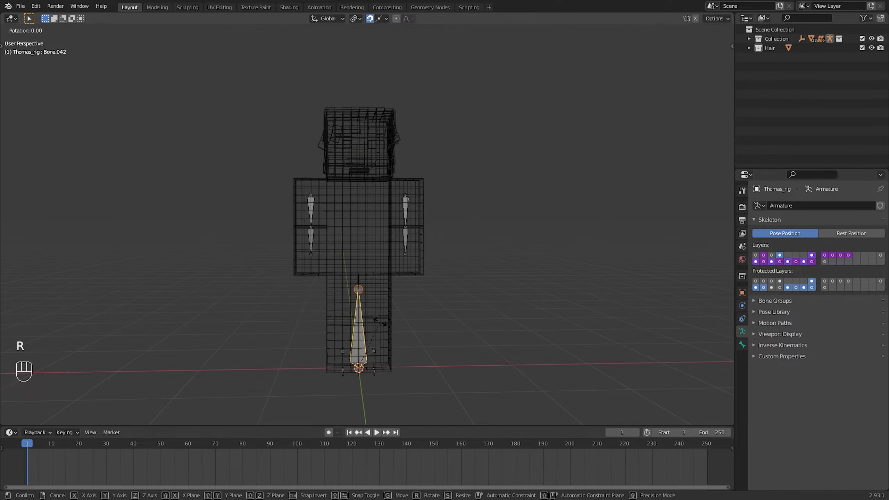
text(180)
key(Return)
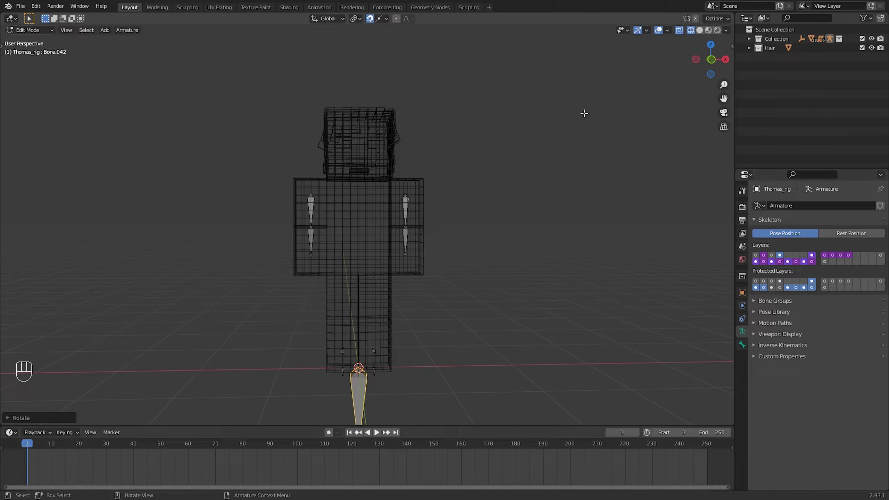
In front view, move the new bone up to the head so its base sits atop the second front hair strand
click(711, 60)
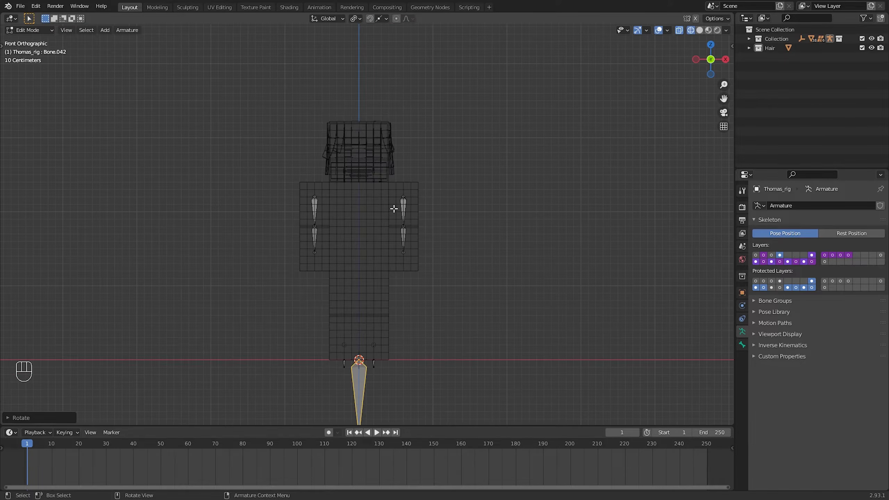
key(g)
click(373, 26)
shift+middle_drag(344, 138, 339, 210)
scroll(342, 187, up, 2)
key(g)
click(337, 141)
scroll(334, 196, up, 4)
scroll(338, 210, up, 1)
key(g)
click(333, 206)
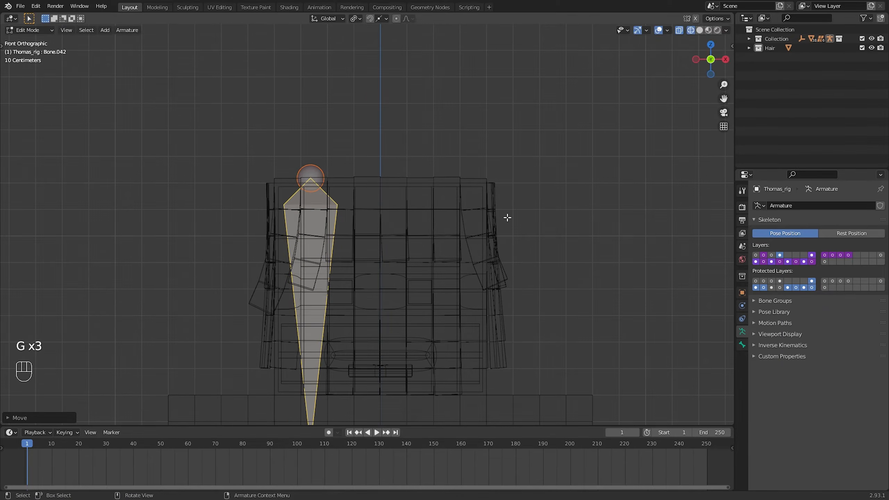
Enable Simplify in the render settings and set the viewport Max Subdivision to 0
click(742, 221)
click(742, 209)
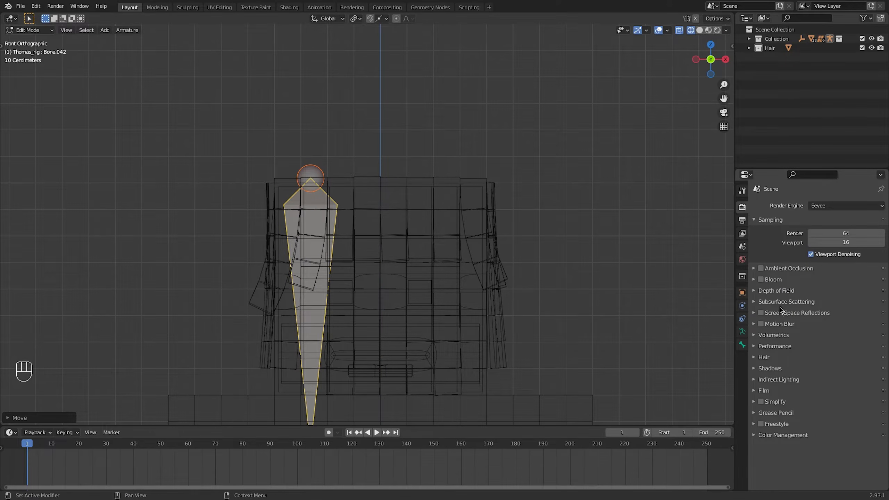
click(760, 402)
scroll(765, 385, down, 2)
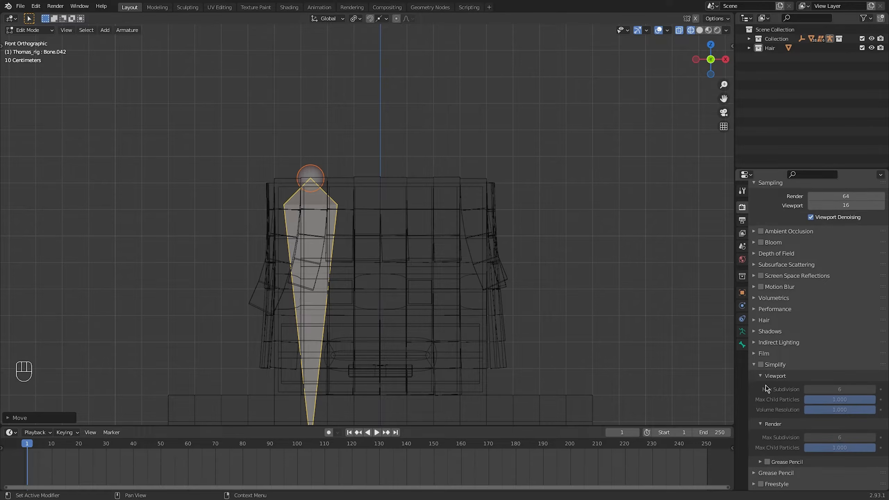
click(760, 364)
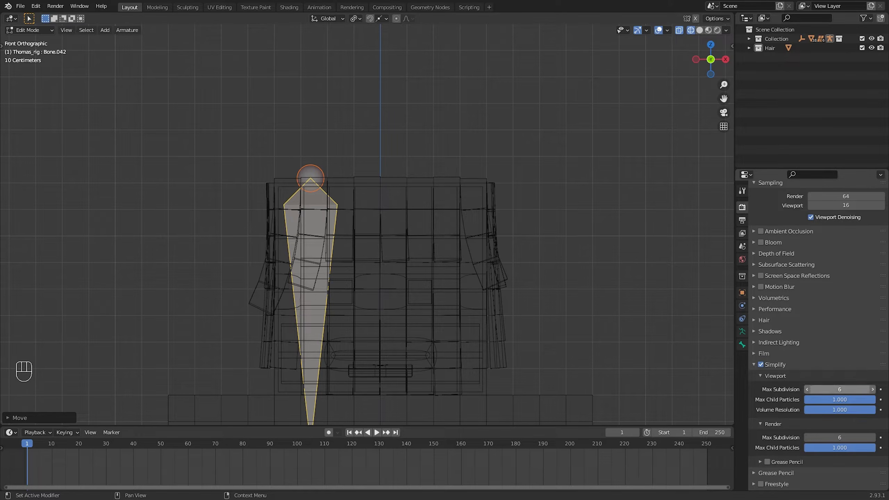
drag(836, 389, 794, 389)
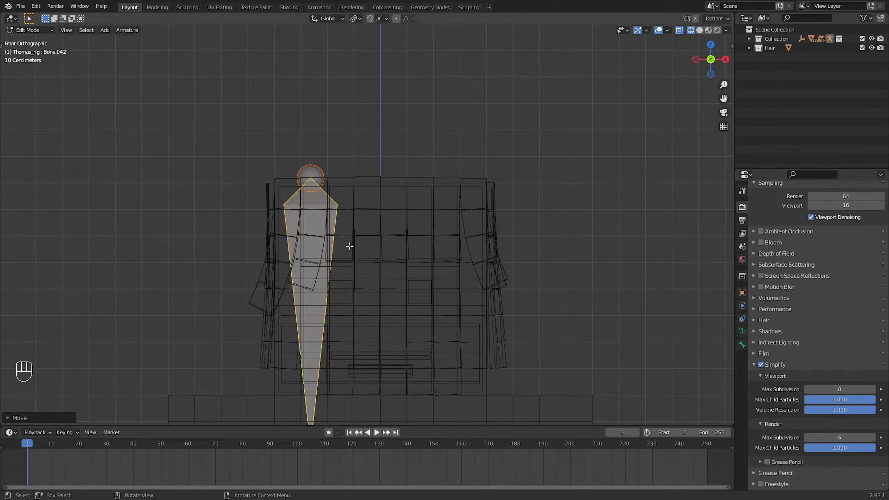
Reposition the bone on the head, and switch to solid shading with the wireframe overlay and snapping enabled
key(g)
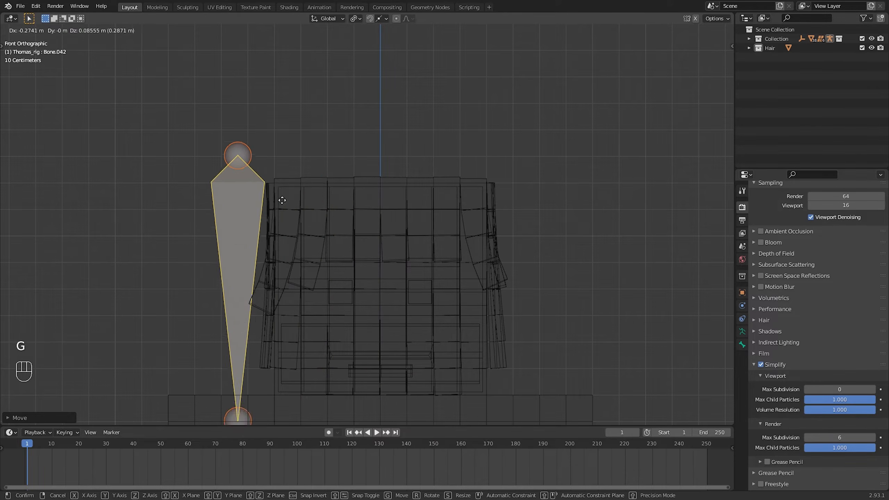
click(355, 218)
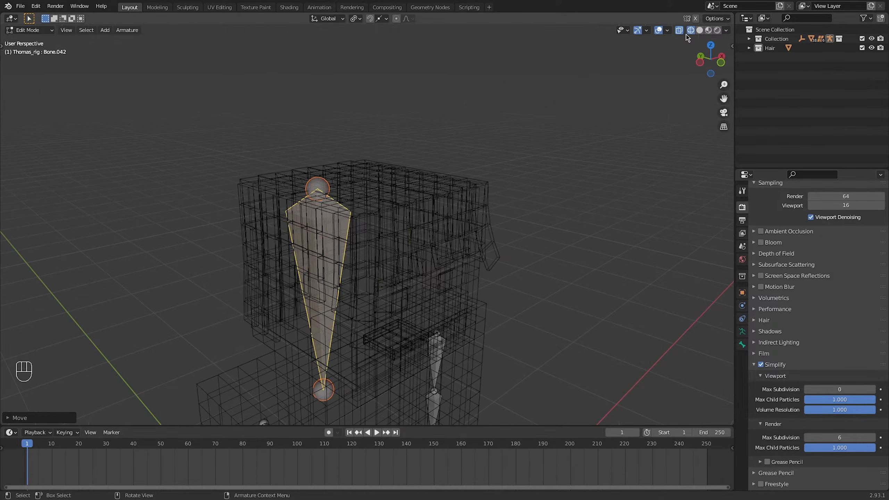
click(699, 30)
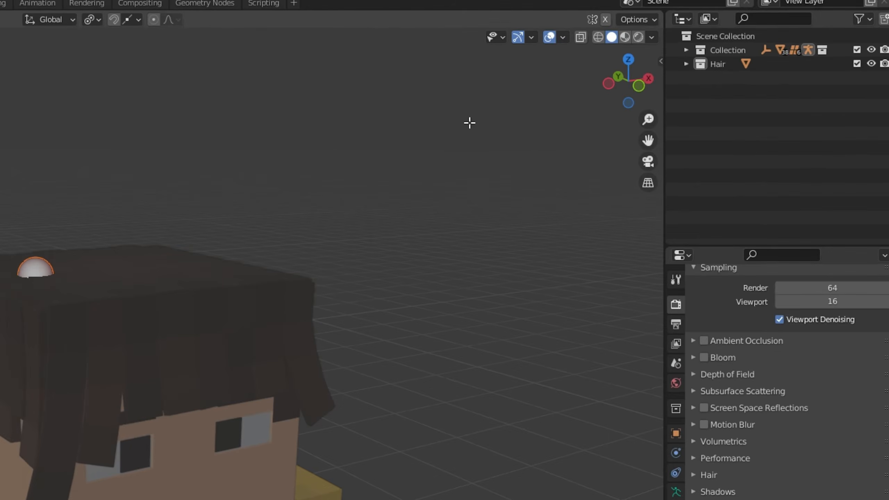
click(563, 37)
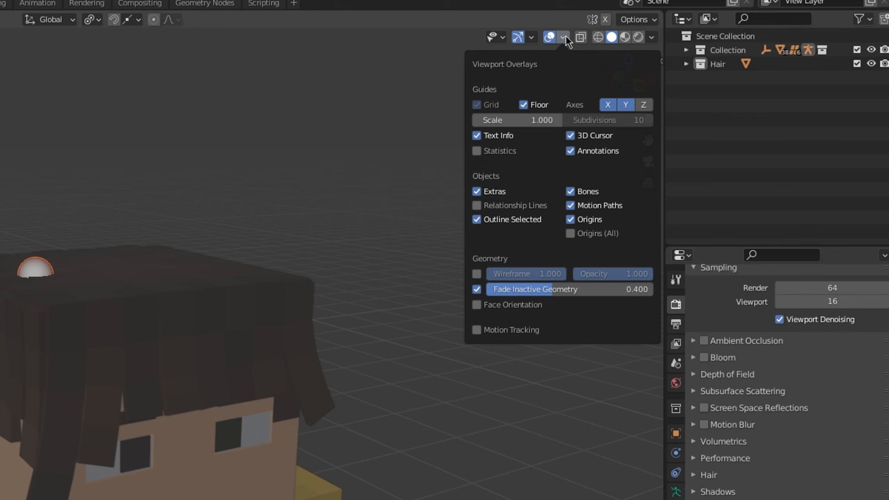
click(479, 276)
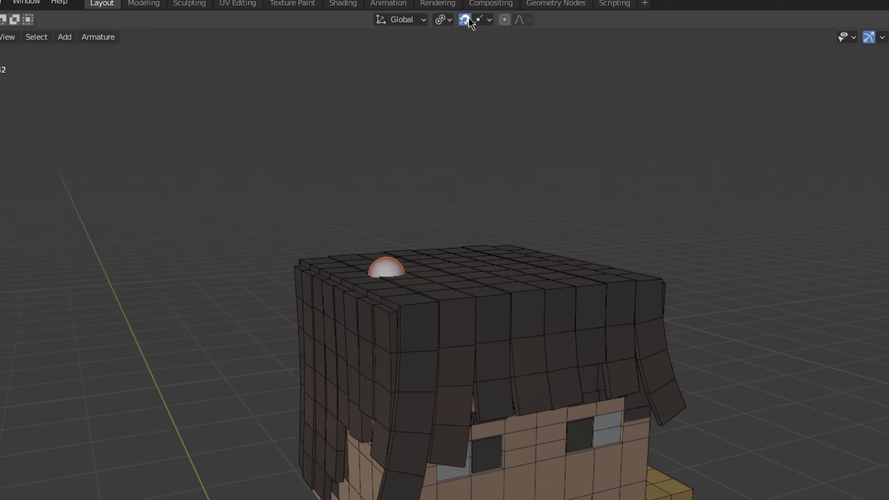
click(488, 20)
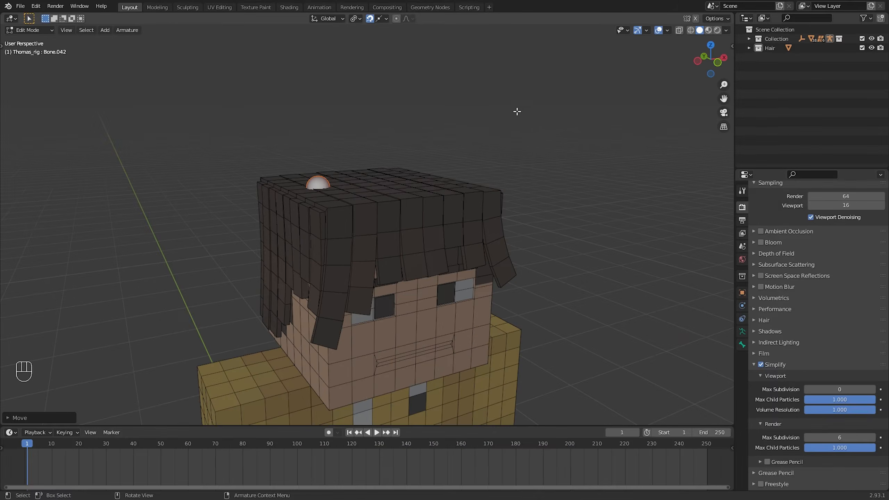
Bring the bone in front of the face and snap its base to the top front edge of the second hair strand
middle_drag(521, 129, 592, 158)
key(g)
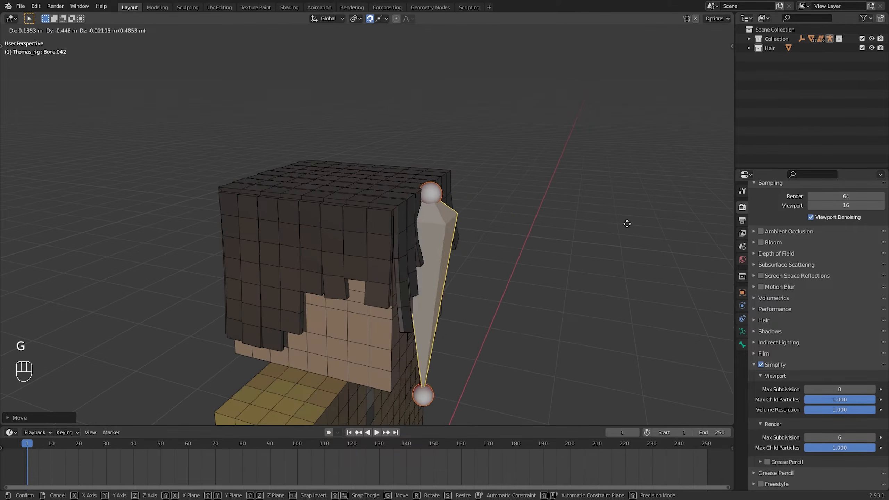
click(665, 224)
middle_drag(664, 224, 541, 245)
scroll(541, 245, up, 2)
click(486, 205)
middle_drag(503, 213, 490, 259)
key(g)
click(353, 246)
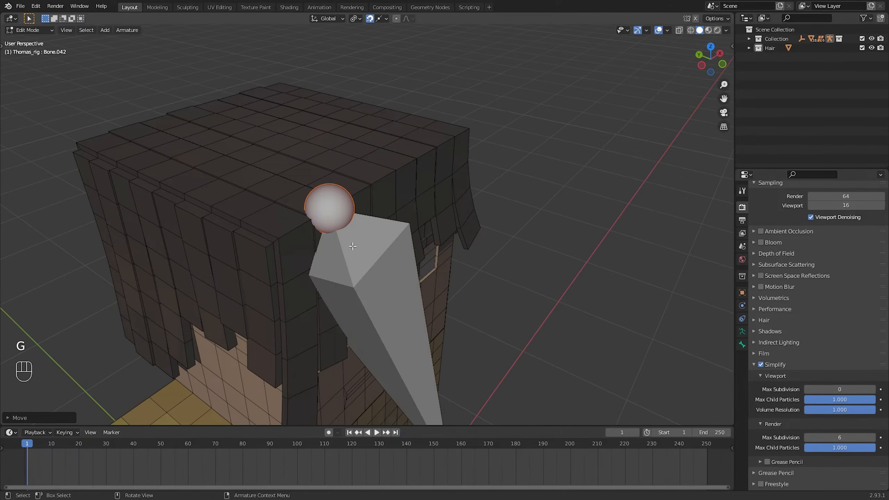
Snap the bone's tip to the lower edge of the second strand's first segment
middle_drag(406, 280, 446, 249)
click(470, 402)
click(722, 64)
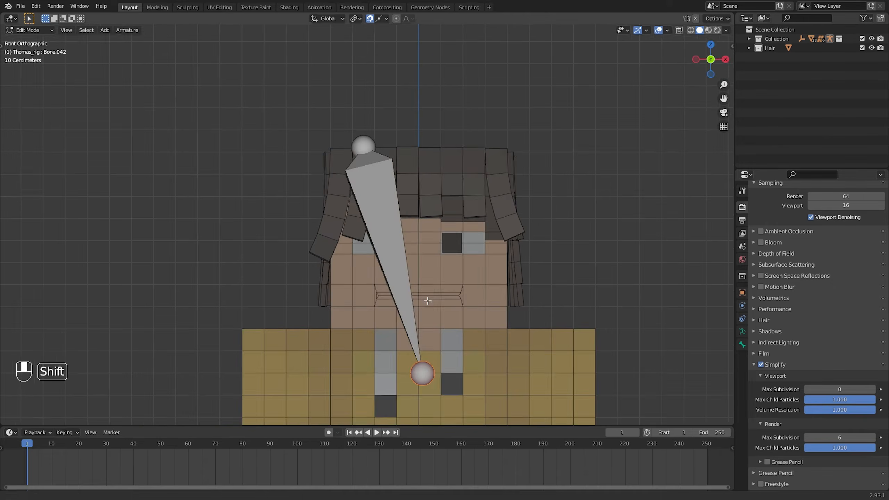
shift+middle_drag(427, 299, 418, 319)
scroll(418, 319, up, 2)
key(g)
click(354, 191)
shift+middle_drag(354, 193, 355, 207)
scroll(355, 208, up, 4)
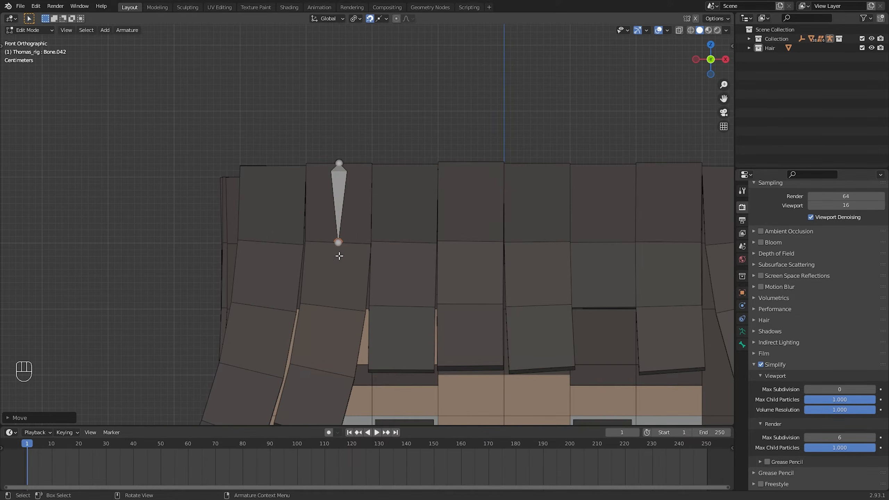
Extrude a second bone from the first one's tip down to the lower end of the same strand
middle_drag(335, 159, 359, 253)
key(e)
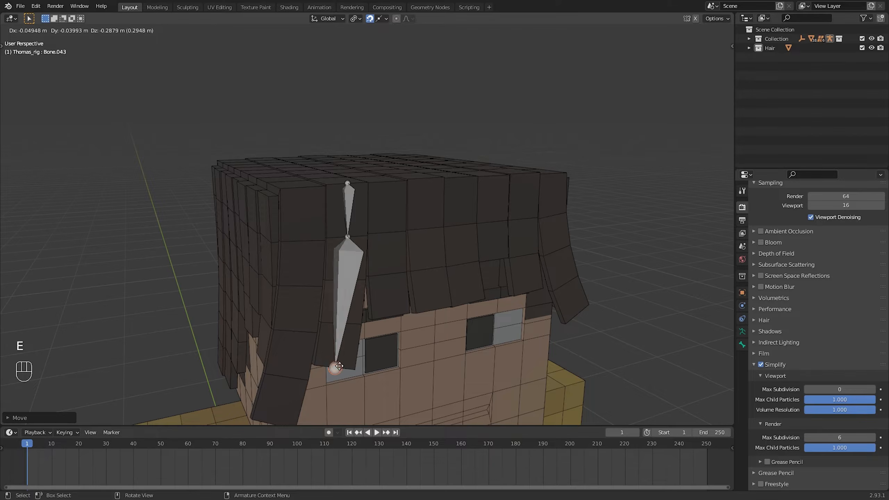
click(338, 367)
middle_drag(337, 367, 372, 312)
In front view, duplicate the two-bone chain and snap its top joint onto the neighbouring outermost front strand
middle_drag(687, 84, 686, 80)
click(711, 60)
scroll(364, 228, up, 5)
shift+click(361, 217)
scroll(361, 217, up, 1)
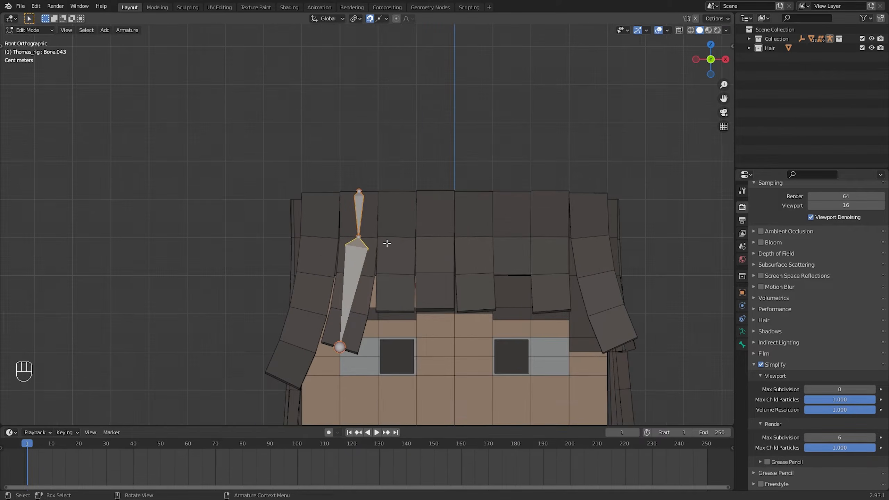
key(shift+d)
click(335, 235)
key(g)
click(325, 235)
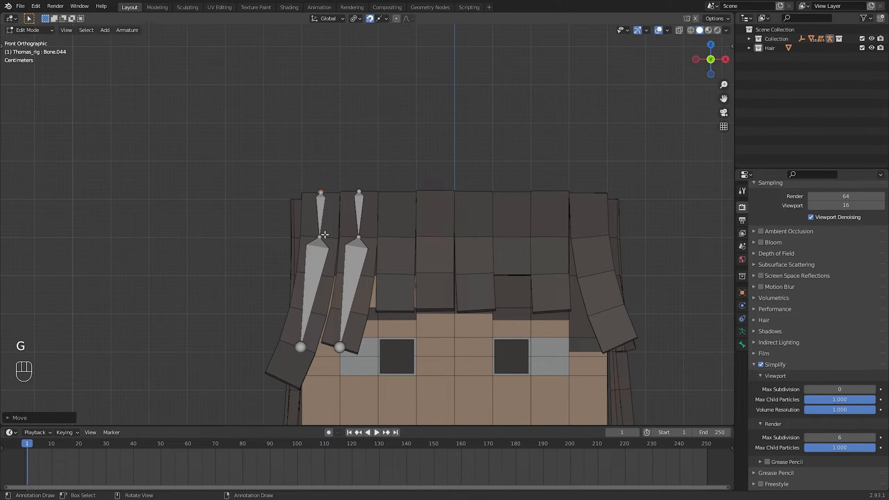
Snap the copied chain's tip to the third segment's lower edge and extrude another bone to the outer strand's end
click(300, 347)
key(g)
click(308, 310)
key(e)
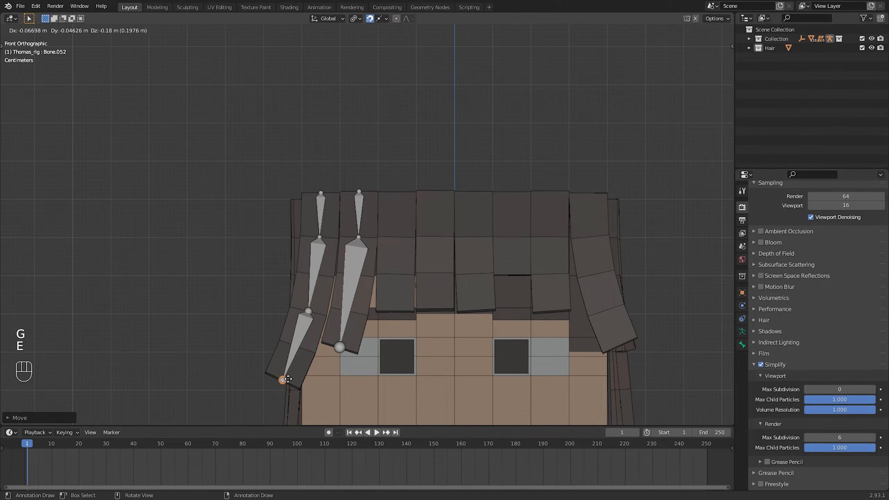
click(283, 380)
Duplicate the second strand's two-bone chain onto the third front strand
click(360, 213)
shift+click(359, 247)
key(shift+d)
click(397, 242)
Snap the top, middle and tip joints of the third strand's bones to the strand's segment edges
click(397, 192)
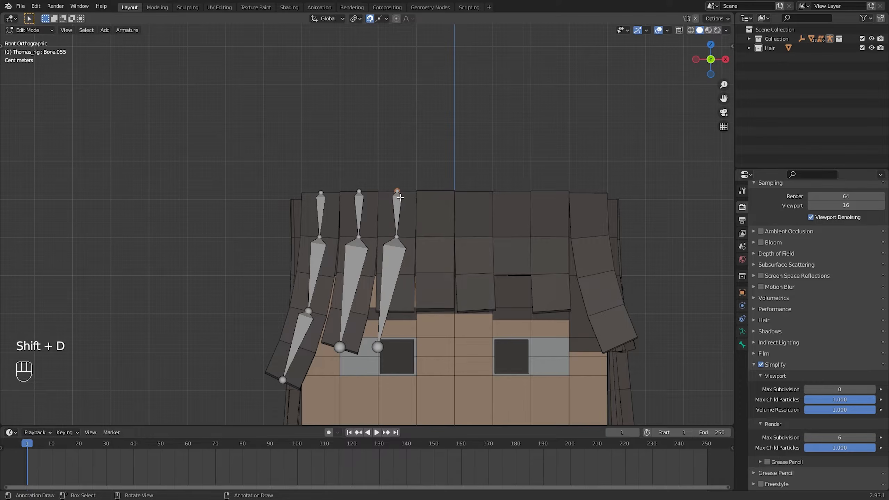
key(g)
click(397, 192)
click(399, 245)
key(g)
click(398, 241)
click(379, 350)
key(g)
click(396, 309)
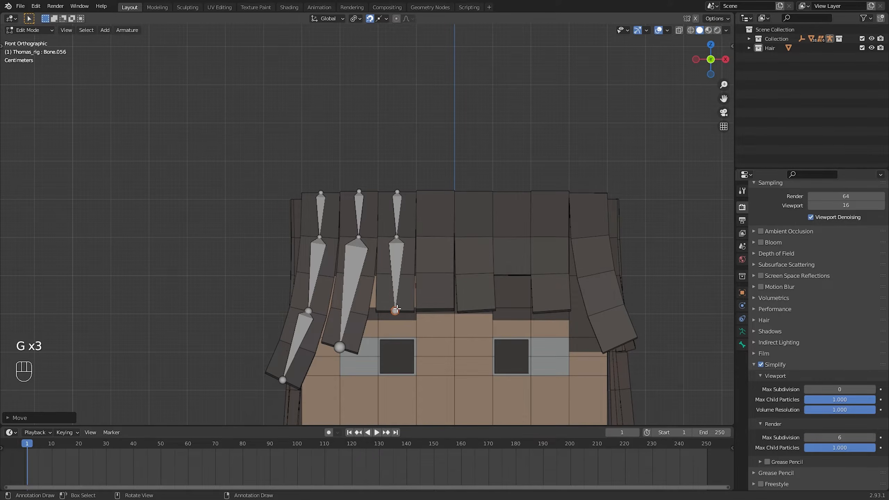
Duplicate the third strand's two-bone chain five times, placing one copy on each remaining front strand
click(404, 195)
click(398, 210)
shift+click(400, 252)
key(shift+d)
click(441, 243)
key(shift+d)
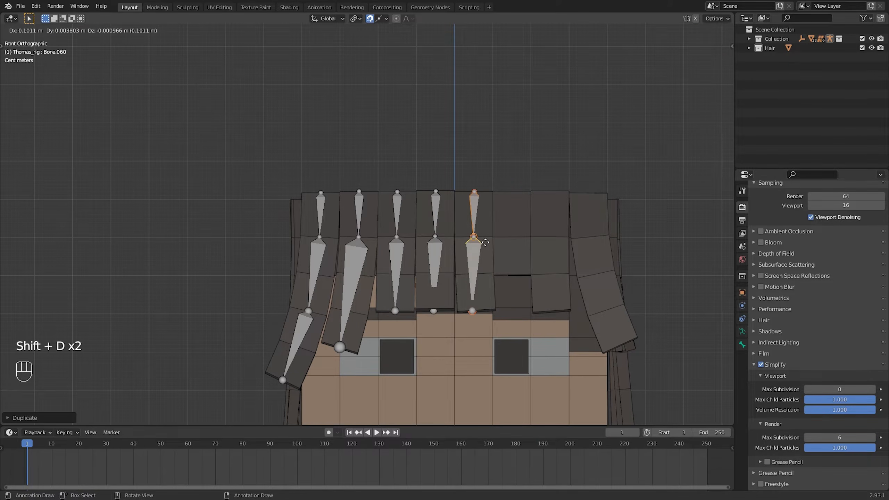
click(482, 243)
key(shift+d)
click(519, 244)
key(shift+d)
click(558, 244)
key(shift+d)
click(598, 244)
Snap the top and tip joints of the fourth strand's bones to the strand's upper and lower edges
click(436, 193)
key(g)
click(436, 191)
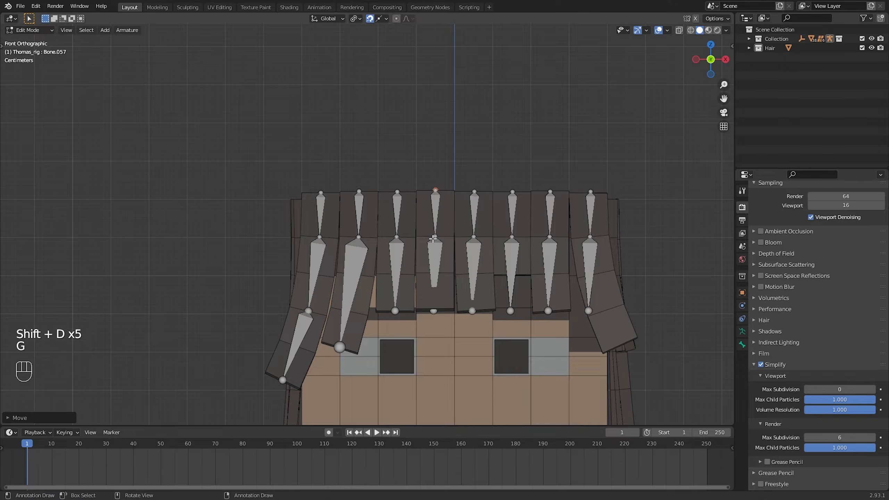
click(438, 316)
key(g)
click(438, 313)
Snap the tip, middle and top joints of the fifth strand's bones to the strand's segment edges
click(475, 316)
key(g)
click(479, 314)
click(476, 240)
key(g)
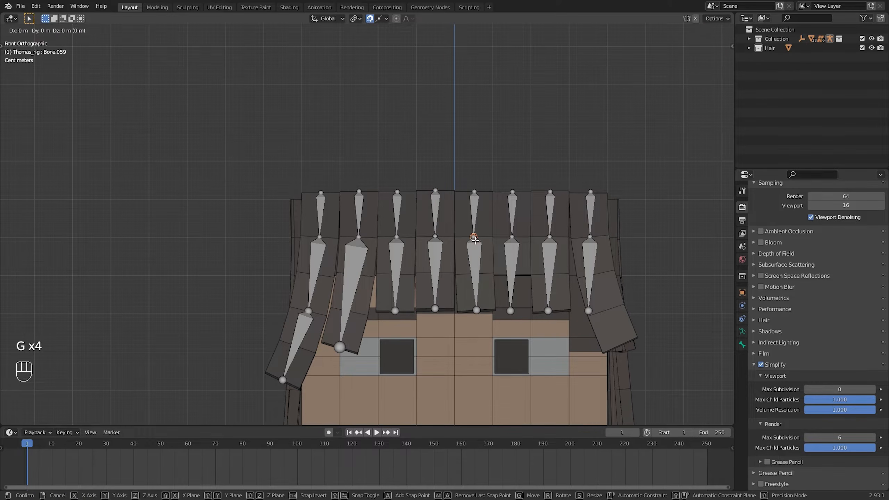
click(479, 196)
Snap the top joint of the sixth front strand's bones to its upper edge and the tip joint to its lower edge
click(515, 194)
key(g)
click(516, 197)
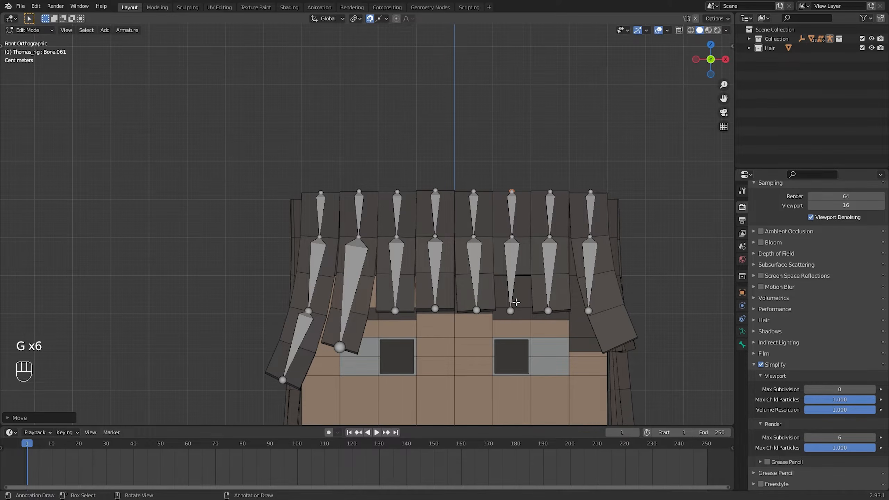
click(513, 311)
key(g)
click(513, 276)
Snap the seventh front strand's tip joint and the eighth strand's tip and middle joints to the strands' segment edges
click(551, 316)
key(g)
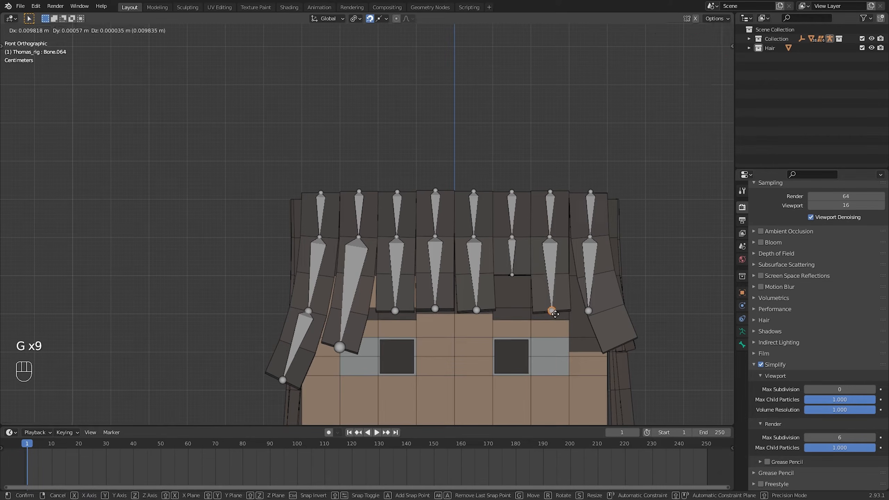
click(555, 316)
click(597, 319)
key(g)
click(623, 347)
click(592, 240)
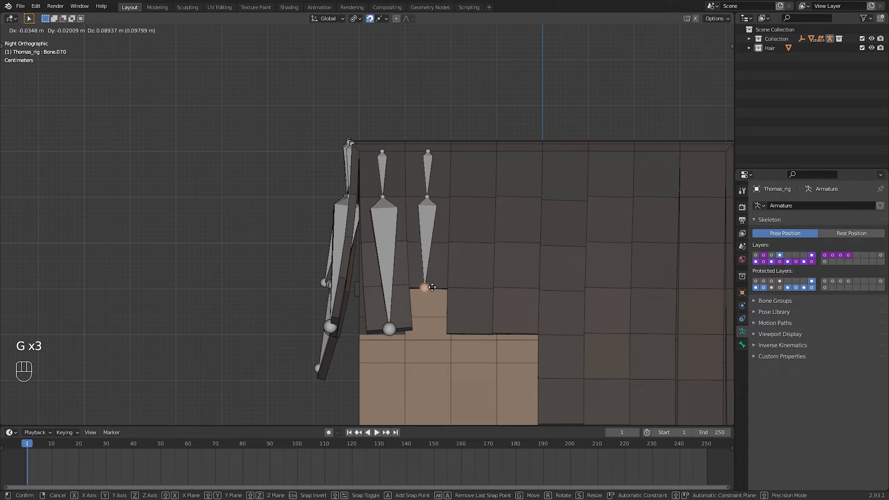
key(g)
Extrude a lower bone to the bottom of the third strand on the +X side and duplicate the chain onto the fourth strand
click(473, 198)
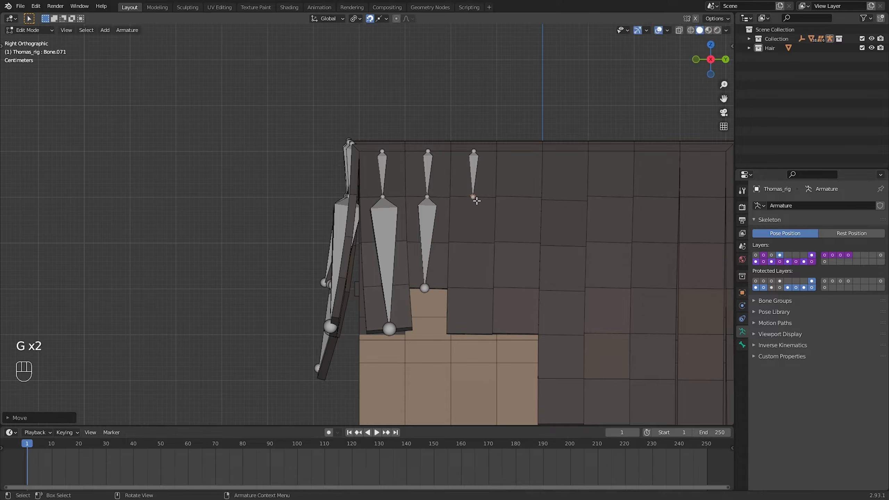
key(e)
click(470, 334)
key(shift+d)
key(g)
shift+click(466, 163)
Duplicate bones onto the fifth strand of the +X side and fit a three-bone chain to its segment edges
key(shift+d)
key(g)
key(g)
key(g)
Duplicate the three-bone chain onto the sixth +X side strand, snap its joints, and extrude a fourth bone to the lower edge
key(shift+d)
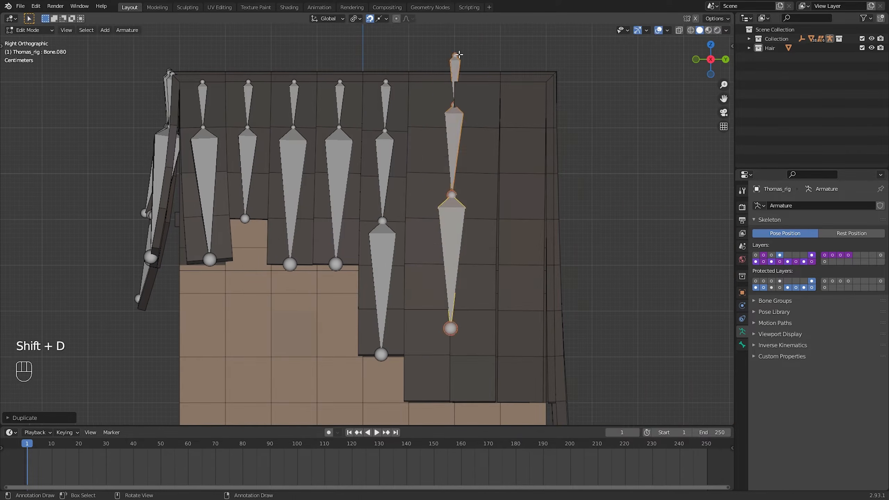
click(436, 79)
key(g)
key(g)
key(g)
key(g)
key(e)
click(428, 401)
Duplicate the four-bone chain onto the seventh and eighth strands of the +X side and snap the joints to the segment edges
key(shift+d)
key(g)
key(g)
key(g)
key(g)
key(shift+d)
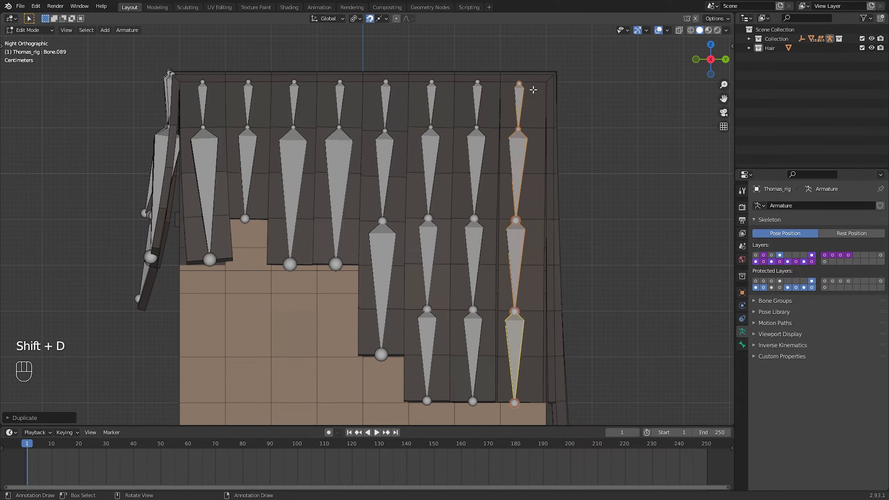
key(g)
key(g)
key(g)
key(g)
shift+middle_drag(581, 182, 517, 175)
Duplicate the four-bone chain onto the first back strand, nearest the +X side, and snap its joints to the segment edges
key(shift+d)
key(ctrl+KP_1)
key(g)
key(g)
key(g)
key(g)
click(418, 317)
Duplicate the four-bone chain onto the second and third back strands, snapping the joints to the segment edges and the tips to the lower edges
key(g)
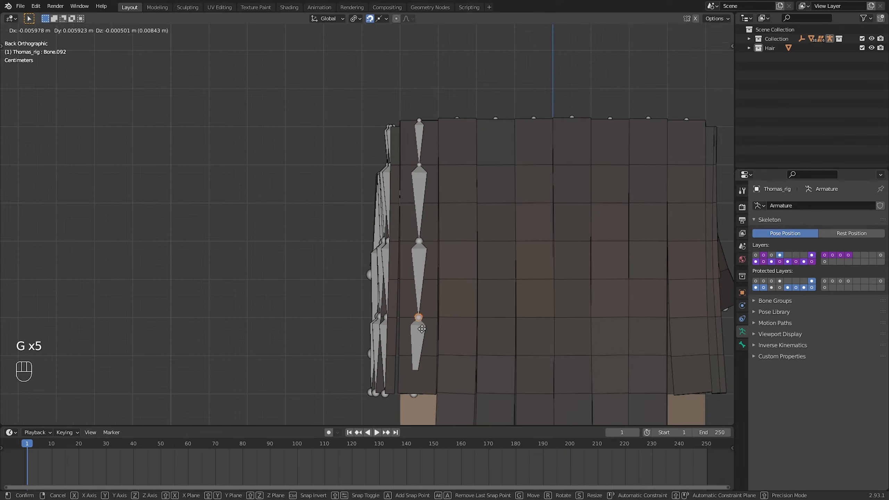
click(421, 329)
shift+middle_drag(441, 307, 420, 288)
key(shift+d)
key(g)
key(g)
key(g)
key(g)
key(g)
key(shift+d)
Duplicate the four-bone chain onto the fourth back strand and snap its joints to the segment edges
key(g)
key(g)
key(g)
key(g)
key(g)
click(480, 303)
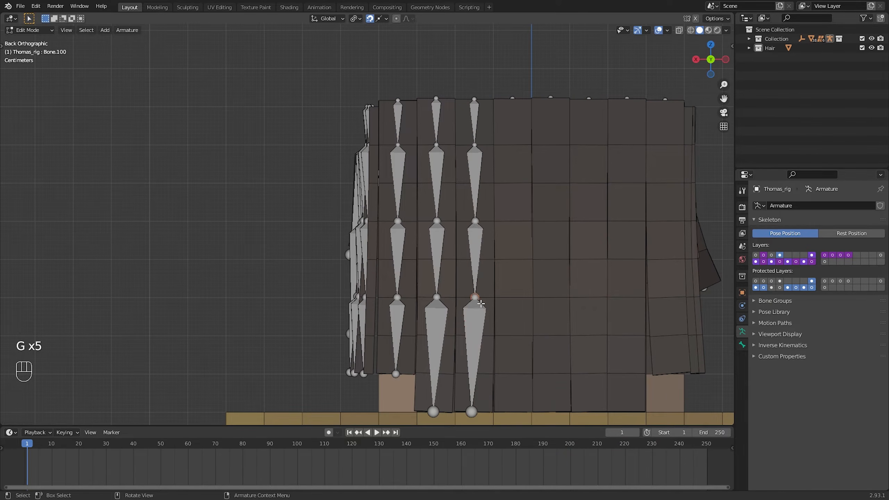
key(shift+d)
key(g)
key(g)
key(g)
key(g)
key(g)
shift+middle_drag(518, 298, 388, 285)
Duplicate the top bone onto the fifth back strand and extrude three more bones down to the strand's lower edge
key(shift+d)
key(e)
key(e)
key(e)
click(426, 399)
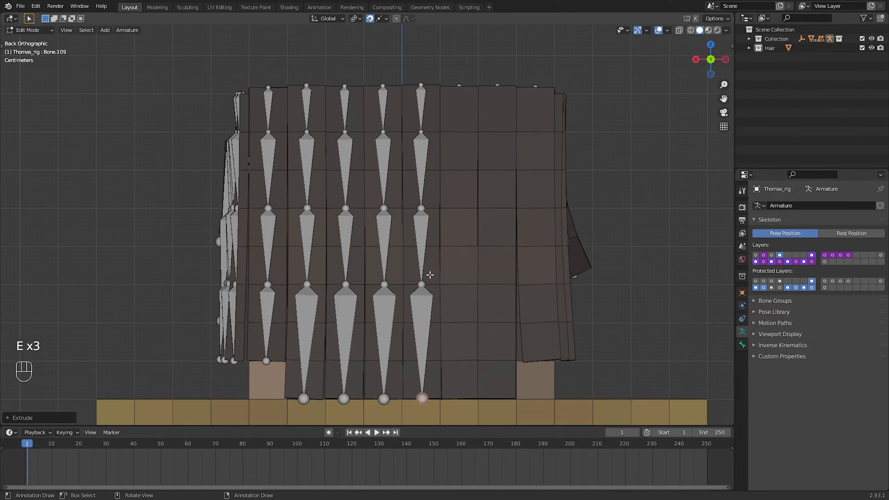
Place a duplicated top bone on each of the sixth and seventh back strands and extrude three bones down to each lower edge
key(shift+d)
key(g)
key(g)
key(e)
key(e)
key(e)
key(shift+d)
key(e)
key(e)
key(e)
Build a four-bone chain on the eighth back strand from a duplicated top bone, extruding down to the strand's lower edge
key(shift+d)
key(e)
key(g)
key(g)
key(g)
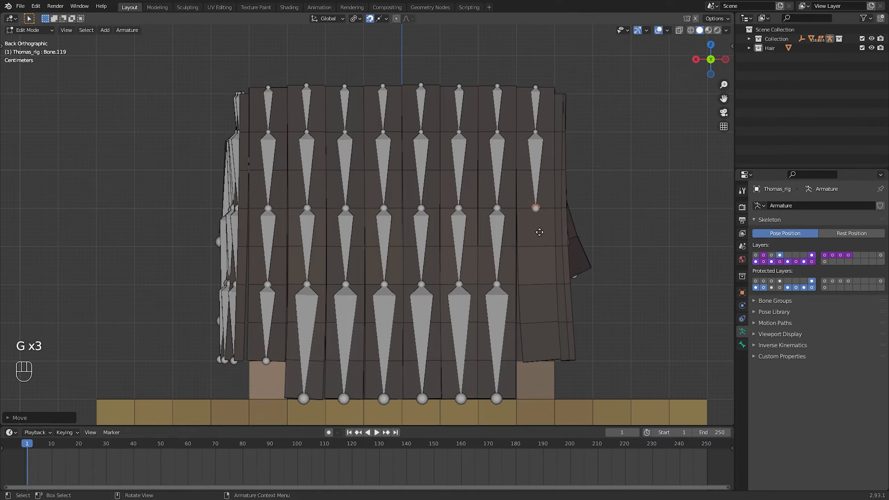
key(e)
key(e)
middle_drag(539, 233, 489, 252)
Duplicate the four-bone chain onto the rearmost strand of the -X side and snap its joints to the segment edges
key(shift+d)
key(ctrl+KP_3)
key(g)
Place a duplicated top bone on the second strand from the back of the -X side and extrude three bones to its lower edge
key(g)
key(g)
key(g)
key(g)
key(shift+d)
Place a duplicated top bone on the third strand from the back of the -X side and extrude three bones to its lower edge
key(g)
key(g)
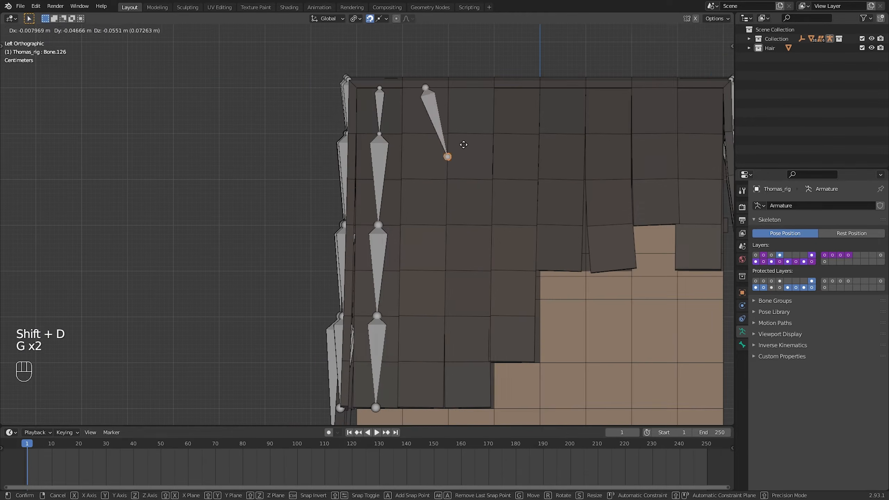
key(e)
key(e)
key(e)
click(429, 109)
key(shift+d)
Place a duplicated top bone on the fourth strand from the back of the -X side and extrude two bones to its lower edge
key(g)
key(g)
key(e)
key(e)
key(e)
click(475, 112)
key(shift+d)
Duplicate the top bone onto the remaining front-most strands of the -X side and extrude one bone down to each strand's lower edge
key(g)
key(g)
key(e)
key(e)
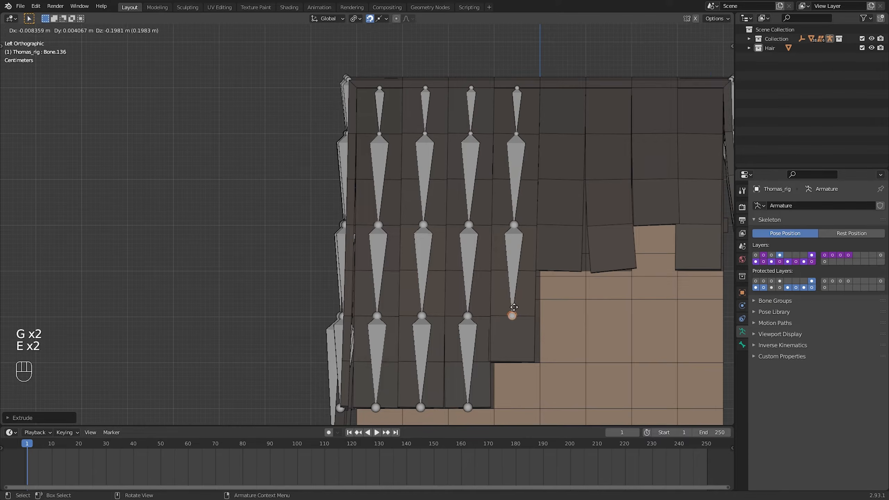
shift+middle_drag(514, 306, 431, 313)
key(shift+d)
key(g)
key(e)
key(shift+d)
key(e)
key(g)
shift+middle_drag(573, 224, 480, 254)
Switch to Object Mode and select the Hair object
scroll(533, 249, down, 2)
scroll(480, 254, down, 5)
key(ctrl+Tab)
click(423, 251)
shift+middle_drag(573, 223, 469, 217)
click(469, 217)
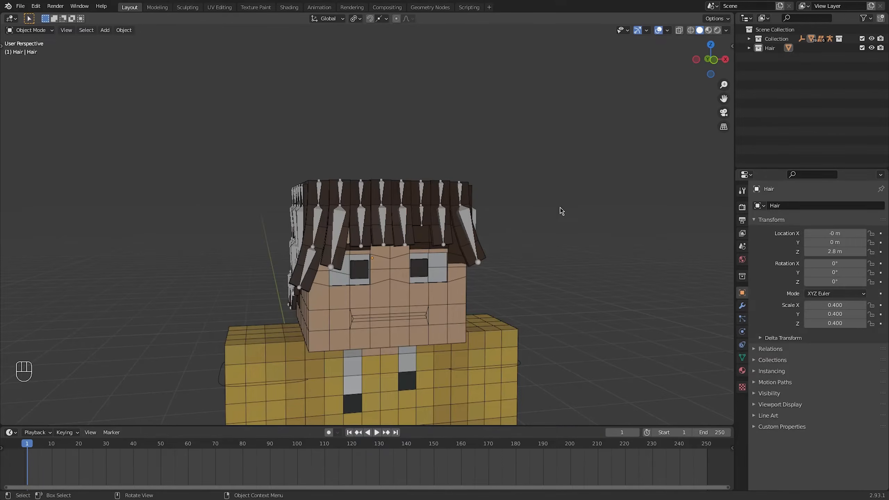
Edit the armature and rename the top bone of the first front strand as Front_Hair.01
click(361, 189)
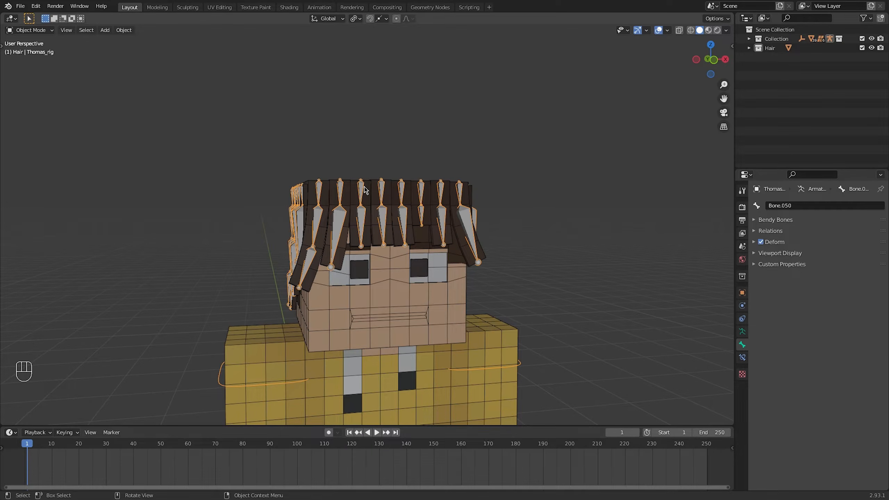
key(Tab)
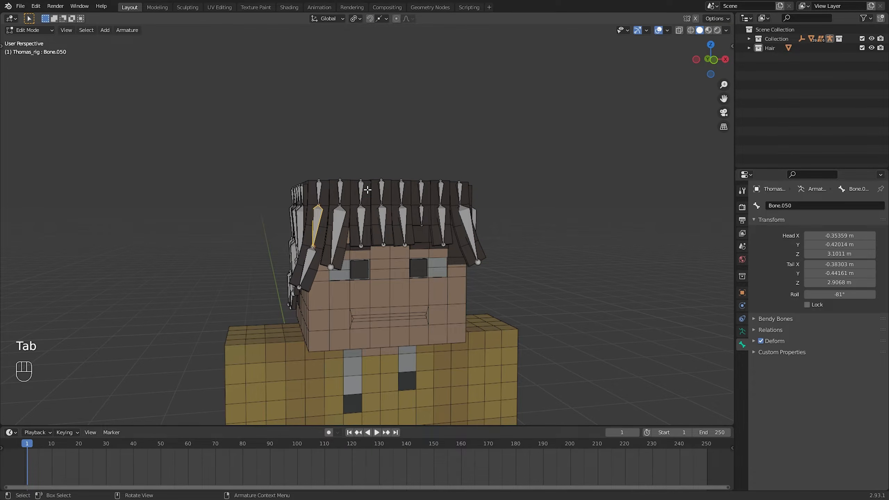
shift+click(319, 193)
scroll(350, 210, up, 5)
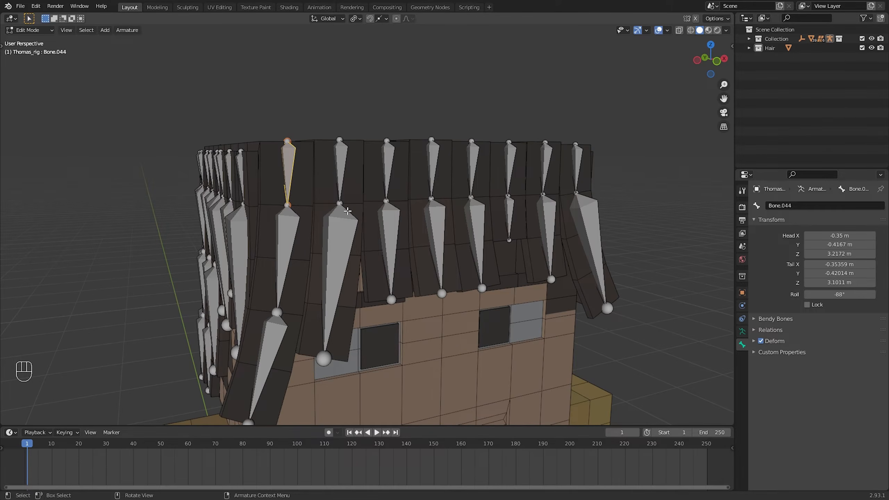
click(742, 331)
click(742, 345)
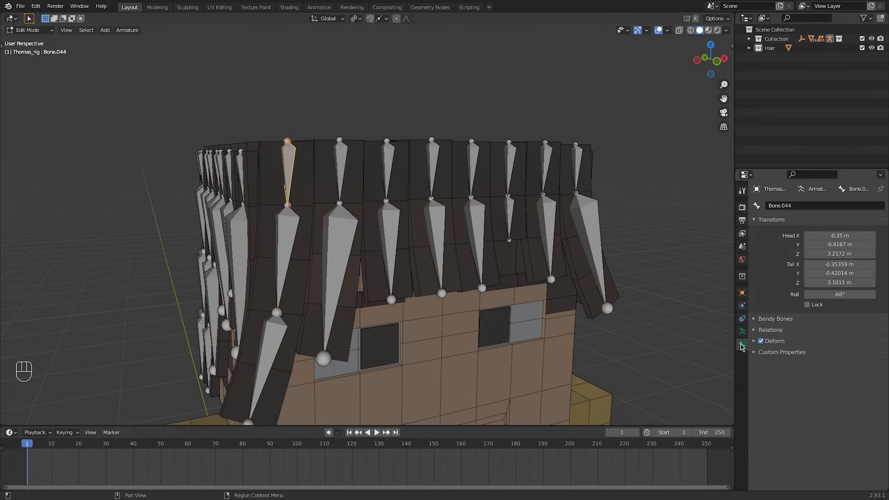
click(801, 209)
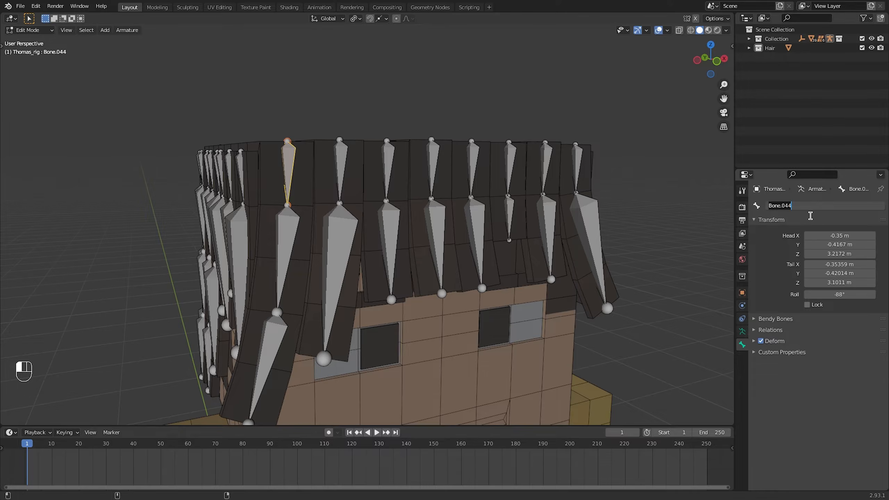
text(Front_Hair)
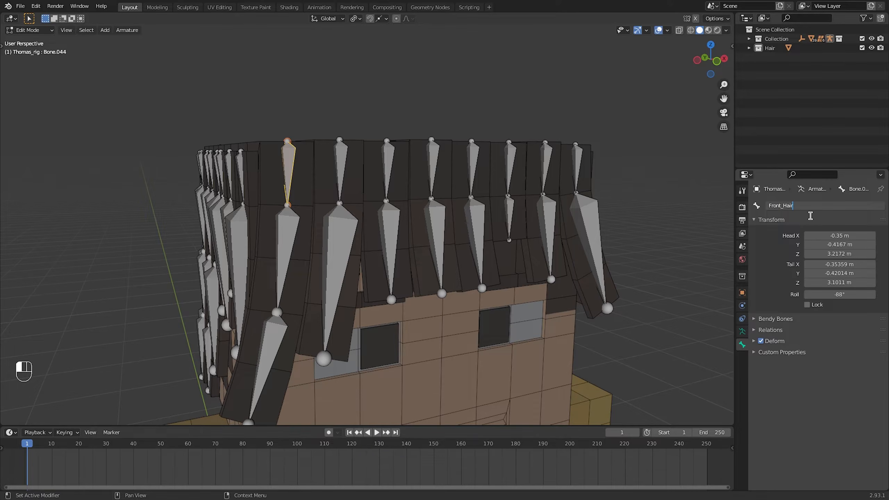
text(.01)
key(Return)
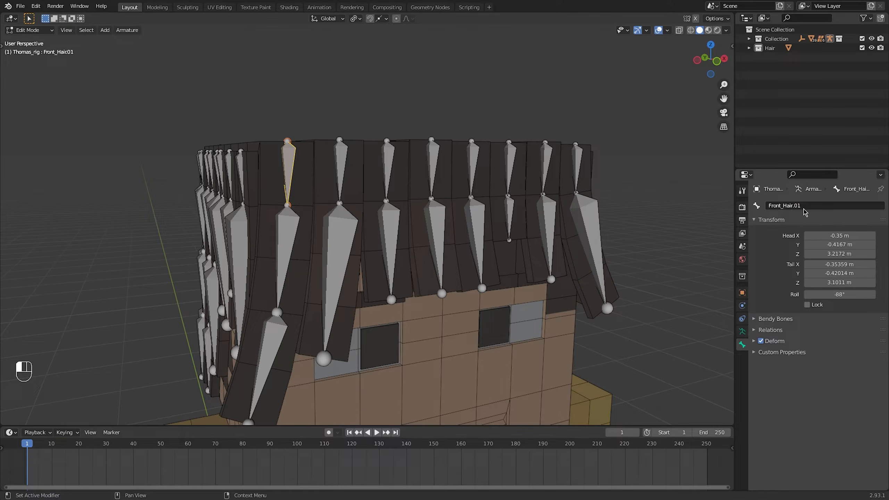
Copy the top bone's name and rename the second bone of the first front strand as Front_Hair.02
click(805, 210)
key(ctrl+c)
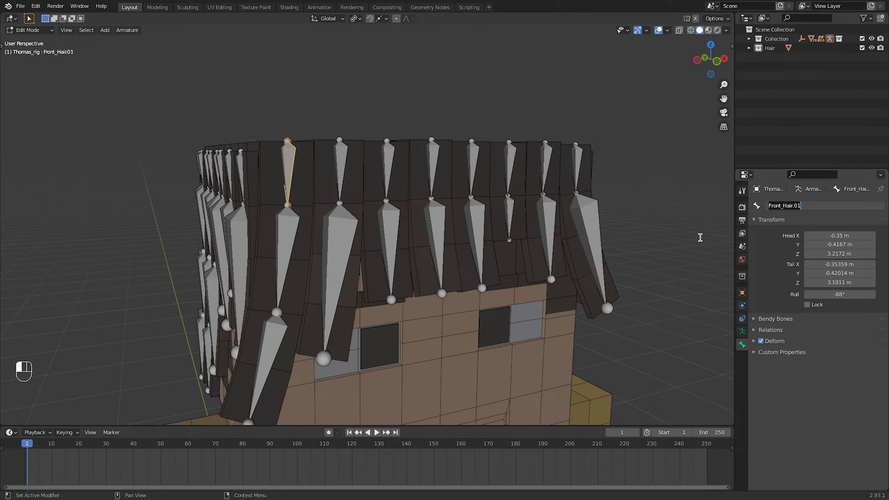
click(287, 238)
click(811, 207)
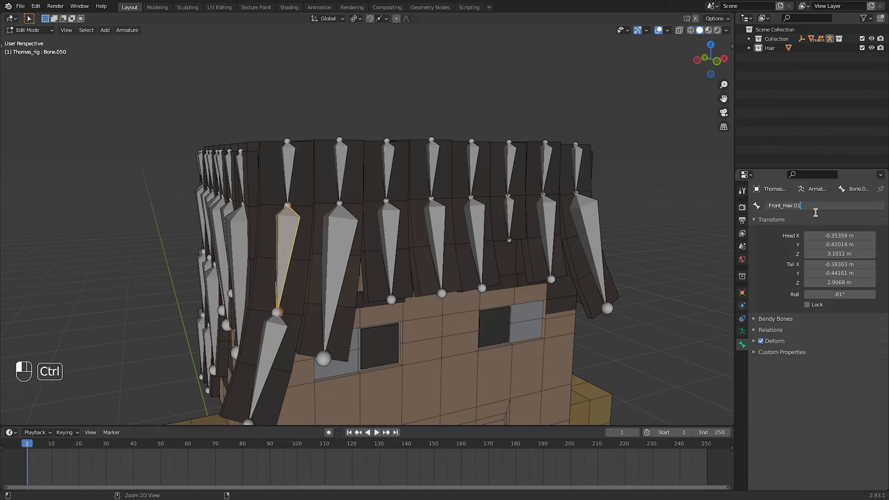
key(ctrl+v)
key(Return)
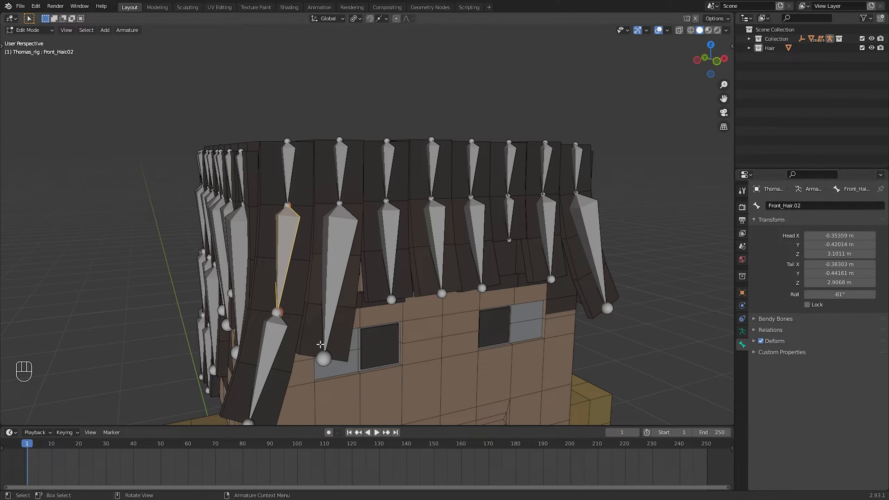
Rename the first front strand's tip bone as Front_Hair.03 and the second front strand's top bone as Front_Hair.04
click(271, 347)
click(815, 208)
key(ctrl+v)
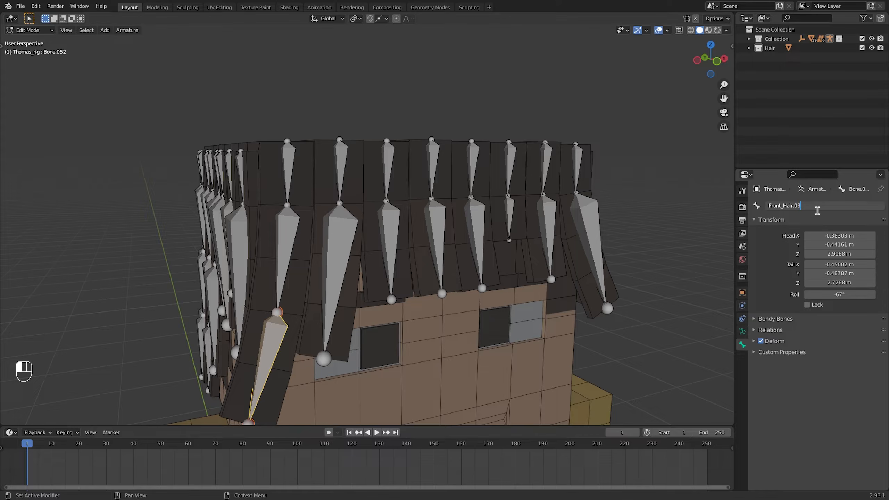
key(Return)
click(342, 171)
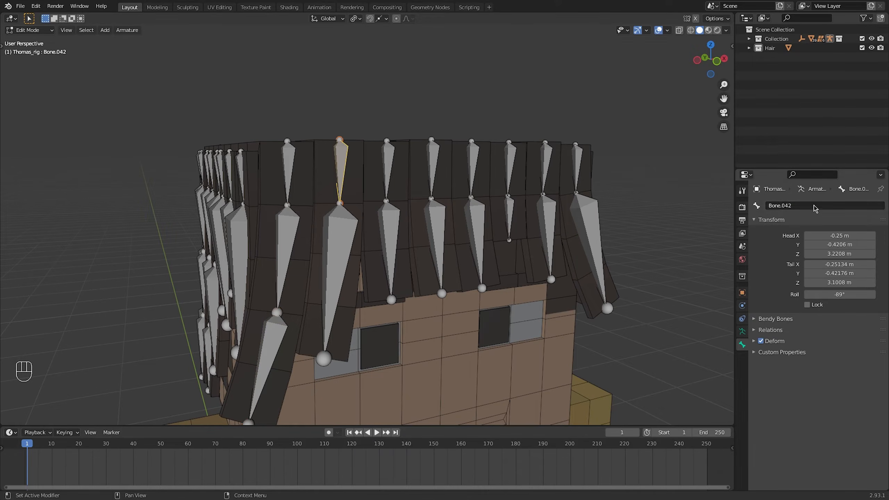
click(815, 208)
key(ctrl+v)
key(Return)
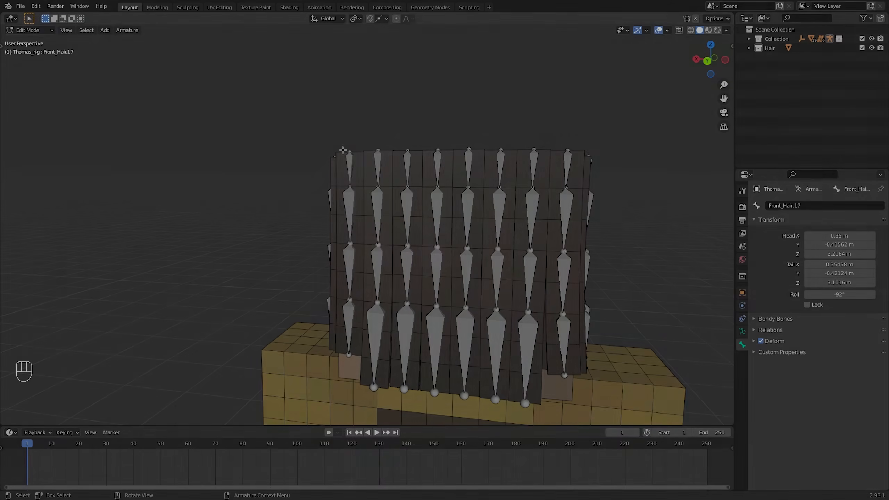
Rename the top bone of the first back strand, nearest the +X side, as Back_Hair.01
click(350, 168)
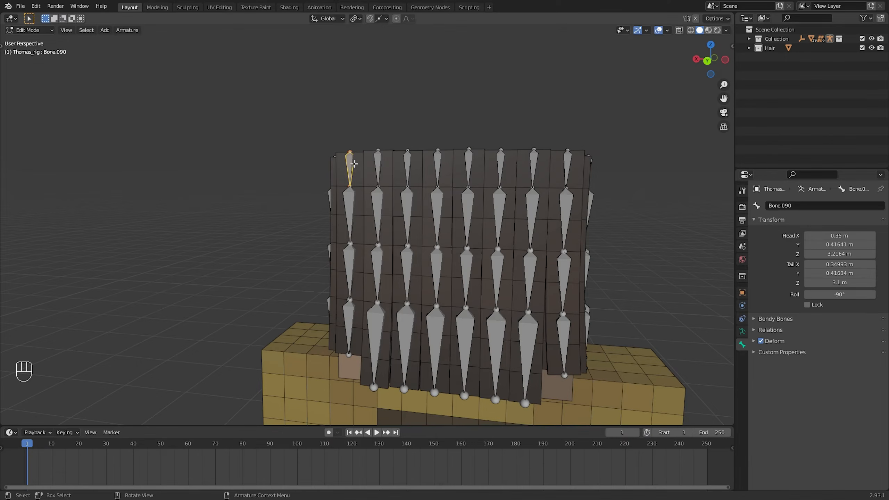
click(824, 209)
key(ctrl+v)
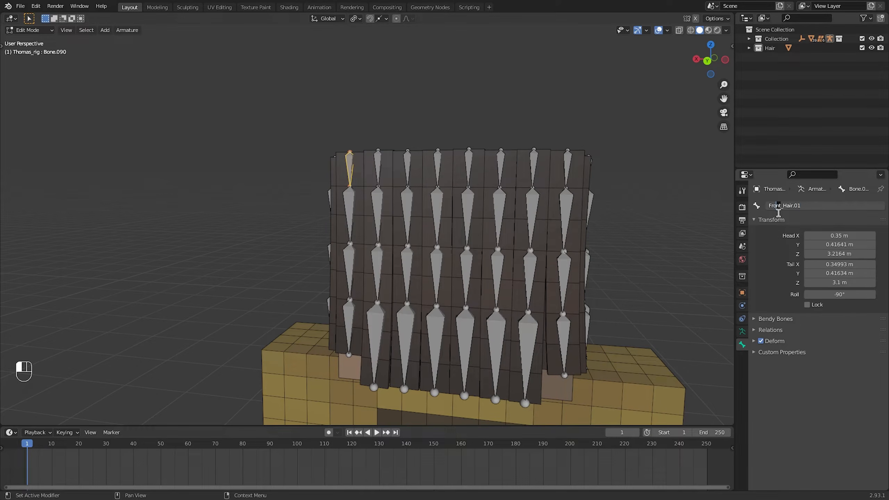
text(Back)
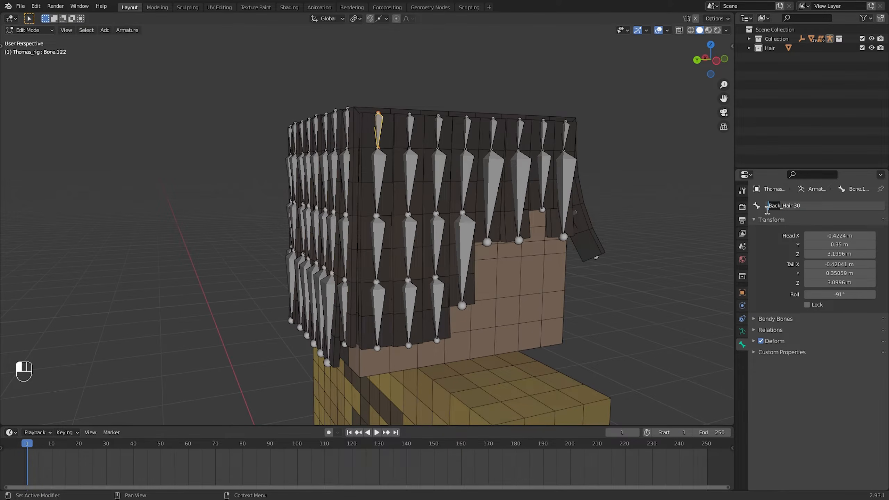
Rename the top bone of the rearmost strand on the -X side as Right_Hair.01 and copy that name
key(shift)
text(1)
key(ctrl+a)
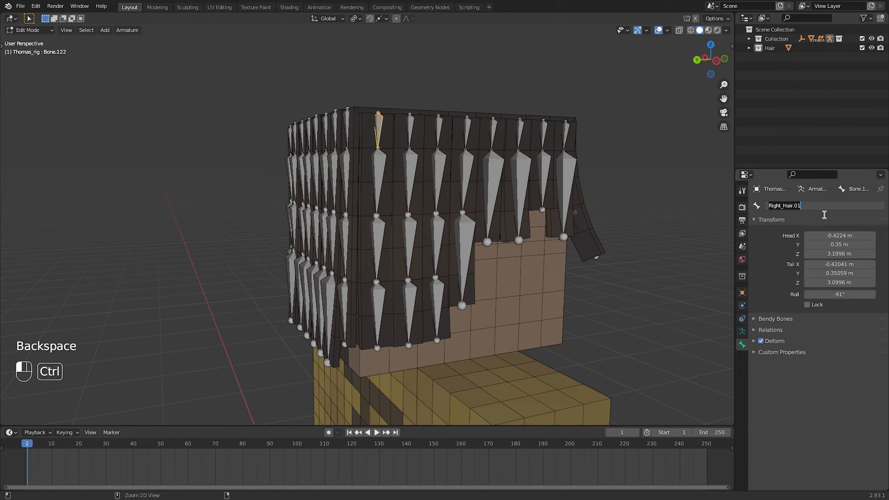
click(464, 234)
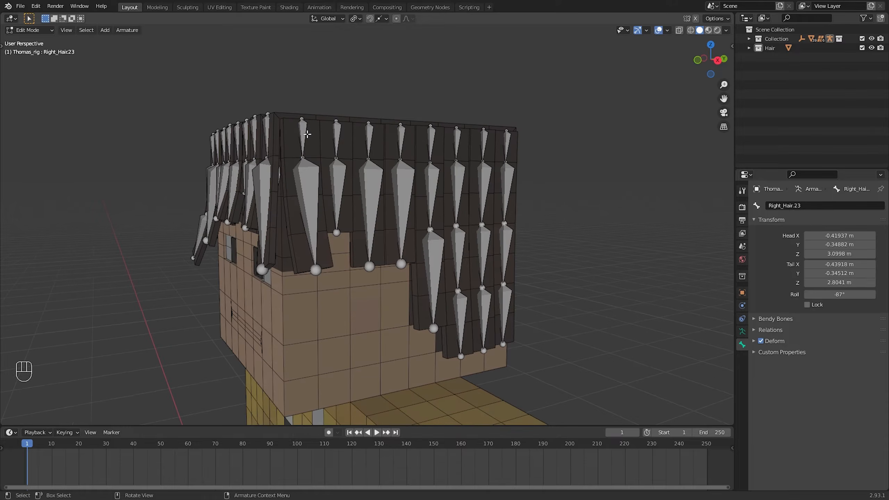
Rename the top bone of the frontmost +X side strand with the copied name, replacing its Right_ prefix with Left_
click(303, 135)
click(802, 210)
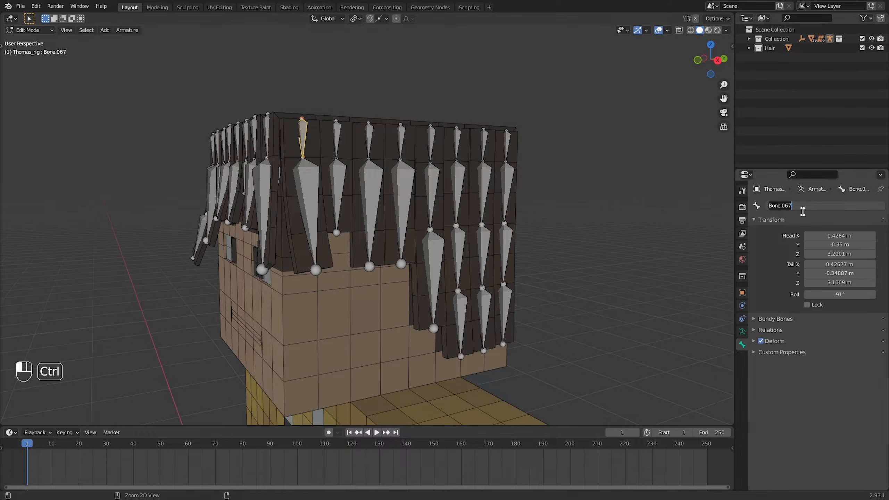
text(Right_Hair.10)
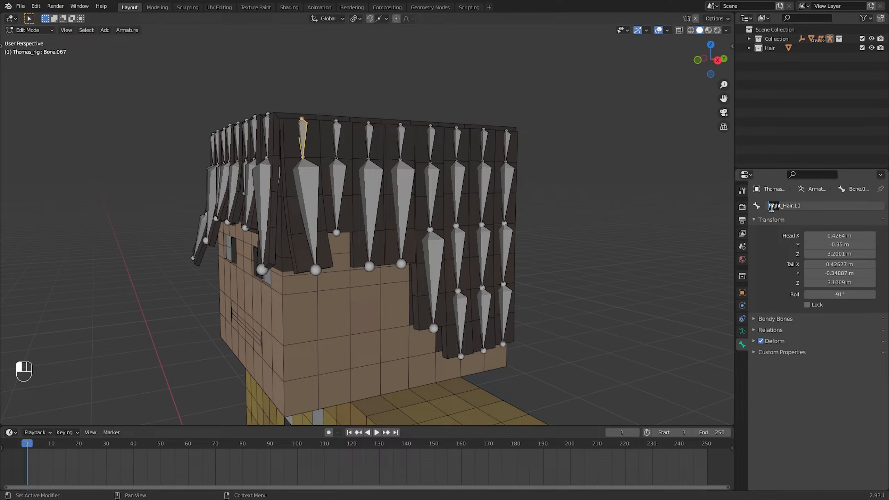
text(Left_)
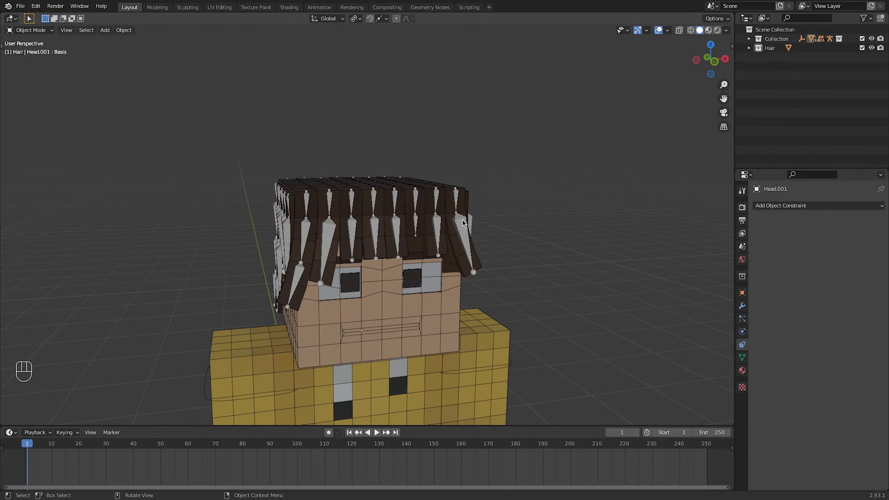
In front wireframe view, add a bone to the armature, flip it to point downward and raise it along Z to the head
key(Tab)
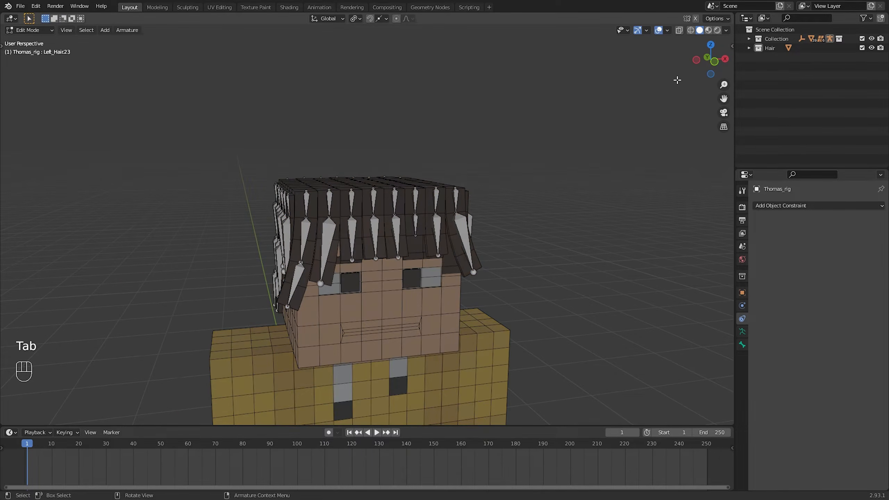
click(690, 31)
click(678, 31)
click(714, 62)
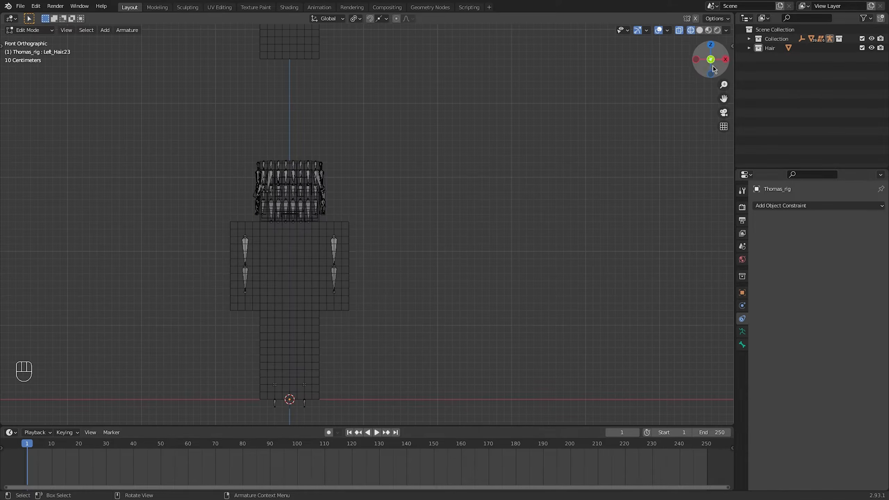
shift+middle_drag(369, 238, 408, 214)
key(shift+a)
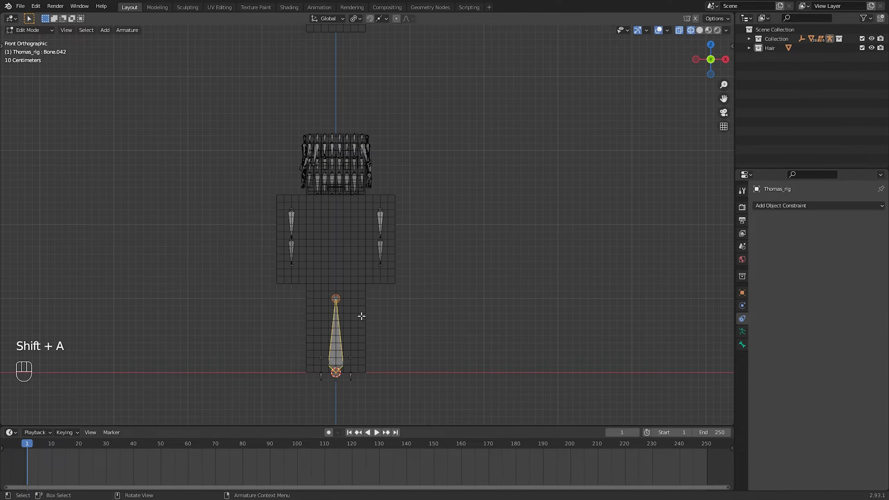
key(r)
click(361, 316)
key(g)
key(z)
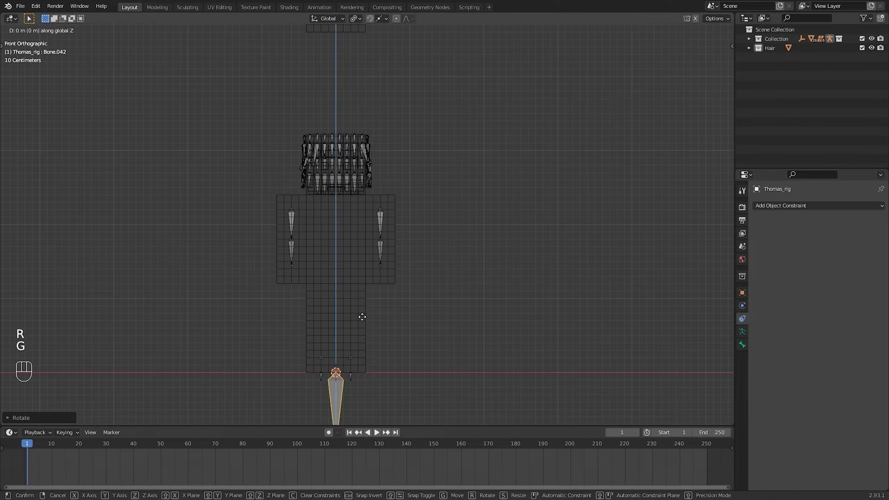
click(363, 77)
Scale the new central bone down and reposition it so it fits inside the head
scroll(406, 147, up, 6)
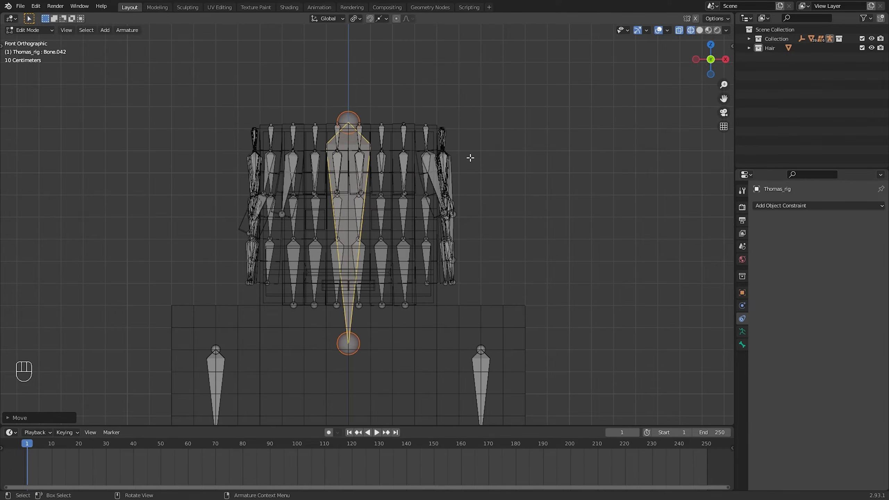
key(s)
key(g)
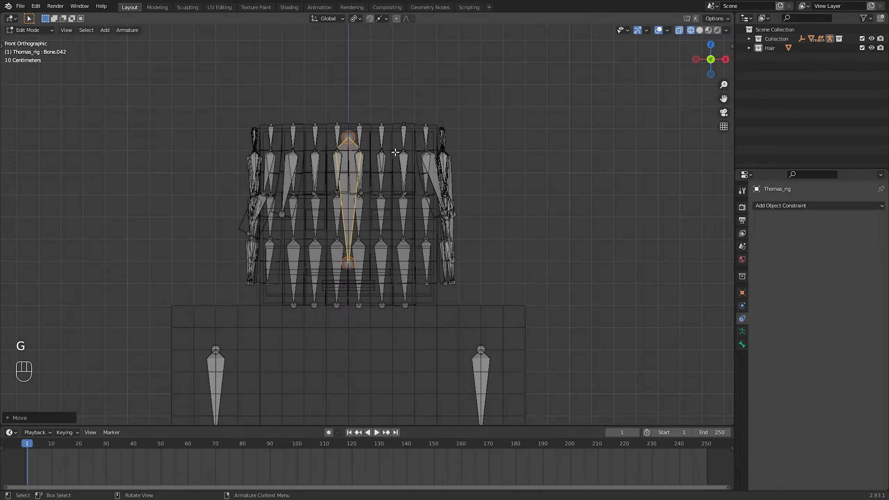
key(KP_Decimal)
mouse_move(395, 152)
middle_down()
mouse_move(423, 171)
mouse_move(396, 157)
middle_up()
Parent the top bones of all the hair strands to the new central head bone
scroll(423, 172, down, 5)
click(709, 69)
drag(437, 176, 485, 188)
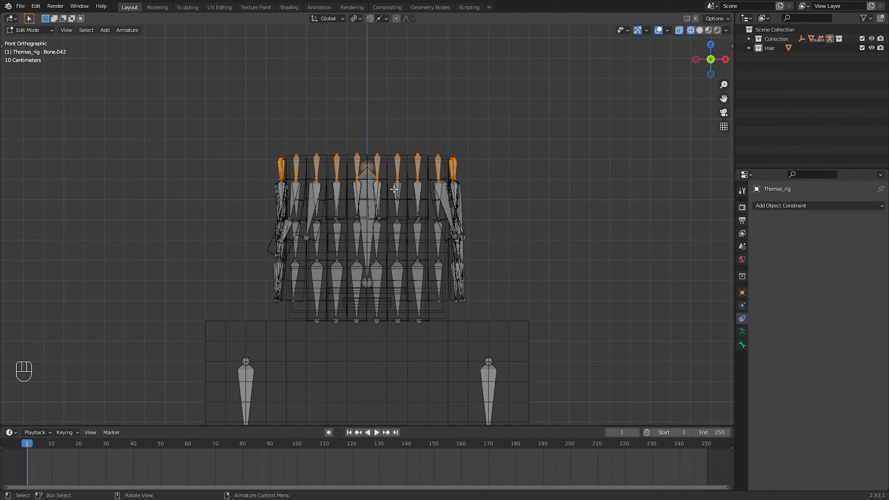
key(ctrl+p)
click(367, 189)
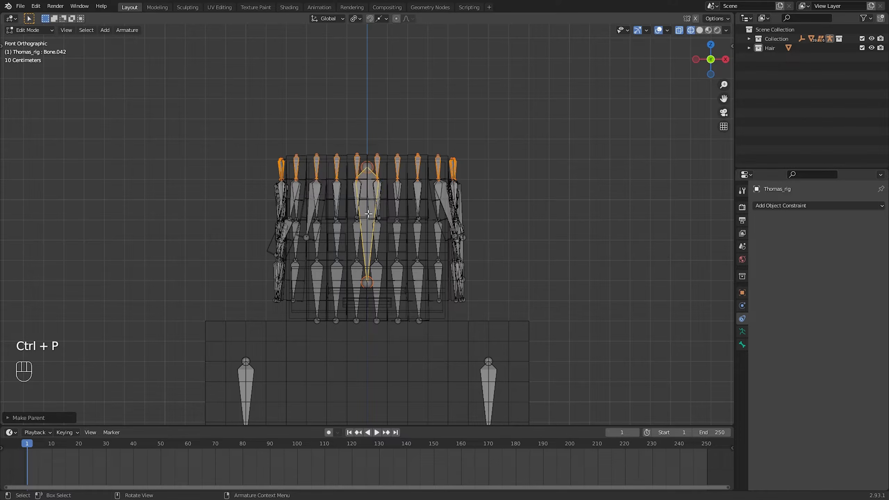
Return to solid-shaded Object Mode and remove the Child Of constraint from the Hair object
key(ctrl+Tab)
click(519, 217)
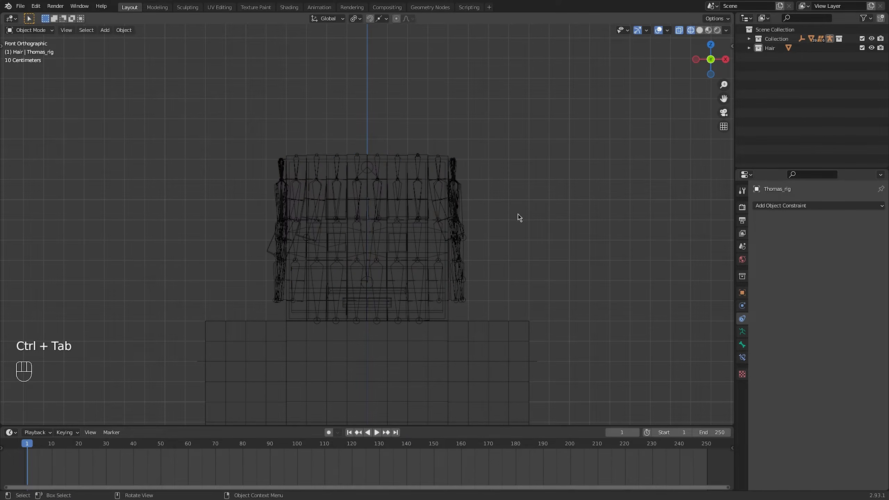
click(699, 30)
click(269, 246)
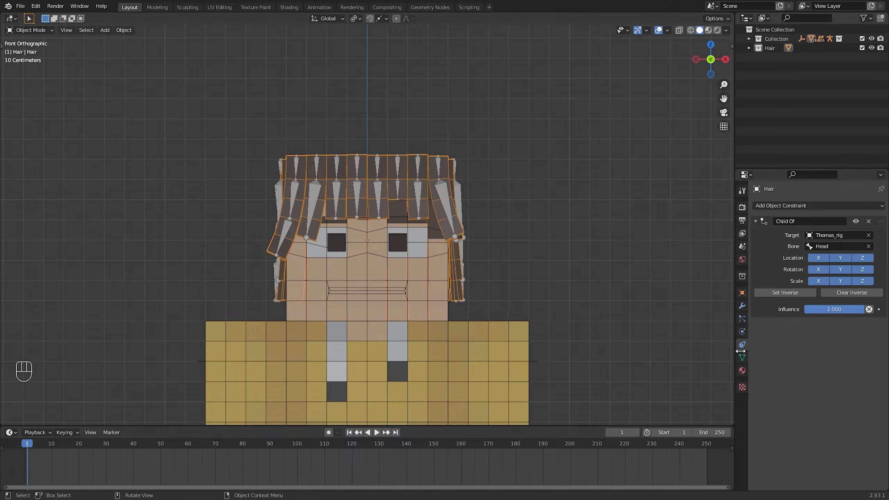
click(869, 221)
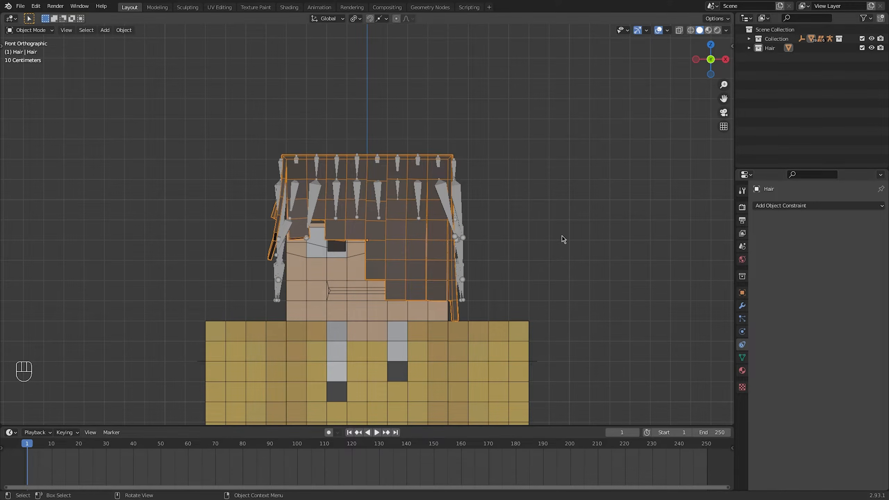
Rotate the Hair object 180° about the global Z axis
key(r)
text(xz)
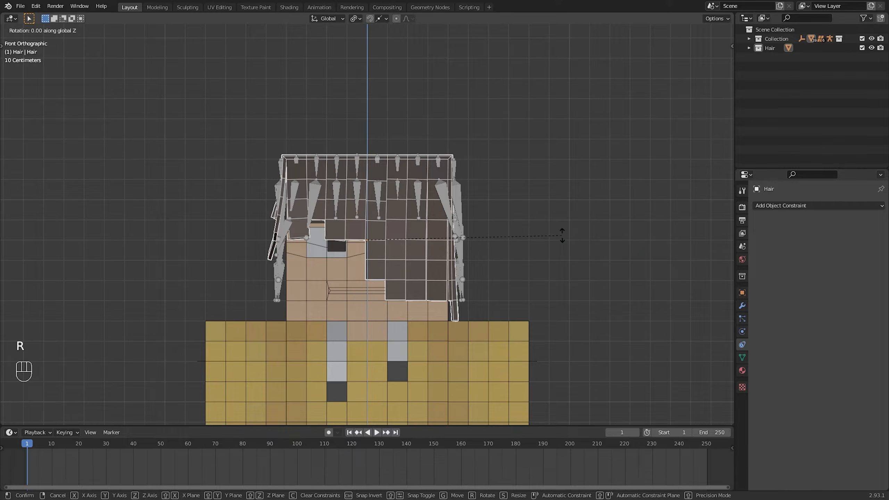
text(180)
key(Return)
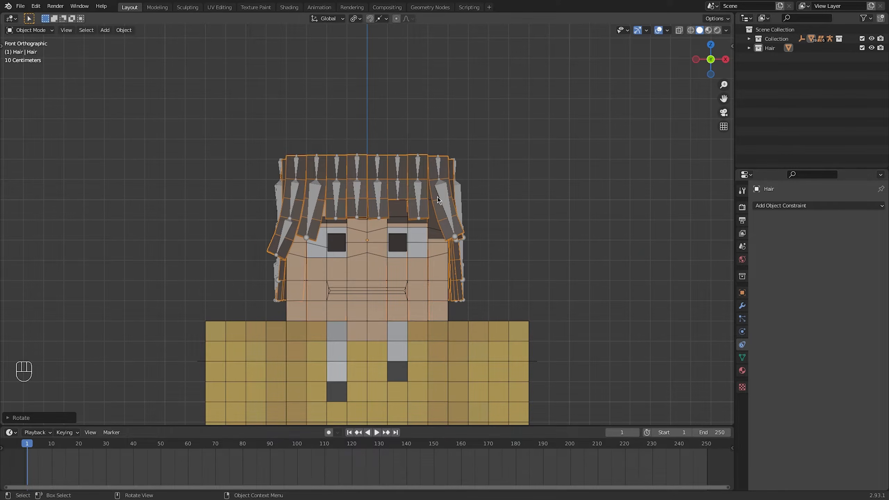
Set the Head bone as the parent of the central hair bone in the armature's Edit Mode
middle_drag(399, 207, 448, 203)
click(468, 204)
key(ctrl+Tab)
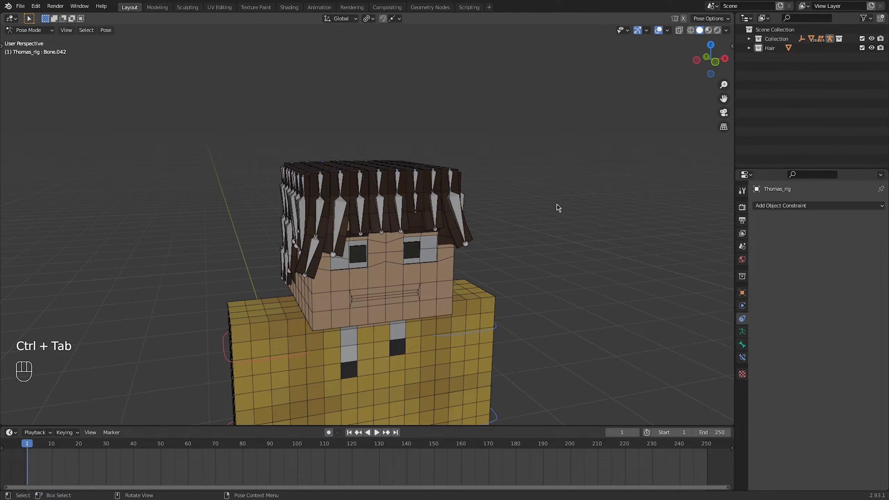
key(shift+z)
middle_drag(557, 208, 384, 209)
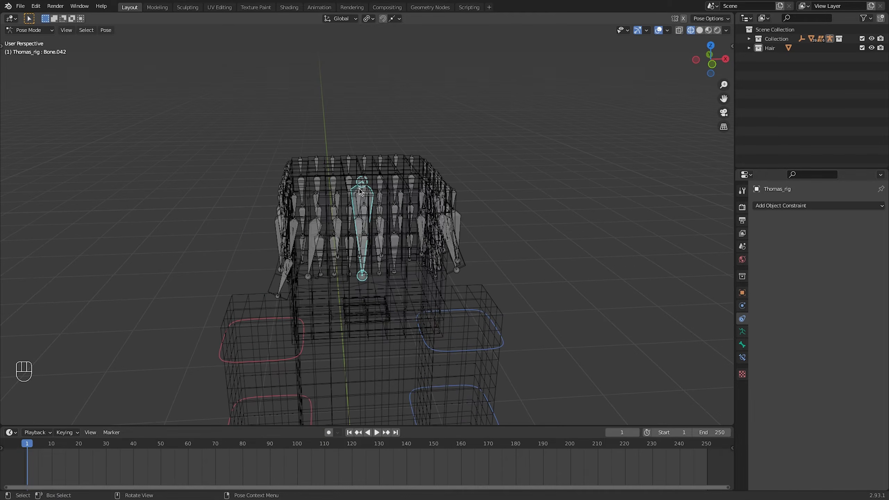
key(Tab)
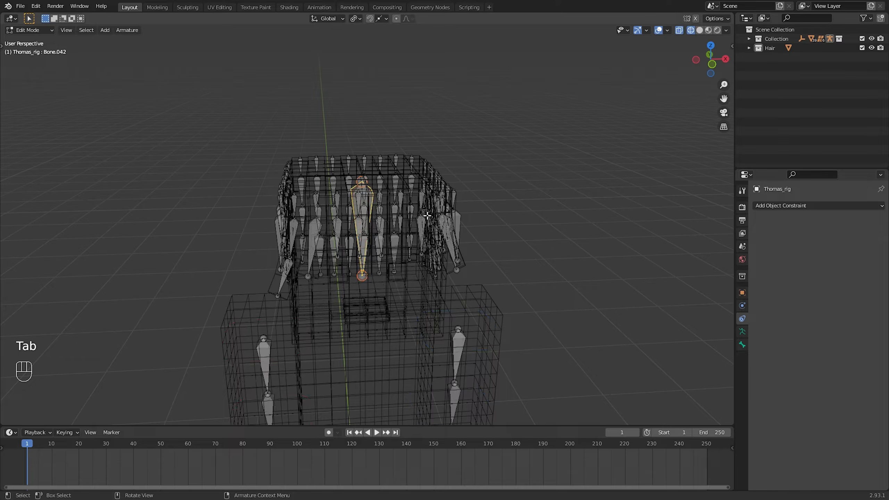
click(742, 345)
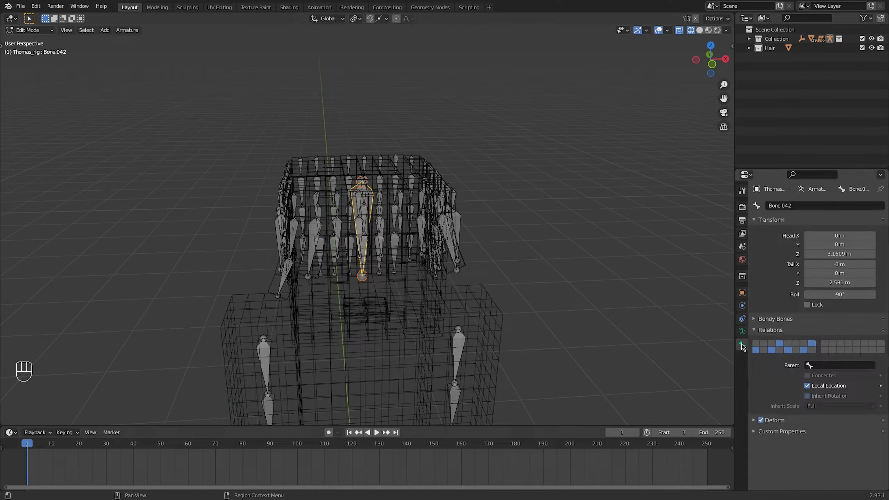
click(826, 365)
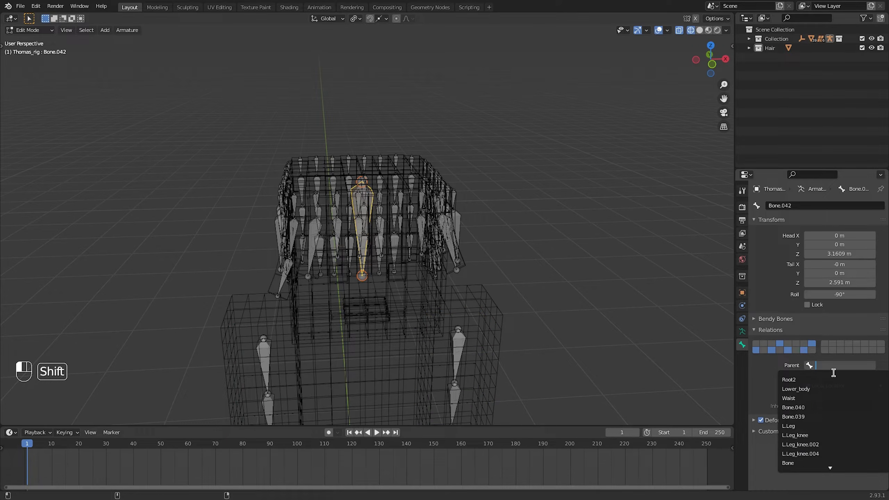
text(Head)
click(797, 379)
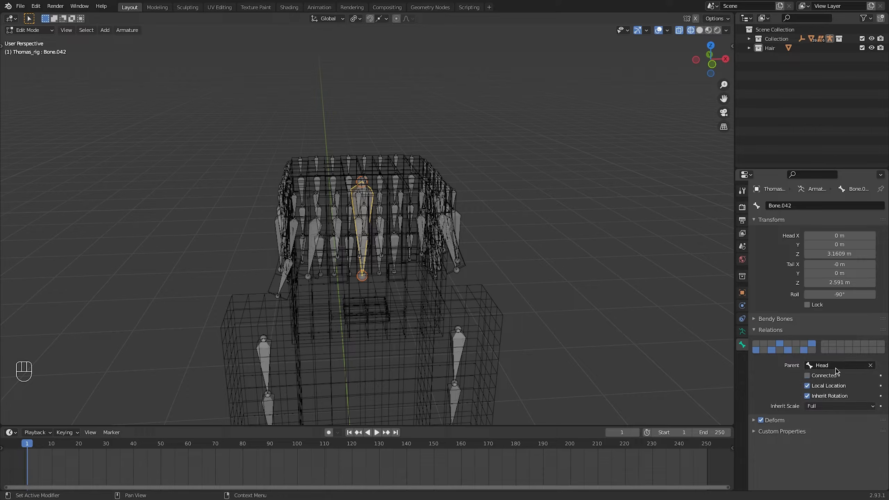
Check that the hair bones follow the head by freely rotating the Head bone in Pose Mode
key(ctrl+Tab)
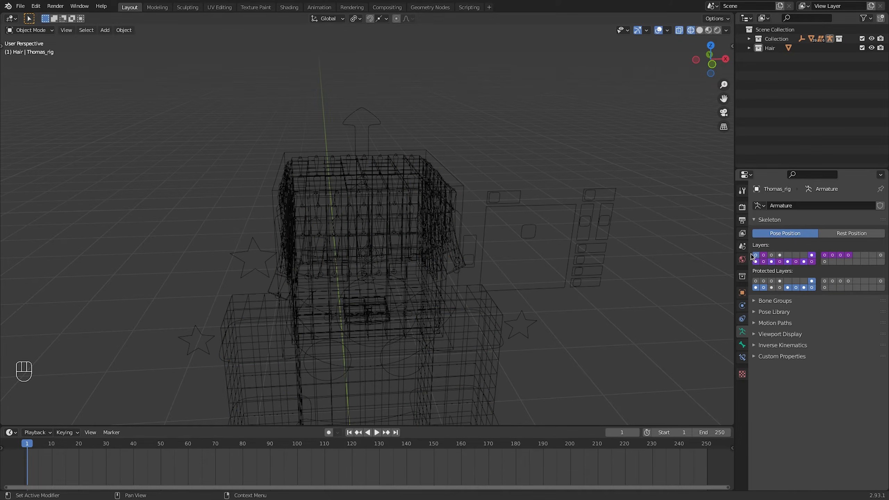
middle_drag(541, 214, 520, 202)
click(517, 199)
key(ctrl+Tab)
click(467, 173)
key(shift+z)
key(r)
key(r)
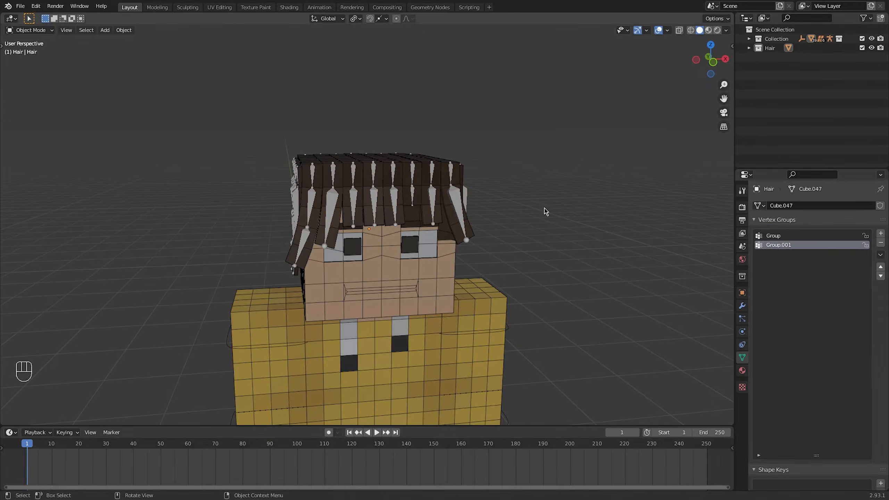
Select all the hair bones and the central bone in front wireframe view and assign them to the fourth bone layer
click(459, 196)
key(Tab)
click(690, 30)
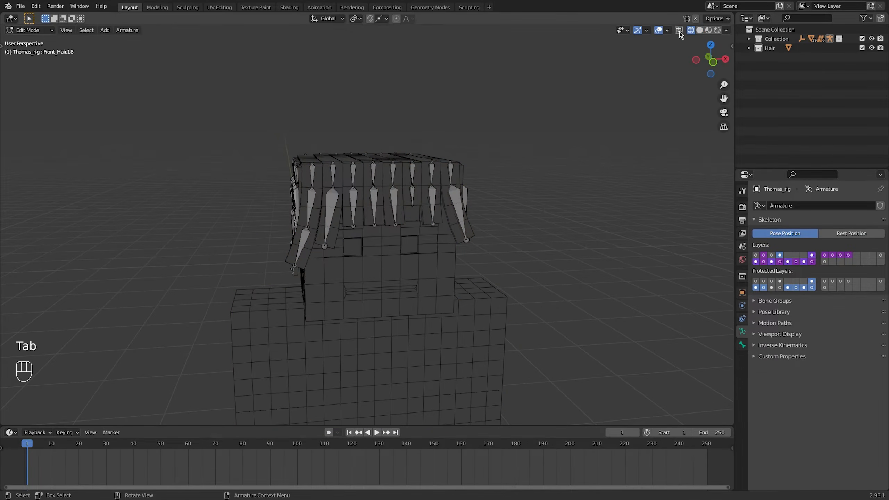
click(679, 31)
click(708, 56)
drag(253, 109, 445, 296)
key(g)
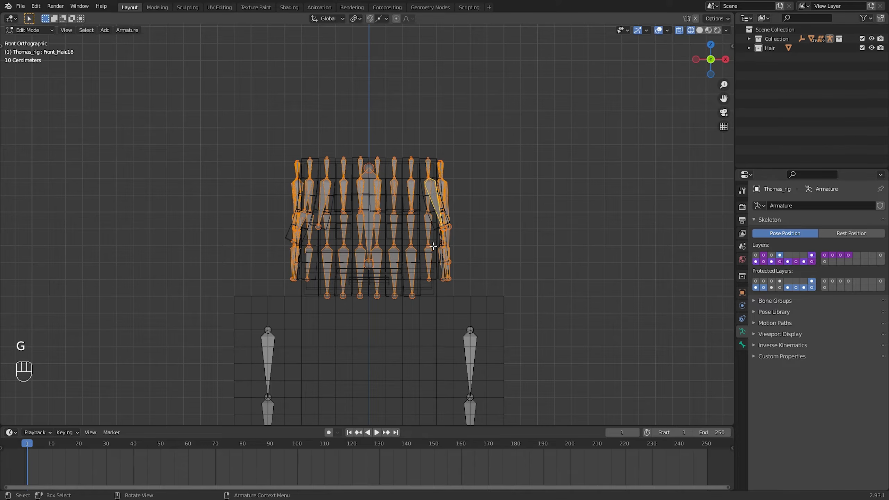
key(m)
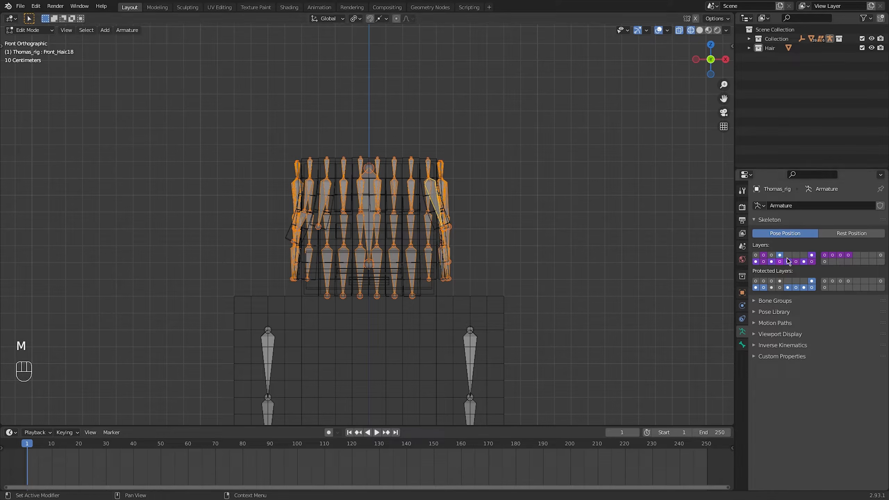
key(m)
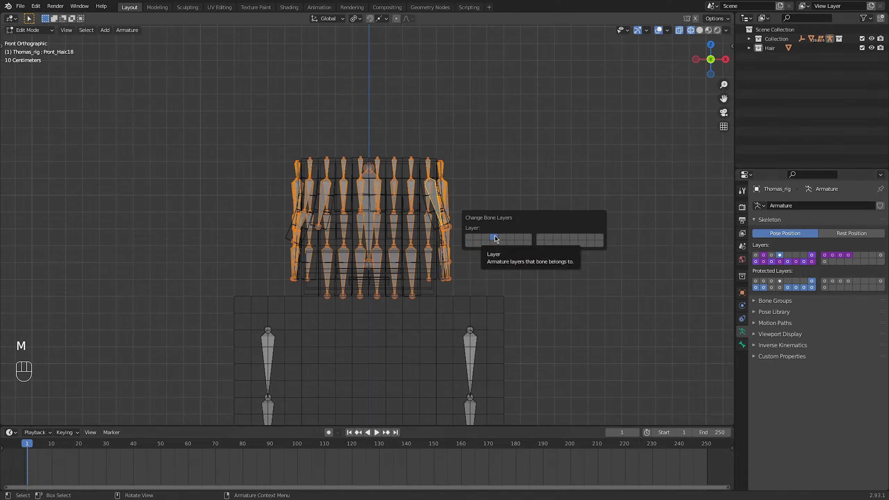
Compare the bones on the armature's first and fourth layers in Object Mode
click(756, 255)
key(Tab)
middle_drag(421, 209, 445, 220)
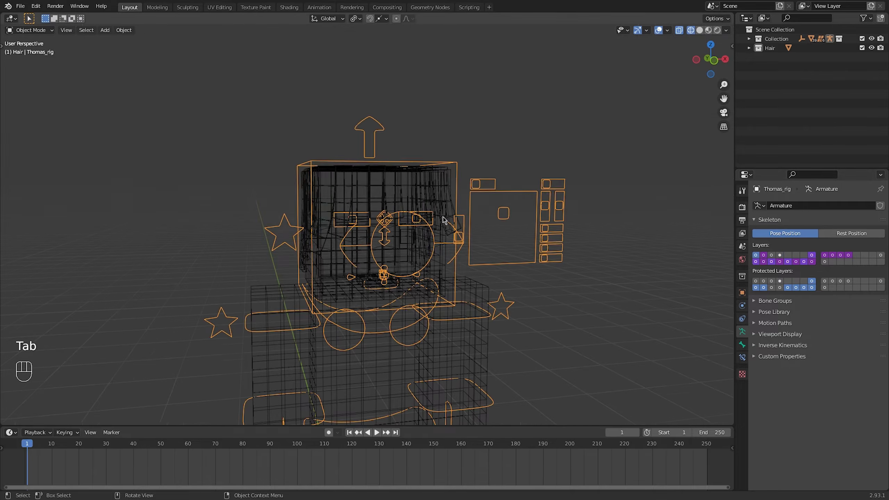
click(620, 239)
click(779, 255)
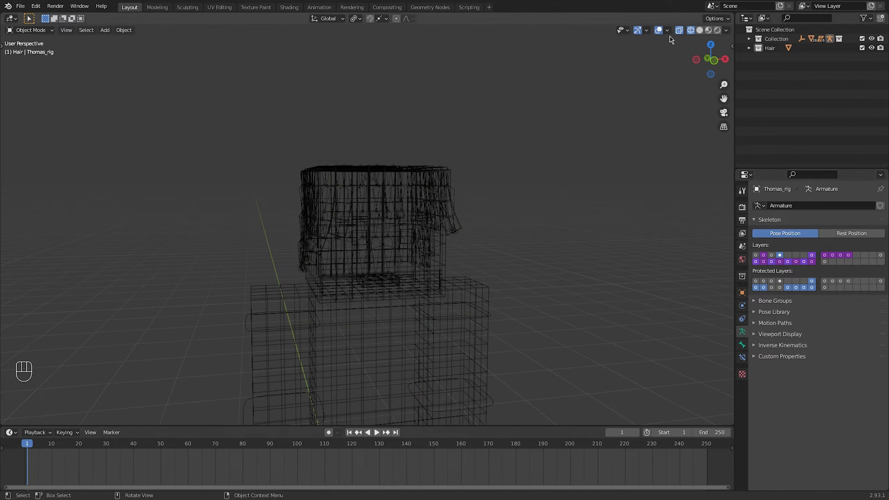
Switch the viewport back to solid shading and save the file
click(700, 29)
middle_drag(532, 210, 540, 224)
key(ctrl+s)
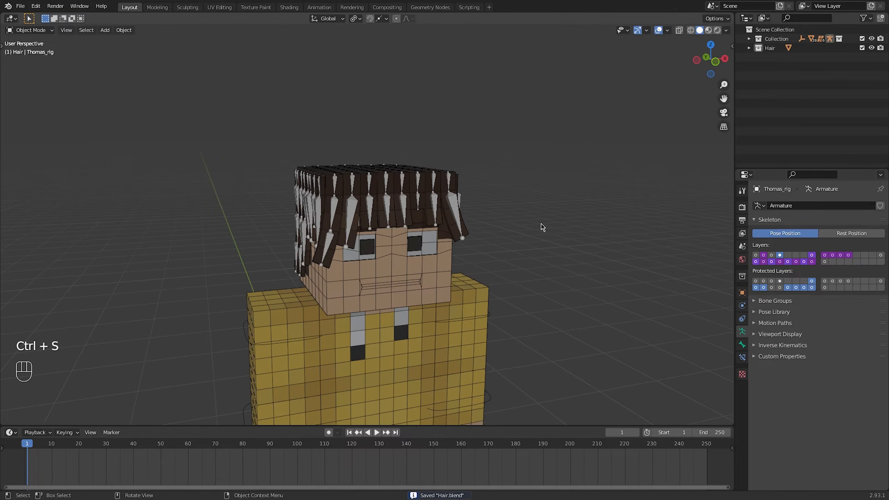
Show the armature's first layer, test-rotate the Head control in Pose Mode, and return to Object Mode to inspect the whole character
click(756, 255)
key(ctrl+Tab)
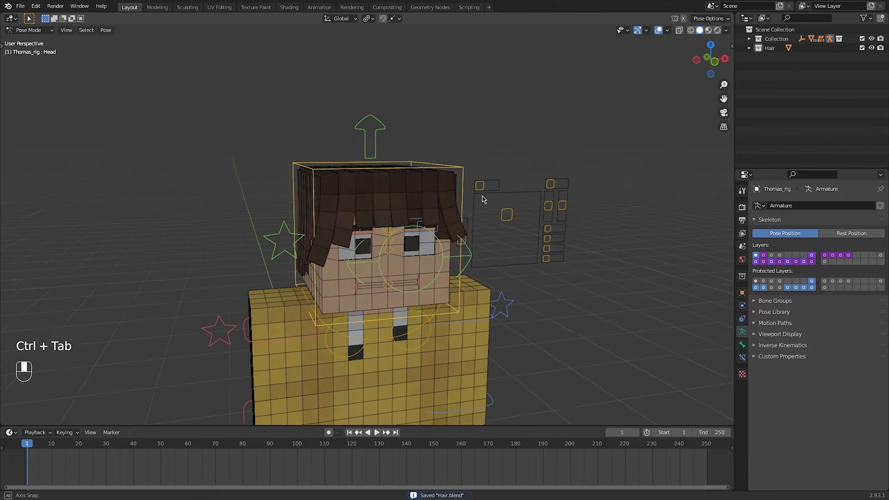
key(r)
key(r)
click(502, 213)
key(ctrl+Tab)
scroll(521, 252, down, 5)
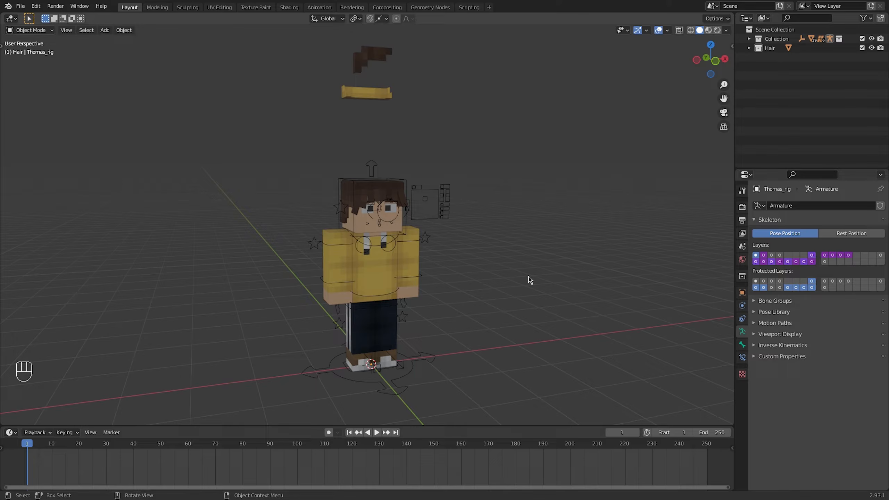
Show only the rig's fourth bone layer and delete both existing vertex groups from the Hair mesh
click(450, 202)
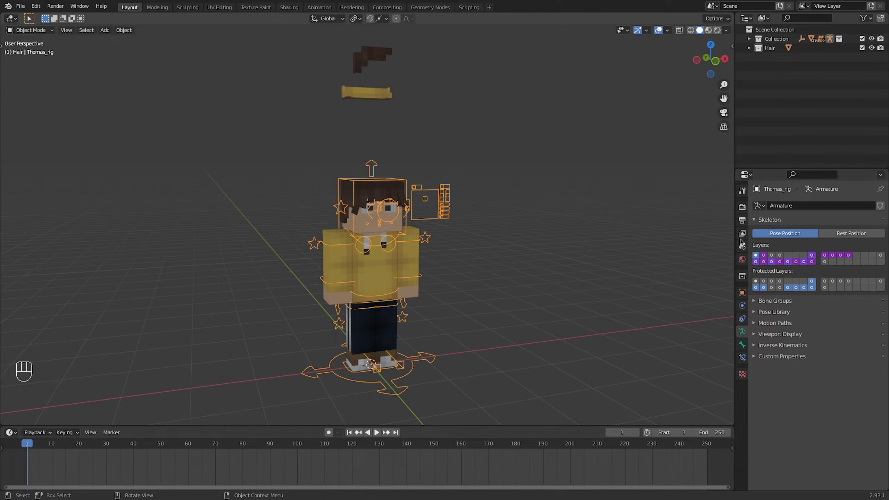
click(779, 255)
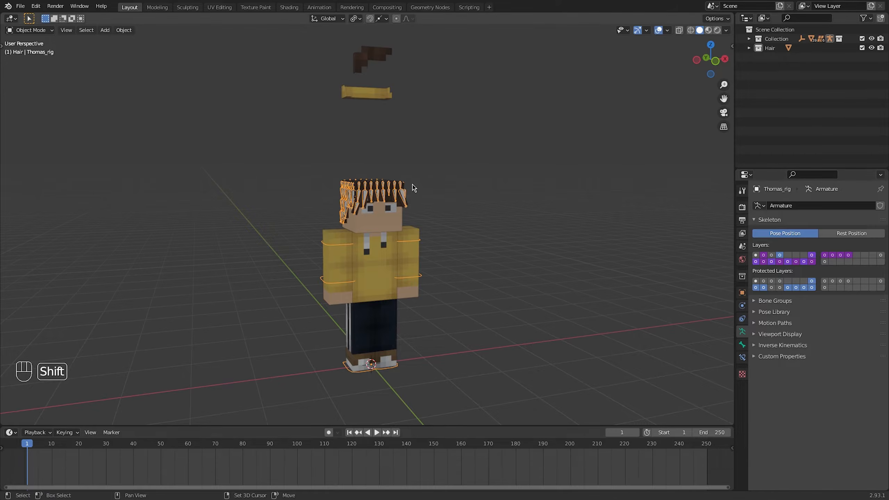
scroll(417, 223, up, 6)
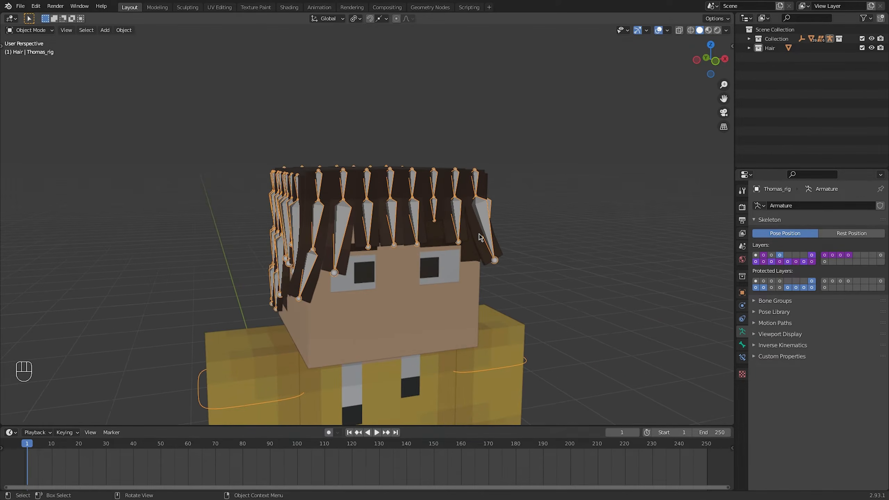
click(478, 239)
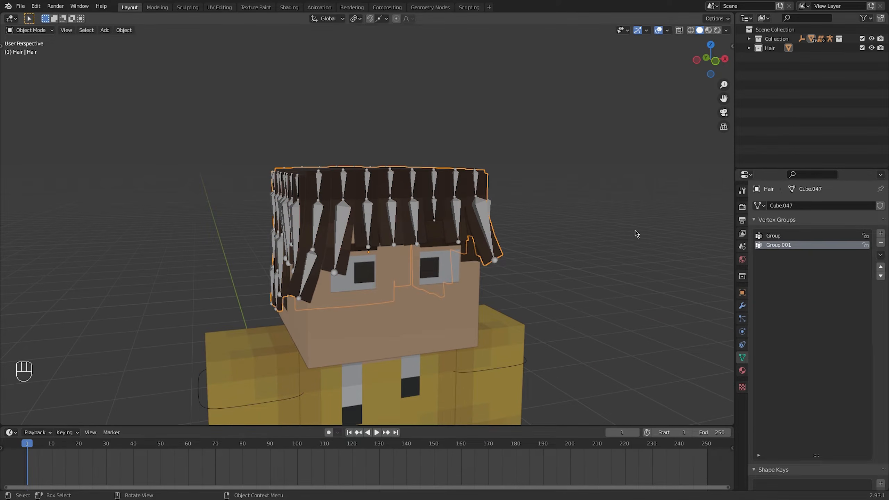
click(880, 243)
click(880, 244)
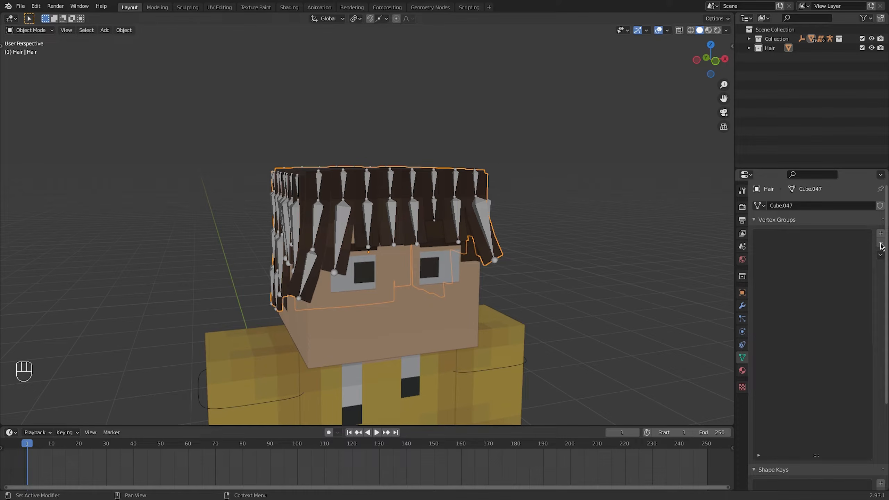
click(741, 305)
click(742, 357)
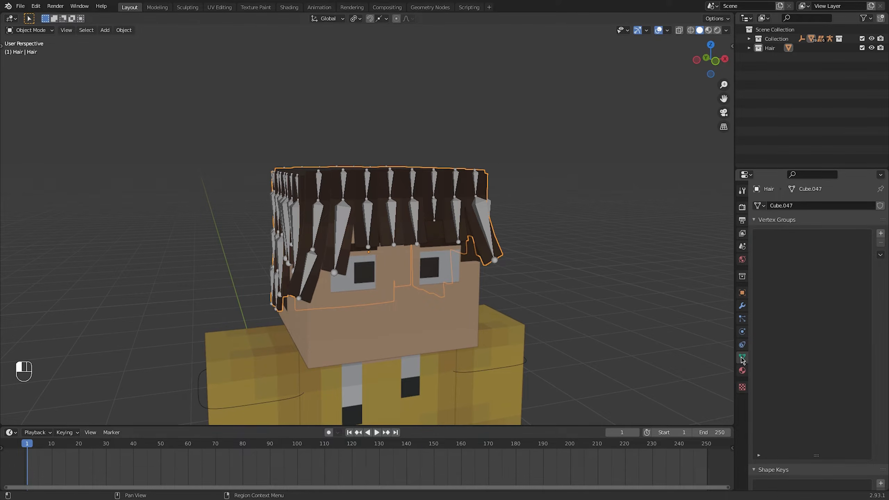
Parent the Hair mesh to the armature using Armature Deform With Empty Groups
shift+click(485, 211)
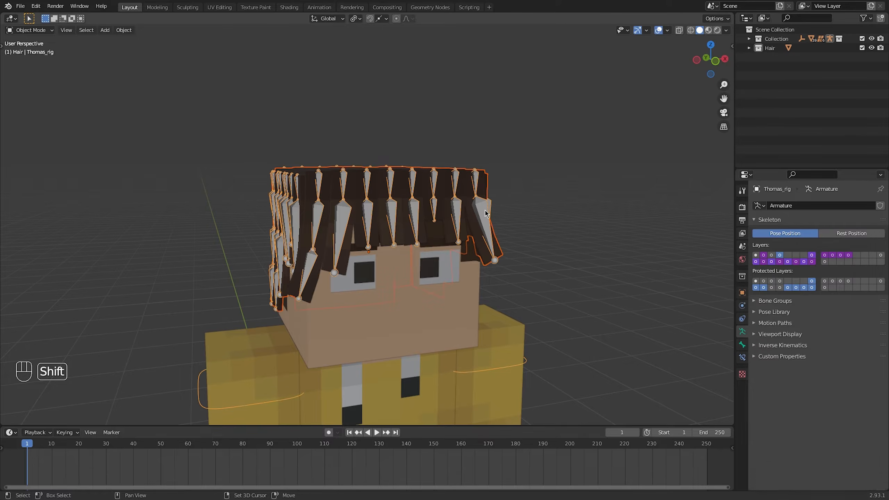
key(ctrl+p)
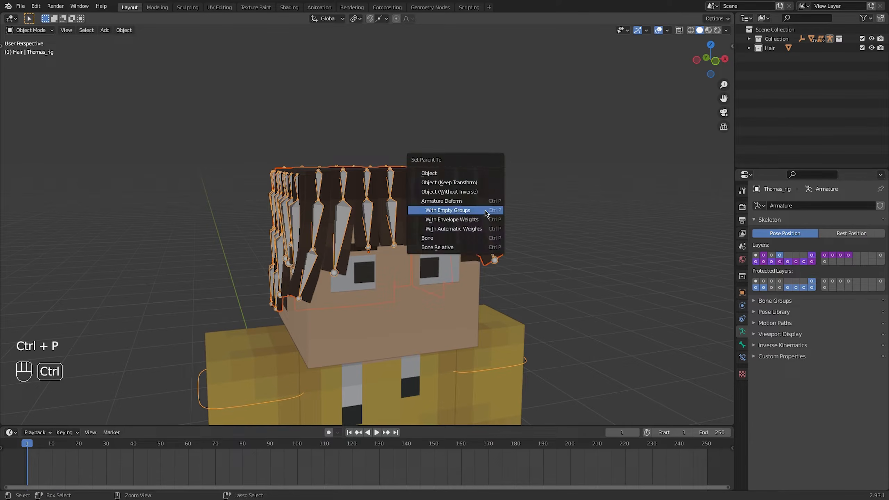
click(485, 210)
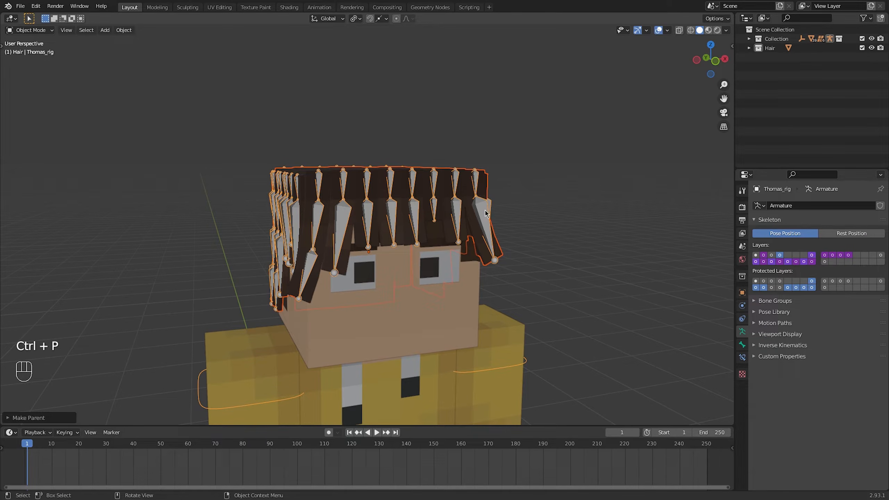
Select the Hair mesh alone and sort its vertex groups by name
click(541, 223)
click(470, 232)
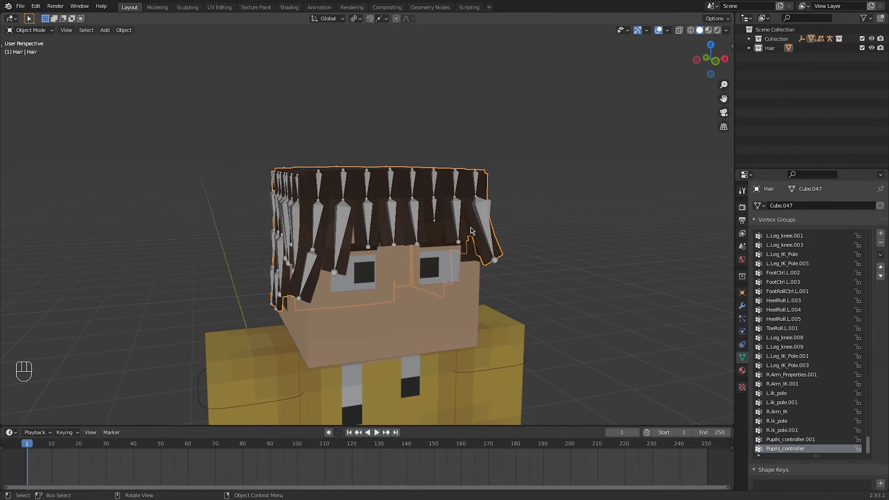
drag(869, 449, 863, 238)
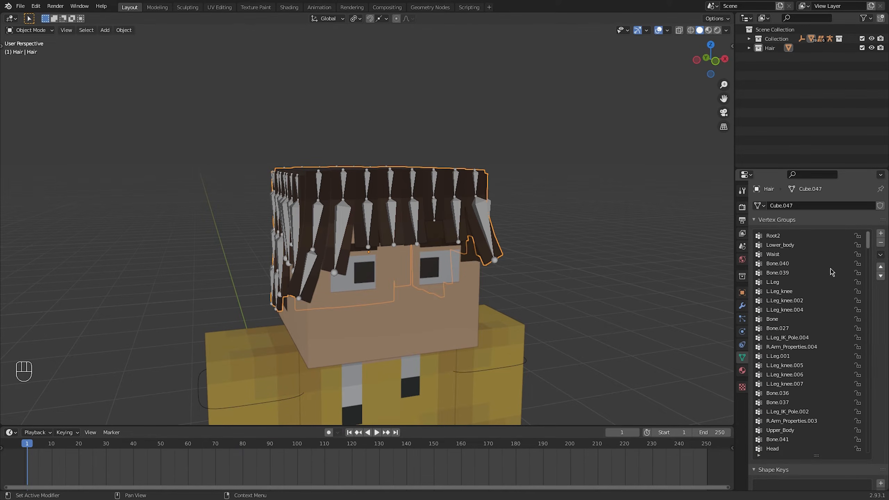
click(881, 255)
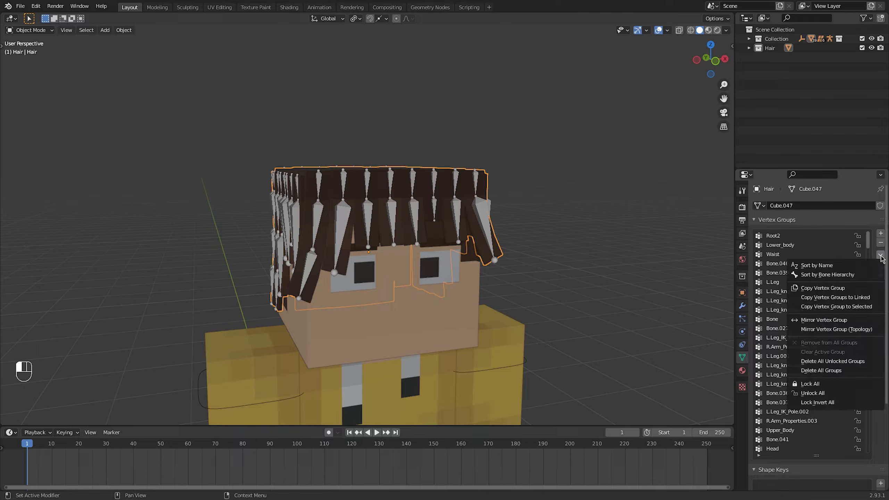
click(824, 266)
Delete every vertex group that does not belong to a hair bone, keeping the Back_Hair, Front_Hair, Left_Hair and Right_Hair groups
key(ctrl+z)
key(ctrl+z)
key(ctrl+z)
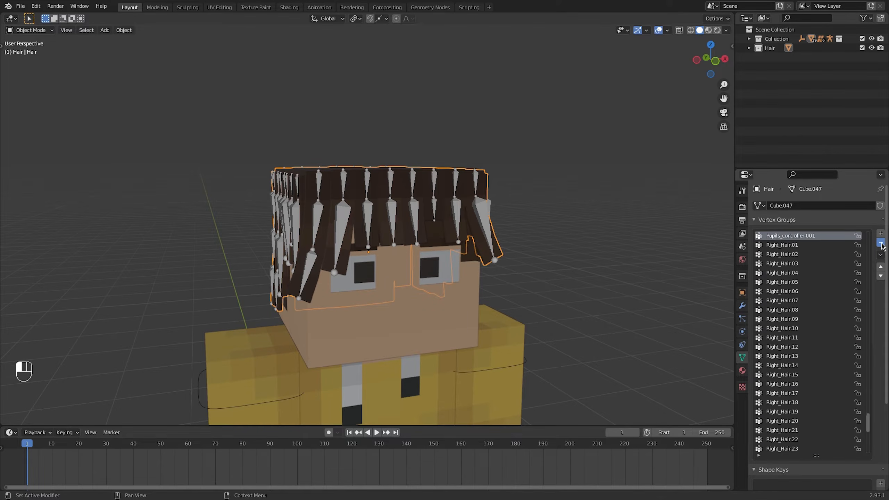
click(880, 243)
key(ctrl+z)
key(ctrl+z)
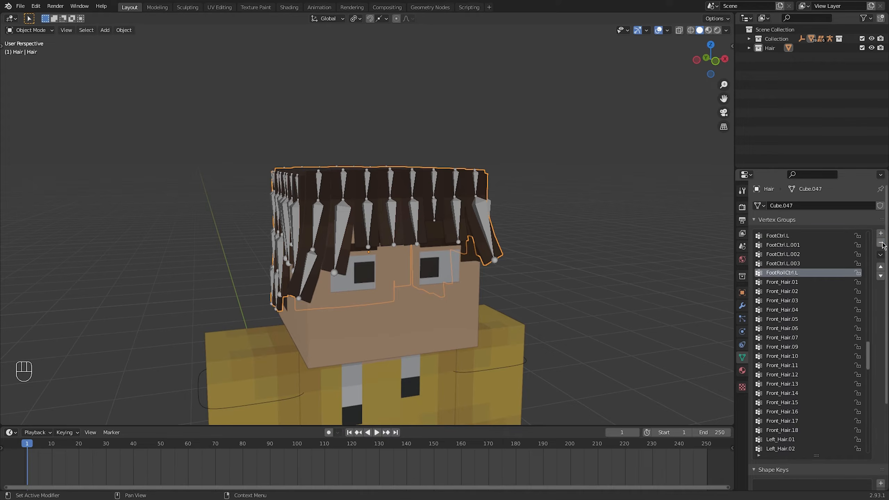
scroll(815, 263, up, 3)
key(ctrl+z)
key(ctrl+z)
key(ctrl+z)
drag(868, 301, 858, 438)
click(840, 448)
click(880, 243)
click(881, 243)
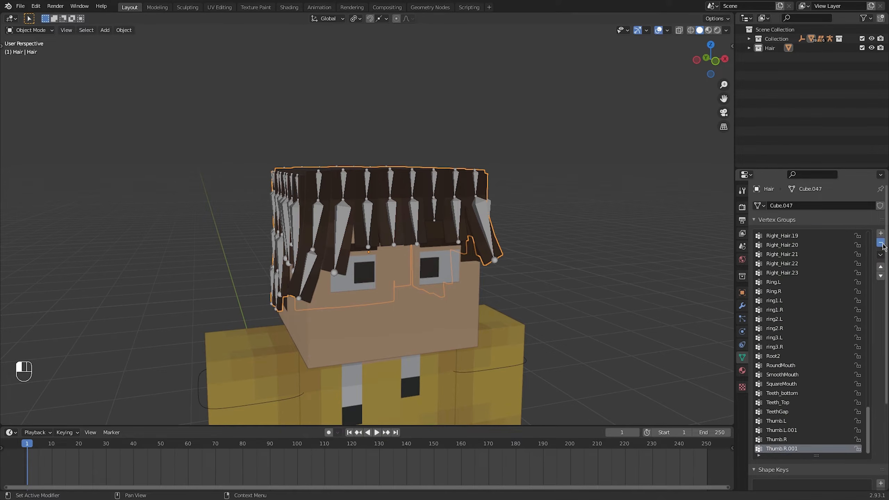
click(880, 242)
drag(867, 402, 866, 267)
scroll(458, 205, up, 3)
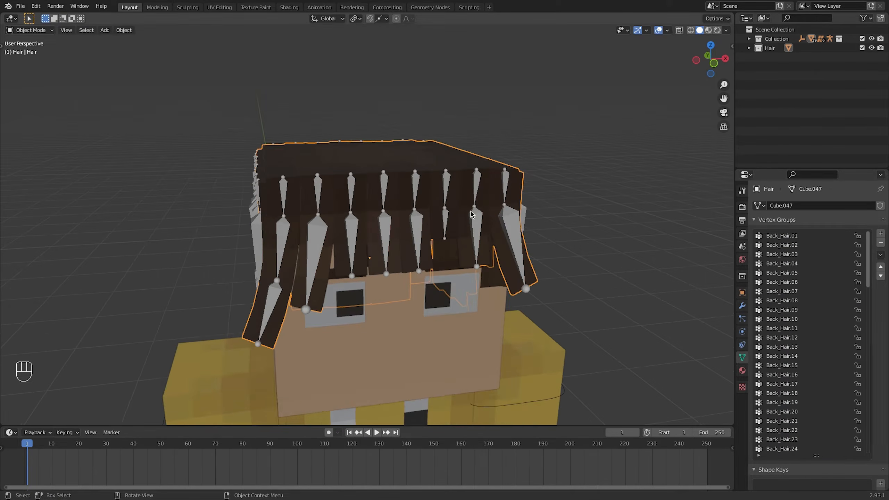
Rename the large central bone inside the head to Hair, using X-ray view in the armature's Edit Mode
key(Tab)
click(678, 30)
key(Tab)
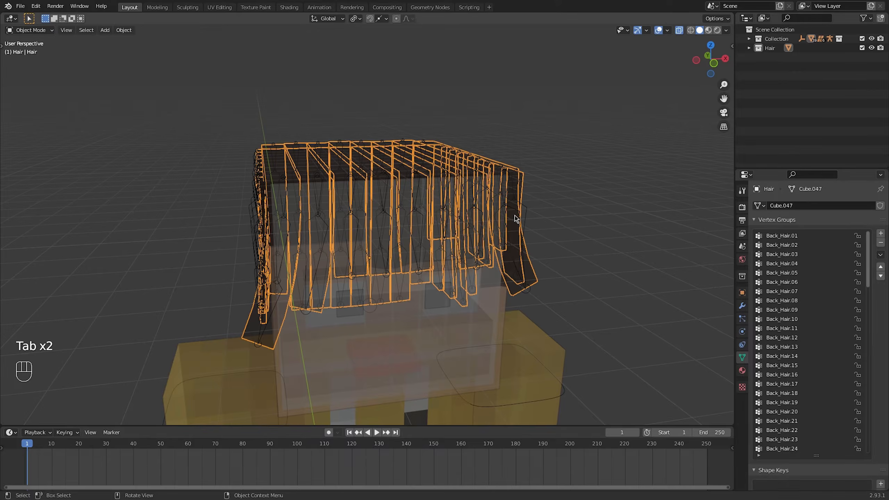
click(530, 216)
key(Tab)
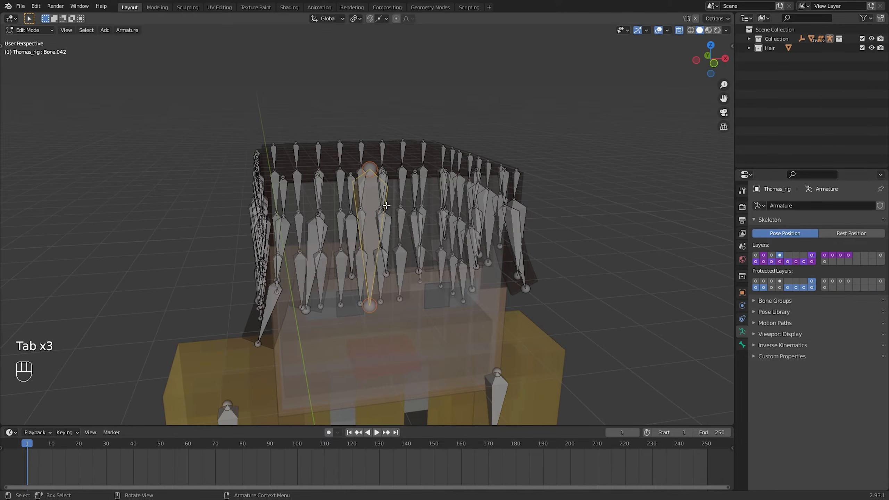
middle_drag(386, 206, 398, 226)
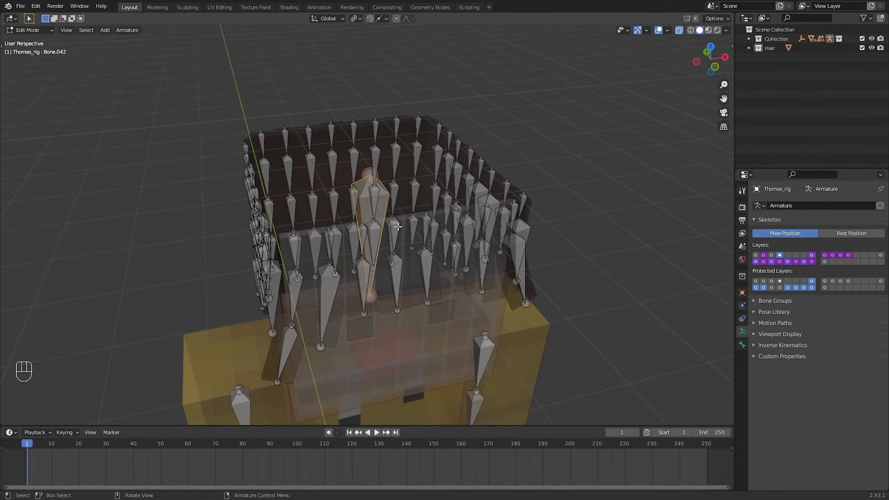
key(F2)
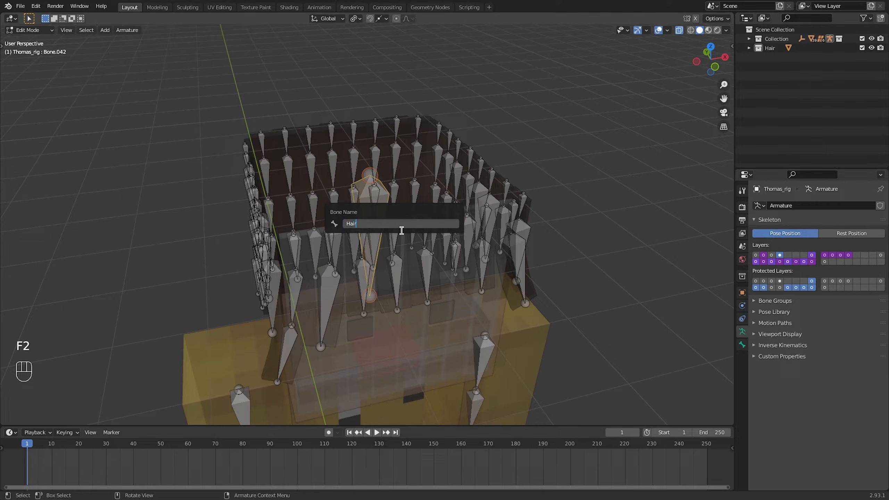
text(Hair)
key(Return)
key(Tab)
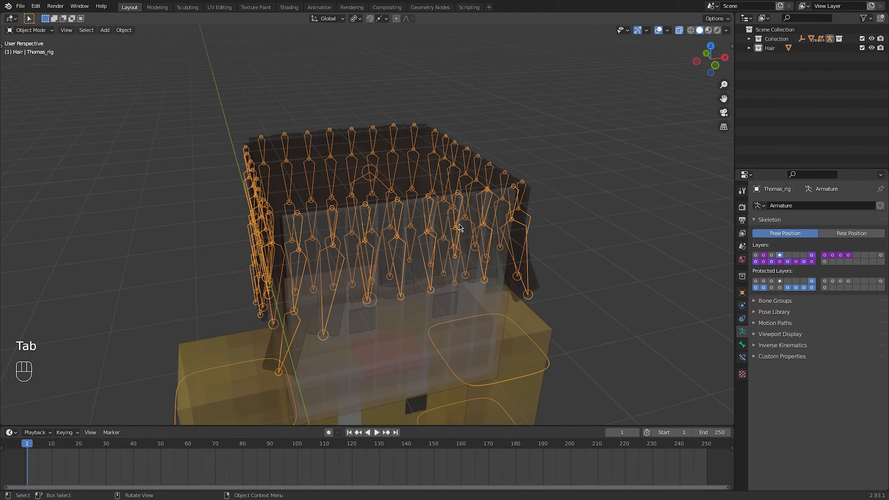
Turn off X-ray and add a vertex group named Hair to the Hair mesh
click(532, 269)
click(678, 30)
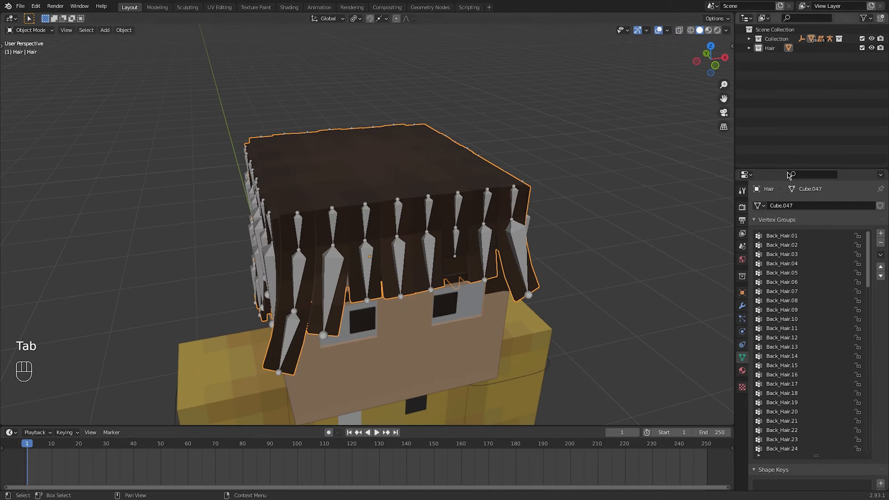
scroll(797, 385, down, 15)
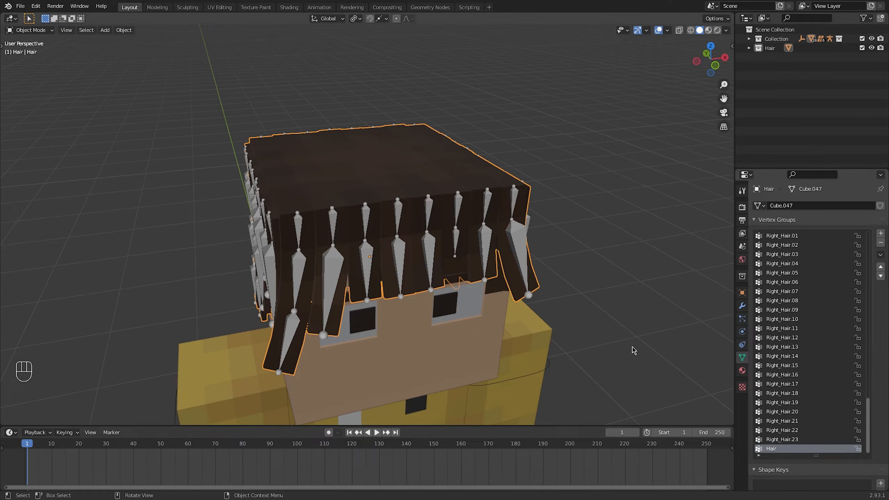
Select the armature and display its bone names in the viewport
middle_drag(630, 351, 369, 198)
click(369, 197)
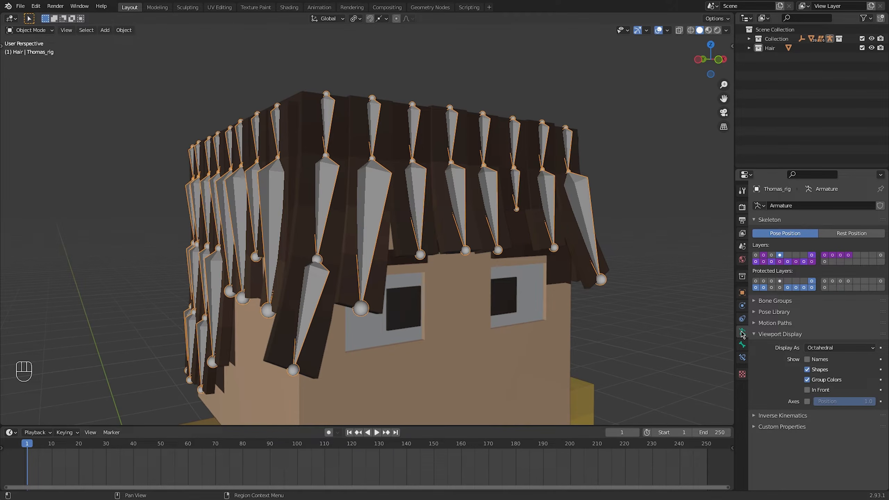
click(807, 359)
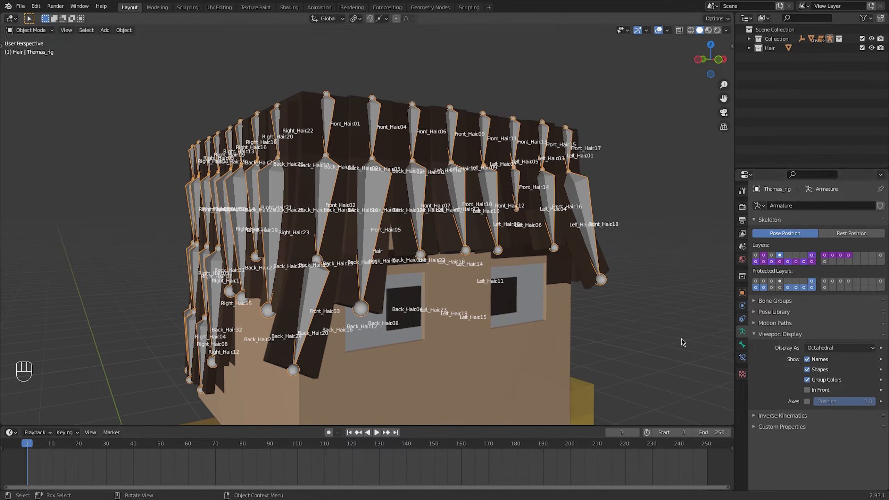
middle_drag(413, 246, 421, 255)
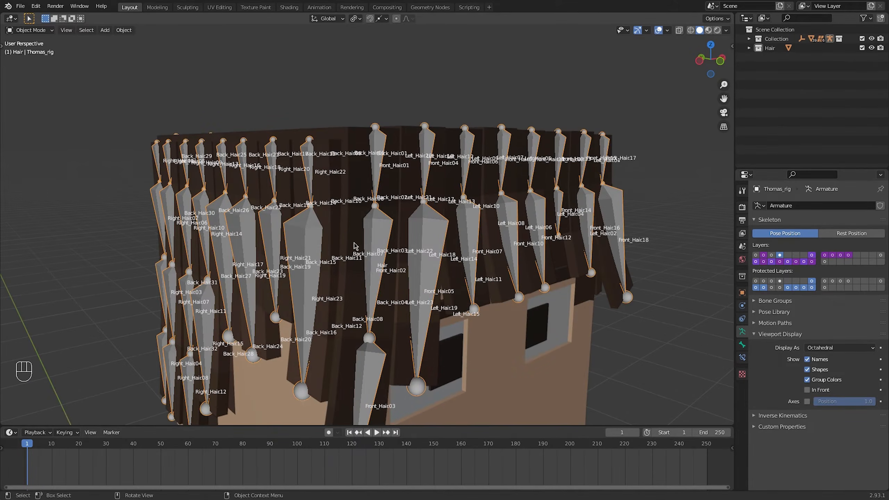
Select the upper segment's faces on the first front corner strand of the Hair mesh and assign them to Front_Hair.01
click(349, 231)
key(Tab)
middle_drag(350, 232, 357, 235)
shift+middle_drag(383, 238, 427, 238)
click(415, 229)
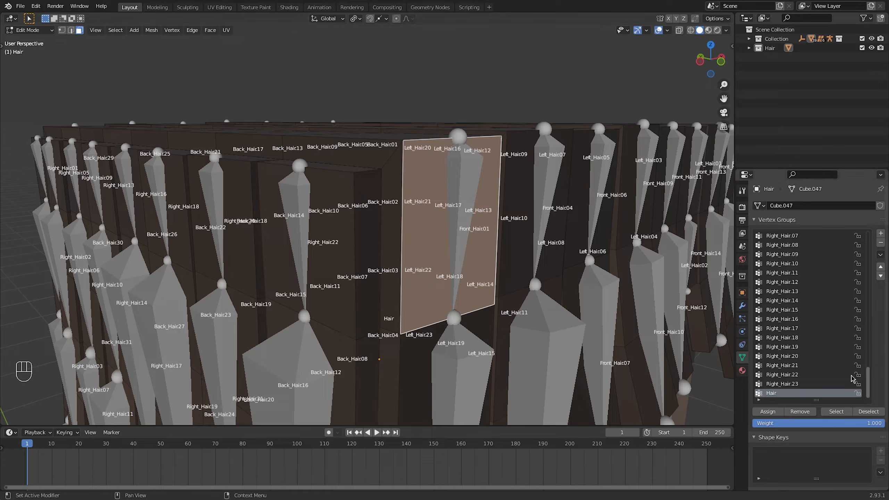
drag(869, 366, 791, 299)
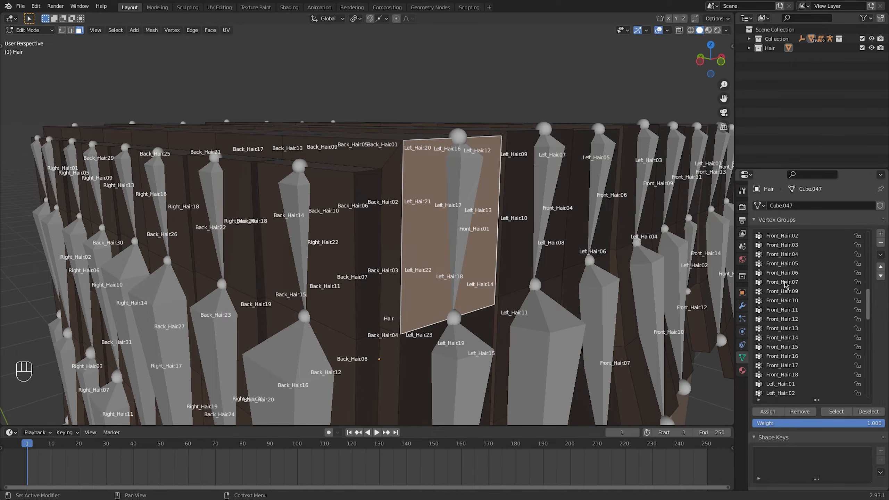
middle_drag(315, 227, 364, 229)
alt+shift+click(364, 228)
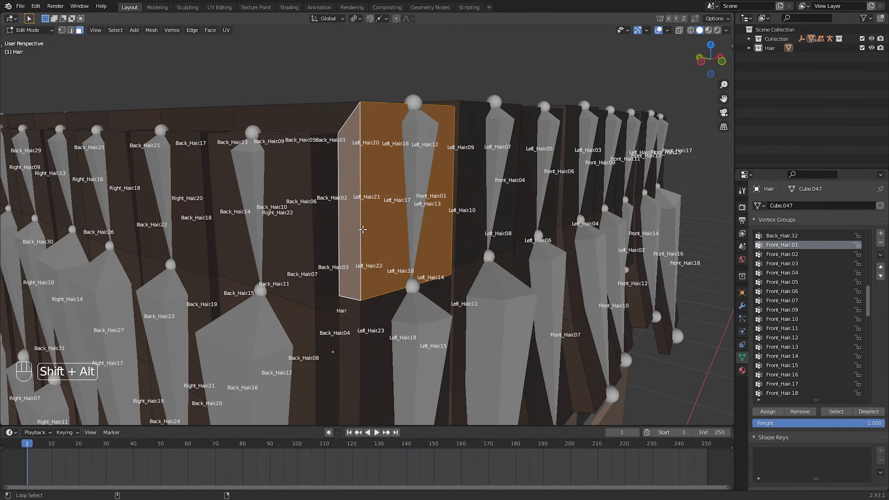
key(g)
right_click(414, 232)
click(771, 411)
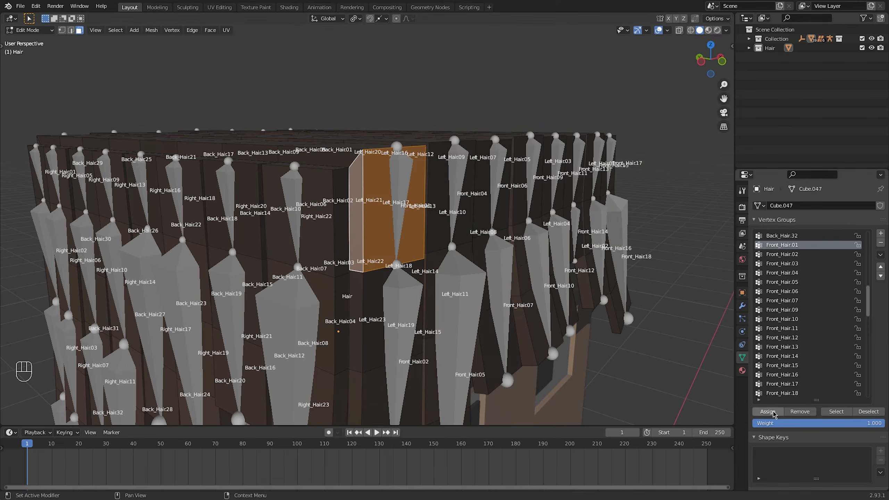
Select the middle segment's faces on the same corner strand and assign them to the Front_Hair.02 vertex group
shift+middle_drag(405, 317, 406, 257)
shift+middle_drag(417, 318, 430, 267)
click(377, 255)
alt+shift+click(380, 254)
alt+shift+click(381, 253)
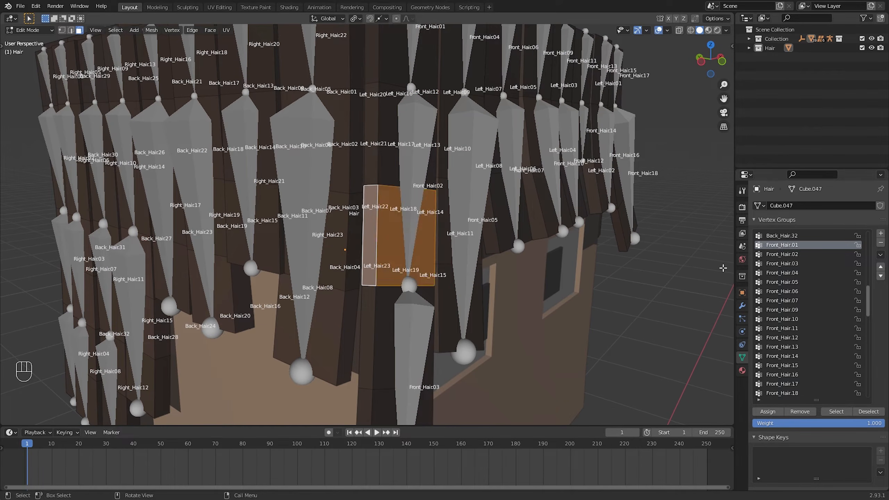
click(782, 254)
click(767, 411)
Select the lowest segment's faces on the corner strand, including its bottom end, and assign them to the Front_Hair.03 vertex group
shift+middle_drag(424, 334, 434, 287)
click(379, 300)
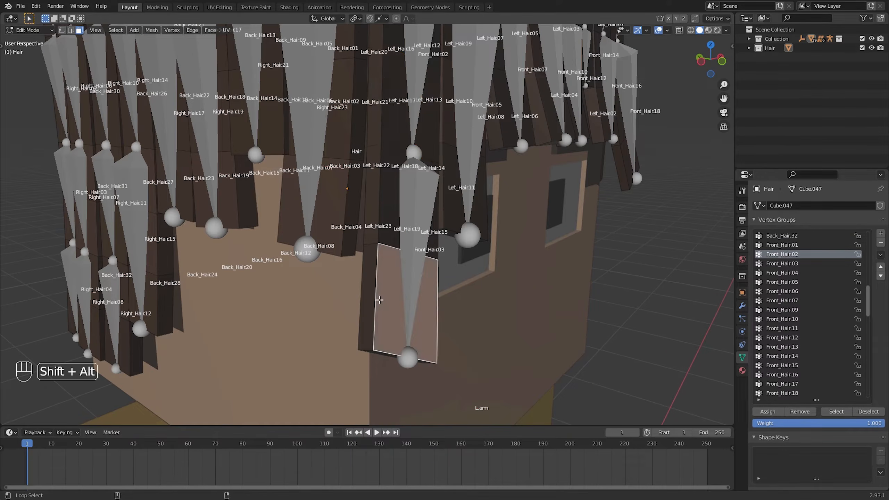
alt+shift+click(379, 300)
alt+shift+click(380, 301)
middle_drag(409, 340, 392, 345)
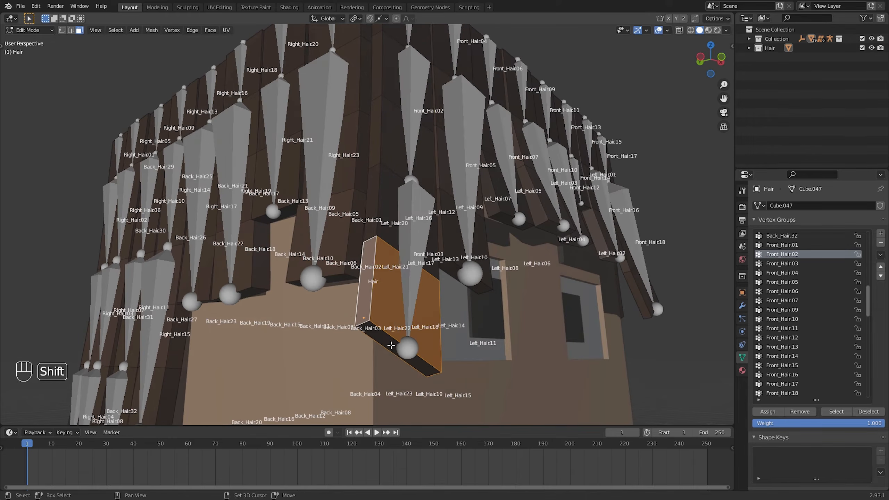
shift+click(393, 347)
click(775, 264)
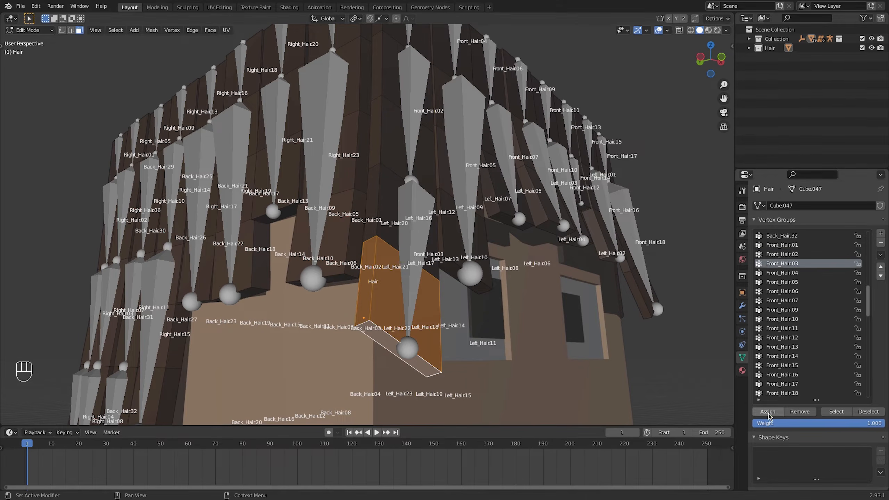
middle_drag(465, 244, 454, 273)
shift+middle_drag(518, 155, 458, 392)
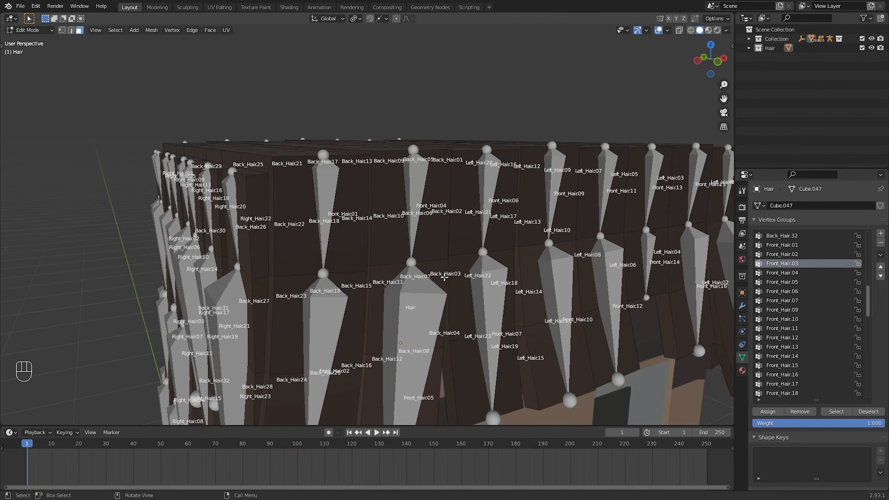
Select the upper segment's faces on the second front strand and assign them to the Front_Hair.04 vertex group
middle_drag(429, 277, 471, 290)
click(794, 275)
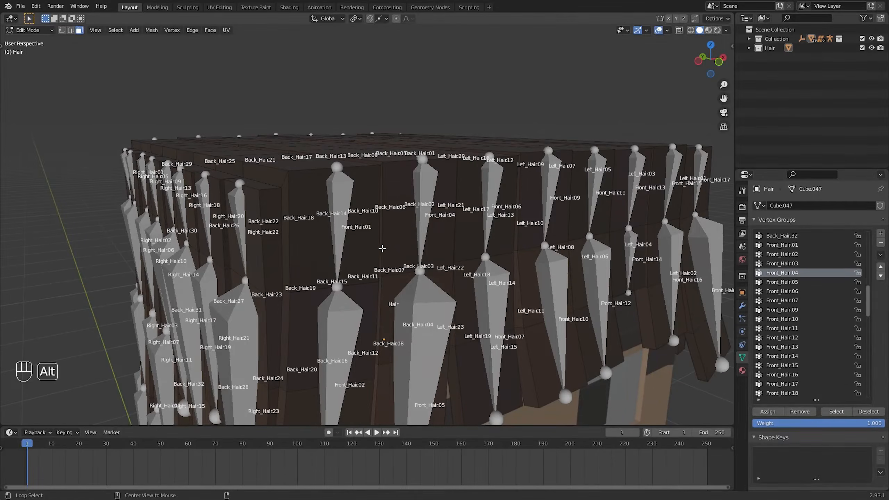
alt+shift+click(384, 247)
click(773, 413)
Select the lower segment's faces on the second front strand, including its bottom end, and assign them to Front_Hair.05
middle_drag(462, 336, 460, 321)
shift+middle_drag(460, 320, 458, 196)
key(alt+a)
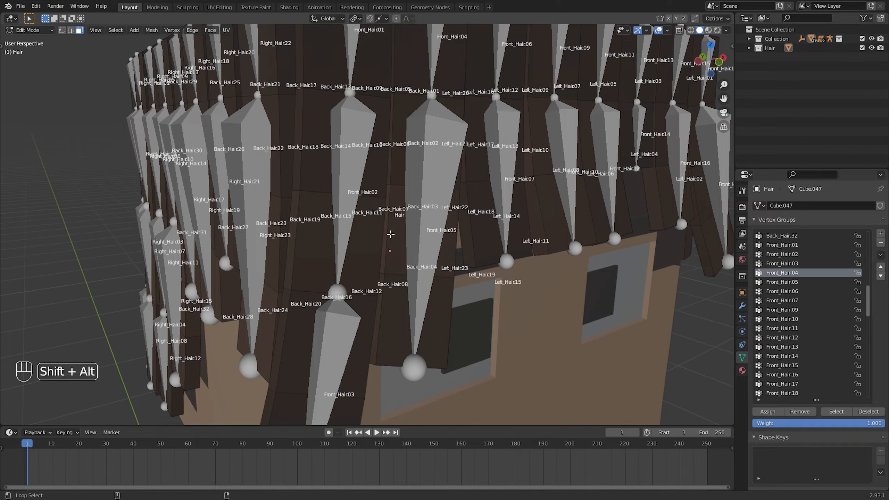
alt+shift+click(386, 210)
alt+shift+click(381, 301)
middle_drag(389, 332, 399, 280)
shift+click(408, 364)
middle_drag(408, 364, 416, 403)
click(782, 282)
click(771, 412)
Select all linked faces of the second front strand and hide them
middle_drag(525, 196, 490, 157)
shift+middle_drag(490, 158, 452, 288)
scroll(451, 288, up, 3)
middle_drag(469, 170, 458, 204)
scroll(440, 230, down, 3)
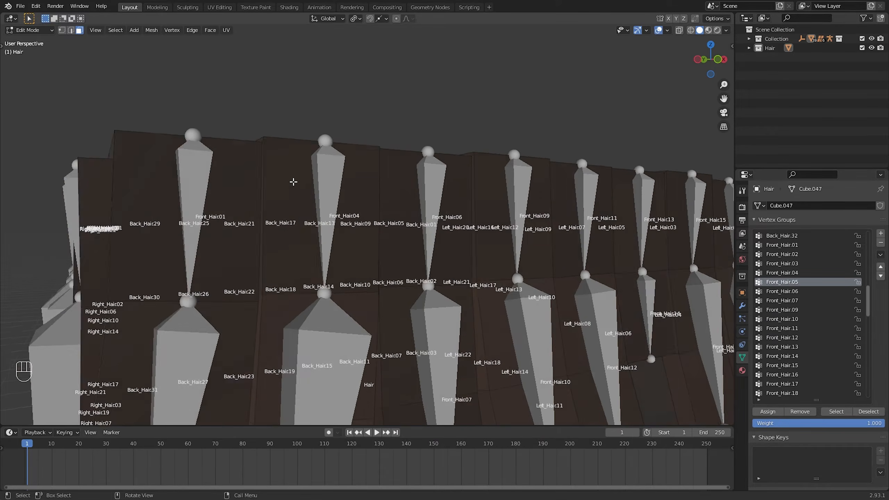
click(301, 181)
mouse_move(292, 181)
middle_down()
mouse_move(300, 196)
mouse_move(292, 166)
middle_up()
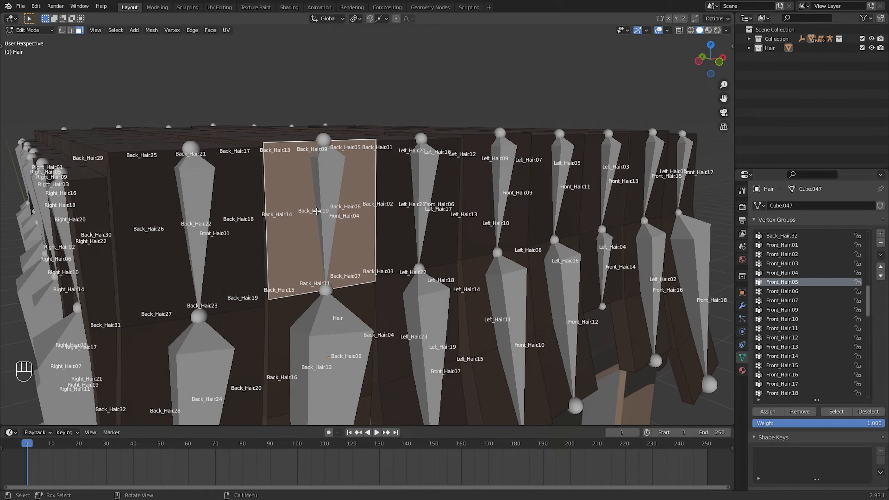
middle_drag(316, 211, 312, 210)
key(l)
scroll(313, 210, down, 5)
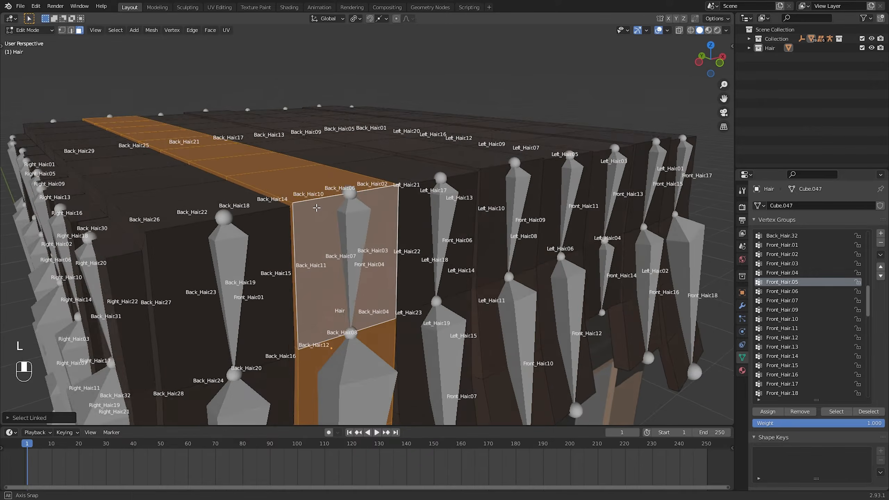
key(h)
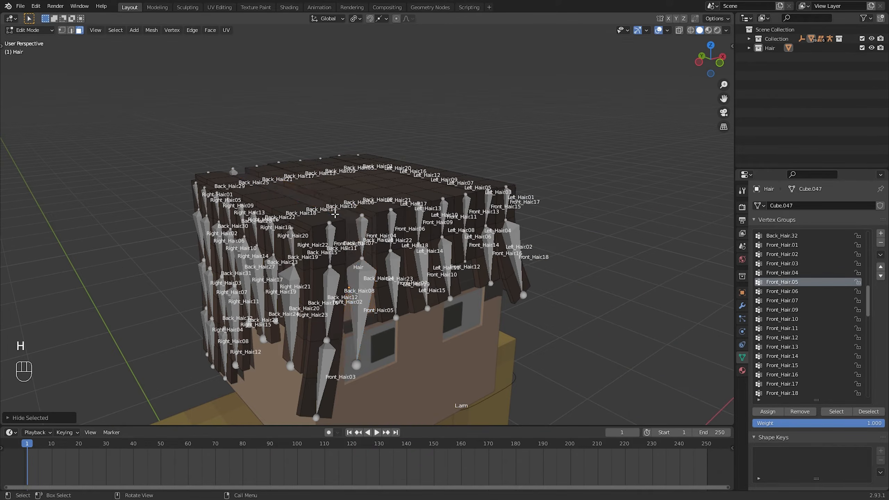
Assign the third front strand's upper segment to the Front_Hair.06 vertex group and select the faces of its lower segment
scroll(399, 233, up, 6)
alt+shift+click(401, 234)
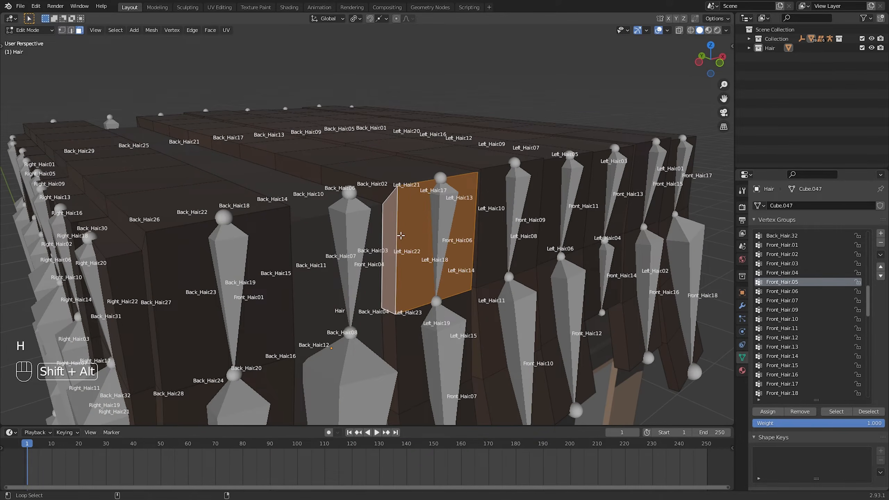
middle_drag(401, 234, 393, 221)
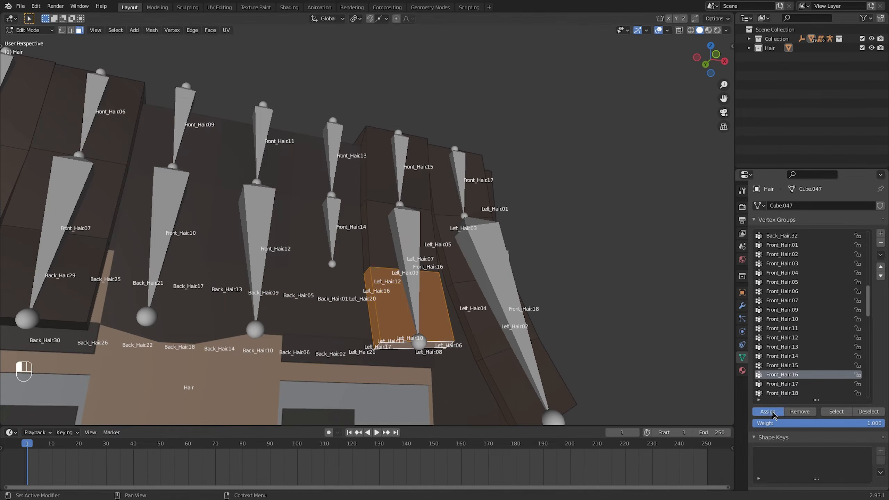
middle_drag(468, 258, 437, 285)
Test the rotation of two hair bones in Pose mode, cancelling each rotation
key(ctrl+Tab)
click(324, 261)
click(352, 260)
key(ctrl+Tab)
click(352, 261)
key(r)
right_click(395, 274)
click(358, 189)
key(r)
right_click(373, 209)
middle_drag(378, 211, 344, 207)
key(Tab)
scroll(364, 230, down, 3)
click(348, 189)
key(Tab)
key(Tab)
Select the upper and lower segments of a strand near the end of the front row and assign each to its Front_Hair vertex group
key(Tab)
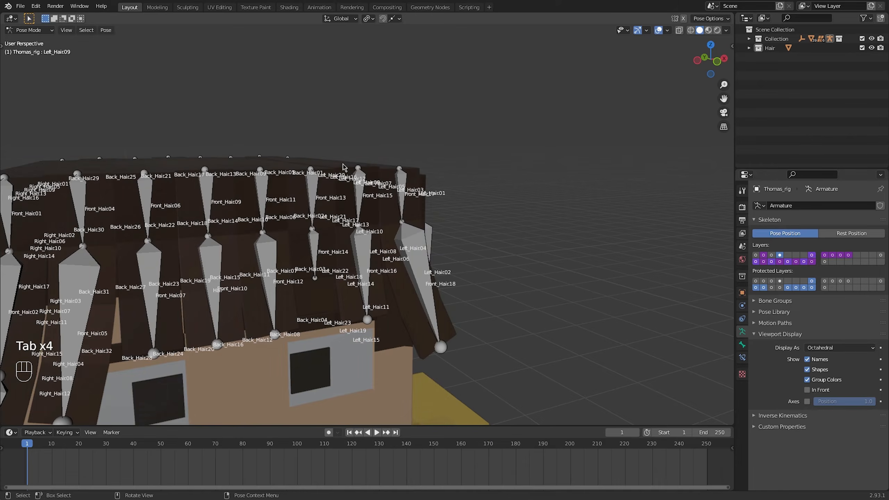
key(ctrl+Tab)
click(345, 168)
Test the rotation of the Front_Hair15 bone in Pose mode and return to editing the Hair mesh
key(Tab)
click(428, 189)
click(782, 374)
click(779, 412)
shift+click(512, 361)
click(781, 383)
click(767, 411)
key(Tab)
key(ctrl+Tab)
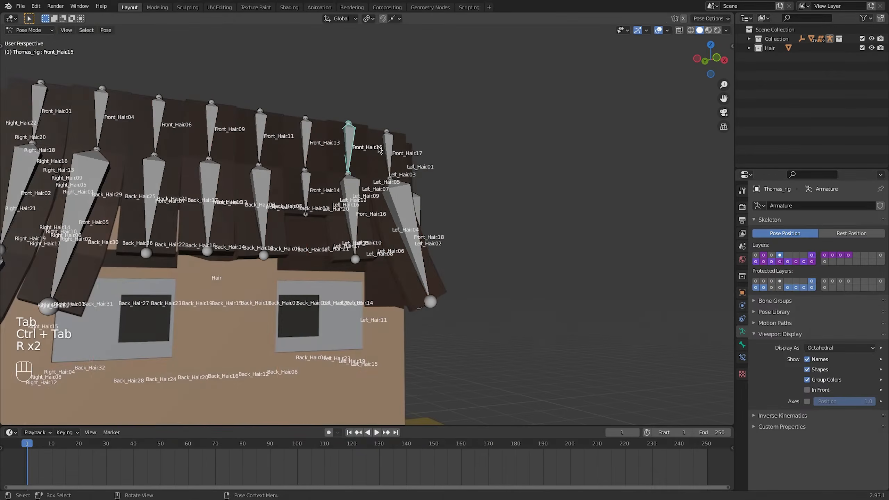
key(Tab)
Assign the first left-side strand's upper segment to Left_Hair.01 and its lower segment to Left_Hair.02
middle_drag(335, 204, 370, 245)
click(780, 319)
click(768, 412)
alt+shift+click(366, 300)
click(780, 328)
shift+middle_drag(434, 210, 424, 276)
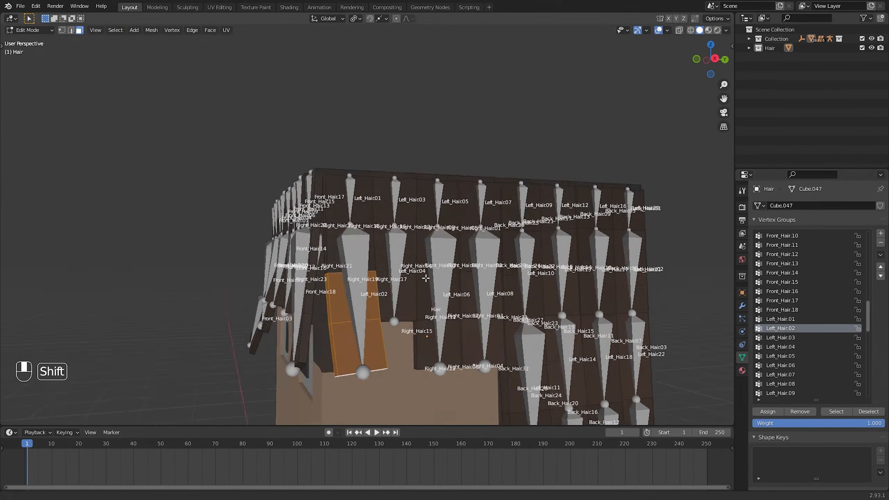
Assign the second left-side strand's upper segment to Left_Hair.03 and its lower segment to Left_Hair.04
alt+click(416, 196)
click(781, 337)
shift+click(390, 284)
click(780, 346)
Assign the third left-side strand's upper segment to Left_Hair.05 and its lower segment to Left_Hair.06
middle_drag(437, 157, 460, 229)
click(780, 356)
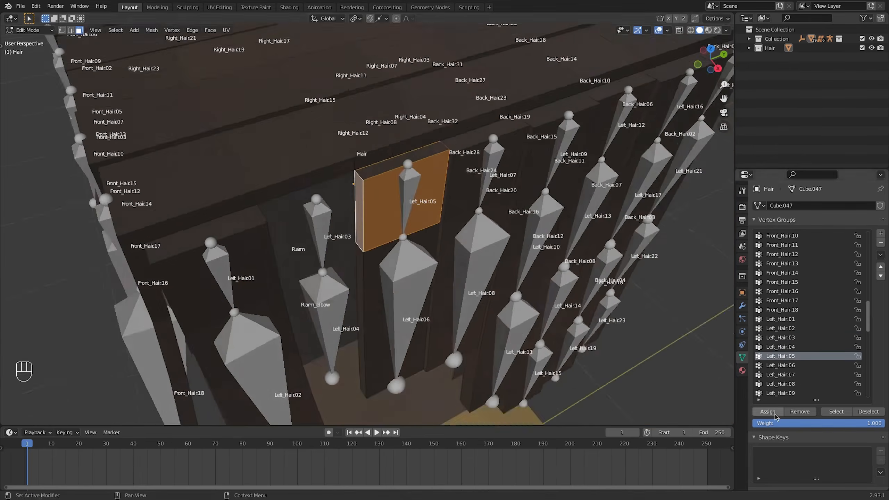
click(773, 413)
alt+shift+click(370, 303)
click(780, 365)
Assign the fourth left-side strand's upper segment to Left_Hair.07 and its lower segment to Left_Hair.08
alt+click(425, 182)
click(780, 375)
alt+click(403, 253)
alt+shift+click(405, 303)
click(780, 384)
Assign the segments of the fifth left-side strand, starting at the Left_Hair09 bone, to their matching Left_Hair vertex groups
alt+click(396, 231)
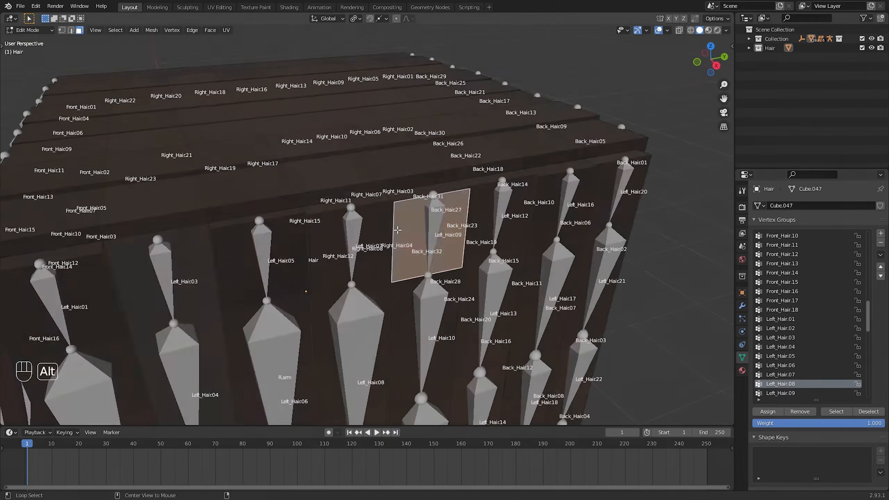
scroll(780, 315, down, 14)
click(781, 263)
click(780, 273)
click(780, 282)
click(771, 413)
Select the segments of the next left-side strand and assign each to its matching Left_Hair vertex group
alt+click(420, 232)
middle_drag(455, 182, 455, 217)
alt+shift+click(413, 214)
click(780, 291)
middle_drag(426, 273, 402, 241)
click(781, 300)
middle_drag(379, 345, 371, 315)
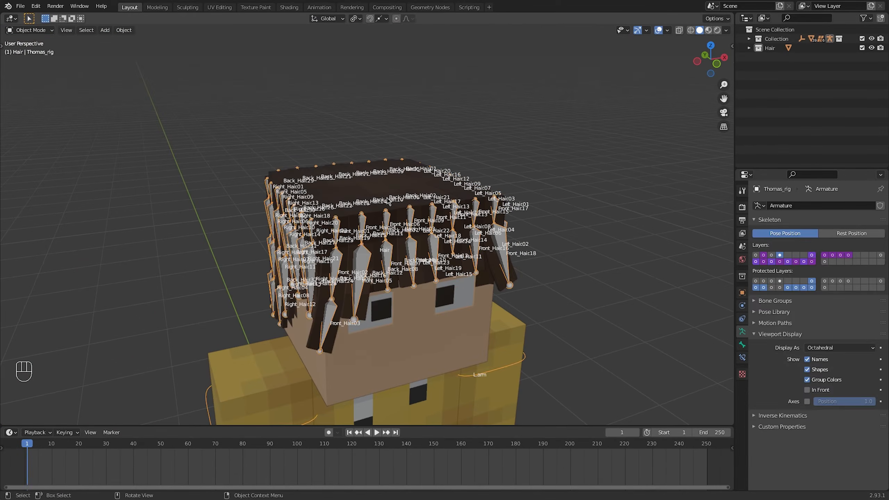
Enter Edit mode on the Hair mesh and select the upper segment's outer face on every right-side strand
key(Tab)
middle_drag(399, 201, 373, 203)
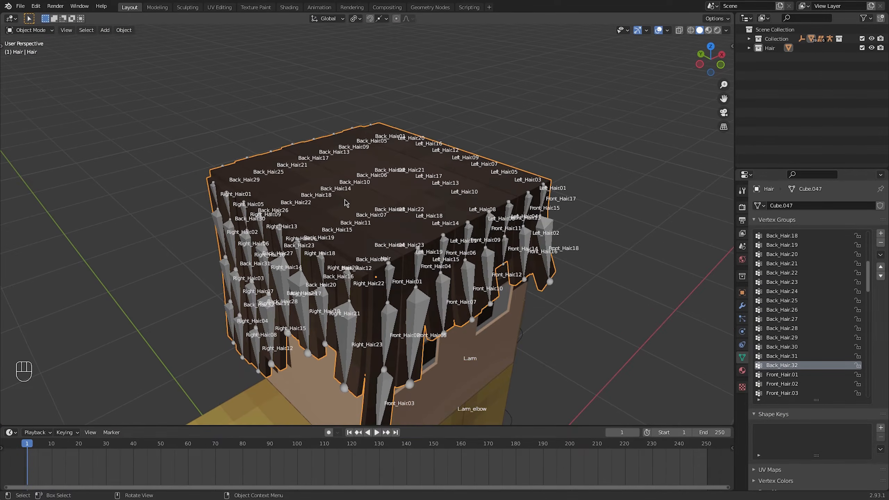
key(Tab)
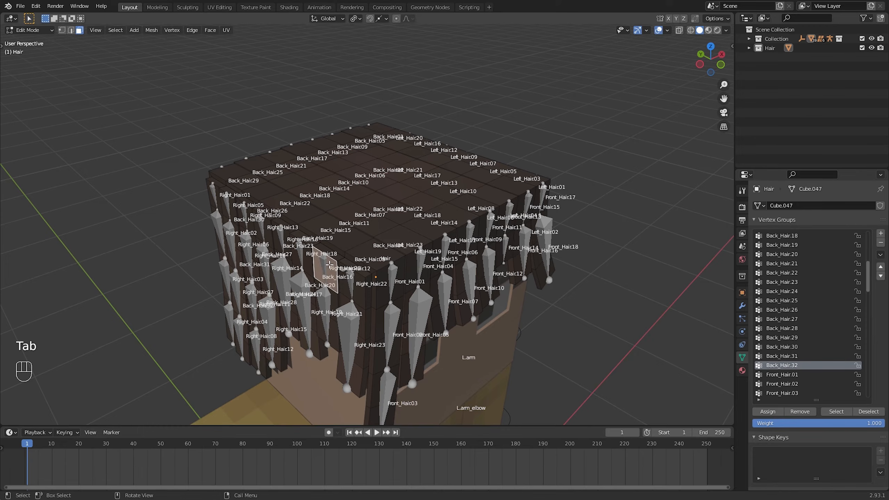
middle_drag(329, 264, 378, 267)
shift+middle_drag(301, 300, 429, 272)
shift+click(574, 233)
shift+click(469, 247)
shift+click(411, 249)
shift+click(333, 255)
shift+click(279, 261)
shift+click(159, 268)
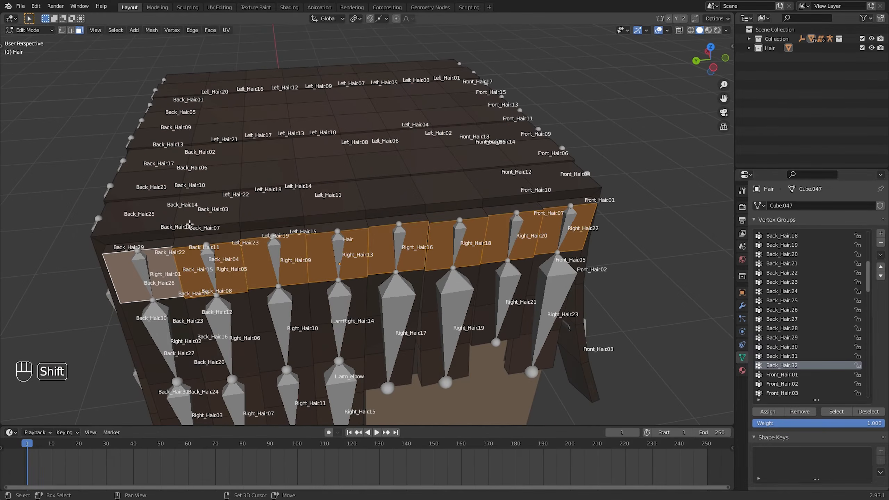
Select the left-side strands' upper faces as well, extend the selection to all linked faces and hide it
middle_drag(189, 223, 362, 166)
shift+click(251, 195)
shift+click(355, 217)
shift+click(403, 227)
shift+click(446, 234)
shift+click(545, 241)
key(ctrl+l)
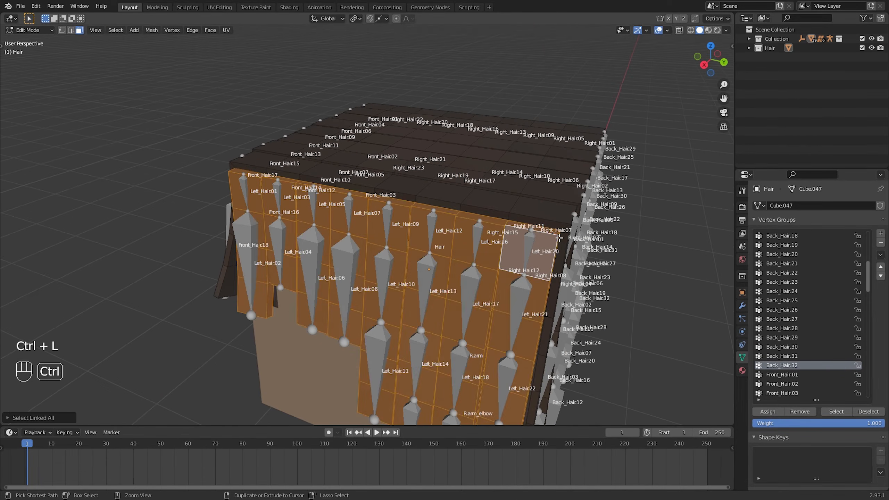
scroll(525, 239, down, 5)
middle_drag(525, 238, 378, 231)
middle_drag(315, 227, 427, 227)
scroll(419, 227, up, 2)
key(h)
Switch to the right orthographic view, select the armature and hide its bone names in the viewport
middle_drag(340, 220, 394, 243)
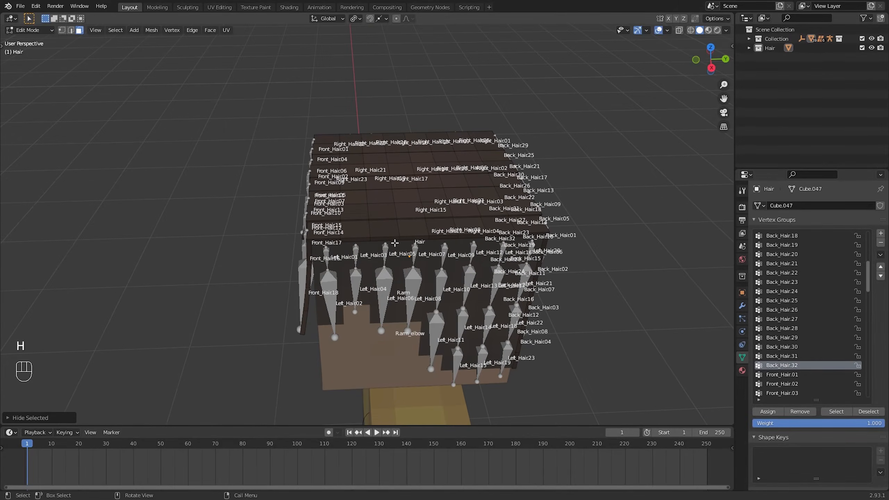
click(711, 68)
shift+middle_drag(454, 151, 447, 299)
scroll(379, 219, up, 5)
key(ctrl+Tab)
click(432, 241)
click(807, 359)
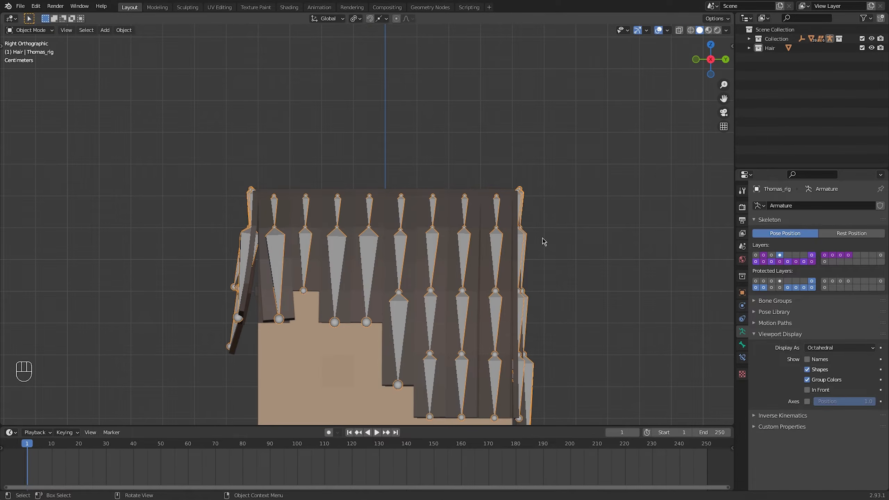
Select the entire top layer of the Hair mesh in wireframe display and assign it to the Hair vertex group
click(457, 200)
key(Tab)
middle_drag(457, 199, 393, 215)
scroll(393, 214, up, 5)
scroll(393, 214, down, 9)
click(711, 59)
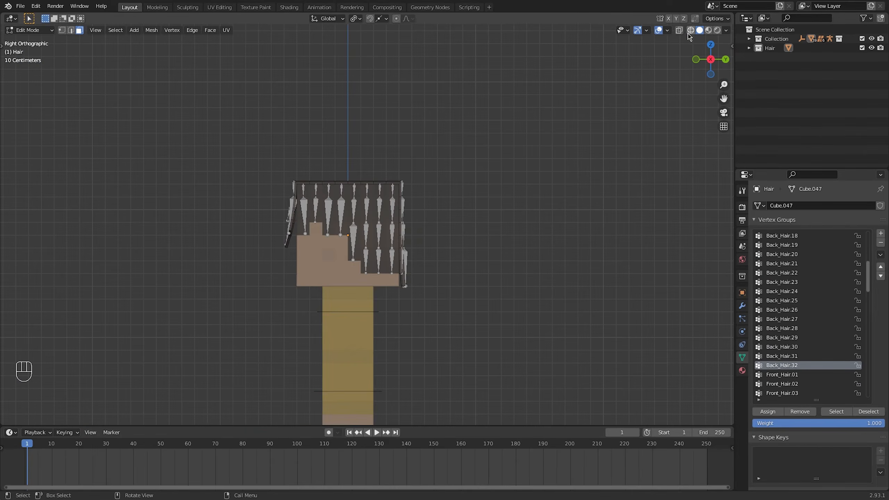
click(691, 30)
drag(280, 169, 525, 227)
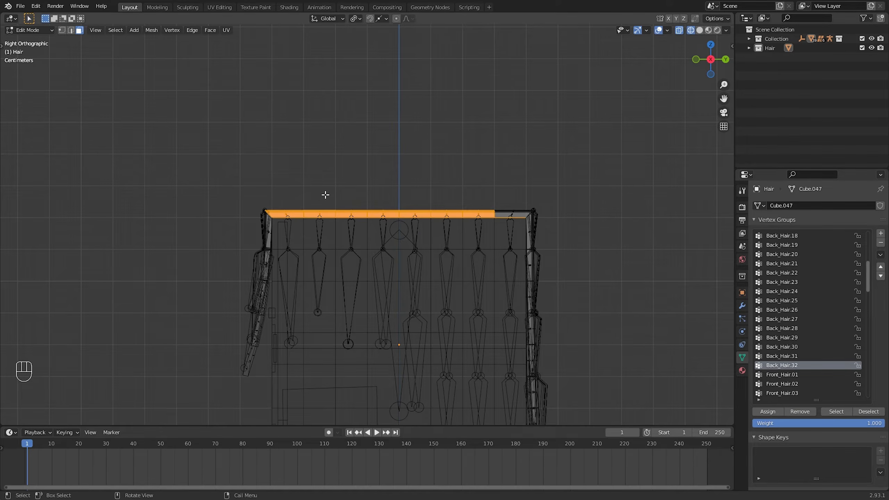
shift+drag(525, 187, 269, 251)
middle_drag(260, 238, 389, 258)
key(g)
key(g)
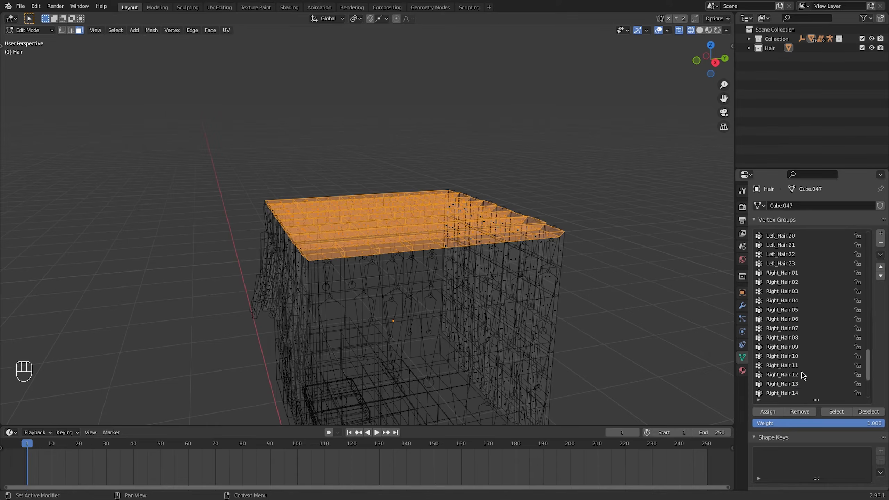
key(Tab)
key(Tab)
Reveal the hidden hair geometry and return the viewport to solid shading
key(alt+h)
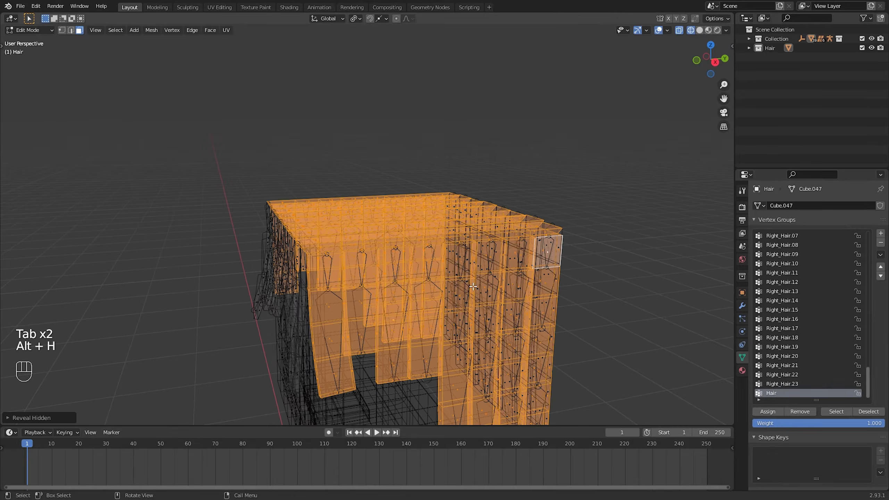
key(ctrl+Tab)
click(699, 31)
Select the armature and test moving and rotating a hair bone in Pose mode, cancelling each transform
click(419, 257)
key(ctrl+Tab)
middle_drag(371, 261, 455, 258)
click(417, 222)
key(g)
right_click(429, 230)
mouse_move(434, 230)
middle_down()
mouse_move(503, 238)
mouse_move(412, 203)
mouse_move(418, 236)
mouse_move(427, 220)
middle_up()
key(r)
right_click(479, 217)
key(g)
right_click(409, 239)
Test one more bone rotation from another viewing angle, cancel it and return to Object mode
click(410, 216)
key(r)
right_click(487, 217)
middle_drag(497, 220, 476, 222)
key(ctrl+Tab)
click(502, 223)
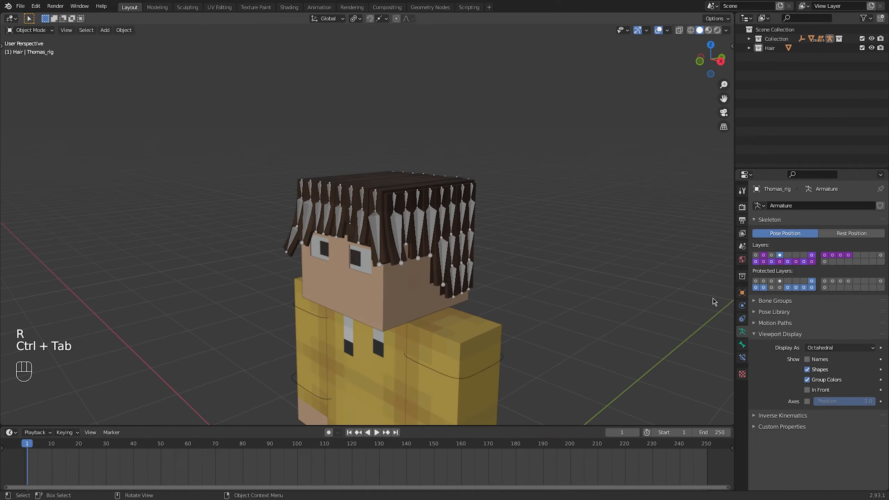
Make the armature's first bone layer visible together with the hair bone layer
shift+click(756, 256)
middle_drag(485, 233, 506, 234)
click(507, 236)
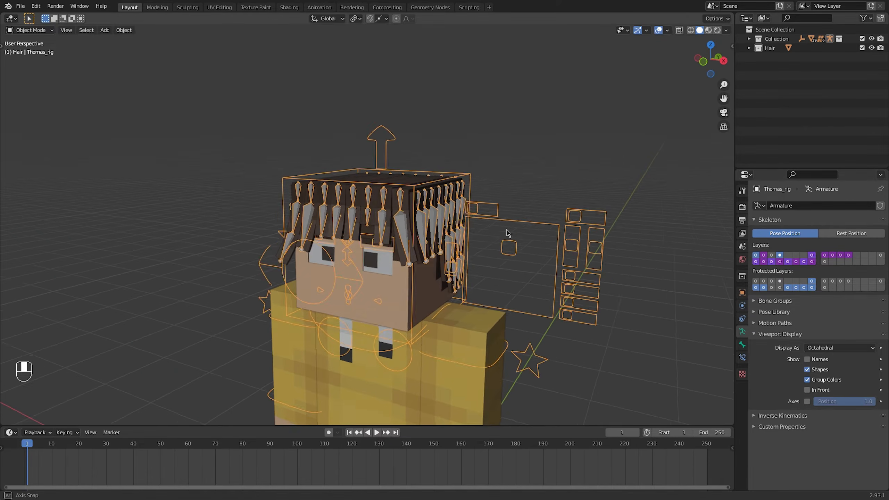
Put the armature in Pose mode with the head bone selected and show only its first bone layer
key(ctrl+Tab)
click(468, 230)
shift+click(772, 256)
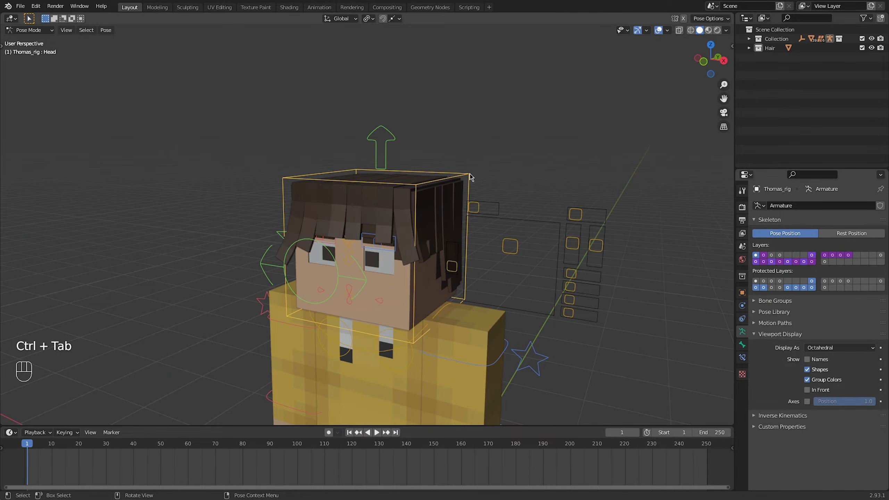
Test free trackball rotation of the head bone from several viewing angles to check how the hair follows
middle_drag(437, 196, 564, 203)
key(r)
key(r)
right_click(381, 205)
key(r)
key(r)
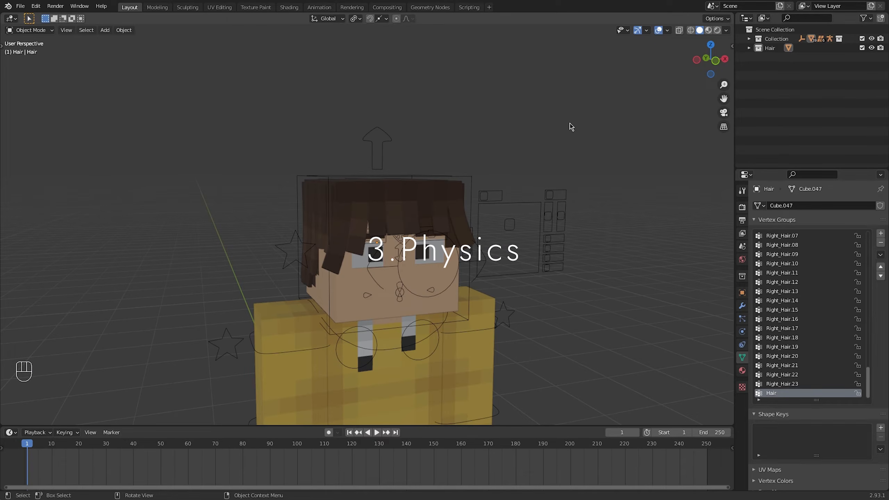
Duplicate the hair mesh in place from Object mode and move the copy into a new collection named Dynamics
click(422, 198)
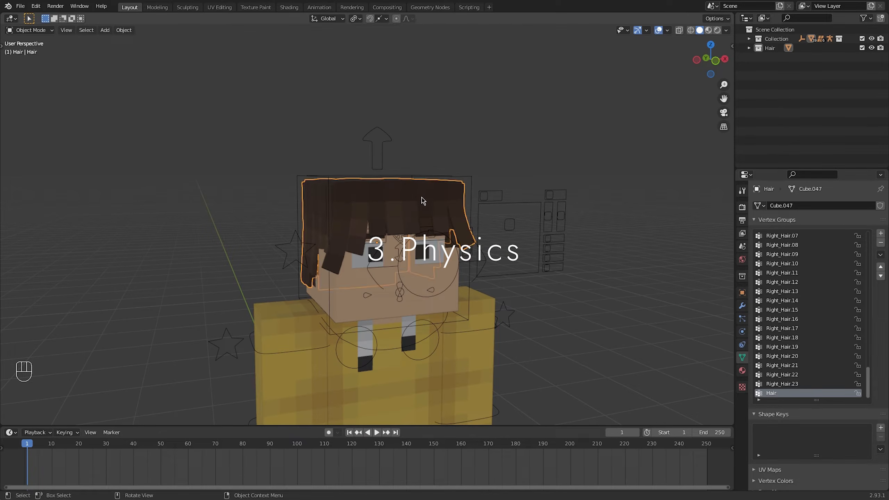
key(shift+d)
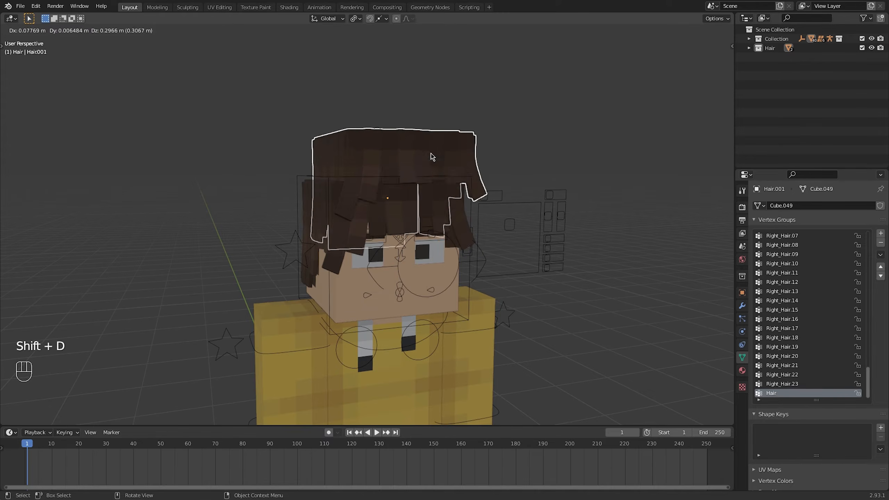
right_click(432, 157)
key(m)
click(434, 154)
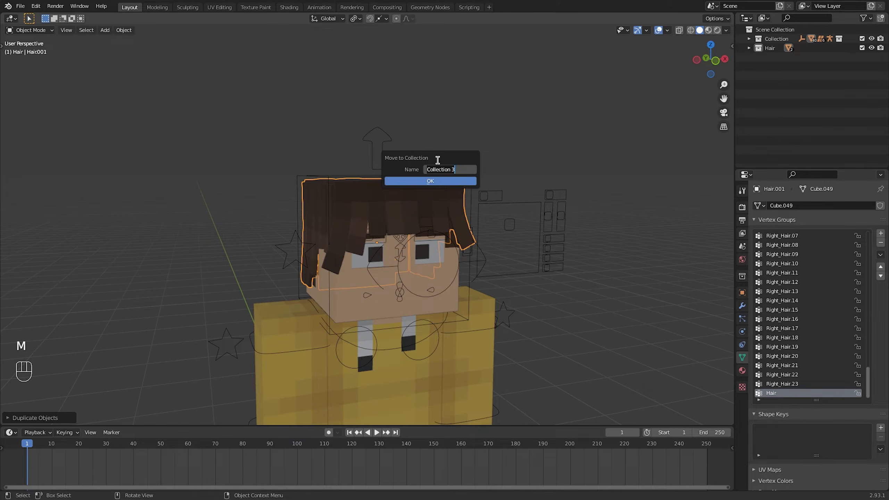
key(Return)
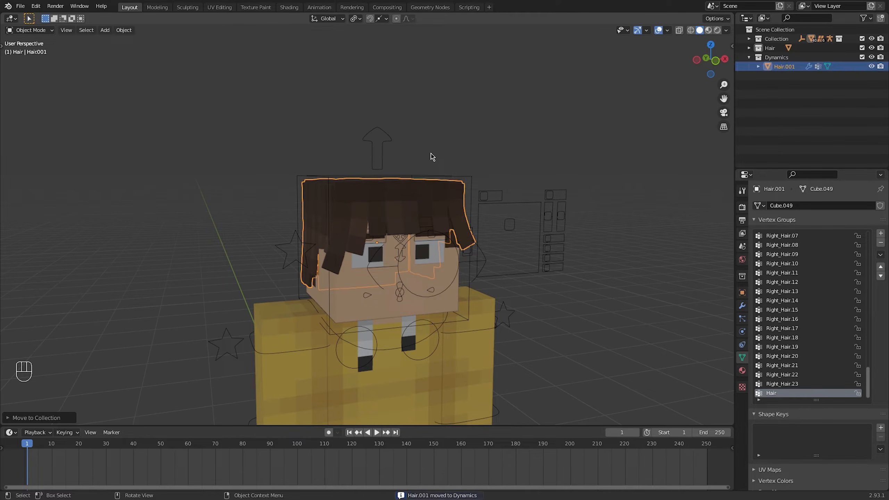
Exclude the Collection and Hair collections from the view layer and rename the duplicated hair Hair_Cloth
click(862, 39)
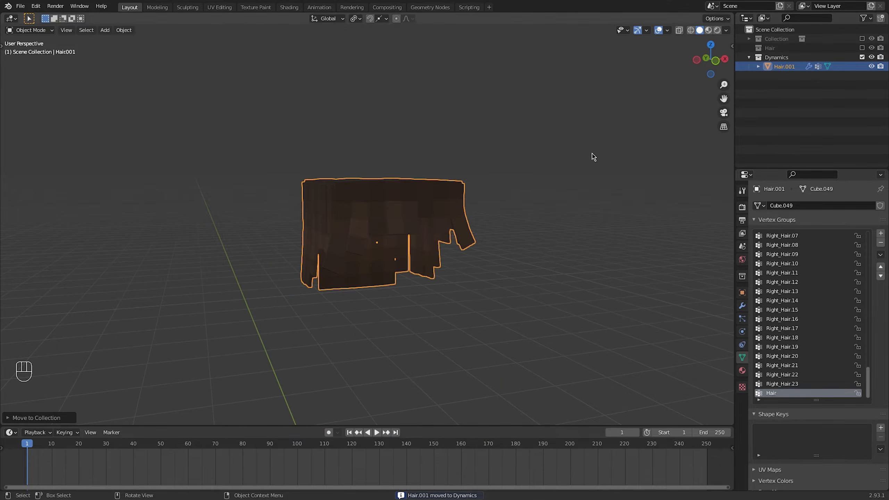
middle_drag(592, 153, 490, 196)
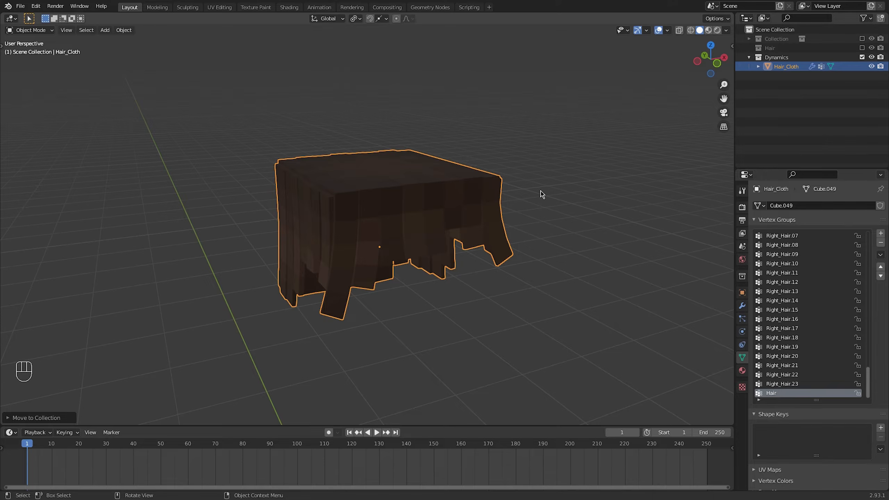
mouse_move(476, 204)
middle_down()
mouse_move(397, 205)
mouse_move(470, 205)
middle_up()
Select the outer faces of all strands on the front and first side of Hair_Cloth in Edit mode
key(Tab)
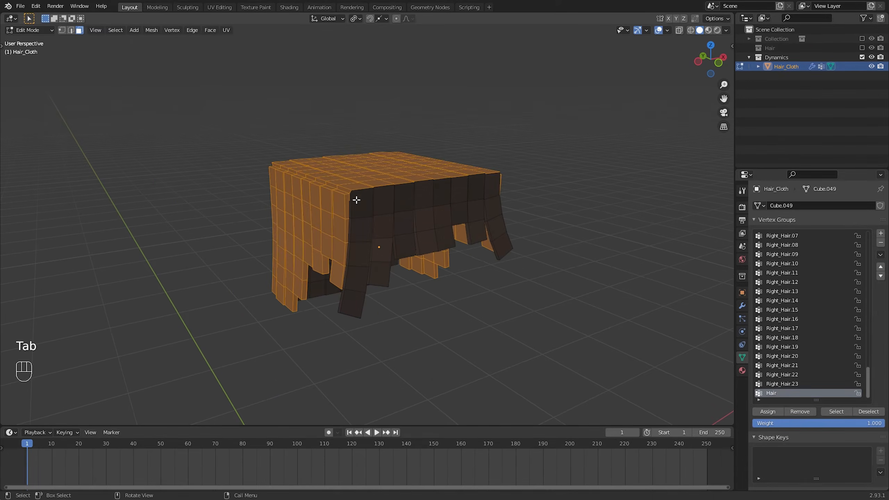
click(356, 200)
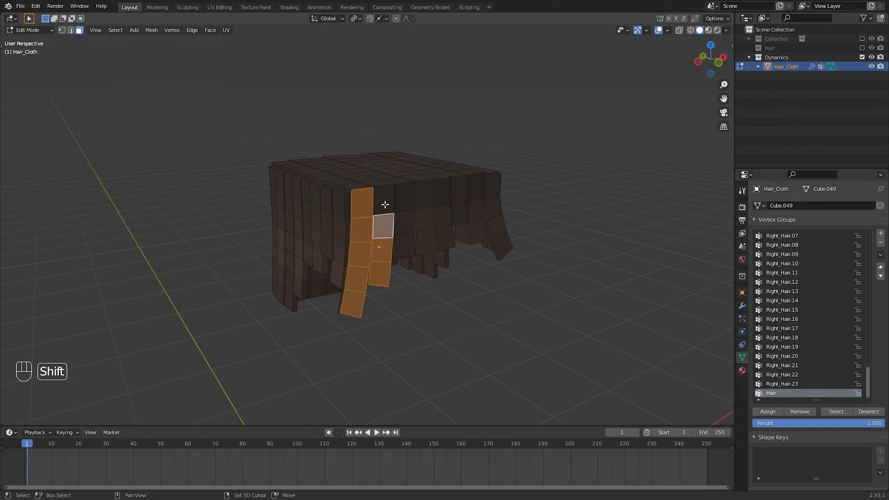
middle_drag(447, 239, 405, 184)
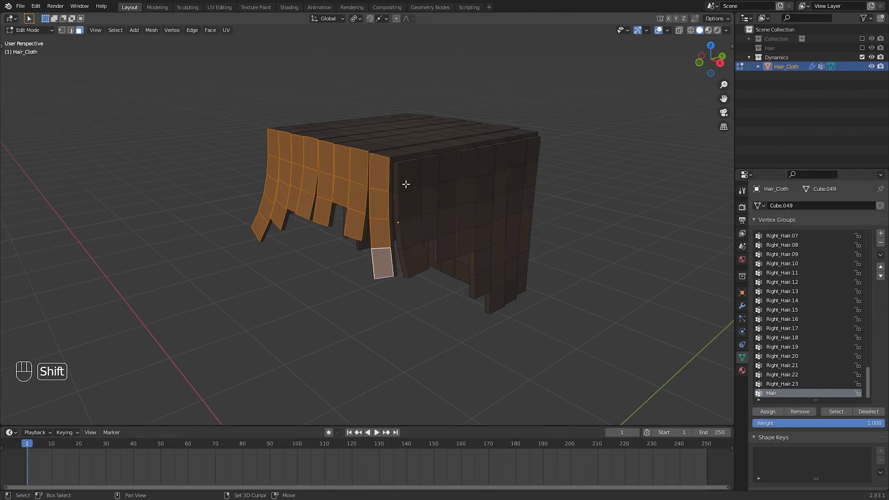
middle_drag(487, 189, 407, 132)
Add the outer faces of every strand on the back of the hair to the selection
shift+drag(406, 132, 403, 294)
shift+drag(437, 129, 440, 216)
shift+drag(436, 229, 437, 354)
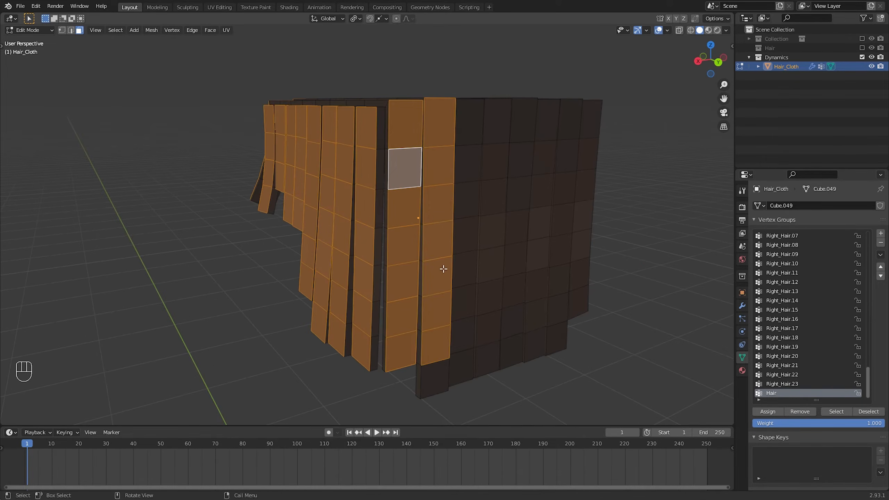
shift+click(435, 380)
shift+drag(468, 129, 463, 361)
middle_drag(497, 145, 469, 159)
shift+drag(469, 159, 460, 317)
shift+drag(456, 346, 453, 380)
shift+drag(500, 152, 494, 316)
shift+drag(490, 344, 485, 374)
shift+middle_drag(533, 154, 514, 127)
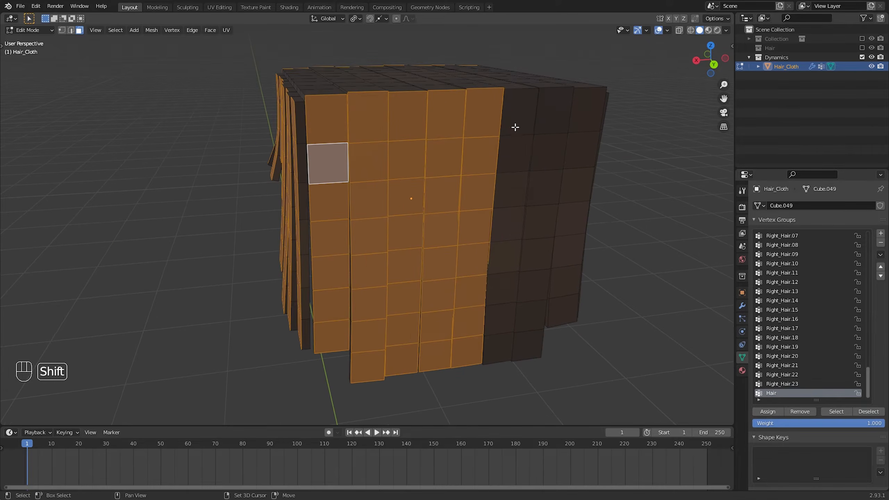
shift+drag(514, 127, 500, 345)
shift+drag(549, 129, 528, 344)
shift+drag(586, 119, 565, 303)
Add the outer faces of every strand on the remaining side of the hair to the selection
middle_drag(591, 277, 504, 261)
shift+drag(411, 113, 405, 350)
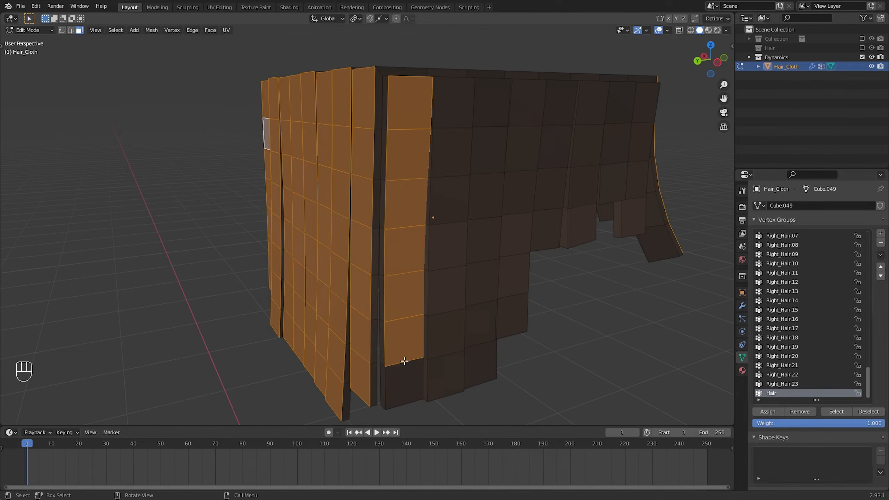
shift+click(405, 378)
shift+drag(452, 113, 445, 373)
shift+drag(490, 113, 487, 234)
shift+drag(516, 216, 513, 336)
shift+drag(553, 115, 548, 247)
shift+drag(582, 110, 587, 224)
shift+drag(613, 113, 617, 176)
shift+drag(634, 118, 637, 162)
shift+drag(640, 223, 641, 225)
Invert the selection and delete the top and inner geometry, keeping only the outer strand faces
scroll(559, 235, down, 5)
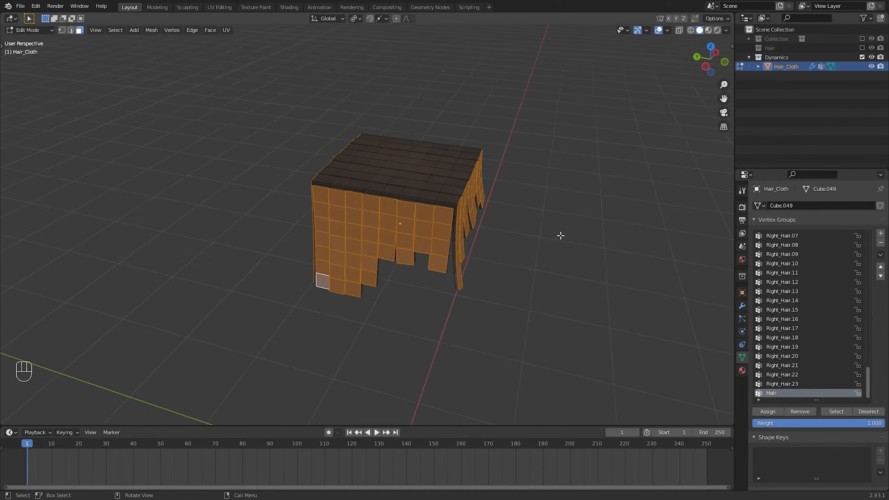
middle_drag(560, 234, 545, 282)
key(ctrl+i)
key(x)
click(420, 259)
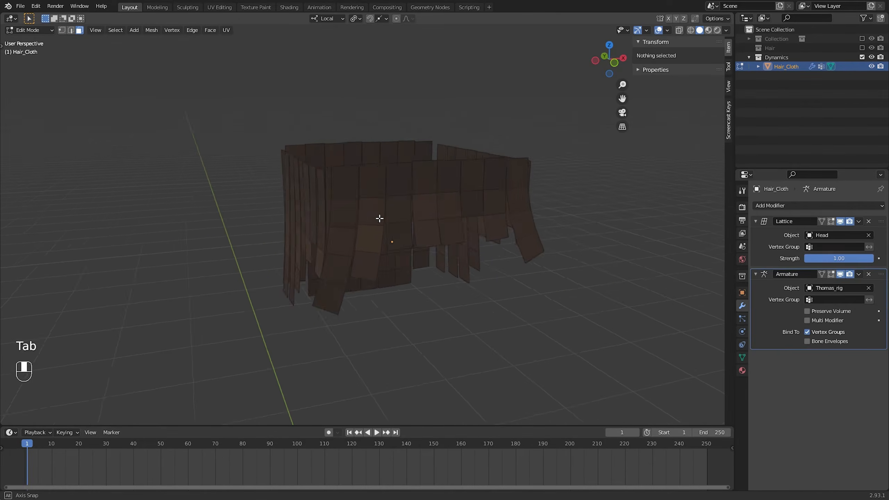
Add two centred lengthwise loop cuts to each front strand of Hair_Cloth
middle_drag(380, 219, 341, 202)
click(332, 210)
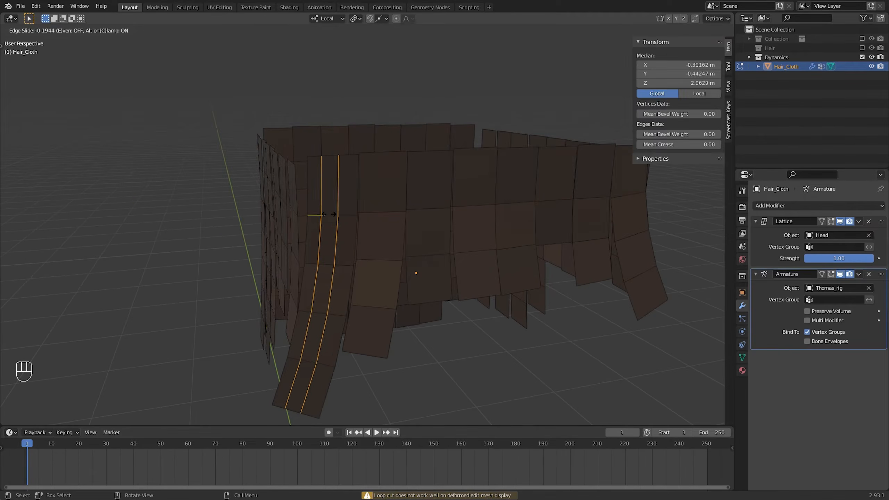
right_click(336, 212)
key(ctrl+r)
click(378, 214)
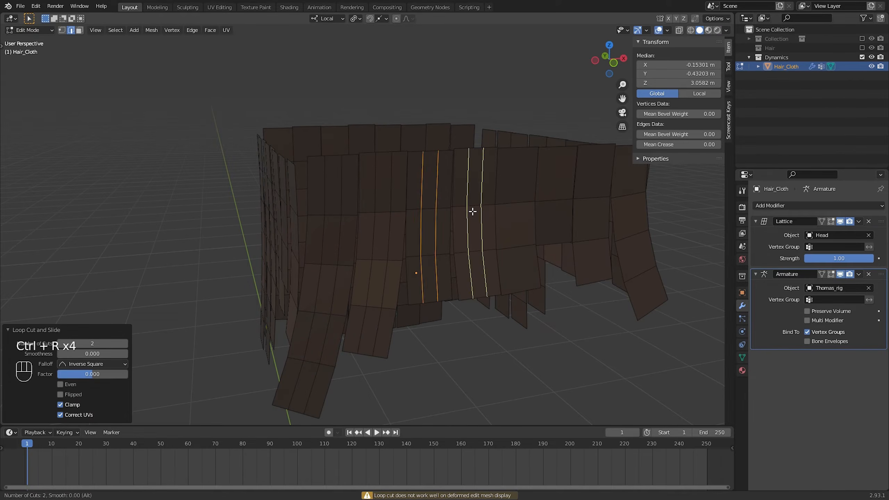
click(473, 212)
right_click(473, 212)
middle_drag(474, 212, 353, 207)
key(ctrl+r)
click(351, 207)
click(441, 209)
key(ctrl+r)
click(485, 211)
Add two centred lengthwise loop cuts to each strand on the sides and back of the hair
middle_drag(486, 210, 371, 207)
click(404, 199)
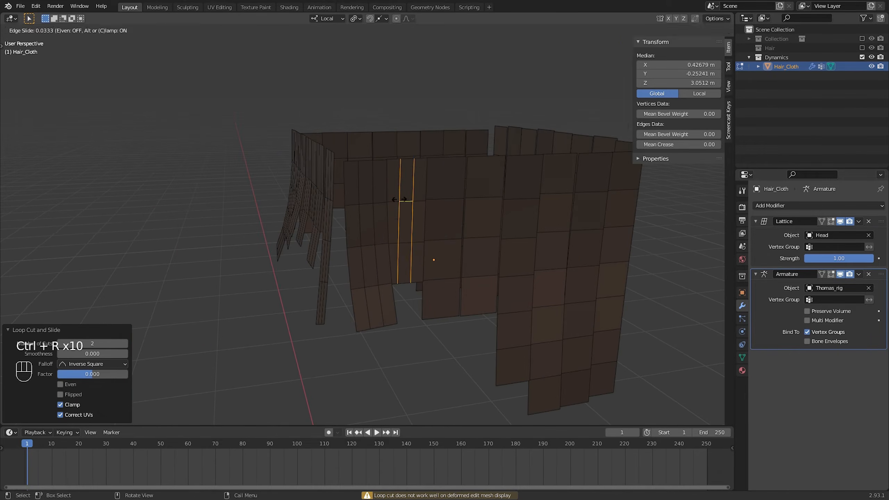
key(ctrl+r)
middle_drag(429, 202, 414, 175)
key(ctrl+r)
click(468, 205)
click(430, 190)
key(ctrl+r)
click(410, 184)
key(ctrl+r)
click(450, 167)
key(ctrl+r)
click(422, 171)
click(426, 183)
right_click(426, 182)
key(ctrl+r)
click(412, 179)
right_click(413, 178)
key(ctrl+r)
click(413, 174)
key(ctrl+r)
click(496, 168)
Select the middle face strip of every front strand in face select mode
middle_drag(497, 169, 396, 199)
click(80, 30)
alt+click(394, 197)
alt+shift+click(441, 194)
alt+shift+click(489, 190)
alt+shift+click(536, 183)
alt+shift+click(576, 183)
middle_drag(579, 183, 497, 195)
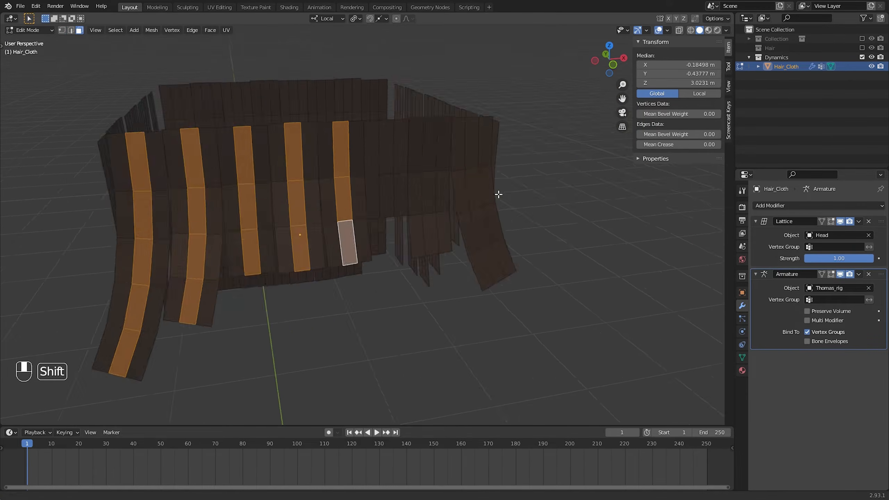
alt+shift+click(447, 178)
alt+shift+click(481, 176)
alt+shift+click(512, 173)
alt+shift+click(537, 167)
Add the middle face strips of the side and back strands to the selection
middle_drag(567, 168, 351, 213)
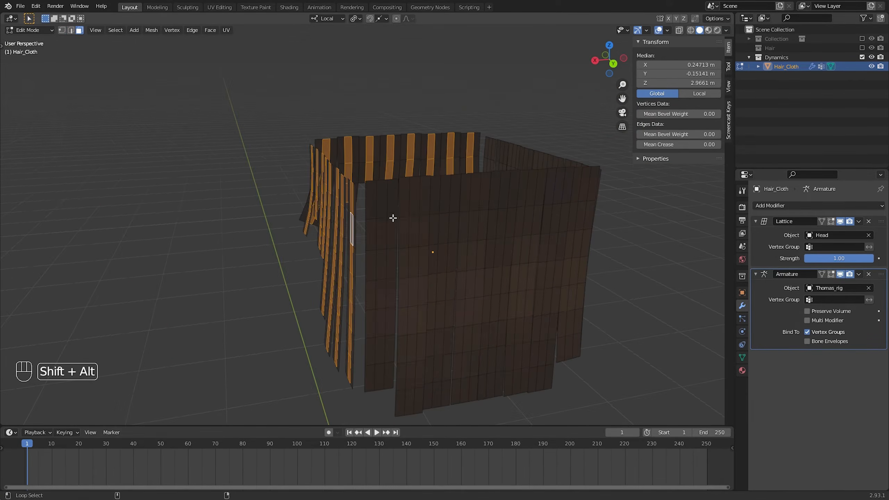
alt+shift+click(418, 213)
alt+shift+click(444, 212)
alt+shift+click(474, 211)
alt+shift+click(502, 210)
alt+shift+click(529, 210)
middle_drag(573, 206, 378, 200)
alt+shift+click(419, 199)
middle_drag(466, 201, 400, 276)
Invert the selection, delete everything except the narrow middle strips, and return to Object mode
key(ctrl+i)
key(x)
click(468, 235)
key(Tab)
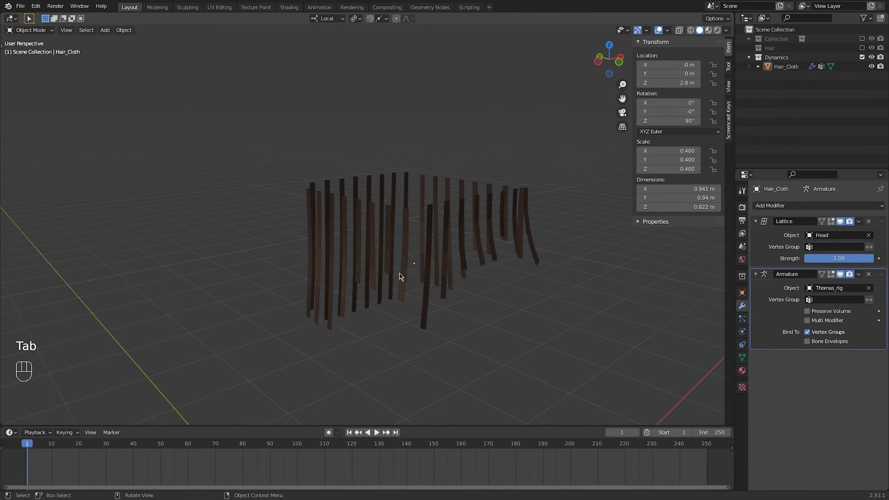
Select Hair_Cloth and enable Cloth physics on it
click(396, 241)
click(741, 344)
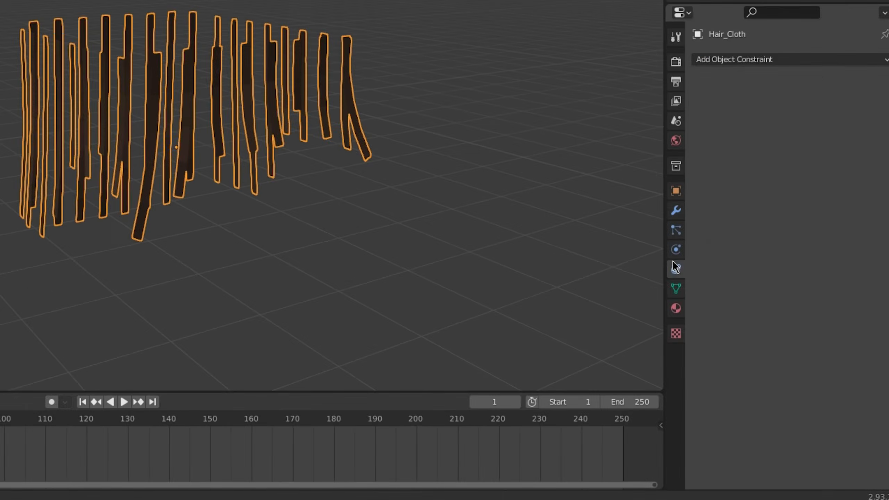
click(672, 253)
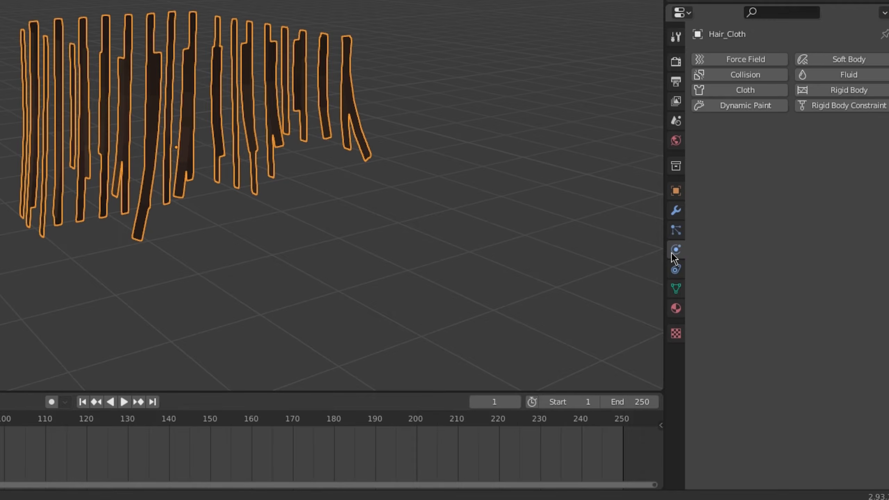
click(733, 92)
Play the cloth simulation to check how the strips behave, and return to frame 1
mouse_move(554, 285)
shift+middle_down()
mouse_move(547, 278)
mouse_move(540, 289)
shift+middle_up()
scroll(545, 280, down, 1)
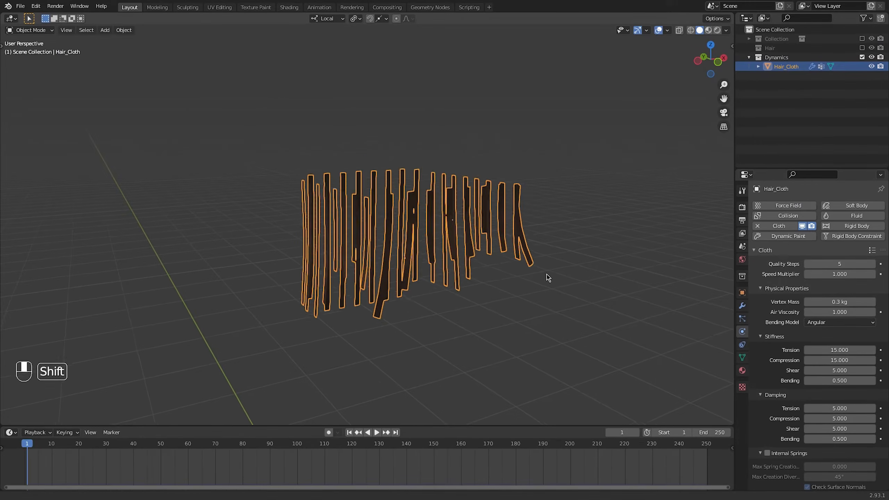
key(space)
key(space)
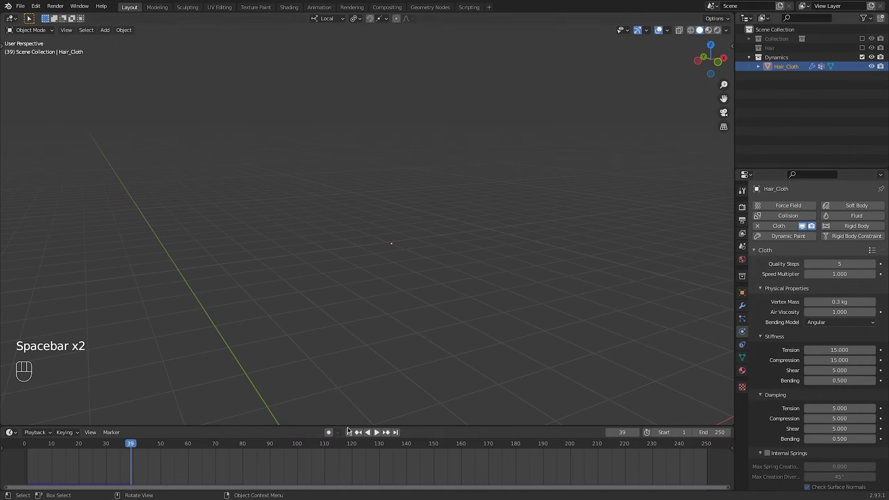
middle_drag(395, 258, 370, 245)
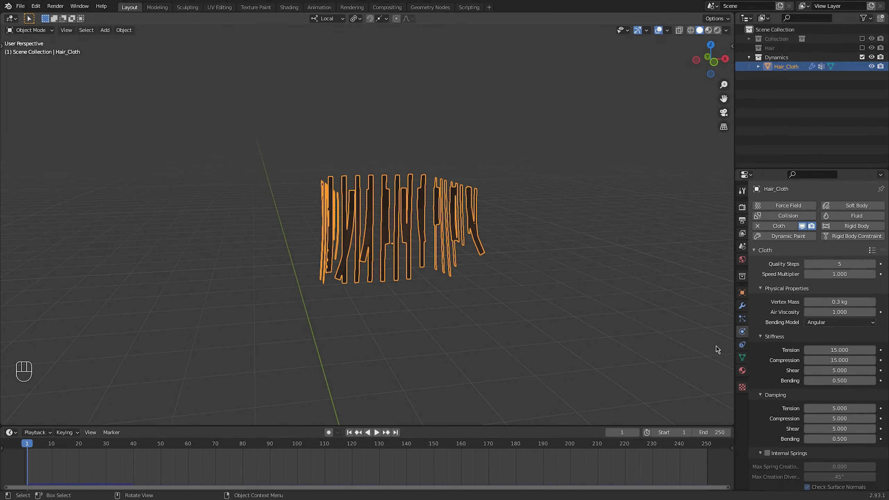
Delete all vertex groups from Hair_Cloth and add a new one named Pin
click(741, 357)
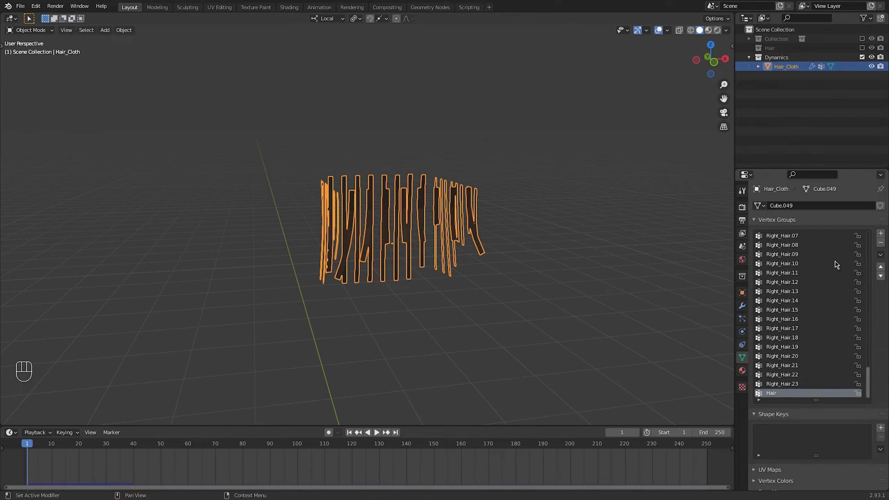
click(880, 255)
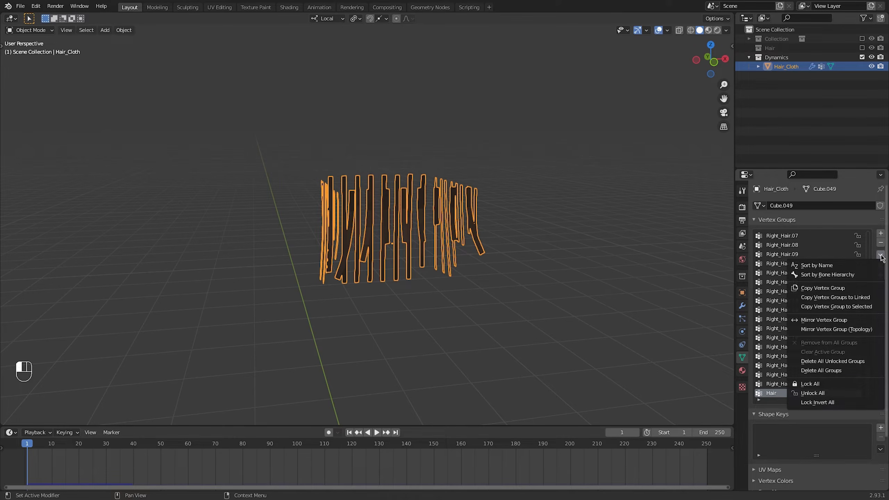
click(819, 372)
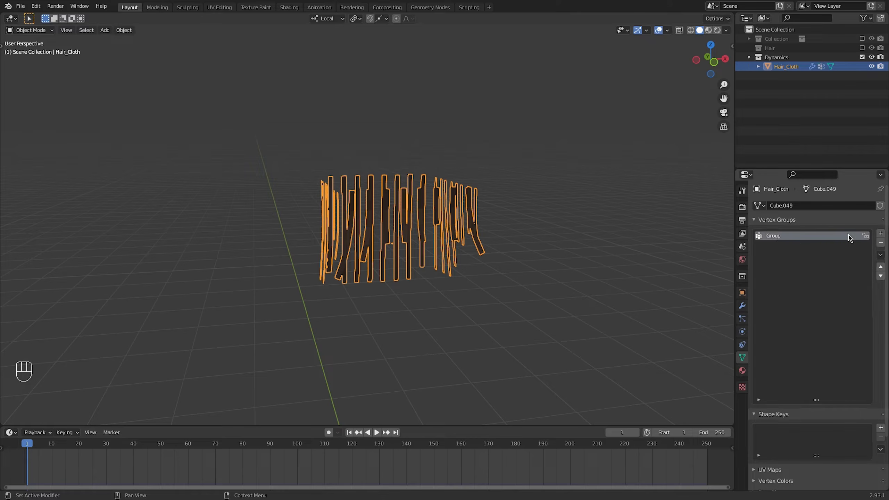
click(803, 247)
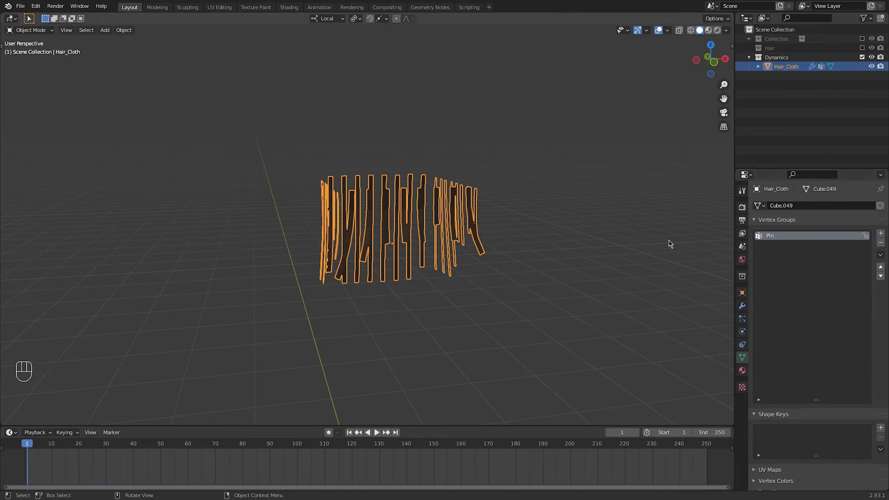
Paint a linear weight gradient on the Pin group in front view, from full weight at the strand tops downward, and return to Object mode
mouse_move(358, 214)
middle_down()
mouse_move(366, 212)
mouse_move(359, 214)
middle_up()
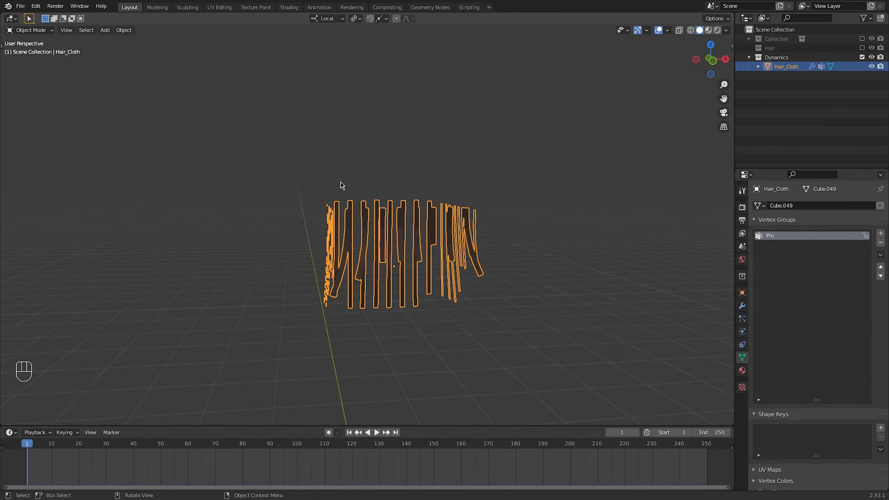
click(713, 62)
key(ctrl+Tab)
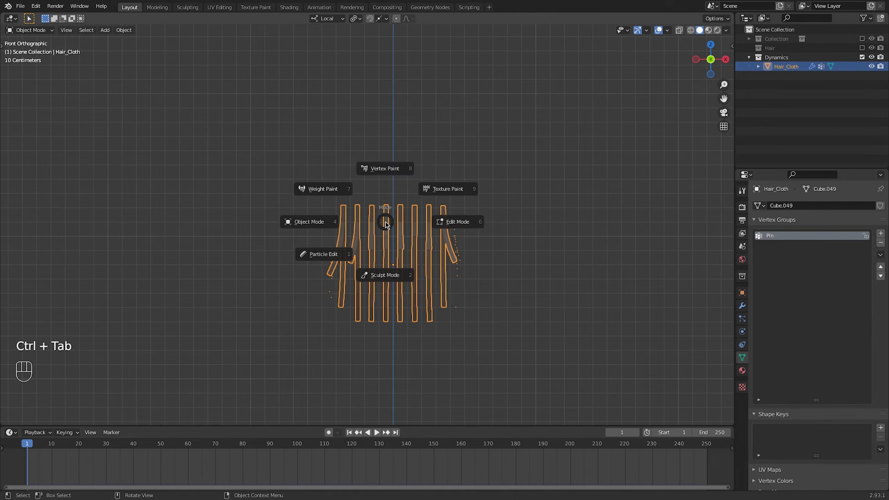
click(323, 189)
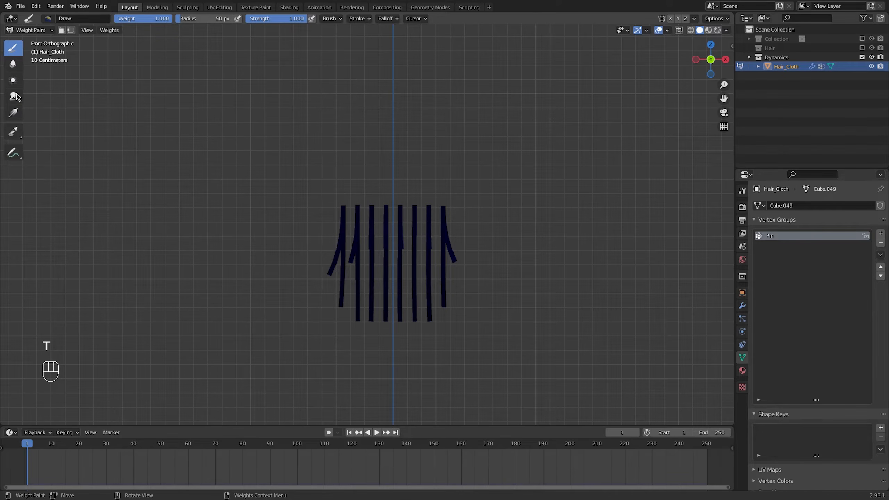
click(13, 116)
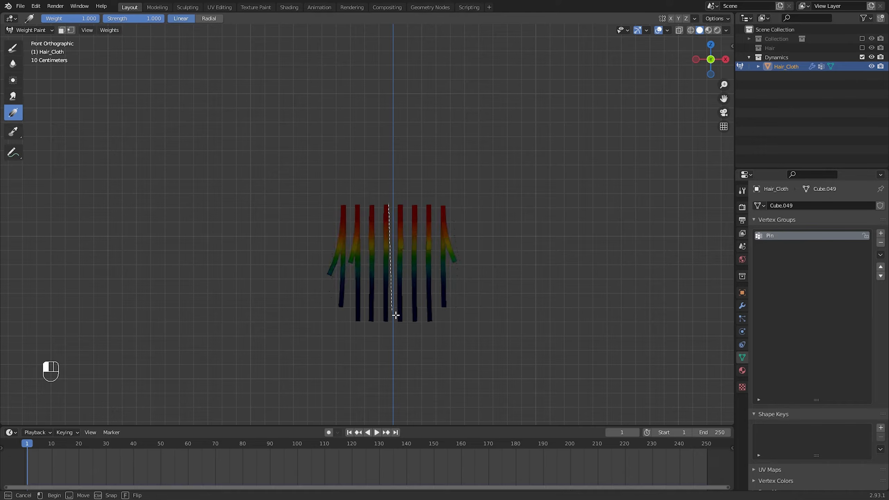
drag(393, 276, 393, 275)
mouse_move(394, 276)
middle_down()
mouse_move(446, 246)
mouse_move(536, 256)
mouse_move(366, 236)
middle_up()
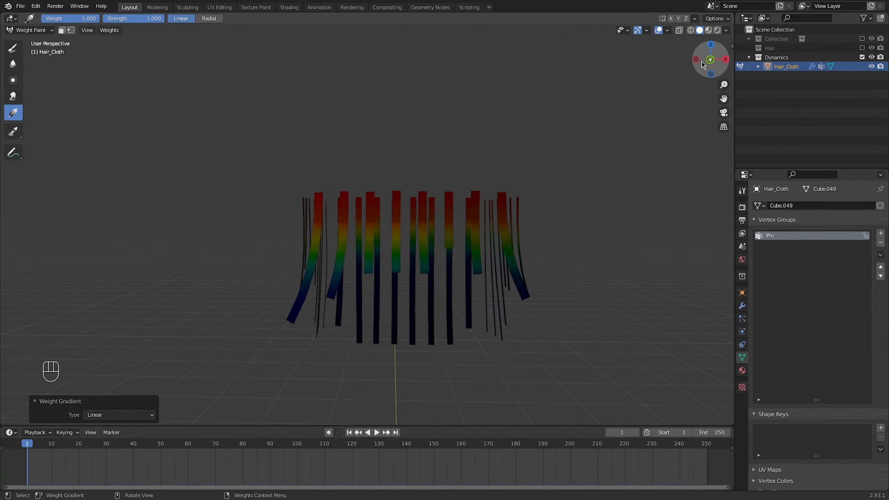
click(707, 62)
middle_drag(515, 225, 402, 227)
key(ctrl+Tab)
click(332, 234)
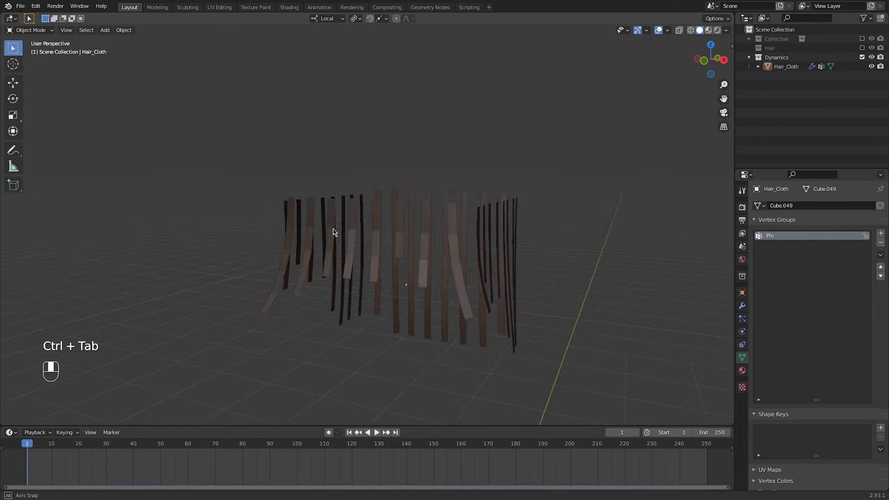
Play the simulation to see how Hair_Cloth moves before pinning, and return to frame 1
key(space)
middle_drag(333, 234, 422, 244)
key(space)
click(350, 432)
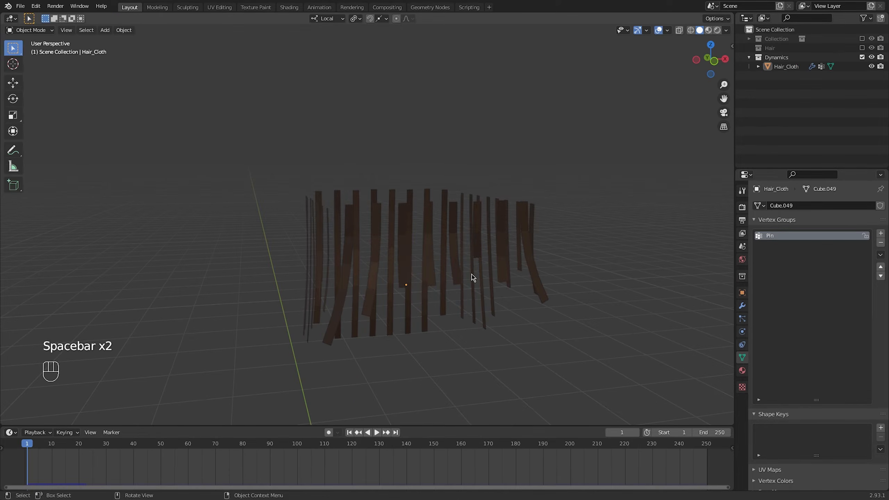
Set the Pin vertex group as the pin group in Hair_Cloth's cloth shape settings
click(407, 241)
click(742, 305)
click(868, 357)
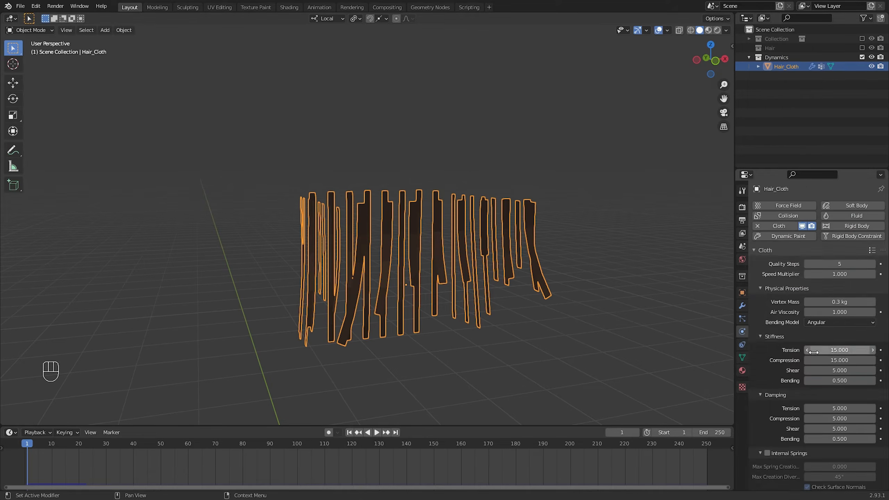
scroll(774, 340, down, 8)
scroll(774, 339, down, 1)
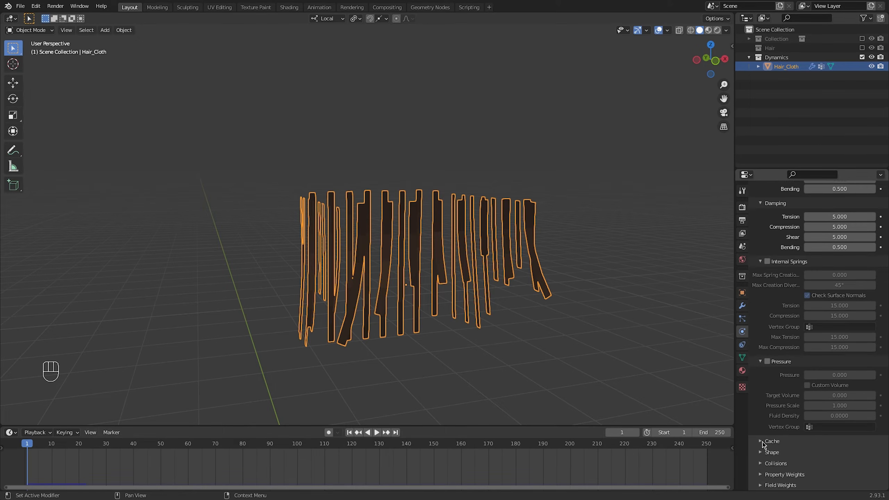
click(760, 452)
scroll(771, 400, down, 5)
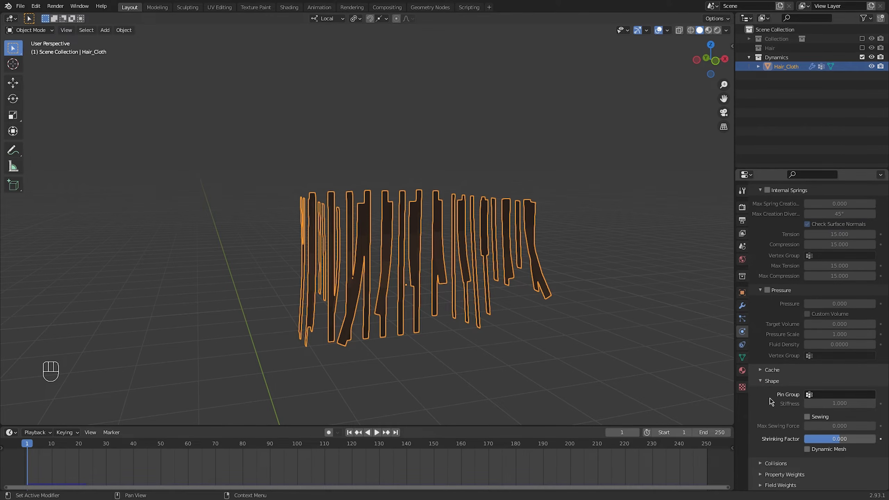
click(826, 394)
click(792, 298)
Play the simulation while moving Hair_Cloth around to test how the pinned strips swing
key(space)
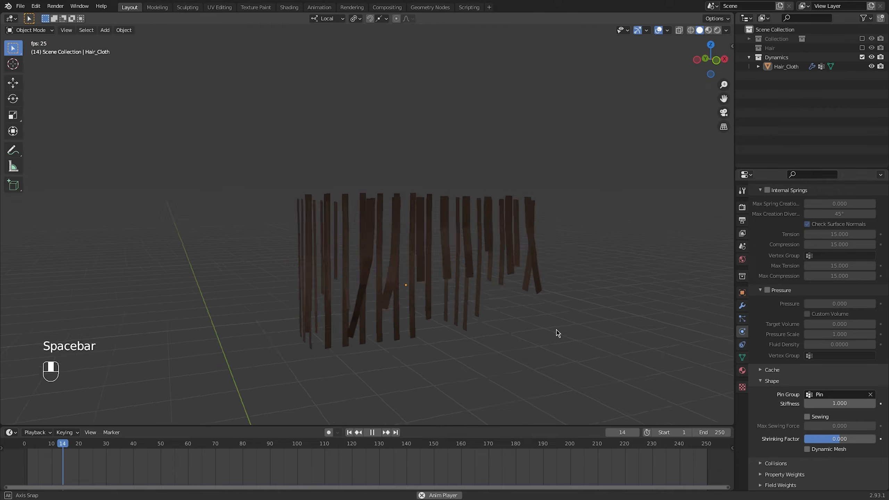
key(g)
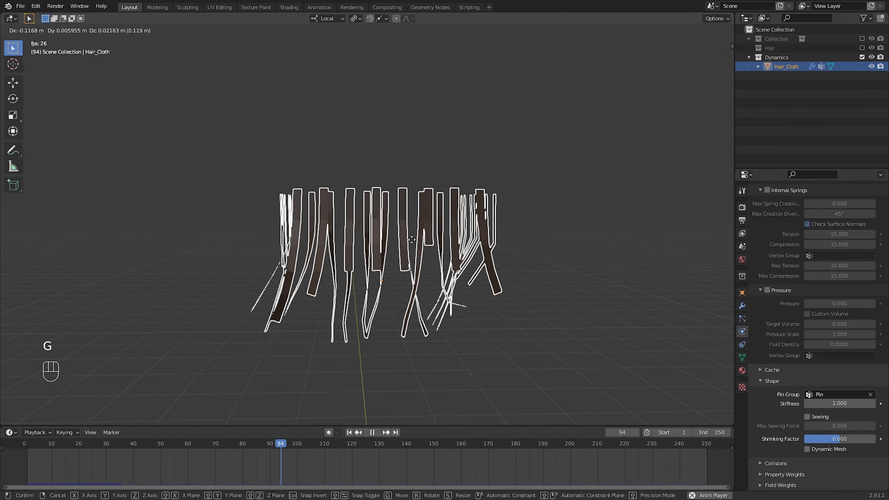
click(443, 247)
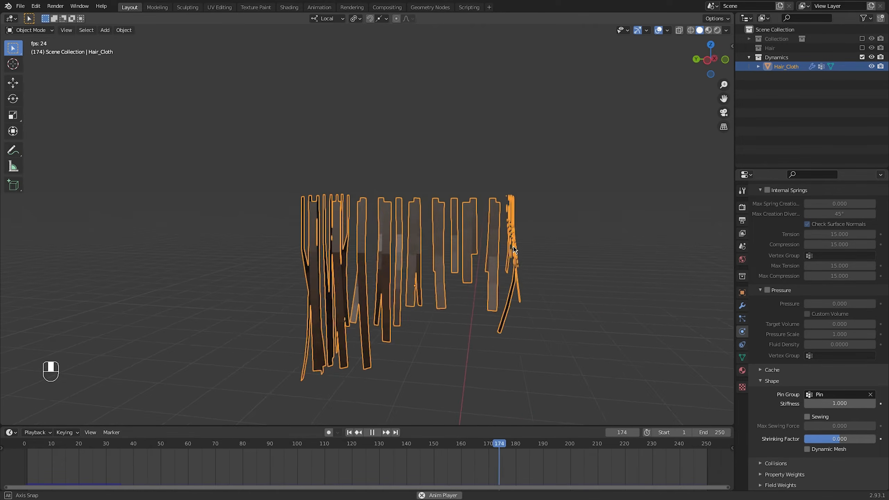
key(g)
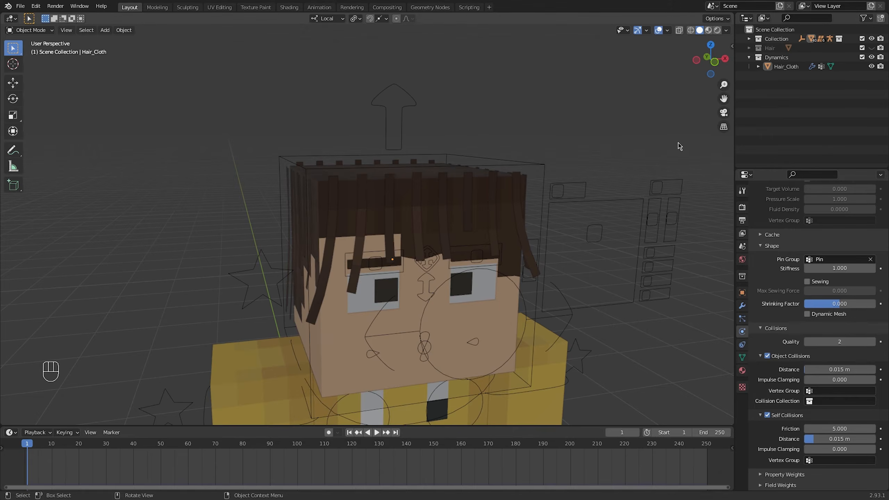
Select the character rig and display only its fourth bone layer, which holds the hair bones
middle_drag(559, 227, 460, 224)
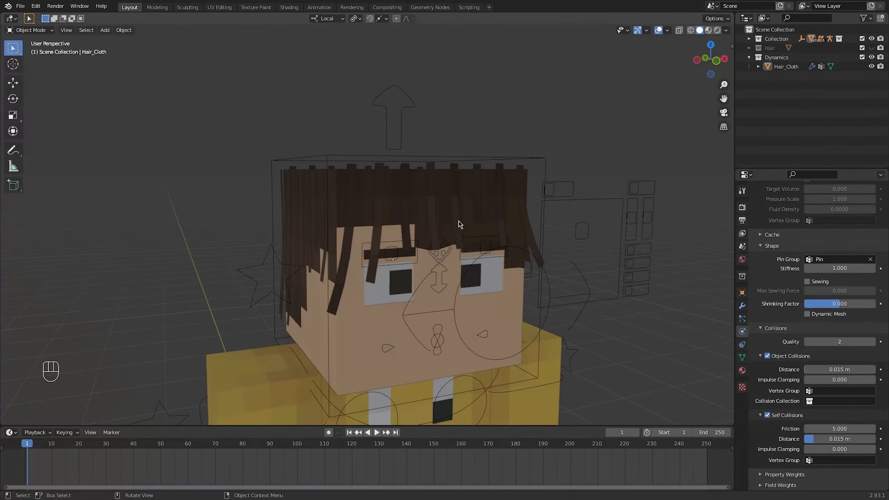
click(626, 204)
shift+click(780, 254)
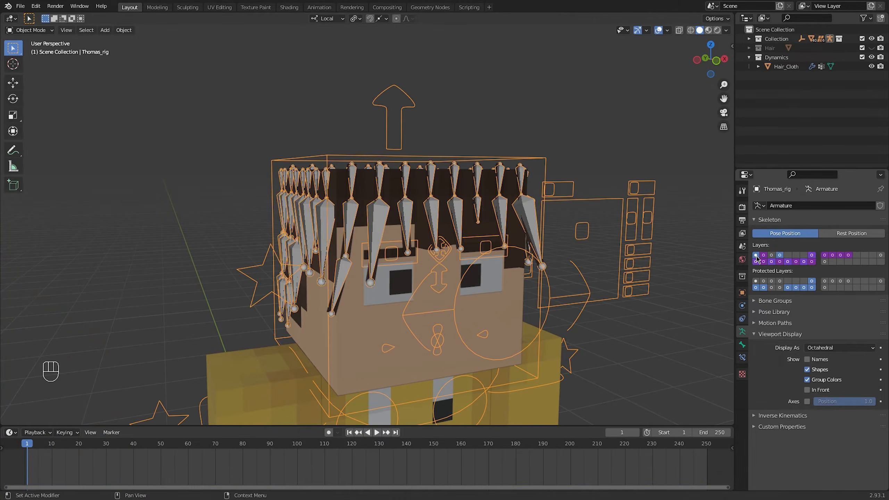
Hide the character's head, eyes, eyebrows, tongue and remaining face parts around the hair bones
middle_drag(577, 266, 386, 206)
click(388, 228)
key(h)
click(436, 301)
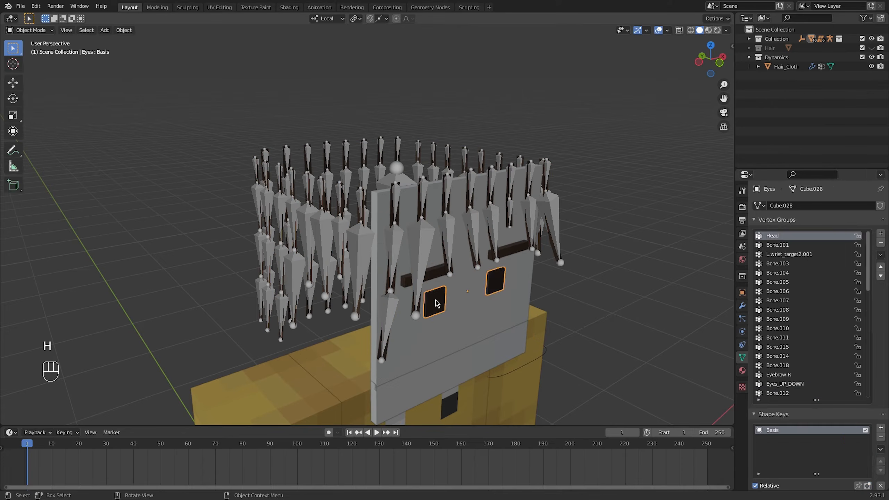
key(h)
click(435, 276)
key(h)
click(440, 300)
key(h)
click(404, 328)
key(h)
click(405, 327)
key(h)
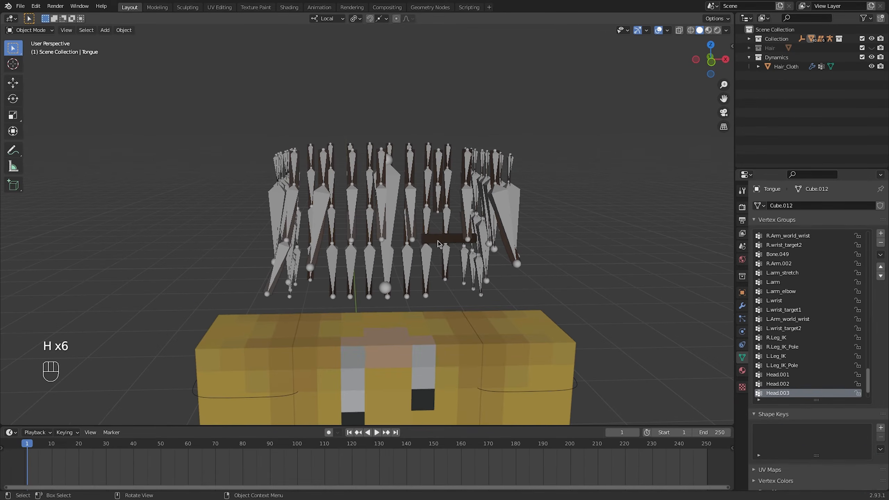
click(437, 241)
key(h)
Select Hair_Cloth and add a vertex group named Front.01 to it
middle_drag(399, 252, 545, 266)
click(545, 266)
ctrl+middle_drag(545, 266, 697, 315)
click(880, 234)
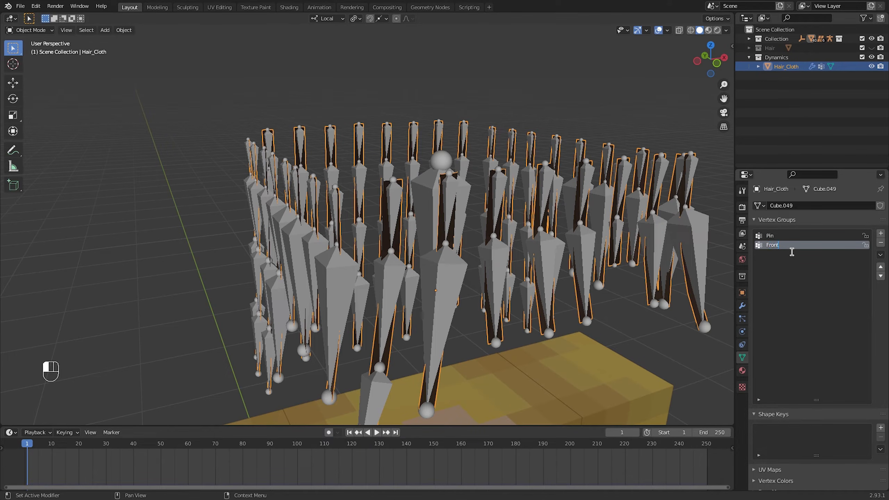
In Edit mode, assign the first front strip's edge at the joint between its second and third bones to Front.01
middle_drag(414, 274, 395, 246)
key(Tab)
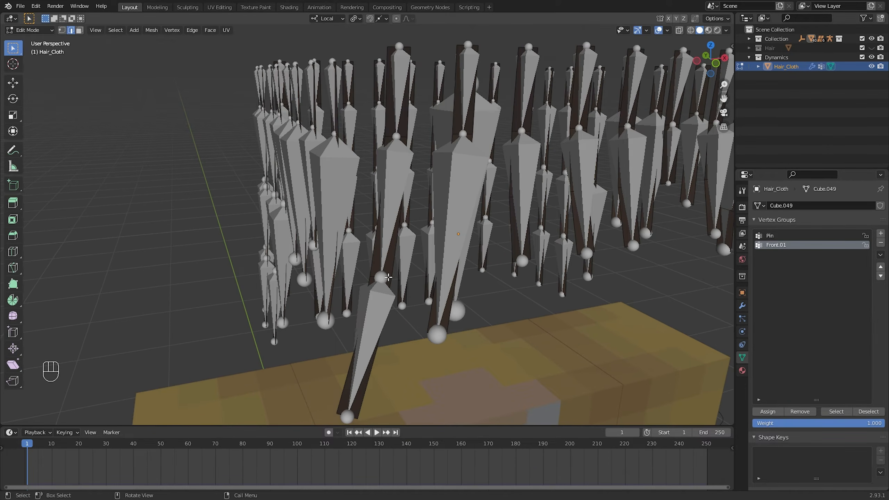
key(g)
right_click(392, 279)
click(767, 413)
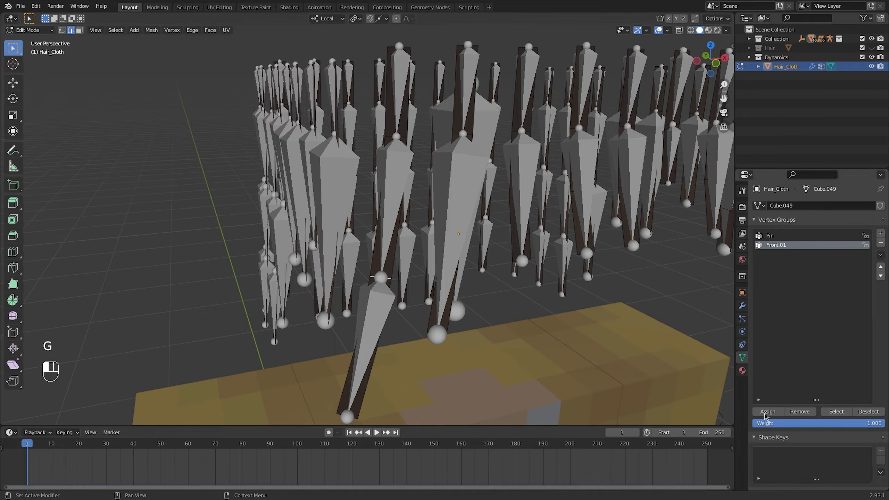
Add a vertex group named Front.02 for the same strip's tip edge, assign it, and return to Object mode
shift+middle_drag(375, 351, 377, 334)
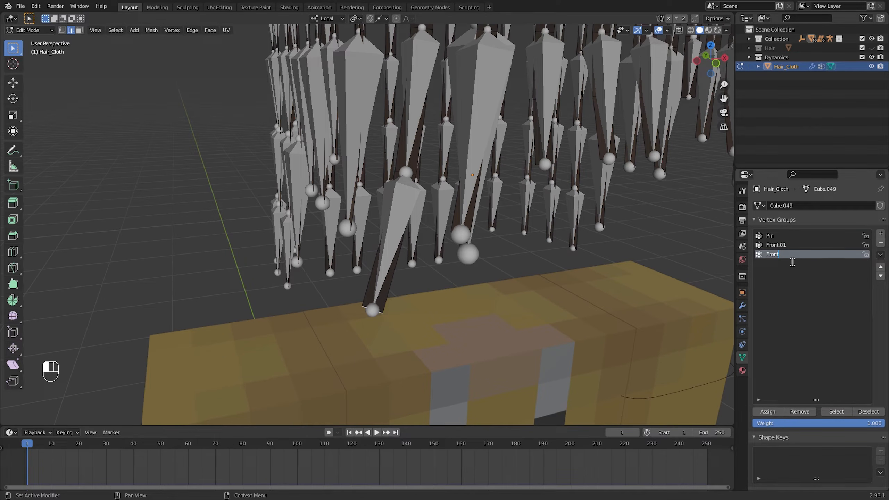
click(770, 414)
middle_drag(539, 305, 462, 271)
key(Tab)
Put the rig in Pose mode and add a Damped Track constraint to the Front_Hair.02 bone
scroll(412, 300, down, 5)
ctrl+middle_drag(461, 271, 451, 241)
middle_drag(395, 236, 425, 240)
click(414, 236)
key(ctrl+Tab)
scroll(425, 240, up, 2)
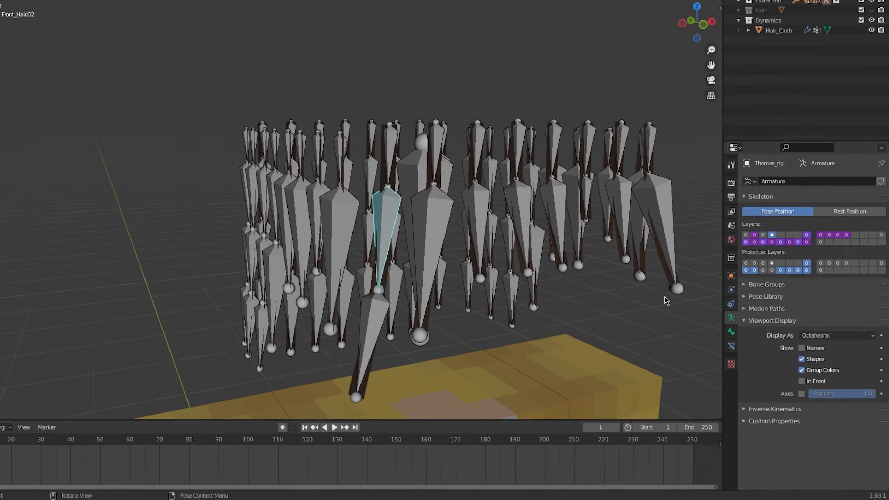
click(741, 357)
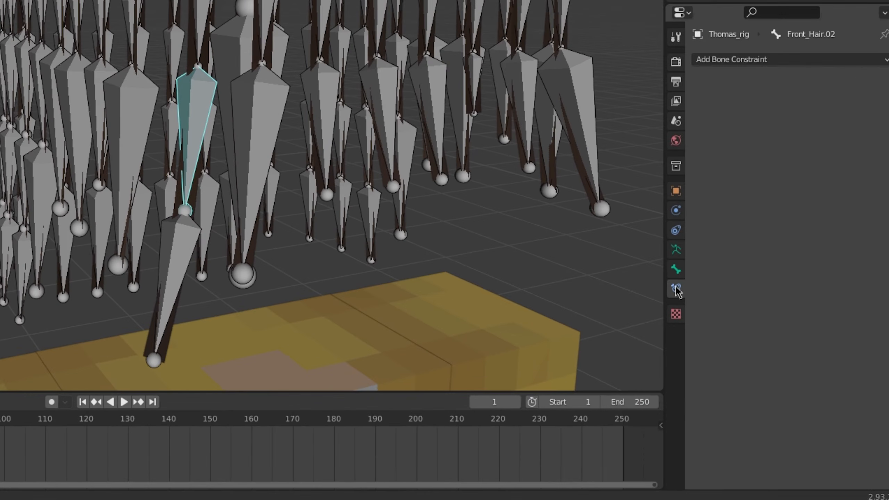
click(747, 60)
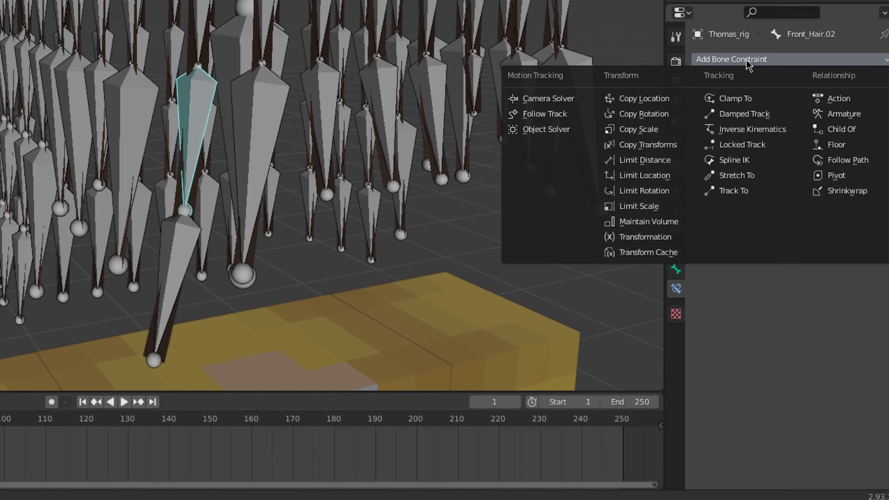
click(737, 120)
Set the Front_Hair.02 constraint's target to Hair_Cloth and its vertex group to Front.01
click(810, 106)
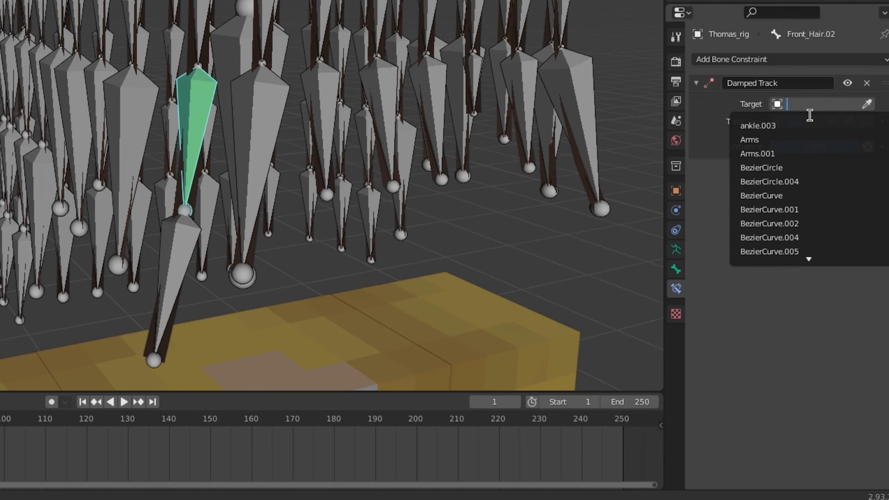
text(clot)
click(778, 128)
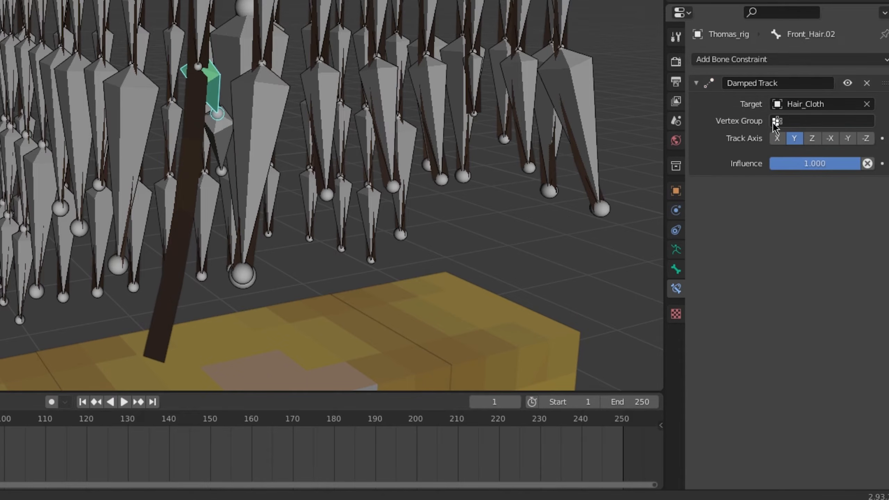
click(805, 123)
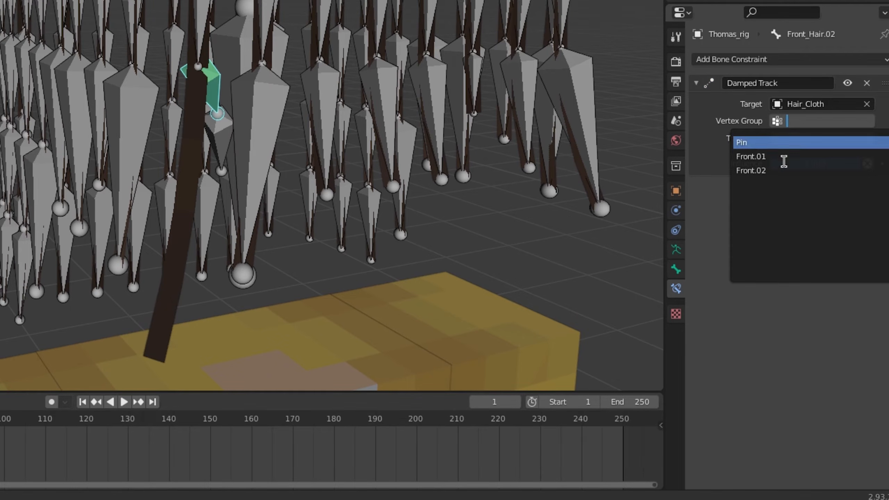
click(783, 157)
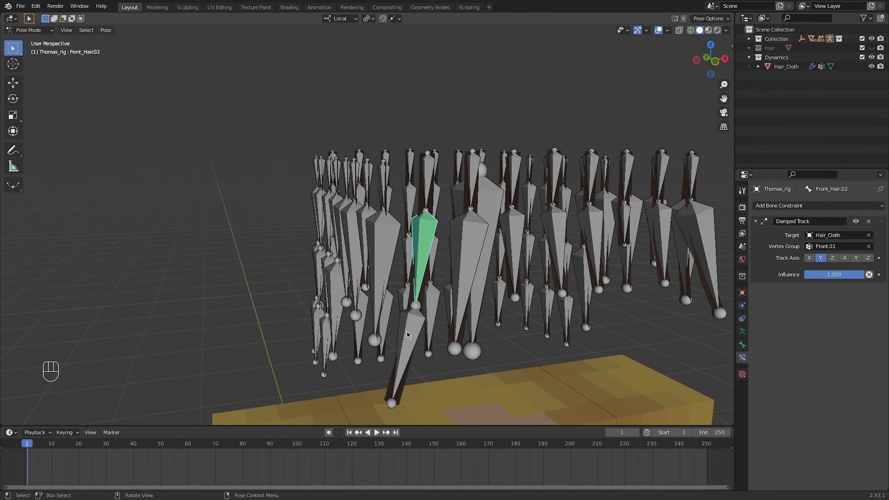
Add a Damped Track constraint to the Front_Hair.03 bone, targeting Hair_Cloth with vertex group Front.02
click(406, 334)
click(802, 205)
click(792, 236)
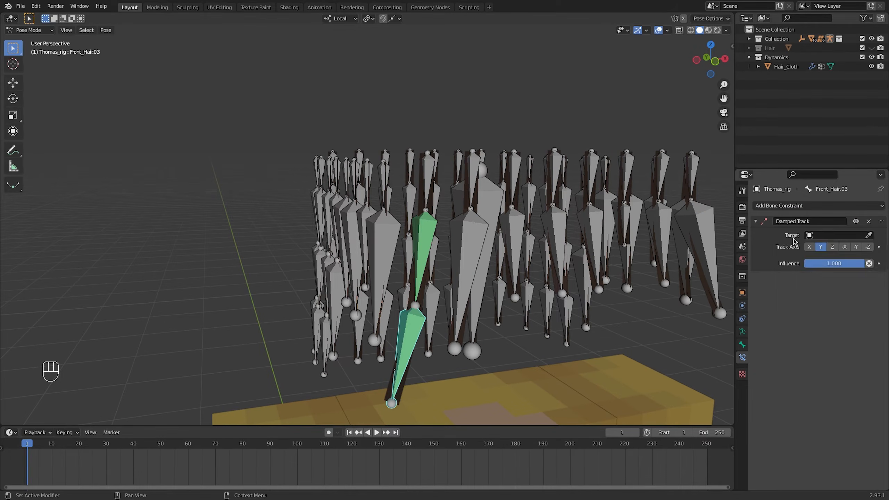
click(824, 236)
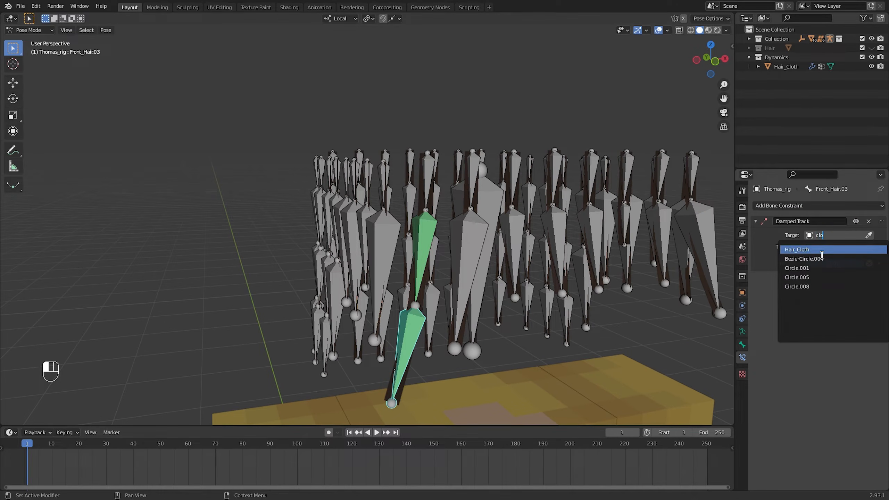
click(820, 251)
click(829, 247)
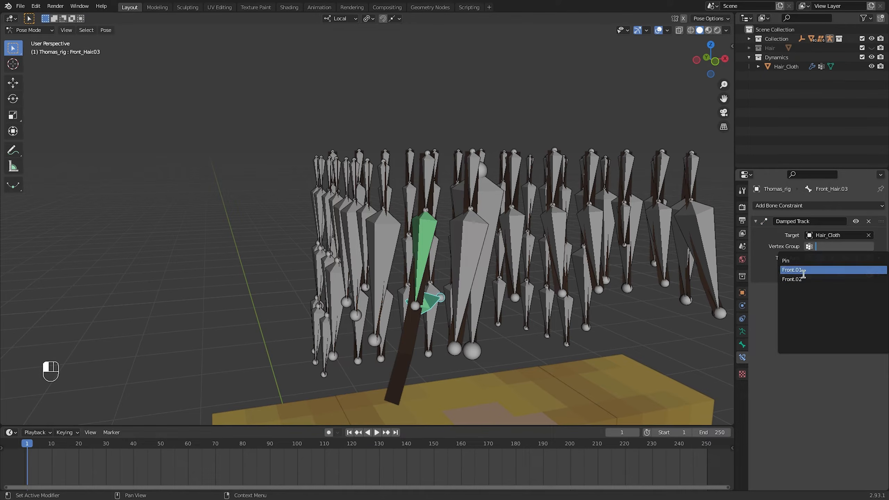
click(801, 279)
Play the simulation to check the two constrained front bones, and return to frame 1 in Object mode
key(space)
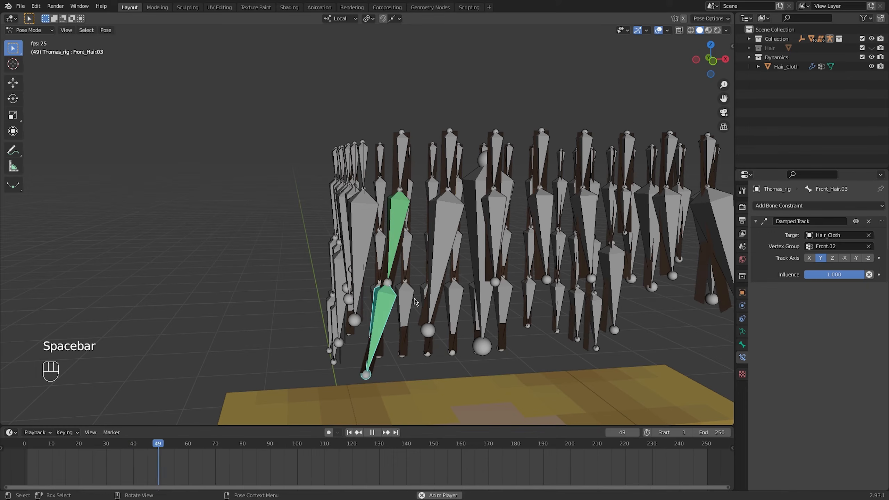
key(shift+Left)
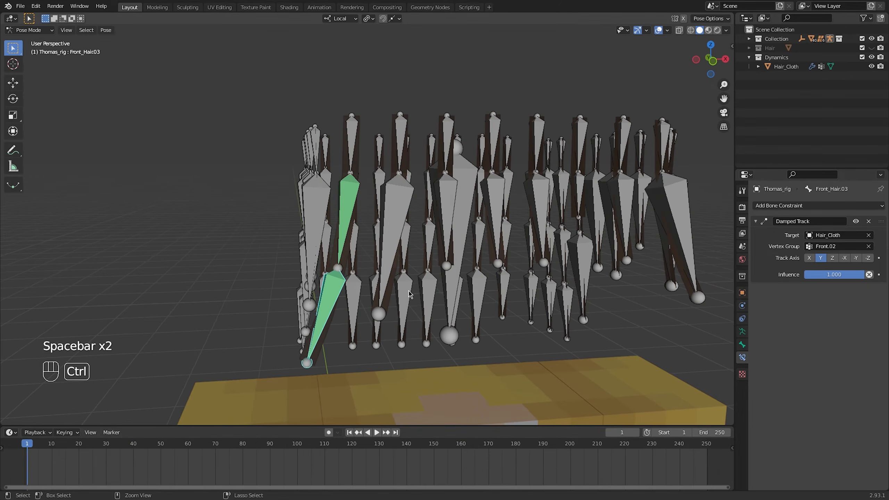
key(ctrl+Tab)
Play the simulation with the Hair collection shown to check the front strand, and hide the collection again at frame 1
click(787, 76)
click(871, 48)
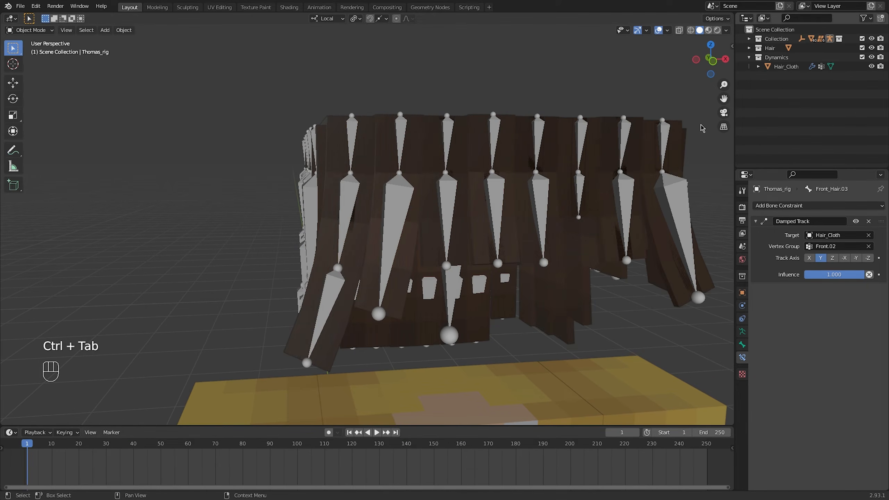
middle_drag(489, 224, 324, 266)
key(space)
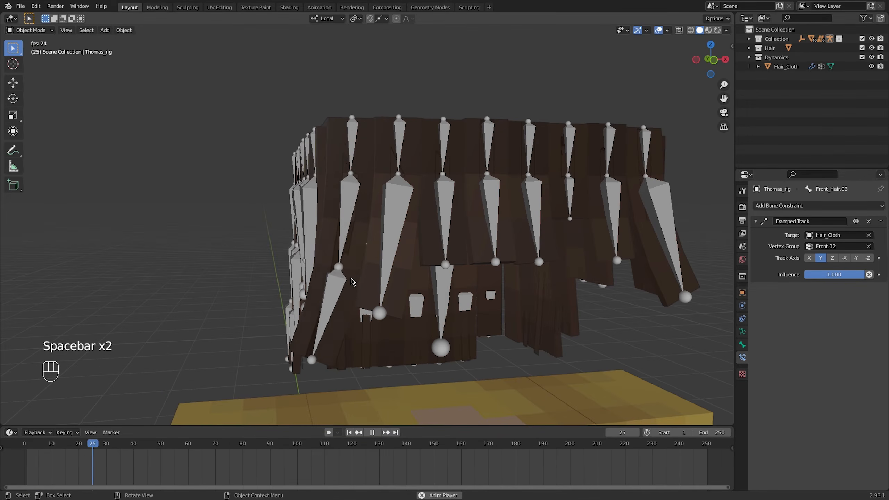
middle_drag(342, 291, 407, 398)
key(space)
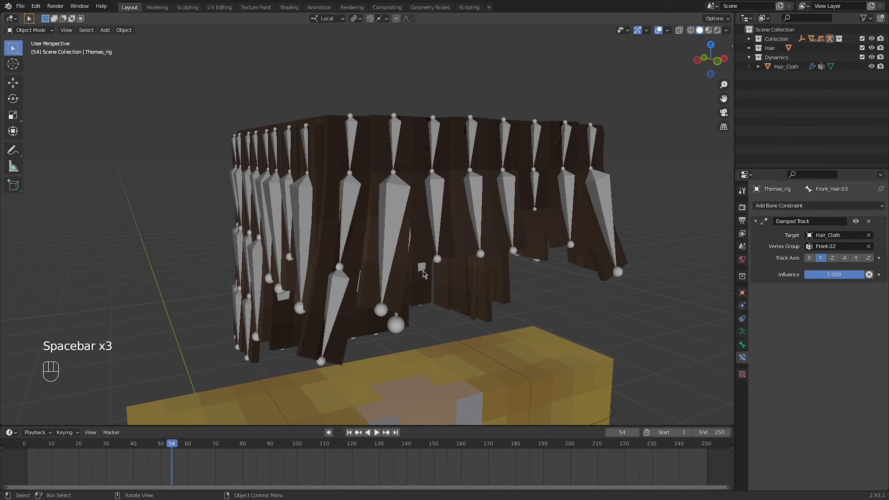
click(350, 432)
click(871, 47)
Open Hair_Cloth in Edit mode and add a vertex group named Front.03
mouse_move(467, 234)
middle_down()
mouse_move(440, 238)
mouse_move(451, 231)
middle_up()
click(392, 166)
mouse_move(392, 166)
middle_down()
mouse_move(410, 185)
mouse_move(405, 175)
middle_up()
key(Tab)
shift+middle_drag(405, 175, 363, 161)
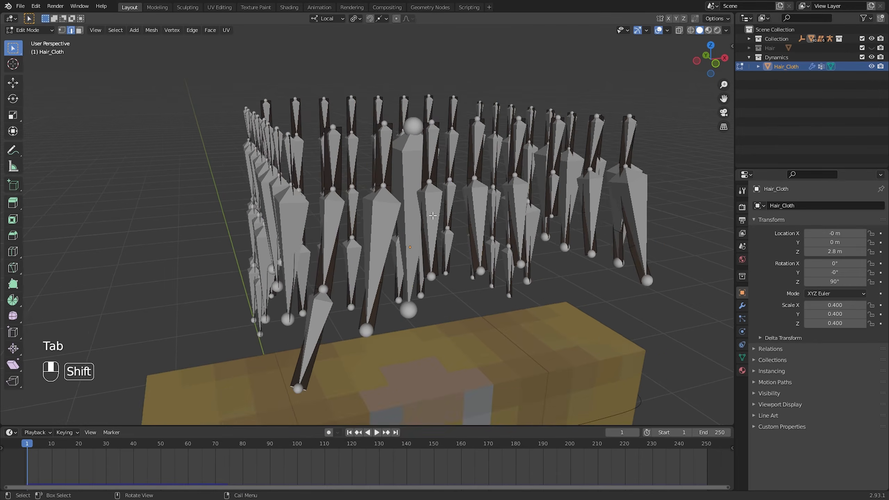
scroll(364, 160, up, 1)
click(742, 357)
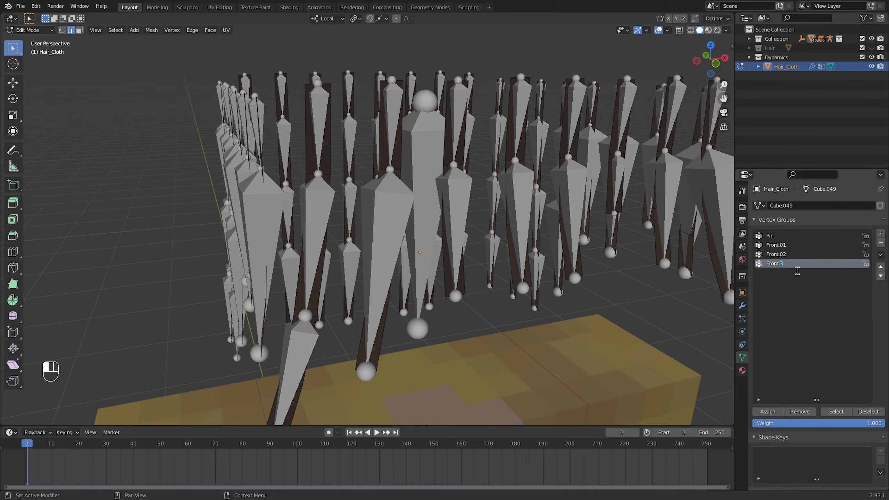
Assign the tip edge of the second front strip to the Front.03 group
middle_drag(714, 256, 405, 234)
shift+middle_drag(381, 378, 440, 283)
click(397, 279)
key(g)
right_click(425, 281)
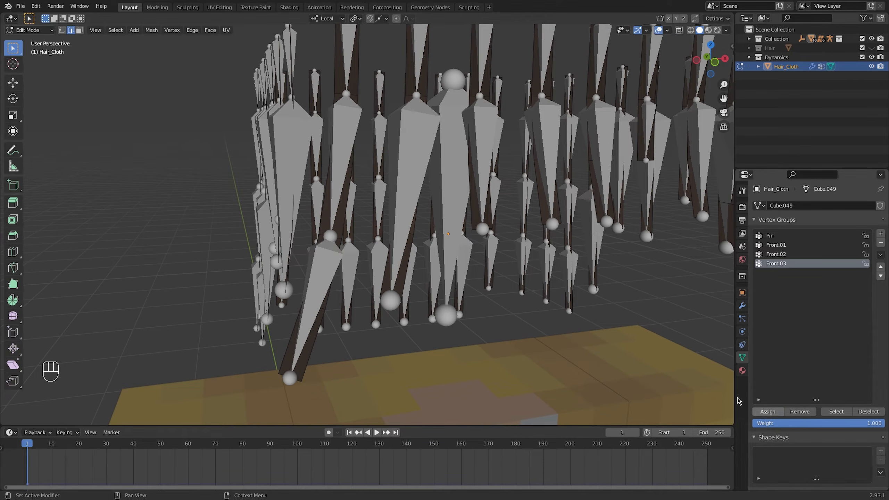
Play the simulation to check the constrained hair bones from several sides, and return to frame 1
shift+middle_drag(485, 245, 478, 302)
middle_drag(488, 196, 410, 200)
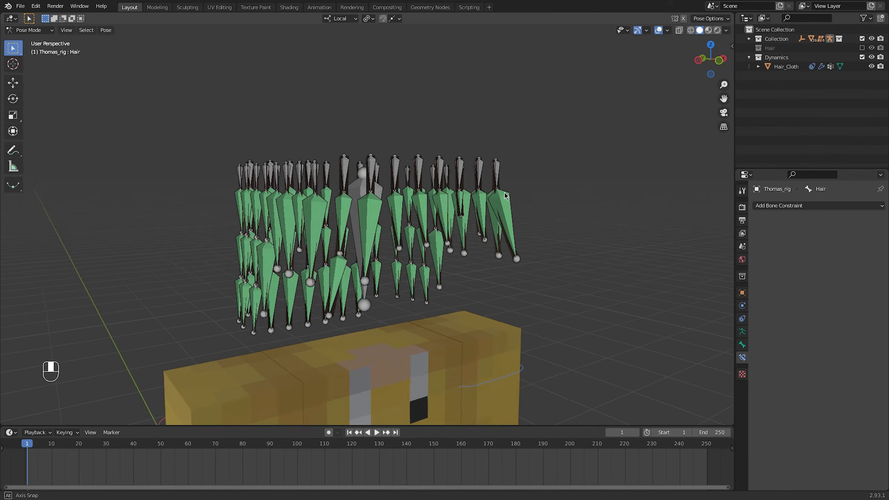
key(space)
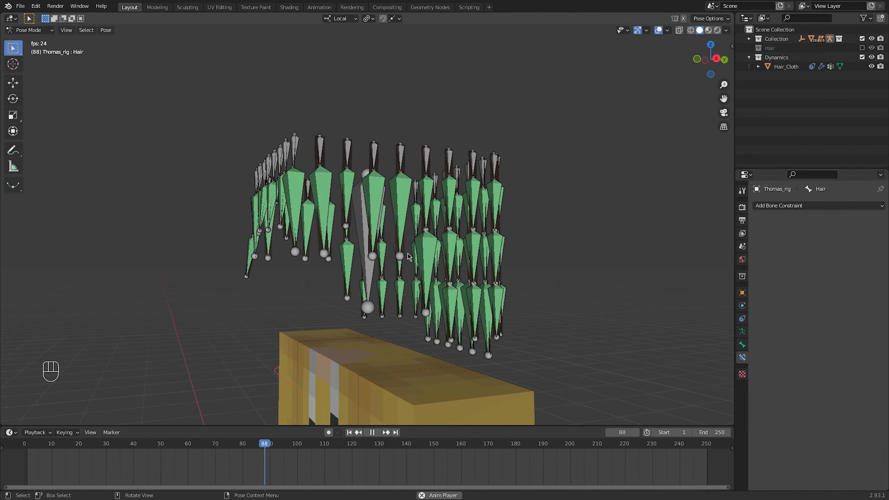
click(349, 433)
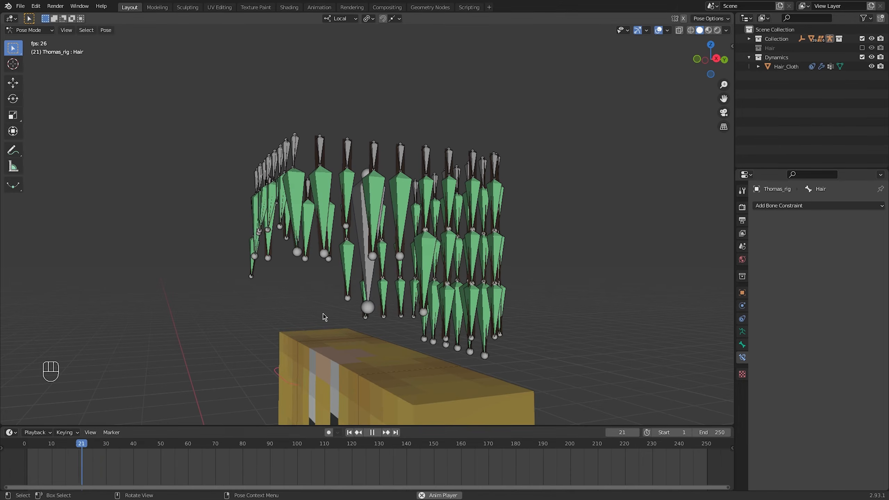
key(space)
middle_drag(320, 320, 414, 325)
click(349, 433)
middle_drag(361, 375, 336, 373)
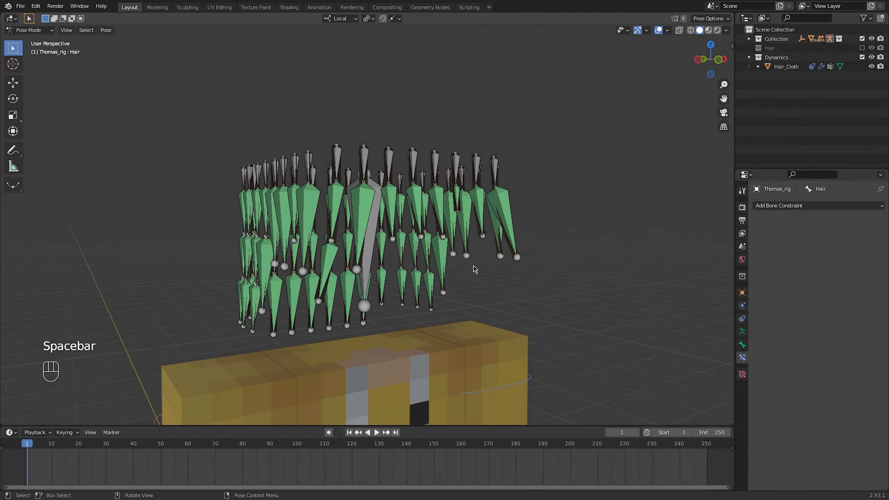
Show the Hair collection, exclude the Dynamics collection, and play the simulation to check how the hair mesh follows the bones
click(862, 47)
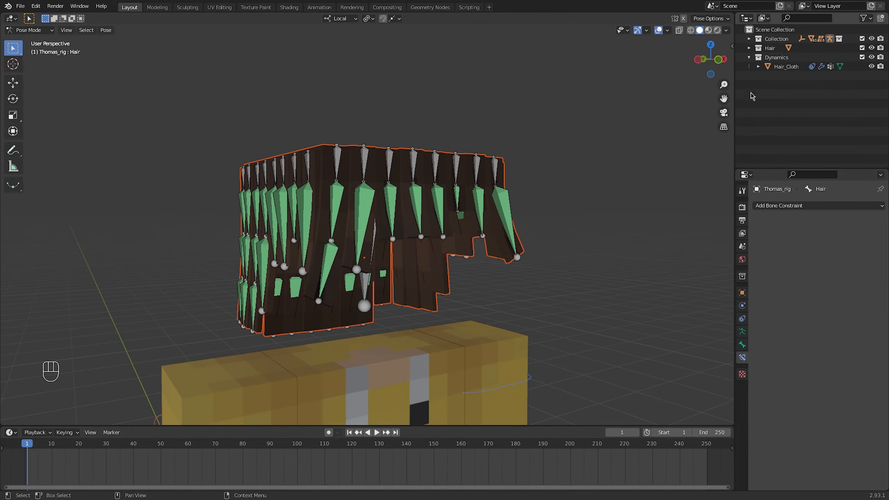
click(862, 57)
shift+middle_drag(589, 208, 508, 193)
scroll(603, 211, up, 2)
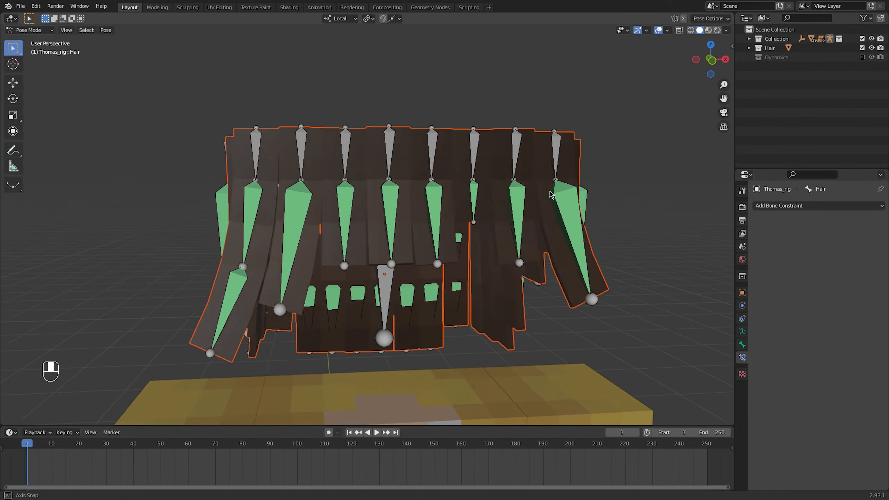
shift+middle_drag(349, 214, 410, 196)
middle_drag(395, 200, 340, 201)
scroll(353, 204, up, 1)
key(space)
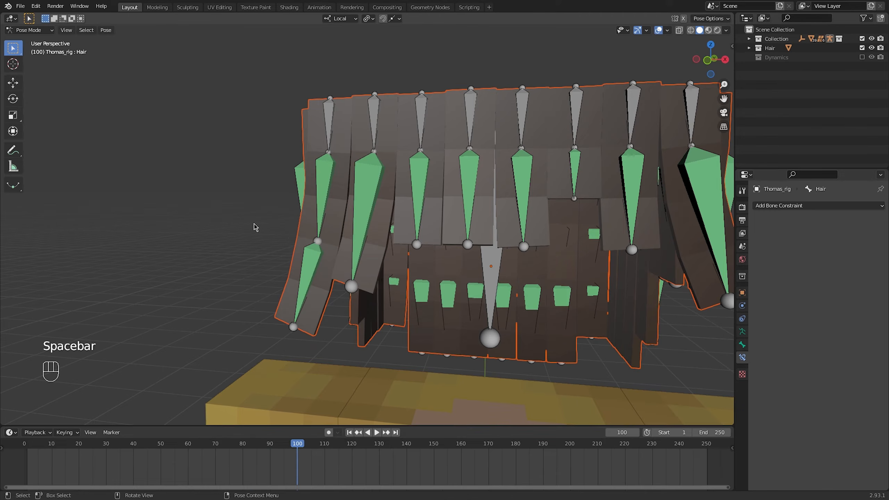
In Object mode, shade the Hair mesh smooth and enable Auto Smooth at 30° in its normals settings
key(ctrl+Tab)
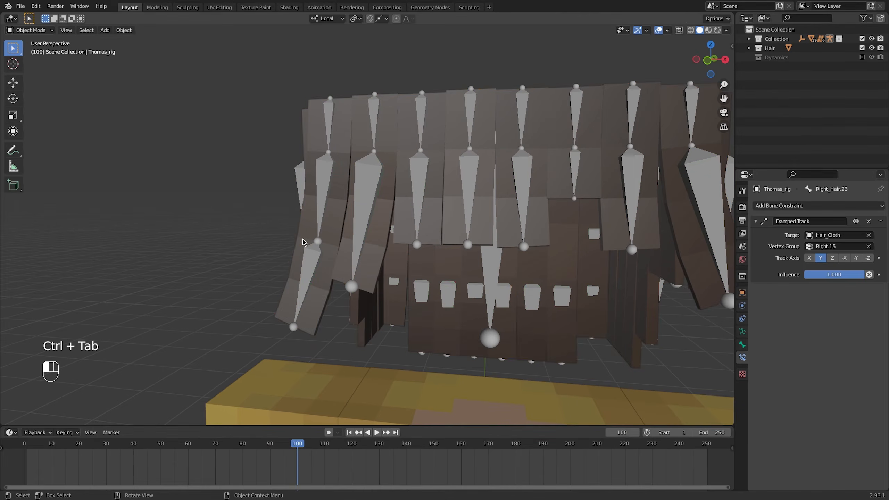
click(302, 238)
right_click(301, 238)
click(305, 233)
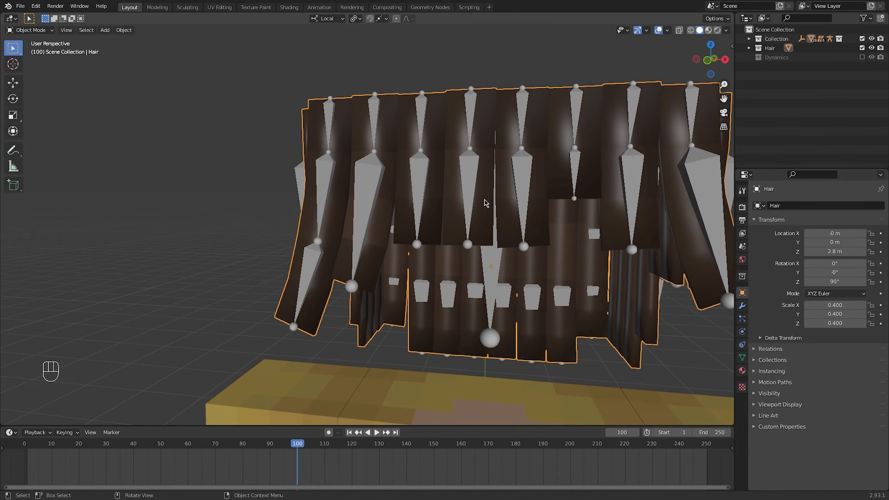
middle_drag(484, 199, 626, 229)
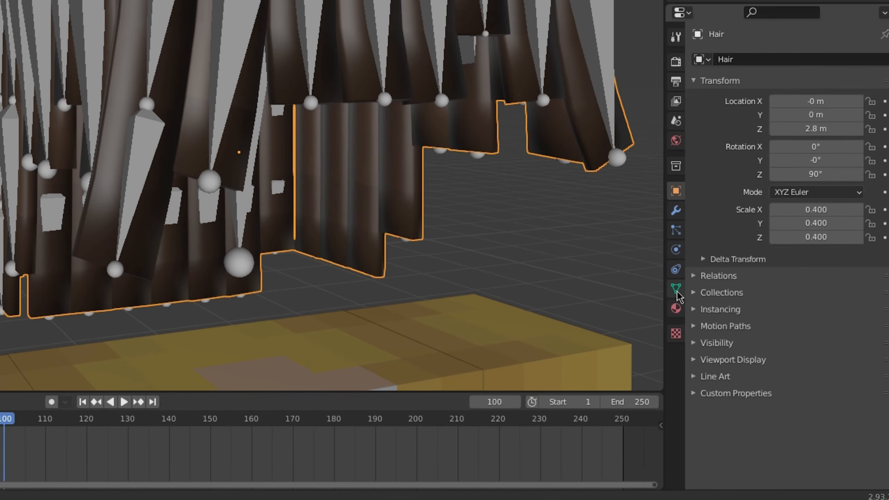
click(675, 289)
scroll(878, 229, down, 10)
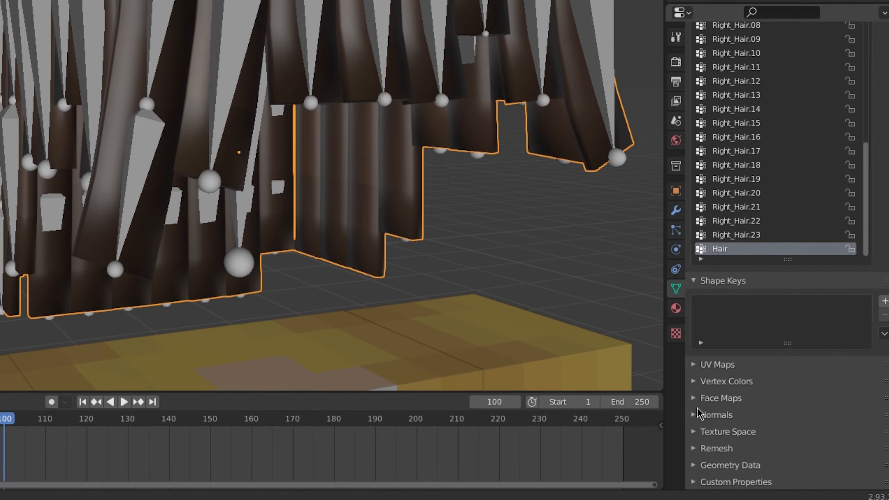
click(697, 415)
click(773, 435)
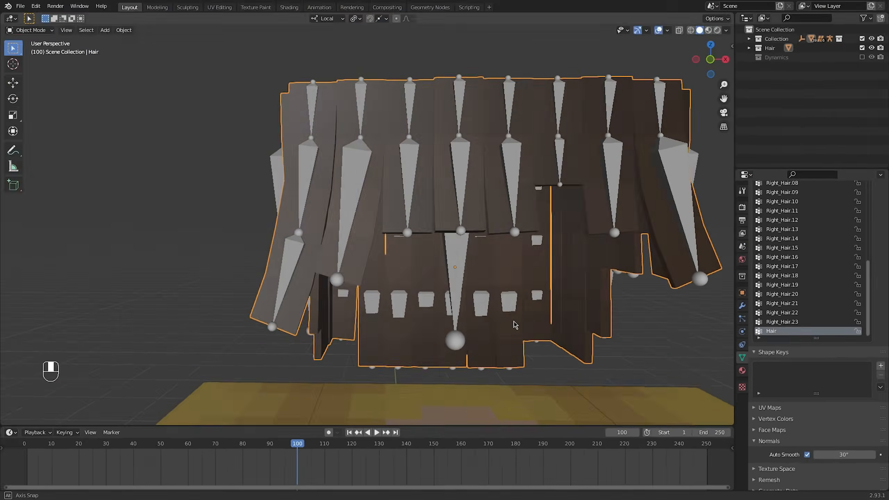
Return to frame 1 and examine the shading and bending of the front hair strands
shift+middle_drag(243, 193, 274, 205)
shift+middle_drag(477, 302, 482, 301)
scroll(482, 301, up, 1)
middle_drag(331, 244, 284, 222)
click(350, 432)
scroll(280, 231, up, 1)
middle_drag(261, 290, 268, 320)
key(Tab)
middle_drag(325, 152, 342, 142)
key(Tab)
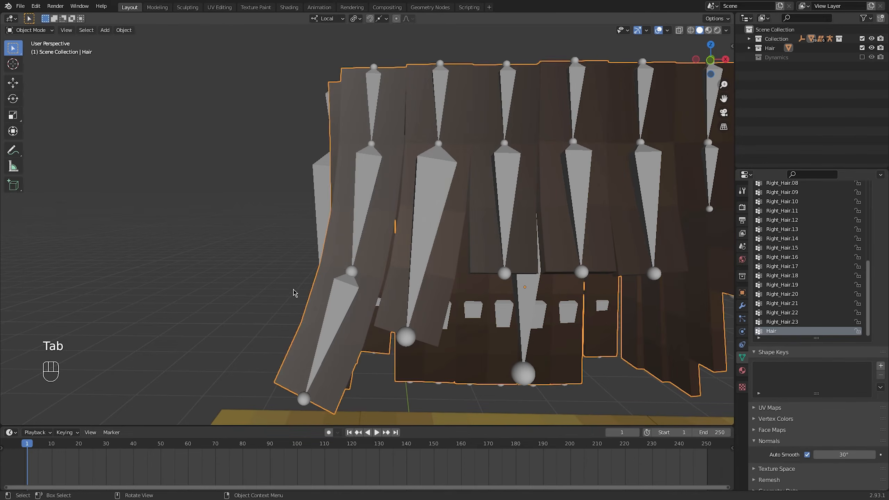
Add a Subdivision Surface modifier to the Hair mesh
middle_drag(296, 294, 396, 268)
scroll(389, 297, down, 1)
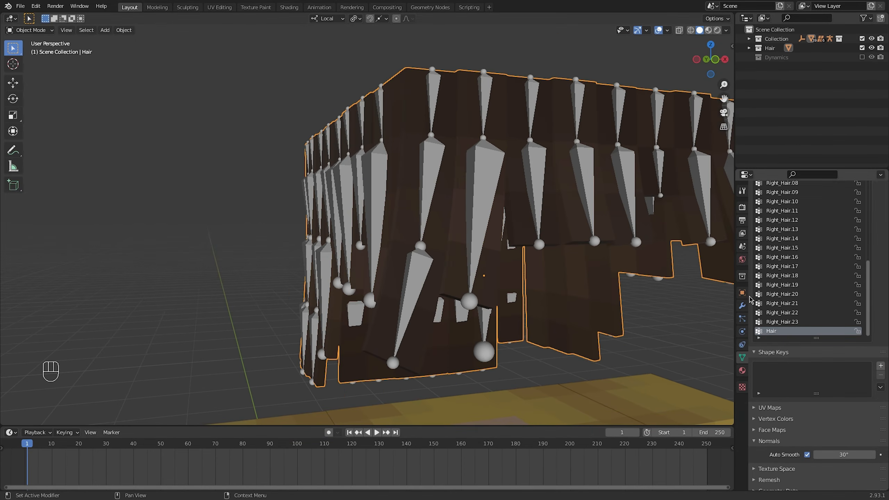
click(742, 306)
click(770, 205)
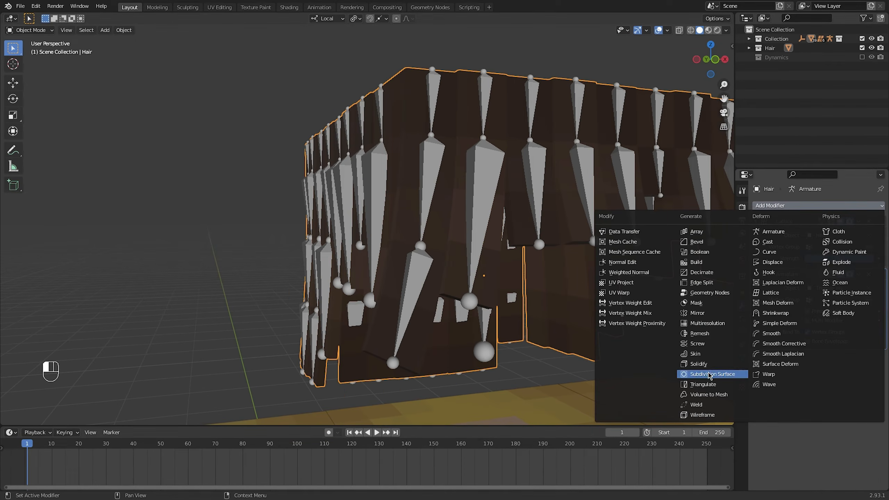
click(710, 374)
Turn off Simplify in the scene's render settings and go back to the Hair mesh's modifiers
click(742, 207)
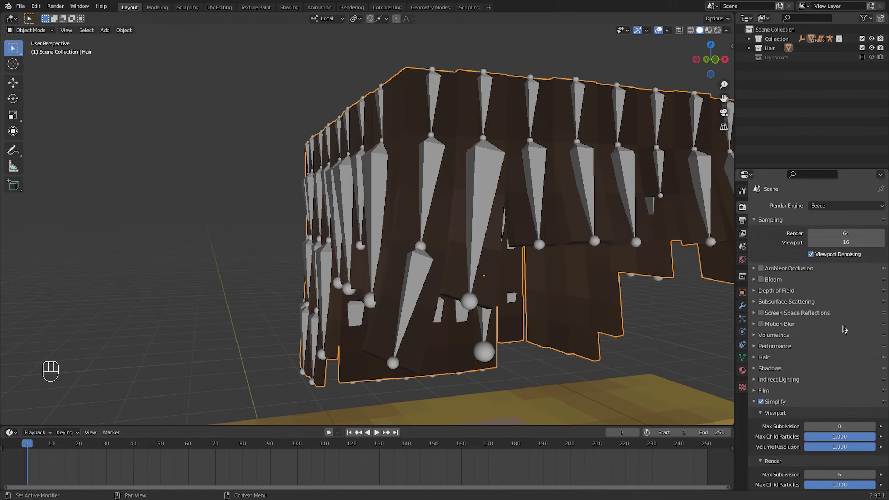
scroll(822, 333, down, 3)
click(760, 355)
scroll(575, 300, down, 2)
middle_drag(575, 300, 603, 305)
mouse_move(471, 242)
middle_down()
mouse_move(486, 243)
mouse_move(471, 245)
middle_up()
click(741, 357)
click(742, 305)
In Edit mode, isolate the front corner hair strip by hiding all other geometry, and exclude the main Collection from the view layer
key(Tab)
click(434, 185)
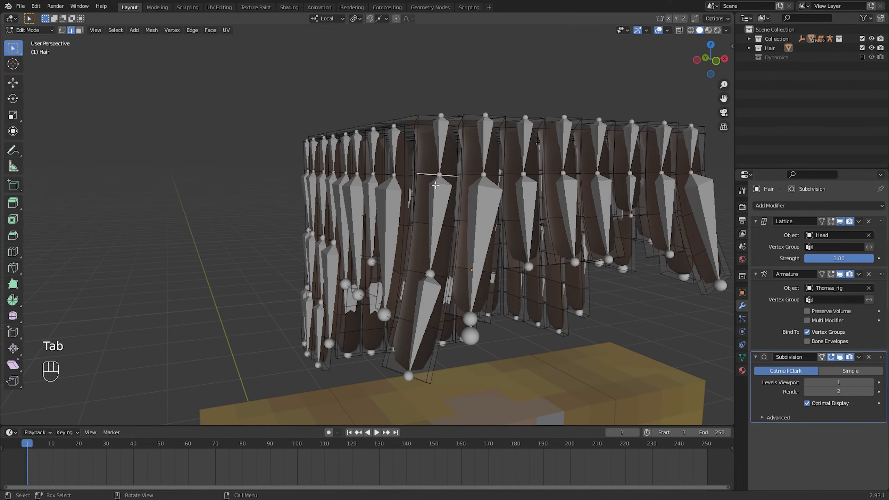
key(l)
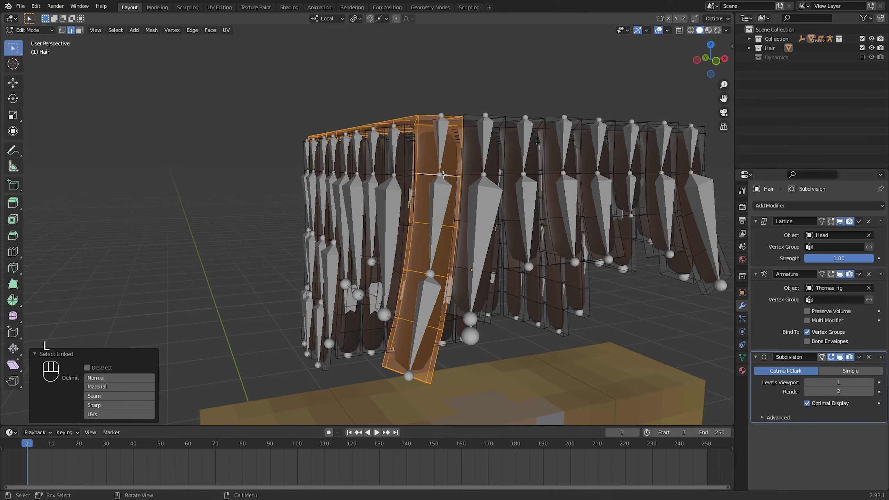
key(ctrl+i)
key(h)
shift+middle_drag(442, 175, 345, 140)
click(862, 39)
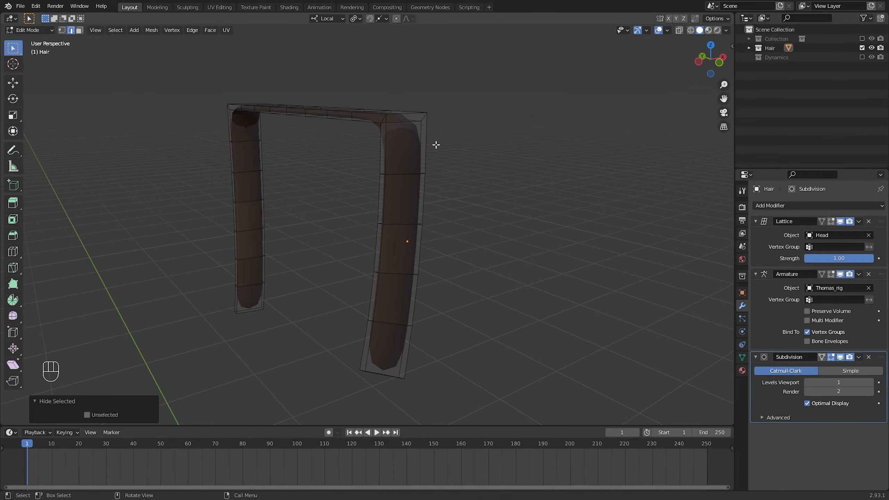
Select the outline edges of the isolated hair strip, set their mean crease to 1.00, and return to Object mode
middle_drag(364, 201, 410, 224)
shift+middle_drag(410, 224, 378, 227)
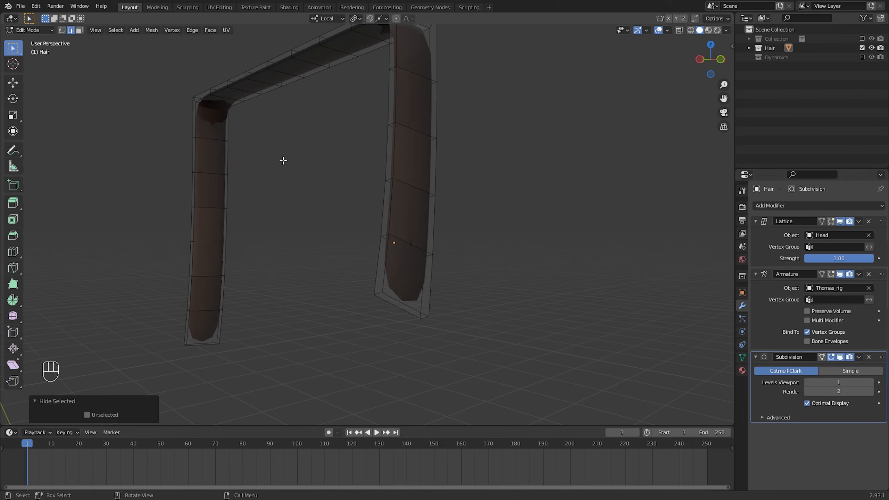
alt+click(387, 276)
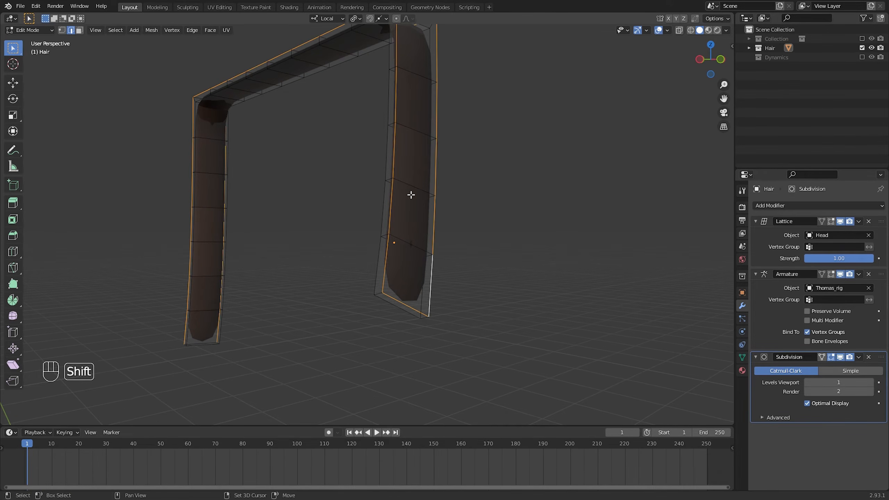
shift+middle_drag(411, 194, 389, 234)
alt+shift+click(391, 96)
middle_drag(391, 95, 456, 288)
shift+middle_drag(245, 168, 367, 197)
middle_drag(232, 153, 210, 154)
alt+shift+click(225, 154)
shift+middle_drag(305, 224, 366, 87)
middle_drag(308, 291, 296, 237)
alt+shift+click(259, 271)
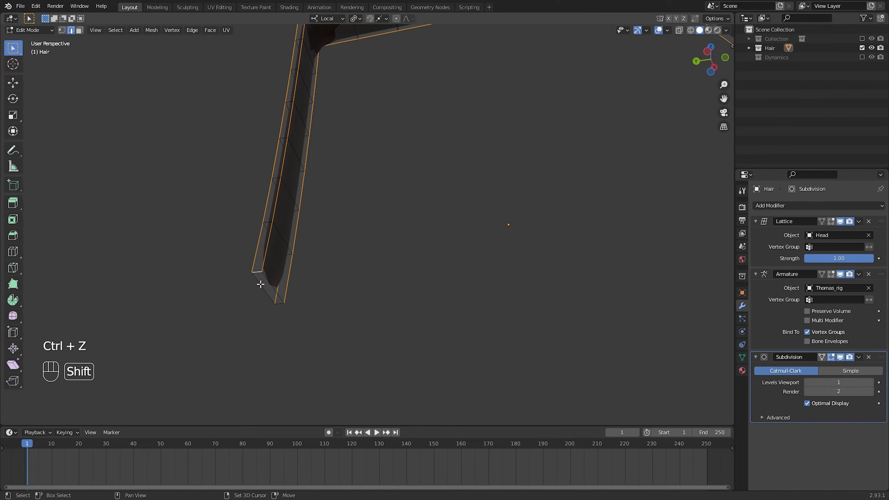
middle_drag(474, 210, 417, 244)
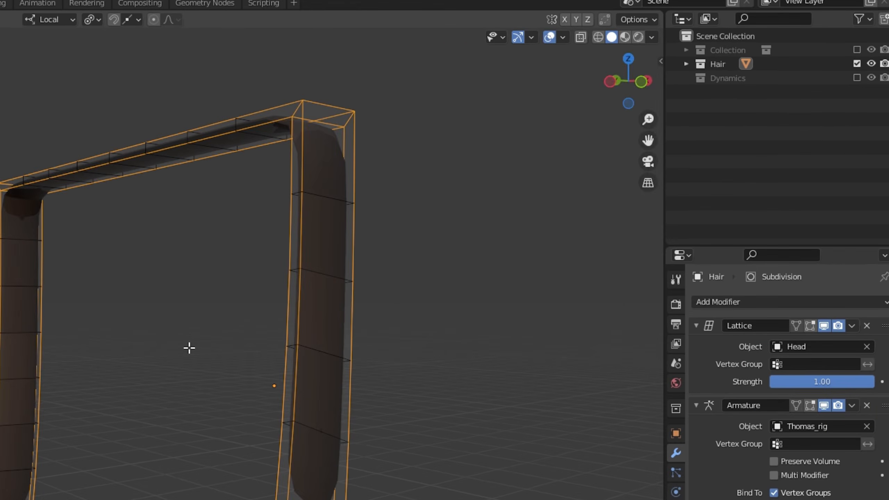
key(n)
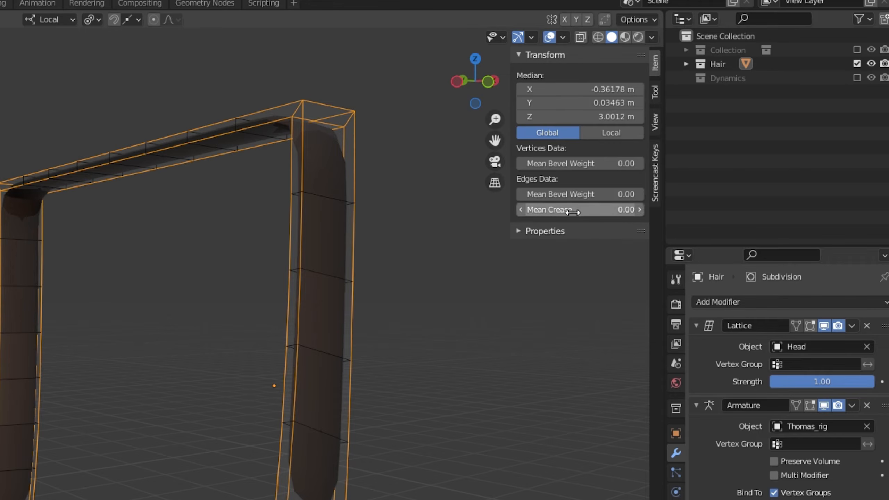
drag(570, 215, 623, 215)
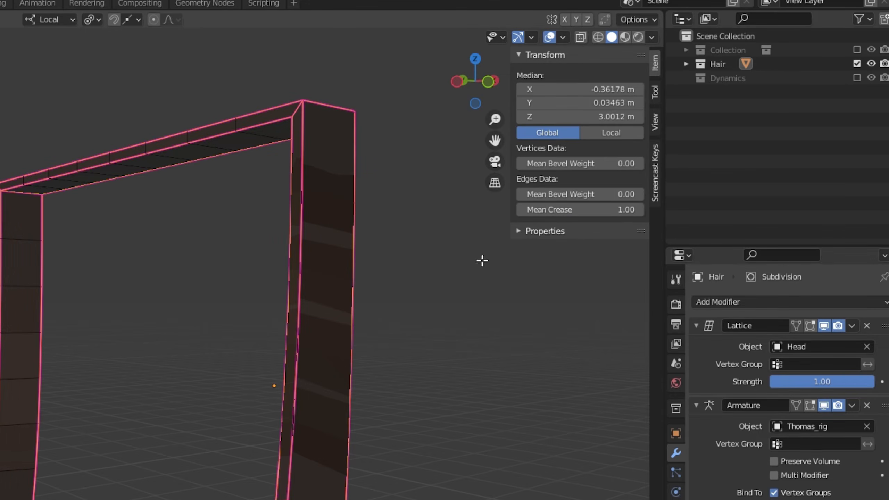
key(Tab)
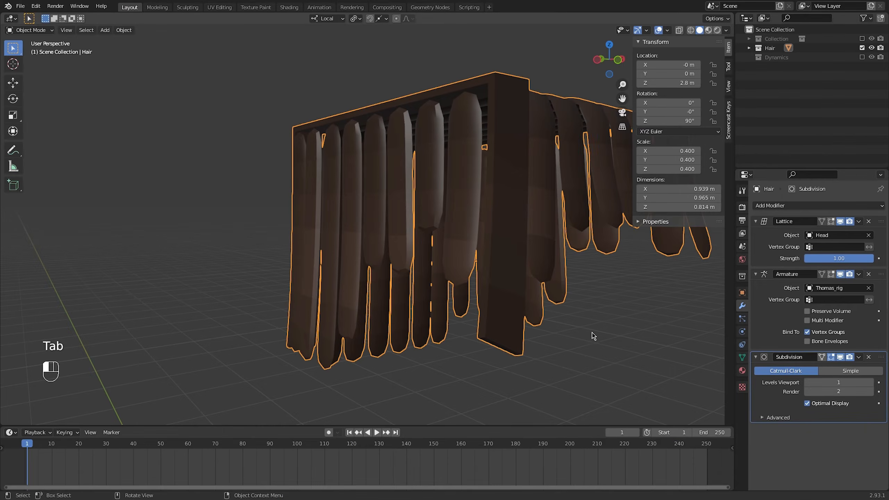
Reopen the Hair mesh in Edit mode and isolate every other uncreased side strip by hiding the rest of the mesh
middle_drag(593, 336, 404, 287)
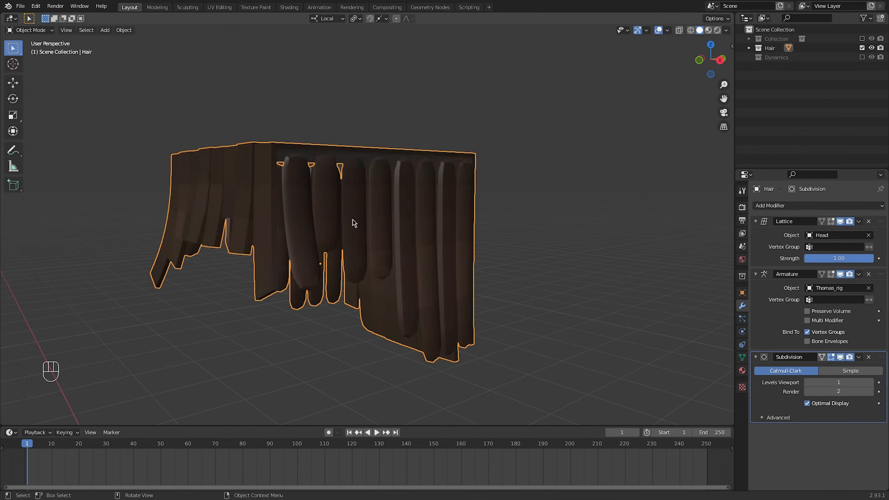
key(Tab)
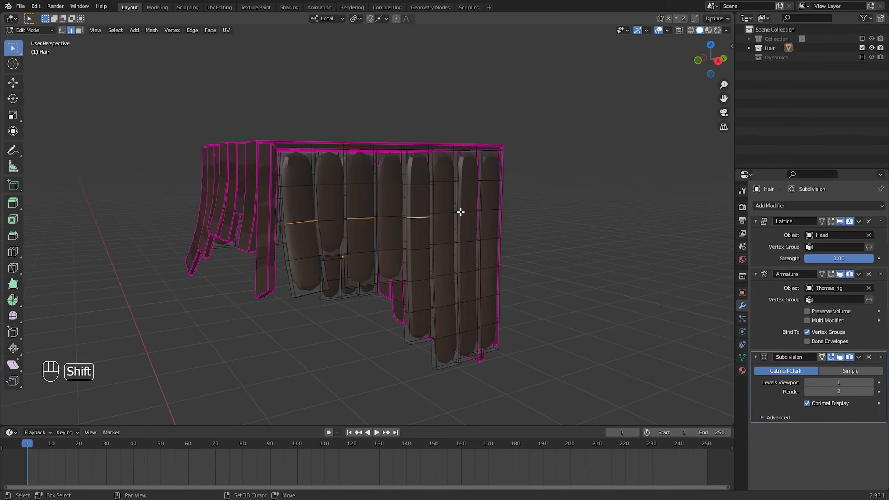
middle_drag(498, 212, 483, 223)
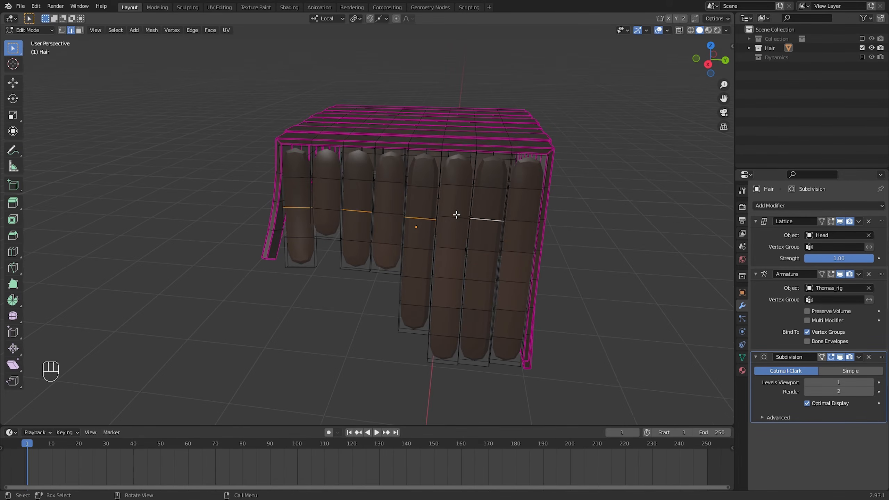
shift+middle_drag(629, 201, 294, 193)
scroll(294, 193, down, 3)
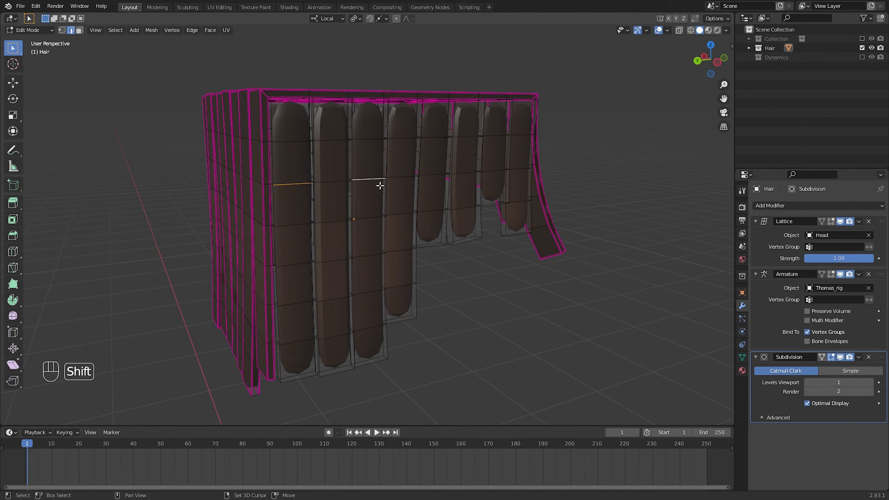
middle_drag(501, 171, 476, 183)
key(ctrl+l)
key(ctrl+i)
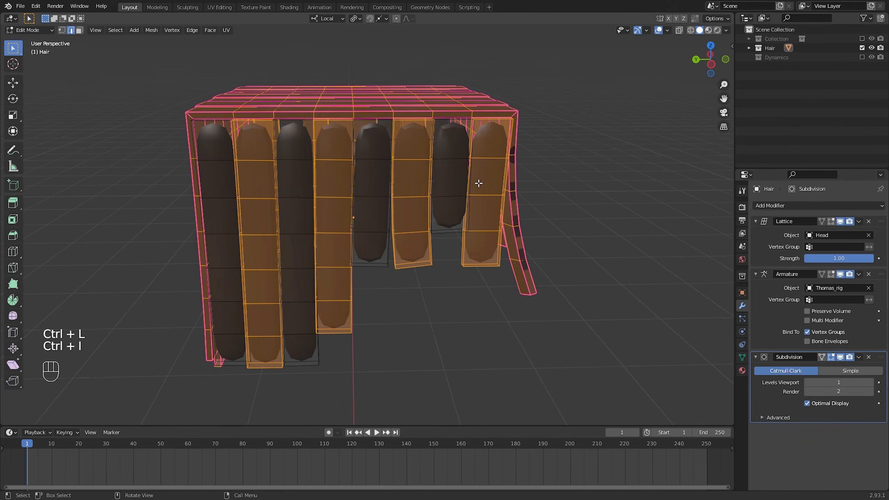
key(h)
middle_drag(511, 230, 489, 217)
In face selection mode, select the lengthwise face loops of the eight isolated strips, set their mean crease to 1.00, and deselect them
click(80, 33)
shift+middle_drag(189, 73, 216, 131)
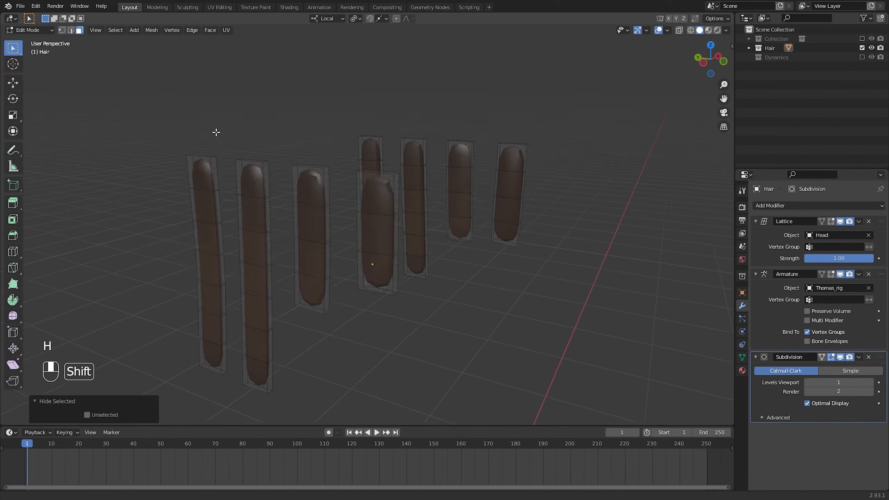
middle_drag(338, 250, 382, 193)
alt+shift+click(380, 197)
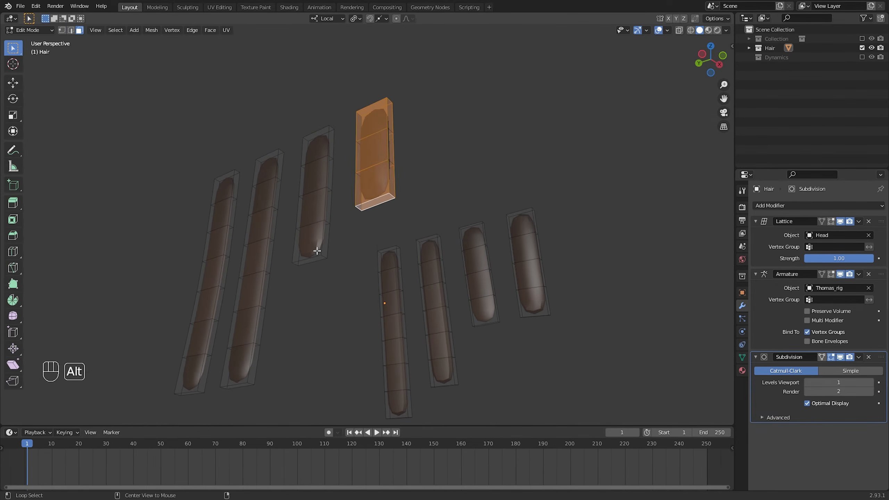
alt+shift+click(312, 259)
shift+middle_drag(285, 293, 345, 193)
alt+shift+click(306, 265)
alt+shift+click(253, 282)
shift+middle_drag(454, 318, 402, 263)
alt+shift+click(403, 325)
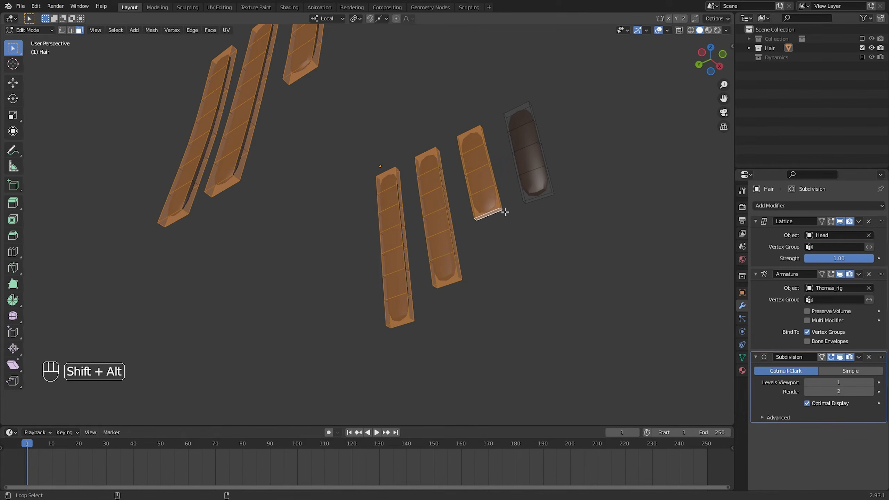
middle_drag(499, 192, 326, 192)
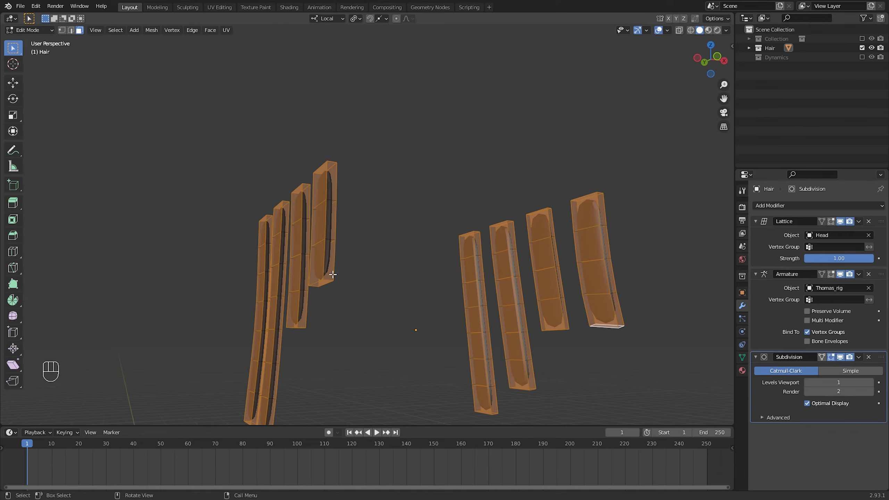
key(n)
drag(654, 144, 673, 148)
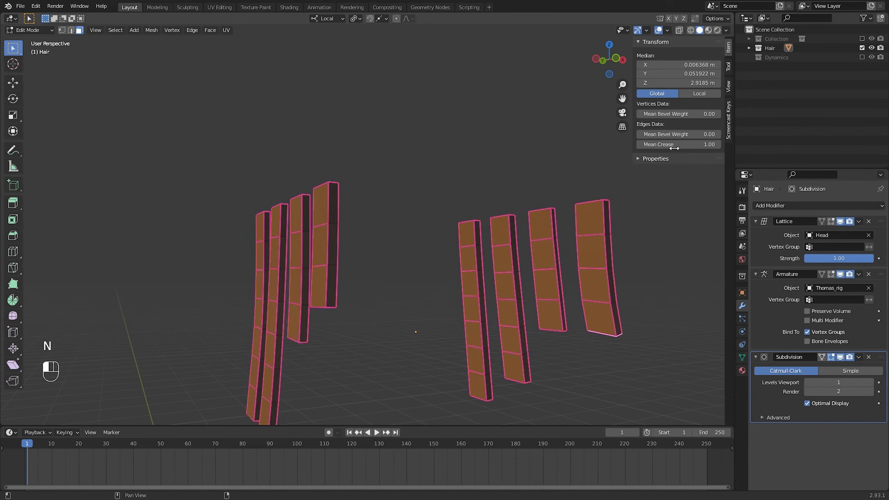
shift+middle_drag(417, 316, 375, 232)
click(423, 252)
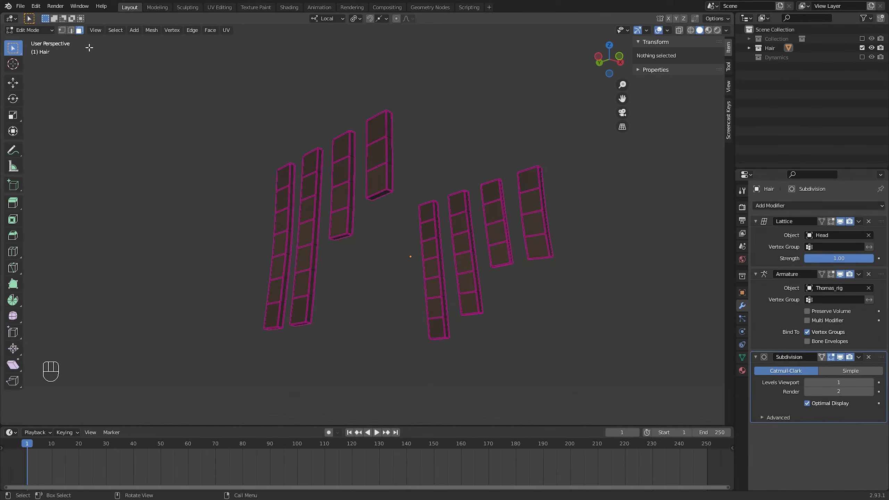
In edge selection mode, select the crosswise edge rings of the eight isolated strips and set their mean crease to 0.00
middle_drag(264, 153, 289, 142)
ctrl+middle_drag(285, 278, 301, 256)
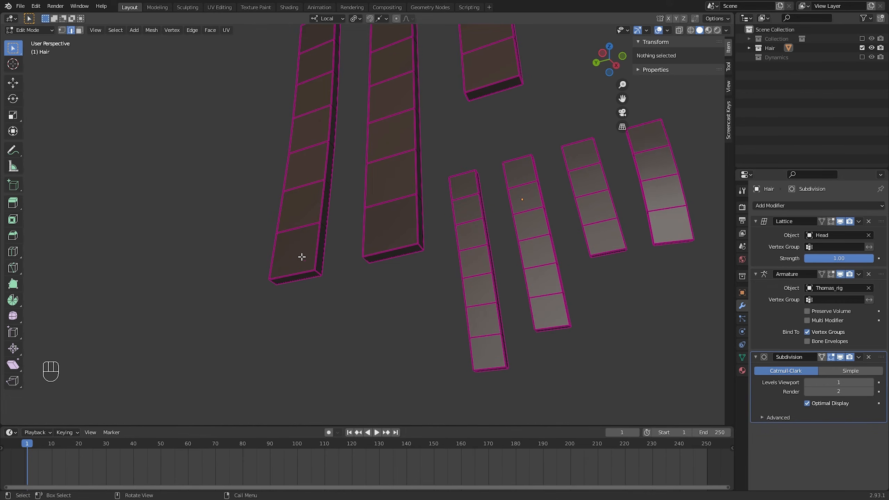
alt+shift+click(295, 278)
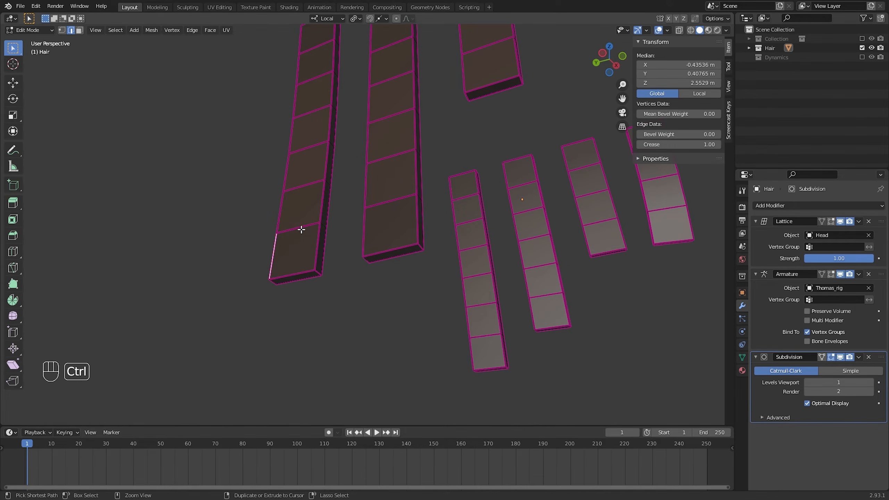
middle_drag(301, 231, 322, 245)
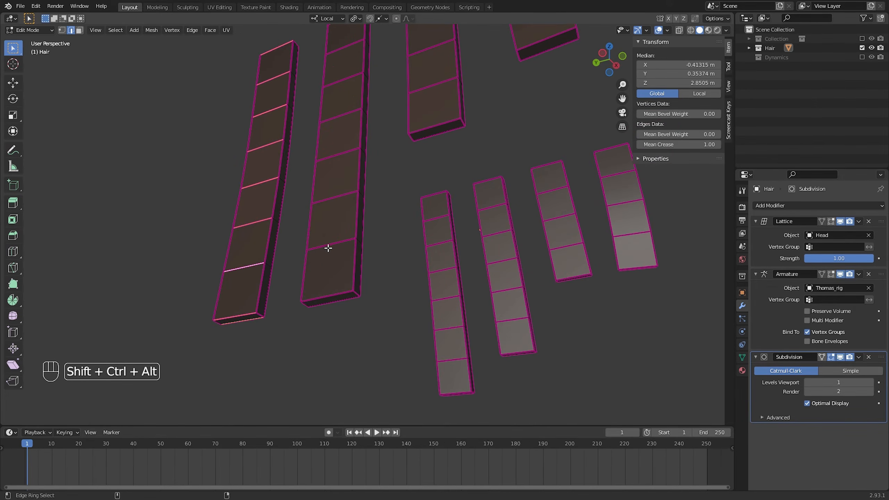
ctrl+alt+shift+click(438, 95)
shift+middle_drag(514, 63, 388, 210)
ctrl+alt+shift+click(338, 216)
middle_drag(444, 203, 319, 221)
shift+middle_drag(319, 220, 347, 168)
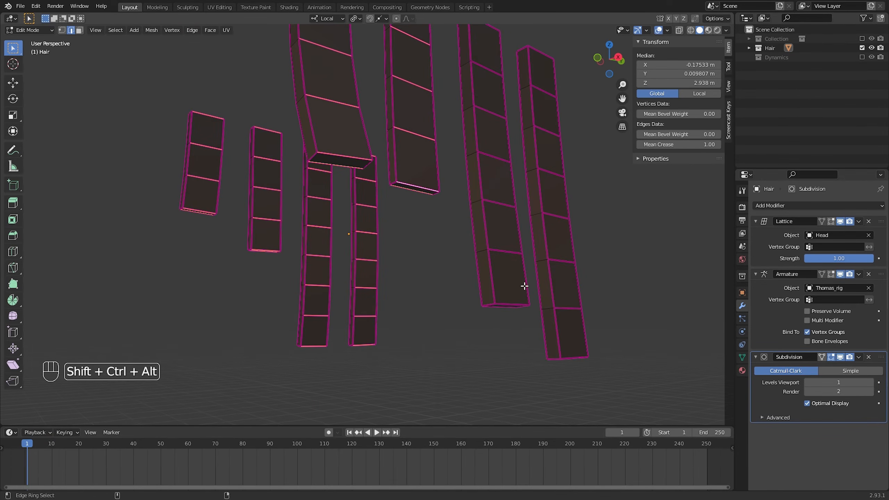
shift+middle_drag(524, 286, 489, 224)
ctrl+alt+shift+click(471, 228)
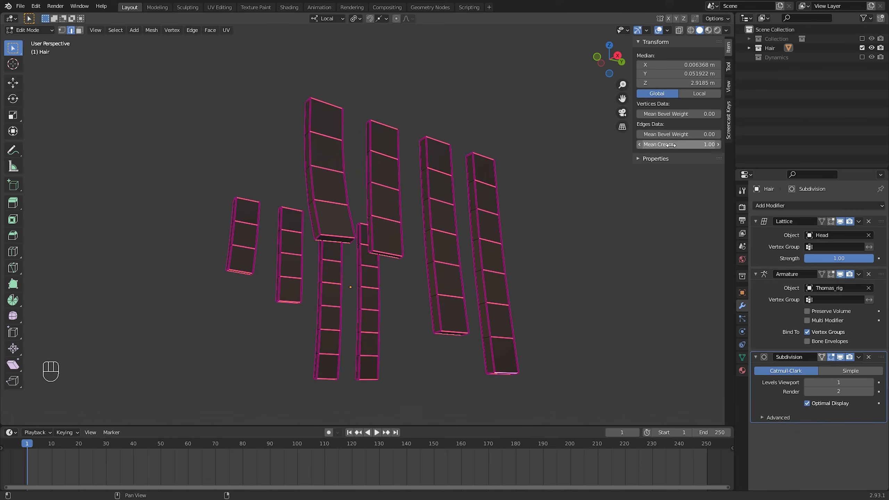
middle_drag(405, 169, 406, 177)
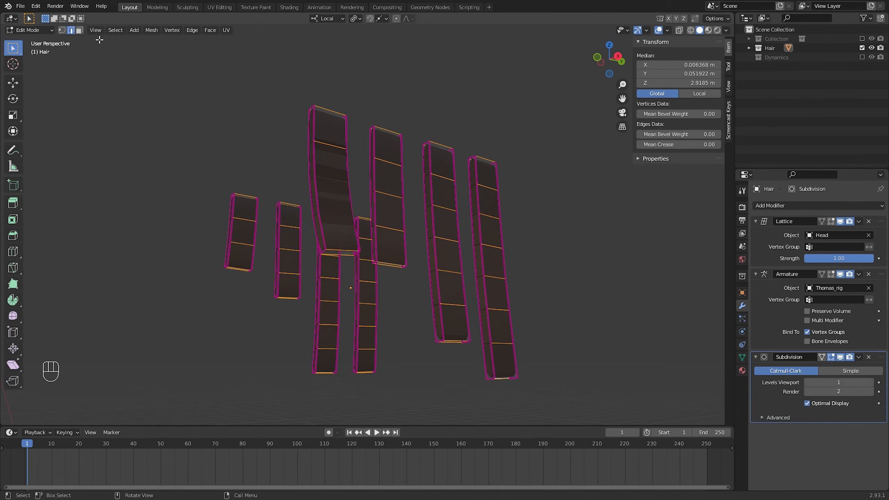
In face selection mode, select the end cap faces of the eight strips, set their mean crease to 1.00, and return to Object mode
click(80, 31)
middle_drag(159, 105, 196, 250)
click(201, 235)
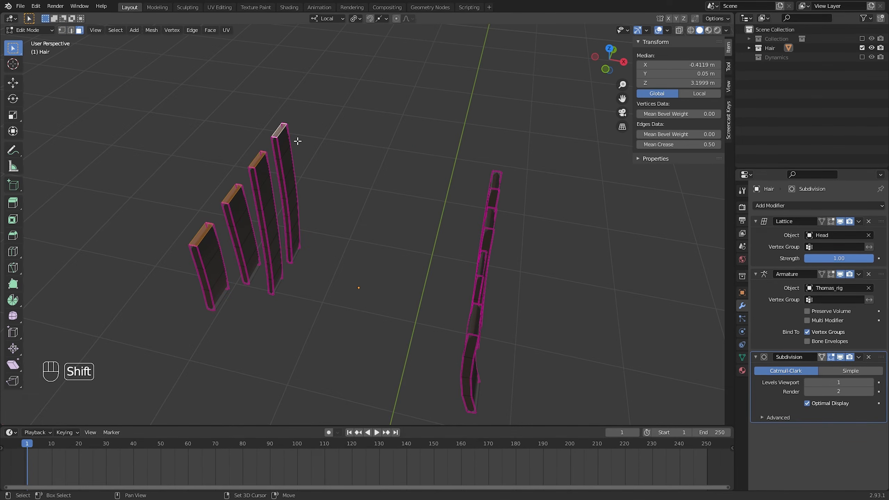
middle_drag(504, 231, 460, 245)
shift+click(451, 284)
shift+click(406, 330)
shift+middle_drag(406, 331, 417, 274)
shift+click(370, 320)
middle_drag(370, 320, 309, 214)
scroll(398, 182, down, 5)
shift+click(397, 183)
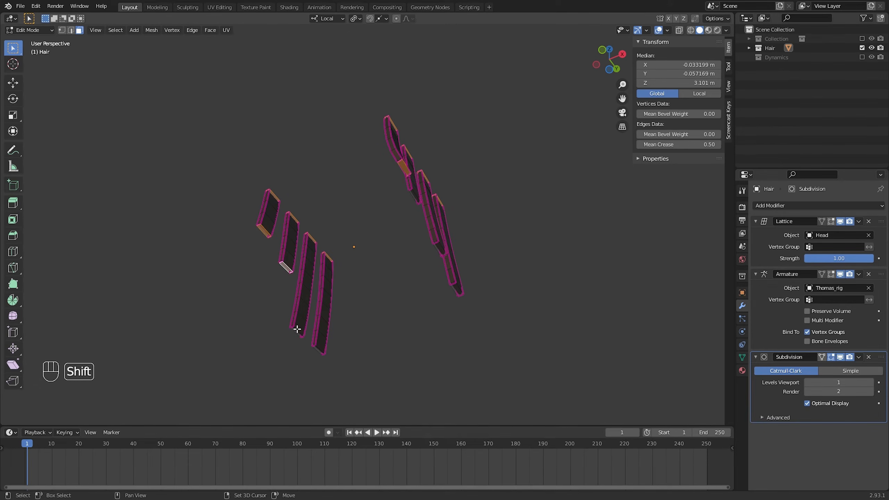
shift+click(322, 349)
middle_drag(321, 349, 387, 195)
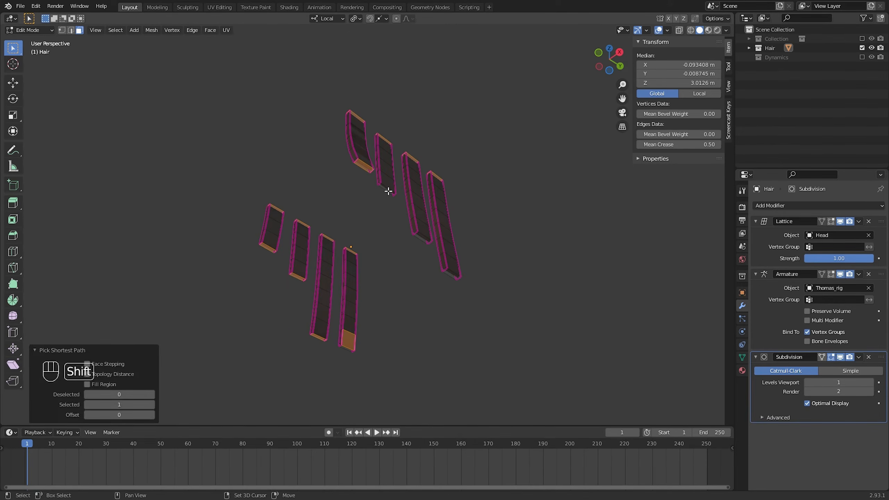
shift+click(427, 245)
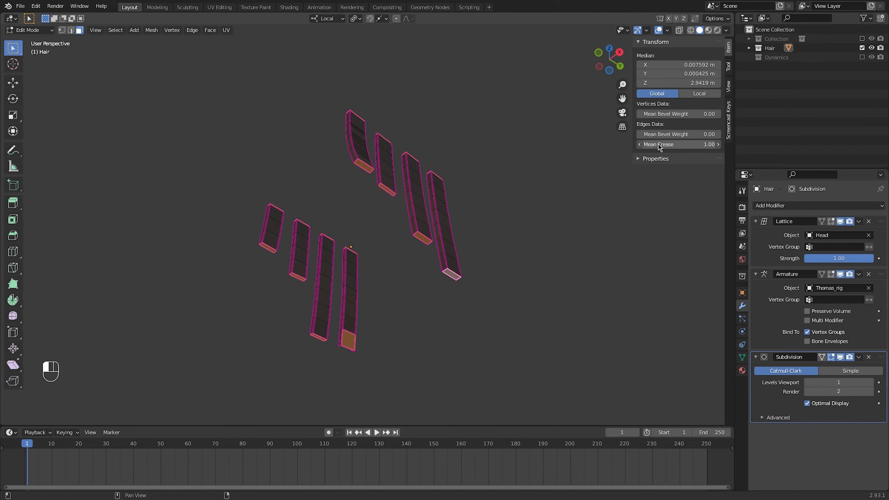
key(Tab)
middle_drag(411, 170, 371, 213)
Reopen the Hair mesh in Edit mode, reveal everything, and isolate the remaining uncreased side strips by hiding the rest
key(Tab)
key(alt+h)
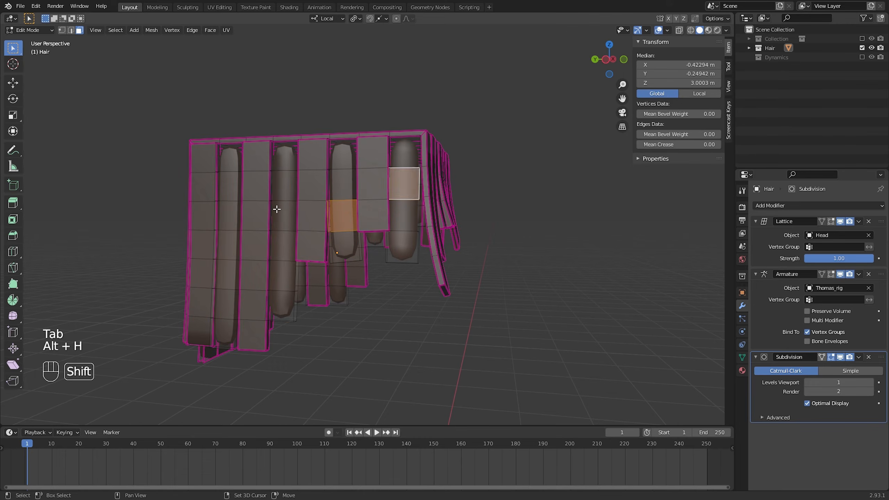
middle_drag(276, 209, 532, 184)
shift+click(564, 185)
key(ctrl+i)
key(ctrl+z)
key(ctrl+l)
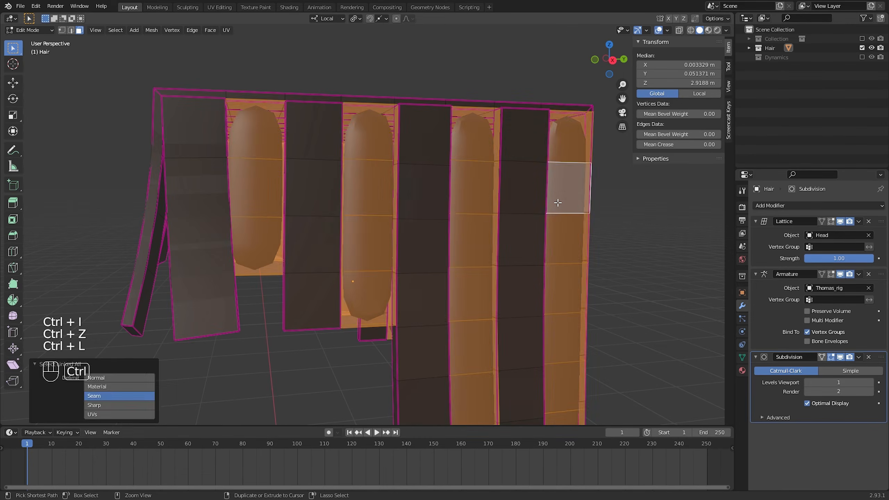
key(ctrl+i)
key(h)
Select the lengthwise face loops of the newly isolated strips, set their mean crease to 1.00, and deselect them
middle_drag(325, 197, 323, 154)
alt+shift+click(316, 162)
alt+shift+click(413, 211)
shift+middle_drag(412, 211, 390, 165)
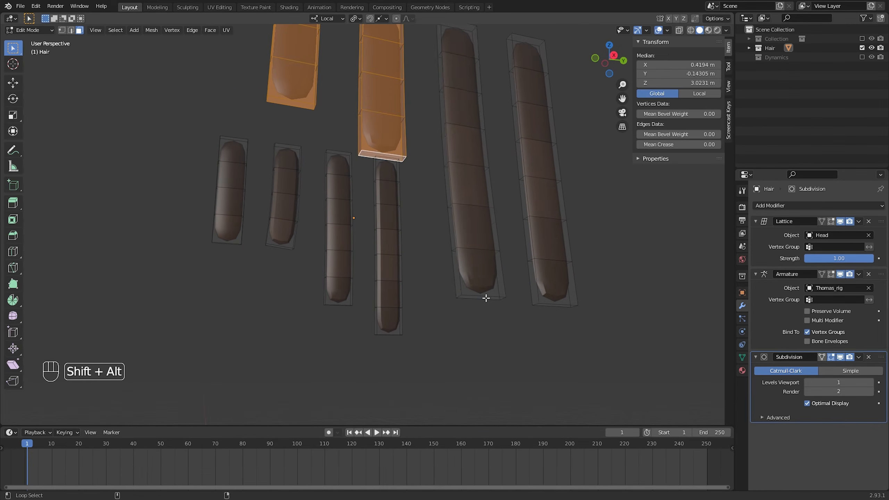
alt+shift+click(486, 298)
alt+shift+click(556, 306)
middle_drag(242, 228, 269, 196)
alt+shift+click(249, 182)
alt+shift+click(309, 191)
alt+shift+click(368, 261)
alt+shift+click(429, 298)
middle_drag(354, 285, 437, 285)
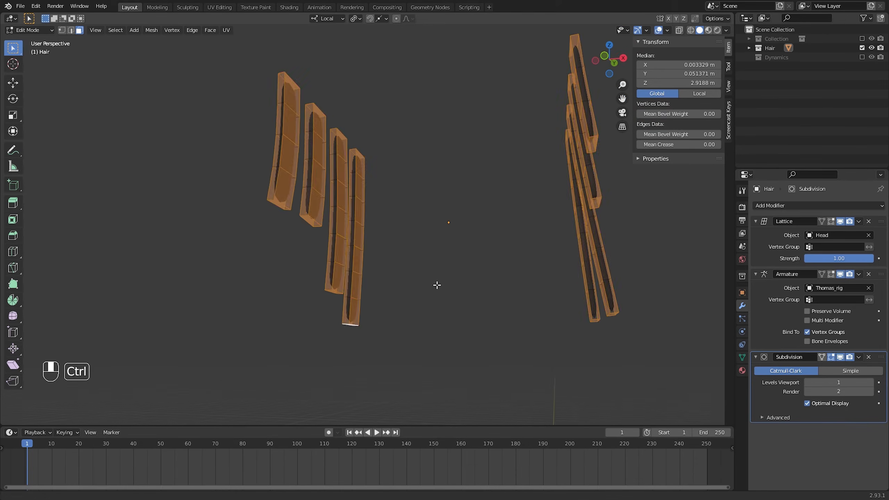
key(shift+e)
click(424, 201)
middle_drag(424, 200, 355, 165)
key(alt+a)
Select the crosswise edge rings of the remaining isolated strips in edge selection mode and set their mean crease to 0.00
key(2)
middle_drag(329, 124, 297, 125)
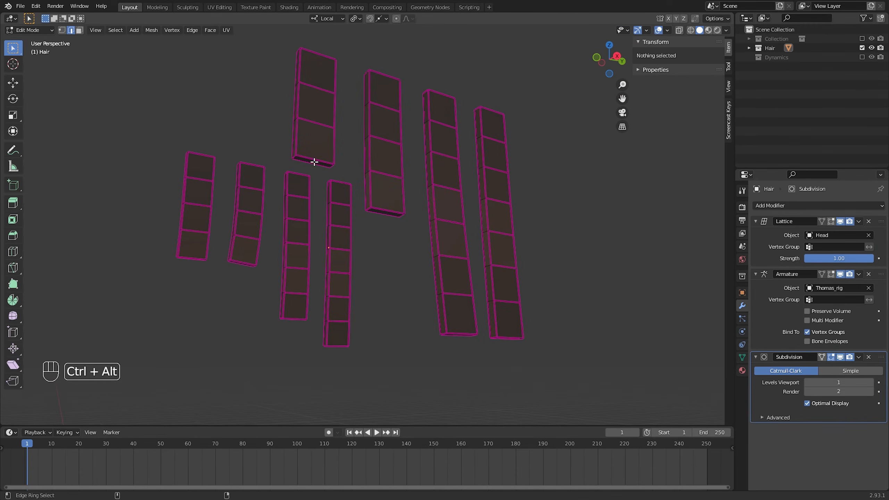
ctrl+alt+click(313, 162)
ctrl+alt+click(385, 212)
ctrl+alt+shift+click(314, 162)
ctrl+alt+shift+click(460, 334)
ctrl+alt+shift+click(507, 339)
middle_drag(490, 316, 315, 231)
ctrl+alt+shift+click(308, 213)
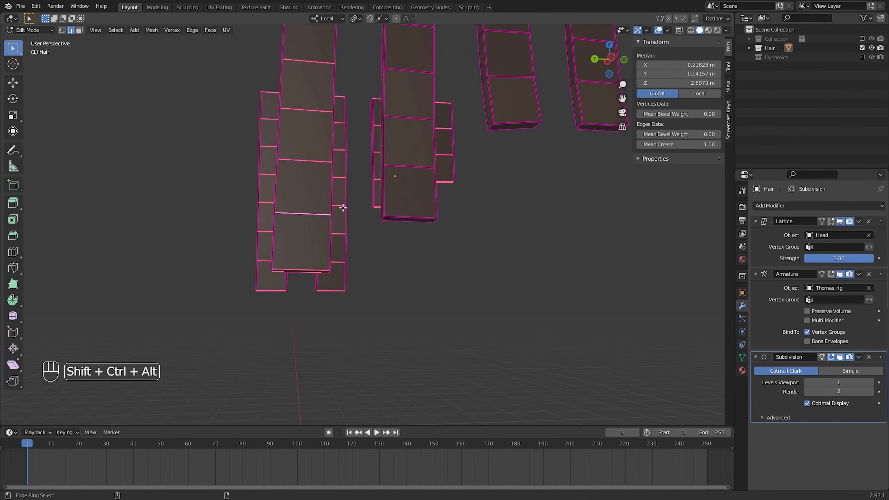
ctrl+alt+shift+click(410, 167)
middle_drag(409, 166, 480, 189)
ctrl+alt+shift+click(399, 163)
ctrl+alt+shift+click(567, 187)
middle_drag(567, 187, 507, 191)
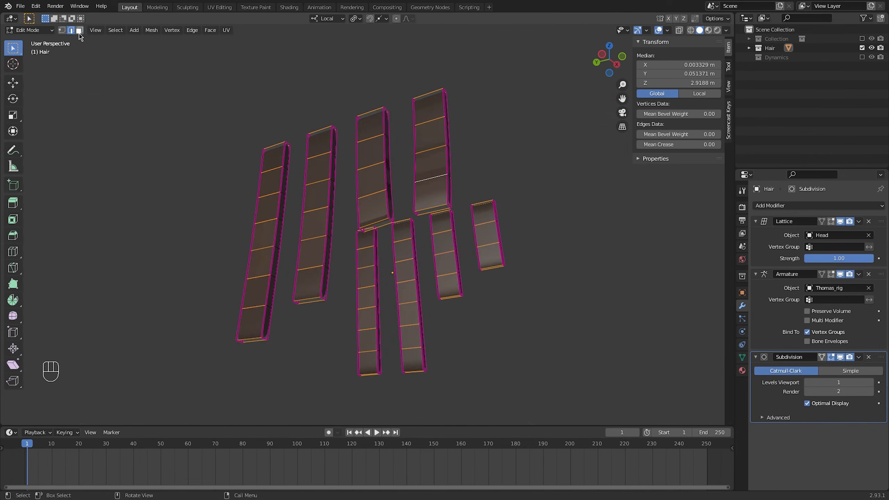
Select the end cap faces of the isolated strips, raise their mean crease, and save the file from Object mode
click(80, 31)
middle_drag(280, 147, 257, 198)
click(249, 204)
shift+click(421, 120)
shift+click(451, 140)
middle_drag(428, 259, 388, 130)
shift+middle_drag(389, 129, 391, 155)
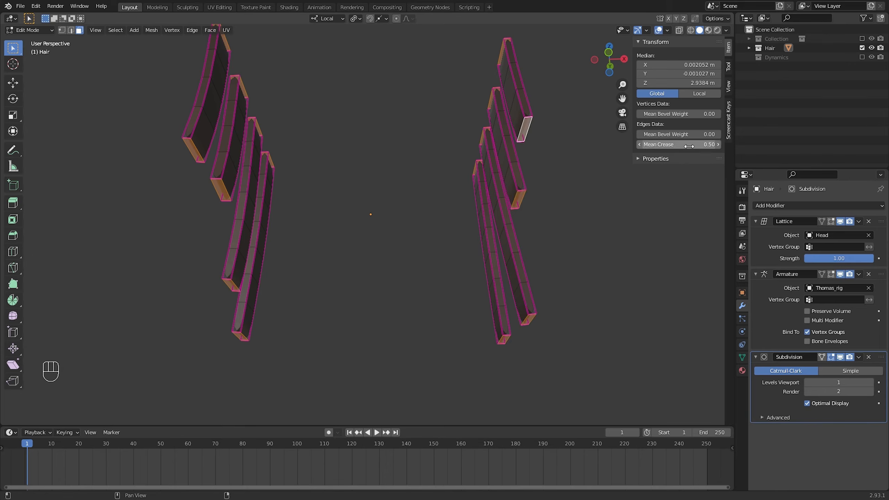
key(Tab)
key(ctrl+s)
middle_drag(214, 283, 352, 233)
Reveal all hidden hair geometry in Edit mode and return to Object mode
key(Tab)
key(alt+h)
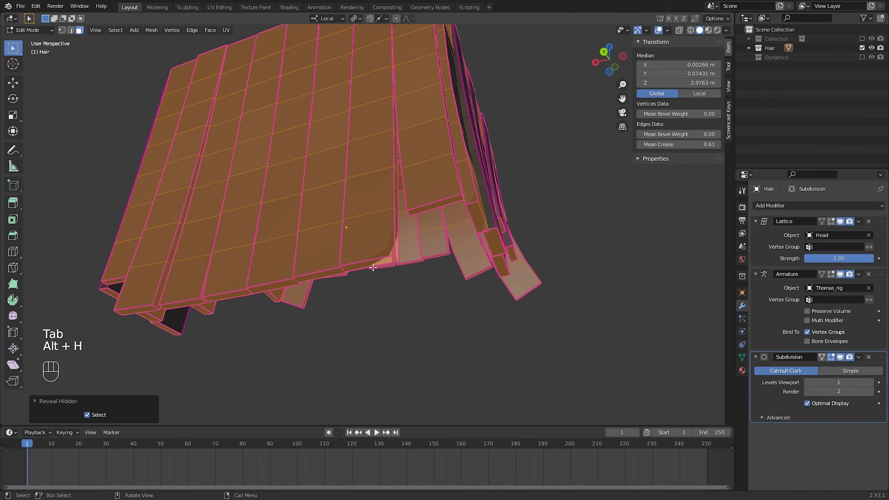
click(352, 260)
middle_drag(297, 333, 456, 202)
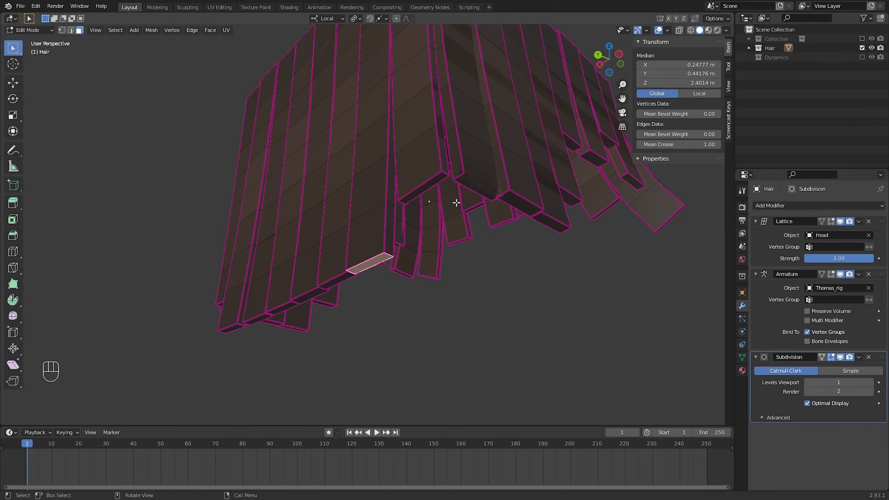
key(Tab)
middle_drag(452, 315, 436, 281)
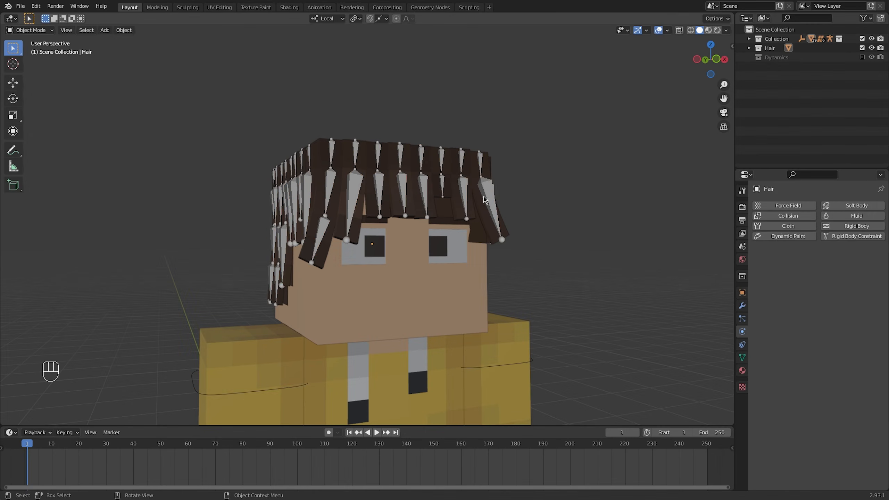
Select the character's armature, show its first bone layer instead of the hair bones, and enter Pose mode
click(488, 196)
click(742, 332)
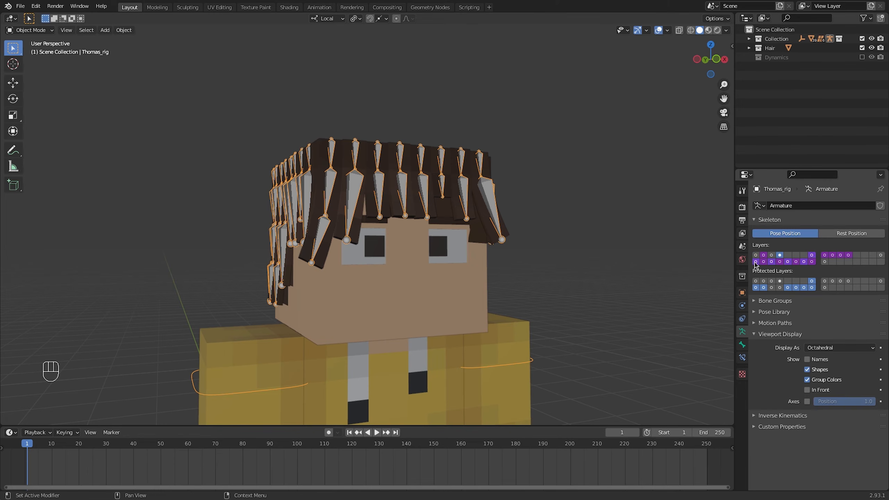
click(755, 255)
key(ctrl+Tab)
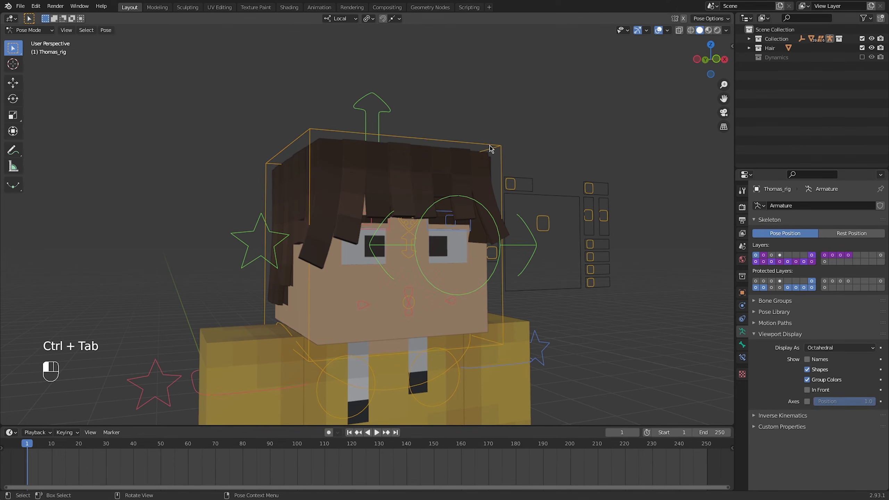
Play the animation and test the hair movement by rotating the Head bone freely in trackball mode
key(r)
key(r)
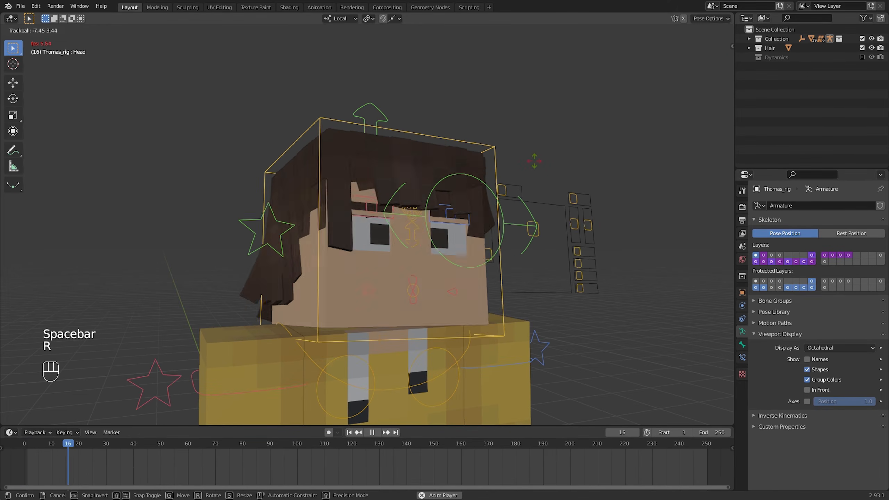
click(548, 164)
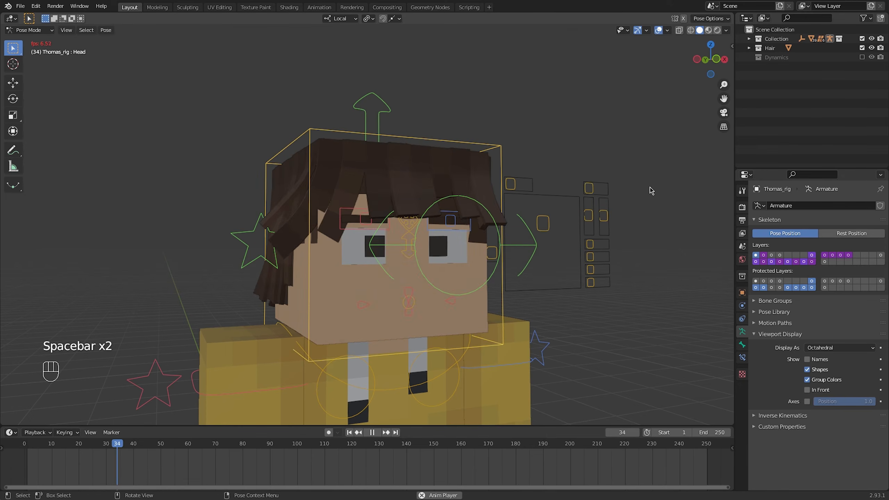
Stop playback and enable Simplify in the scene's render properties
click(742, 221)
click(742, 208)
scroll(796, 335, down, 1)
click(760, 384)
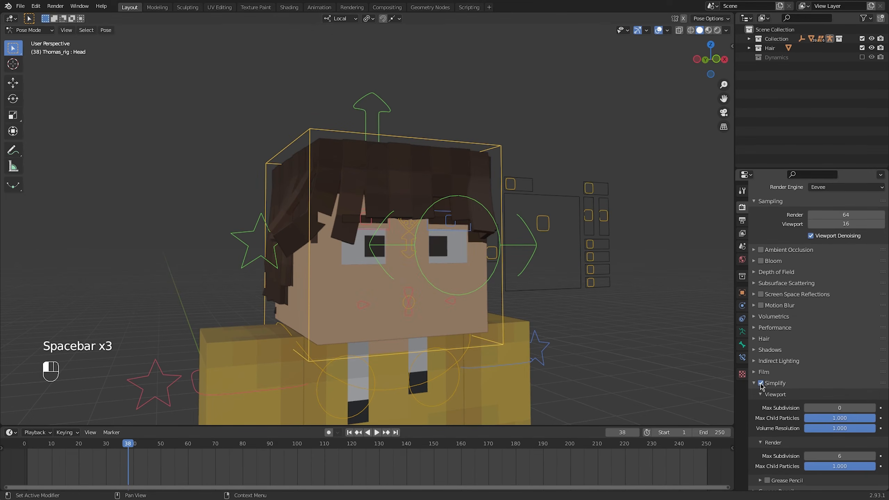
Replay the animation with Simplify on and test the hair again by trackball-rotating the Head bone
click(358, 434)
key(space)
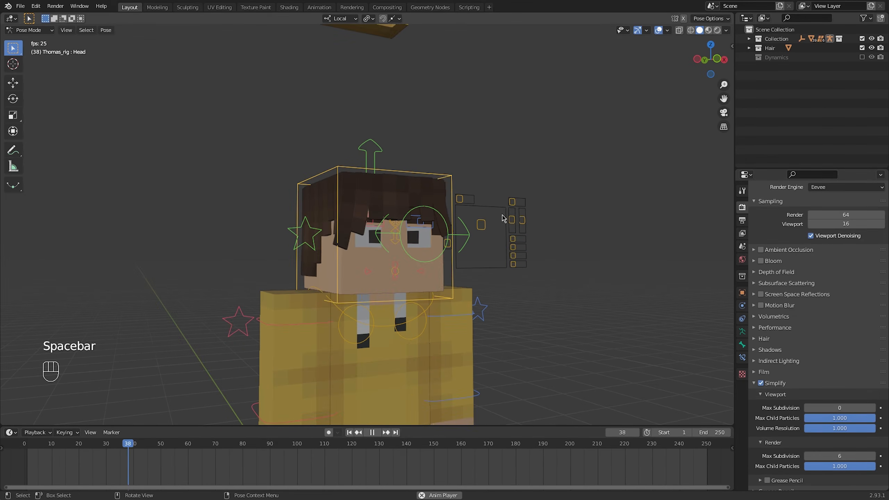
key(r)
key(r)
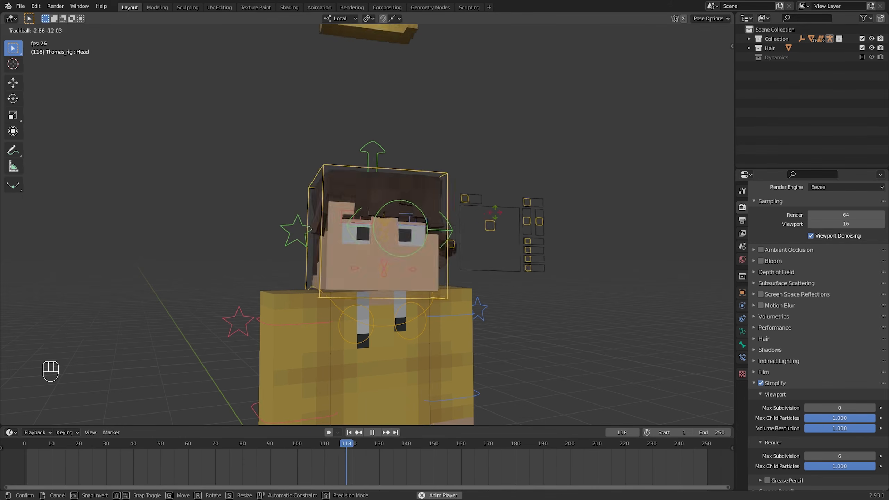
click(501, 236)
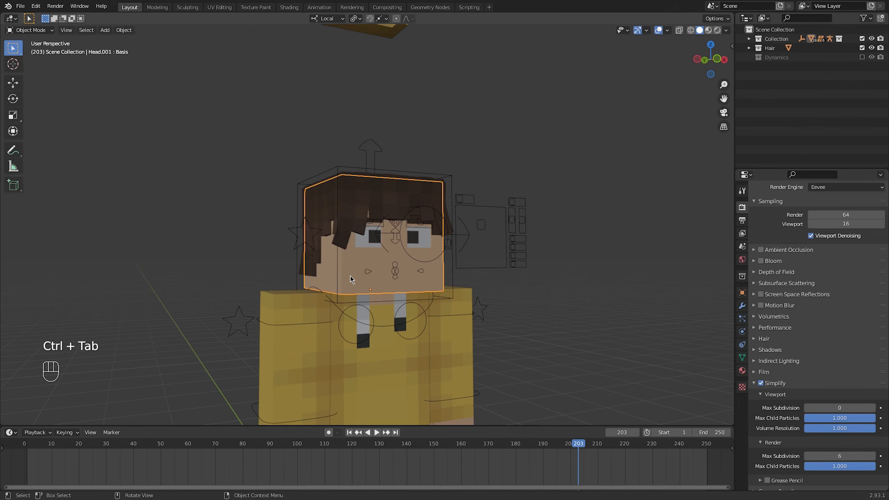
Add Collision physics to the Head.001 mesh
click(741, 305)
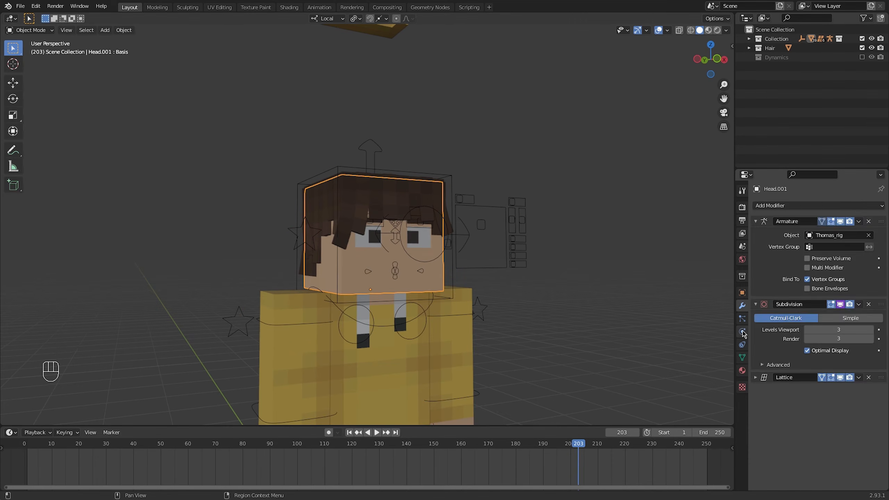
click(742, 331)
click(777, 216)
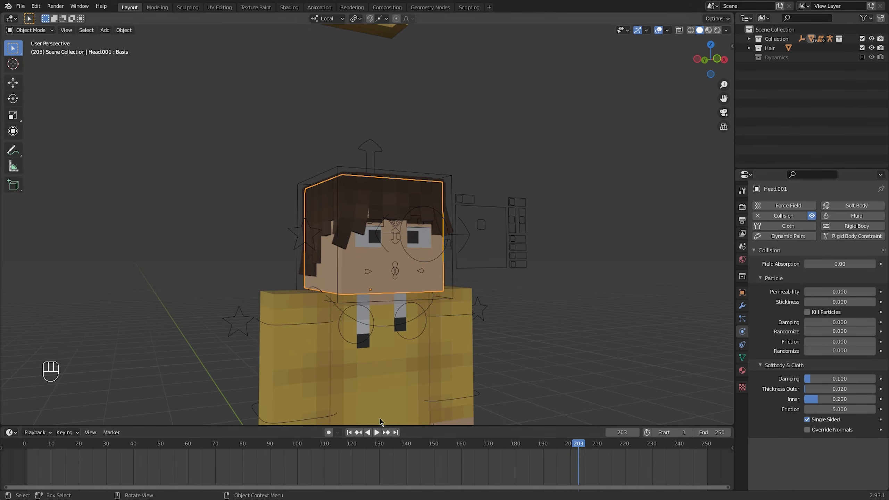
Rewind to frame 1 and set the head collision's Thickness Outer to 0.001
key(shift+Left)
scroll(554, 312, up, 6)
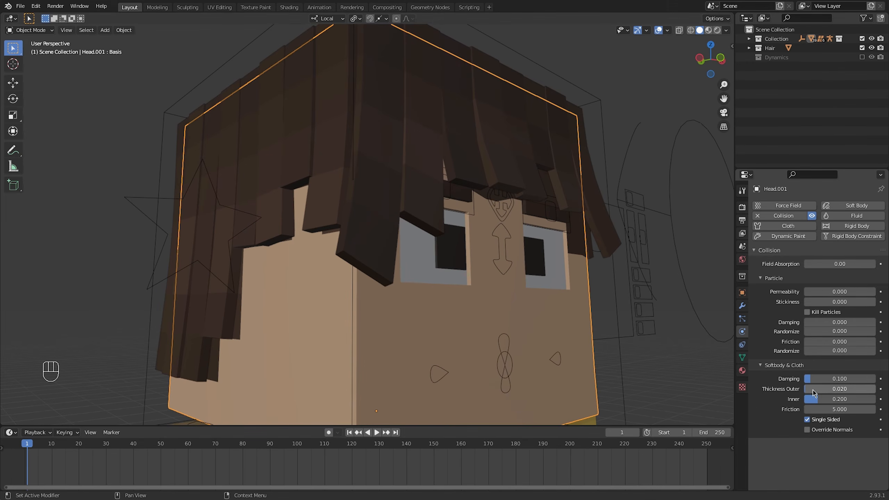
scroll(611, 337, down, 5)
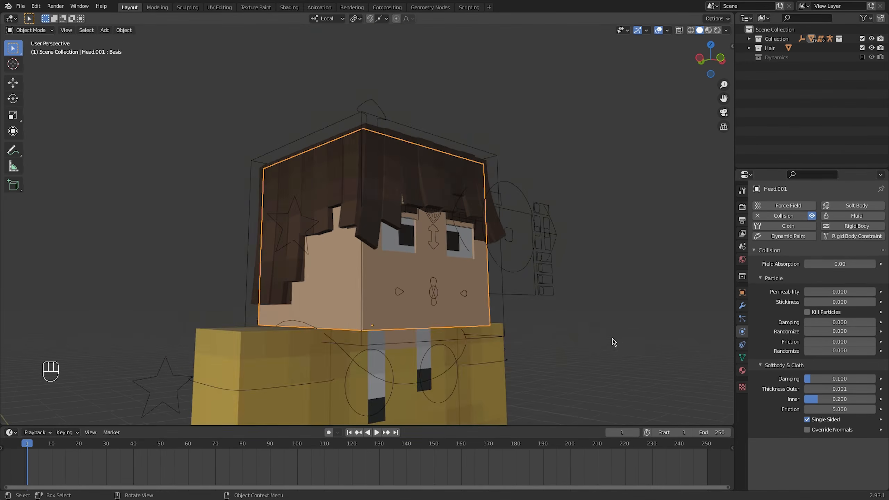
Set the head collision's Thickness Outer to 0.010 while the animation plays, and stop playback
key(space)
scroll(506, 220, up, 5)
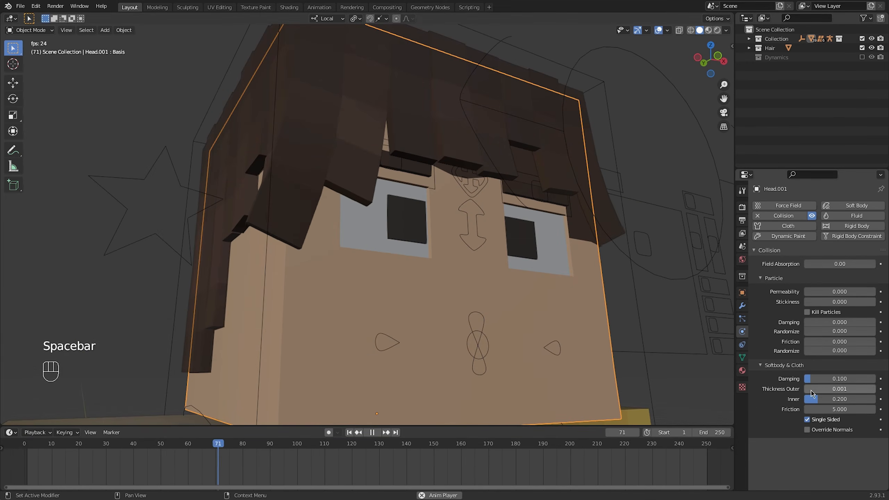
drag(810, 389, 824, 390)
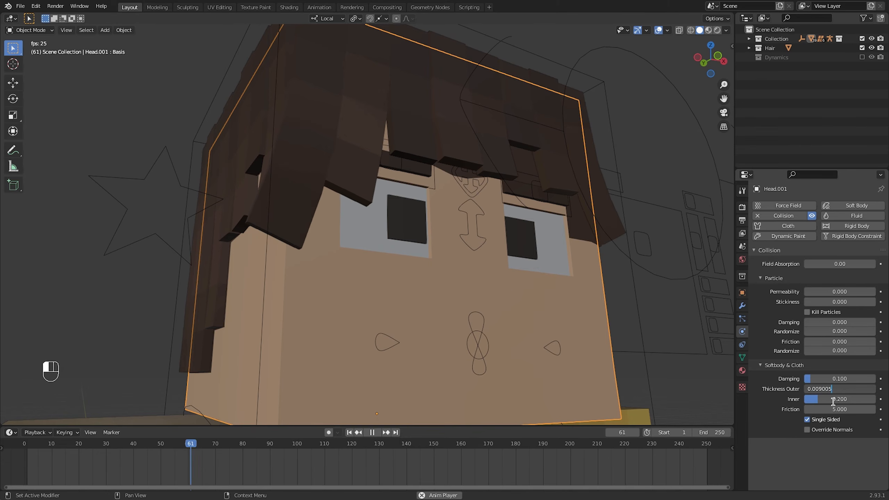
scroll(455, 294, down, 5)
key(space)
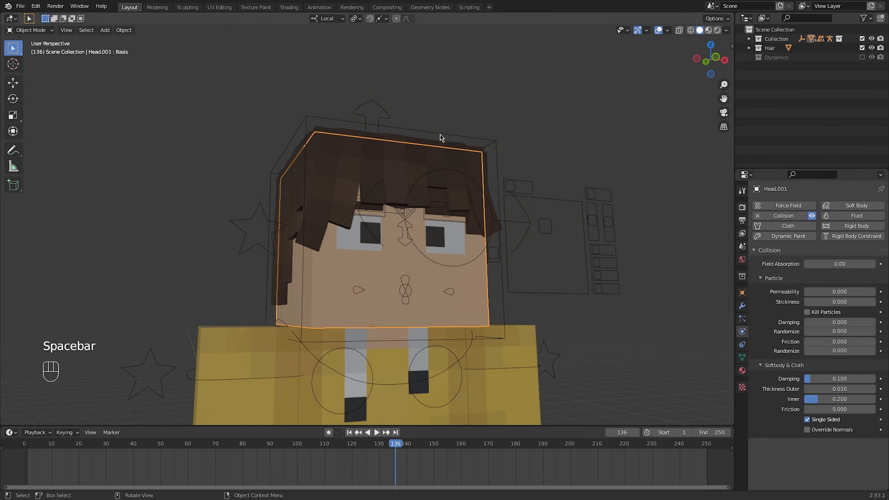
Apply a stiffer cloth preset to Hair_Cloth with 15 quality steps, 0.4 kg vertex mass, stiffness 80, bending 150 and damping 25
click(443, 138)
middle_drag(444, 139, 388, 159)
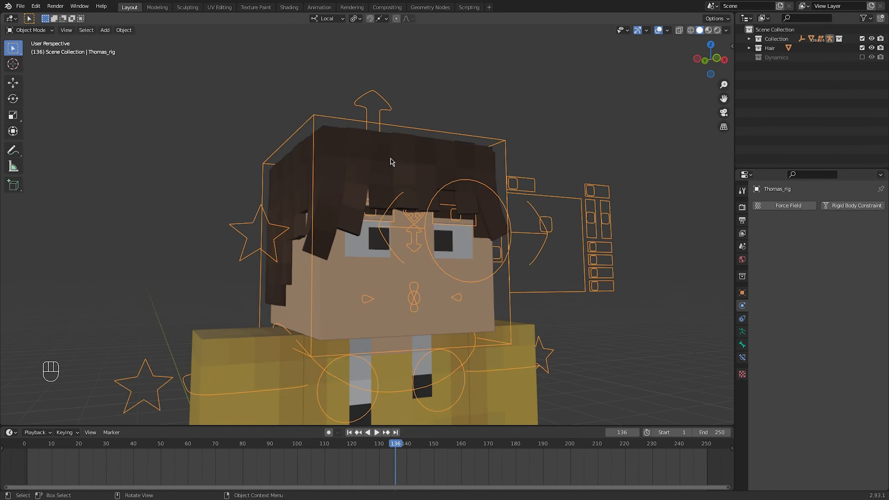
click(439, 142)
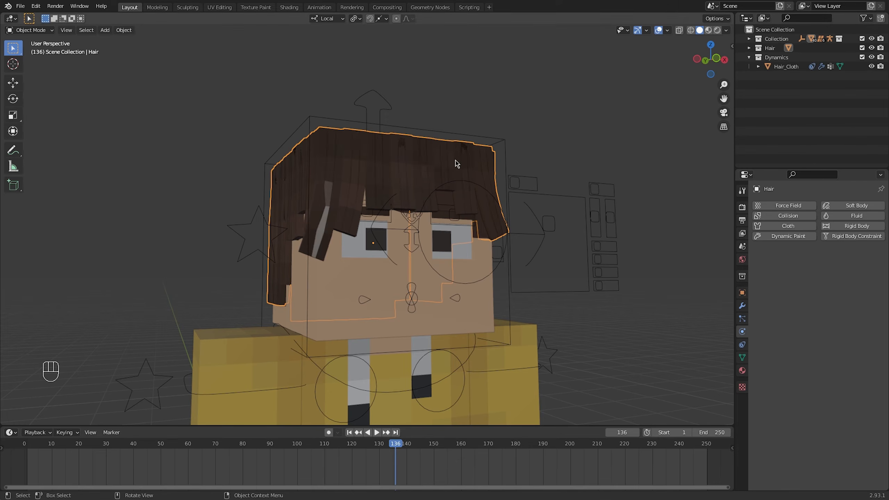
click(328, 185)
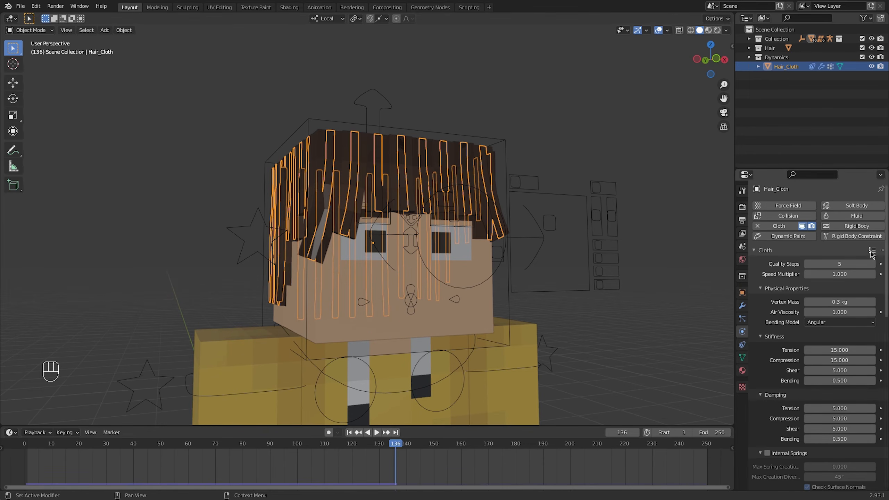
click(828, 197)
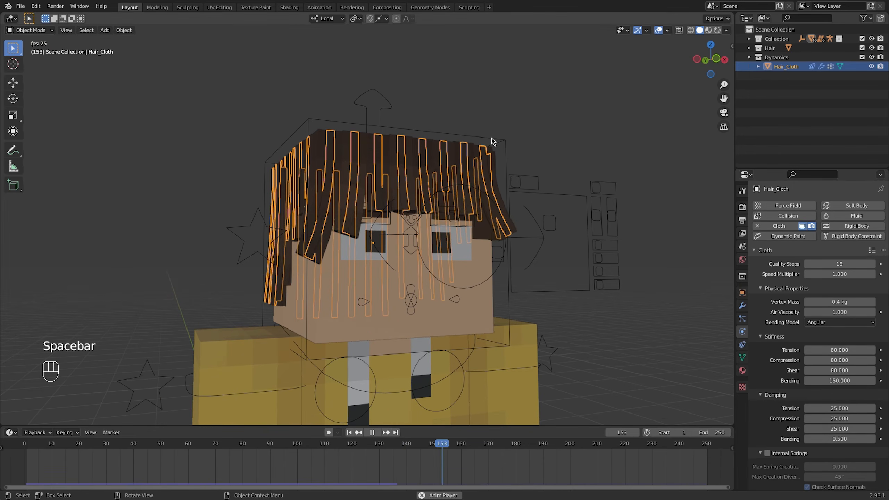
Test the stiffer hair during playback by trackball-rotating the Head bone in Pose Mode, and return to Object Mode
click(492, 141)
key(ctrl+Tab)
click(489, 144)
key(r)
key(r)
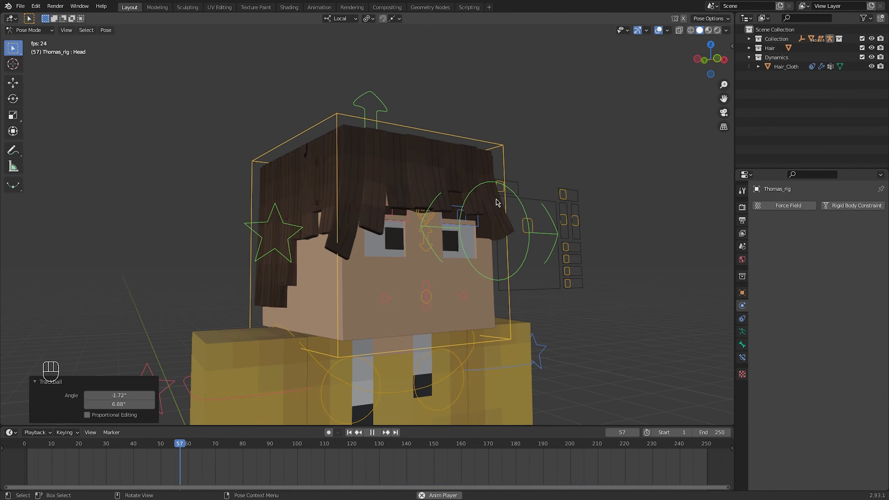
key(space)
key(ctrl+Tab)
click(350, 185)
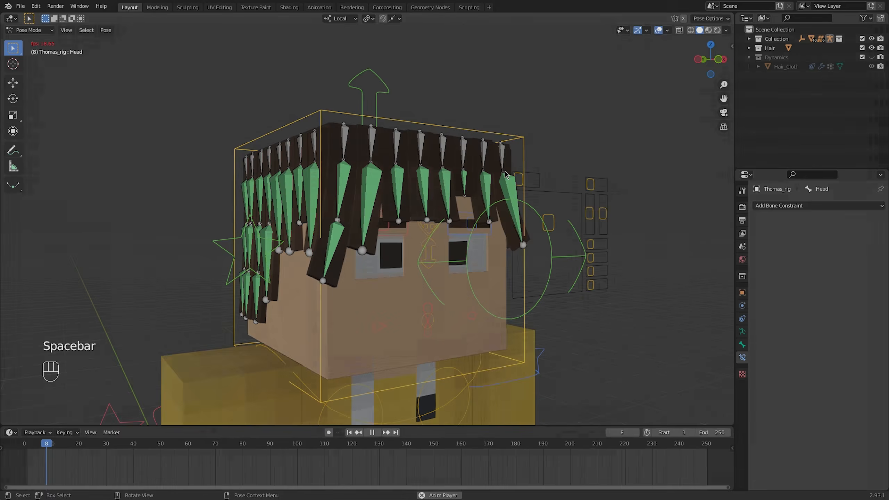
Test the hair with its bones displayed by trackball-rotating the Head bone during playback, cancel the rotation and stop
key(r)
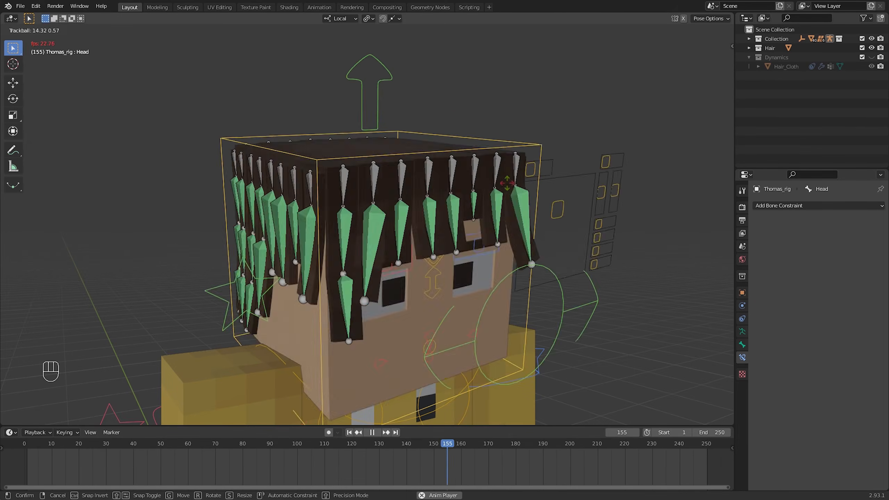
right_click(528, 175)
mouse_move(528, 175)
middle_down()
mouse_move(504, 171)
mouse_move(512, 175)
middle_up()
key(space)
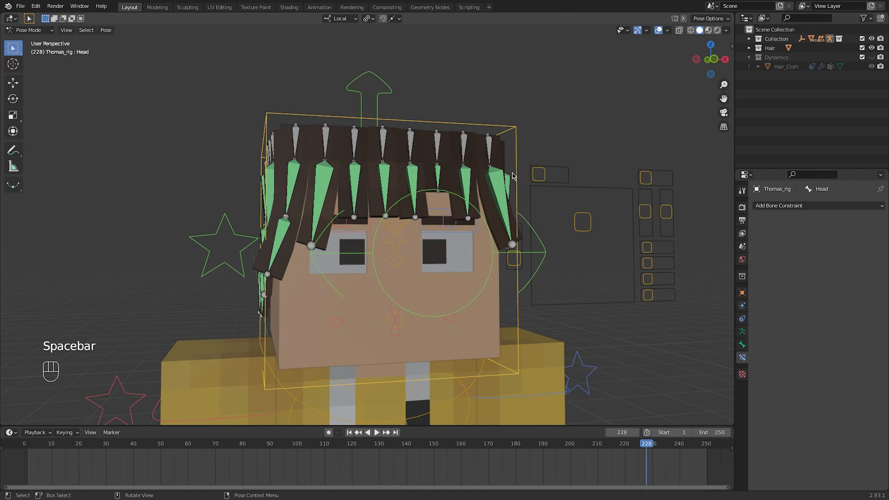
In Object Mode, review all of Hair_Cloth's cloth physics settings, from quality steps through cache, shape and collisions to property weights
key(ctrl+Tab)
click(497, 168)
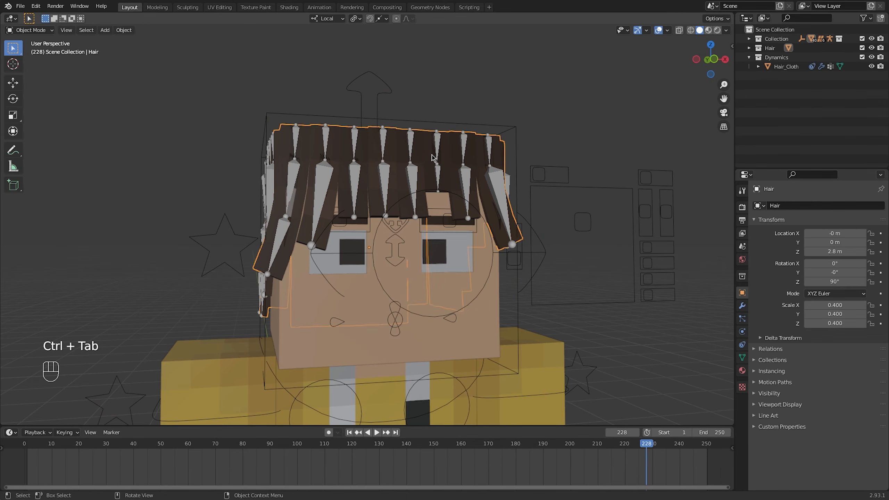
click(742, 331)
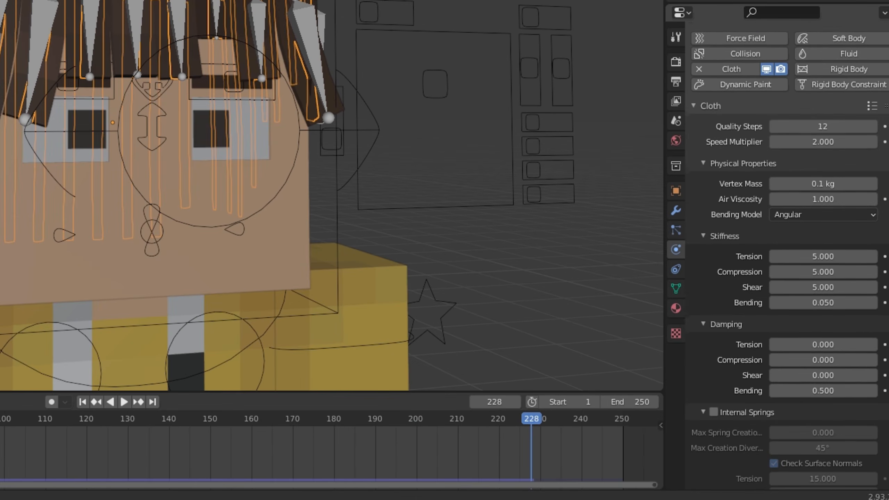
scroll(839, 315, down, 5)
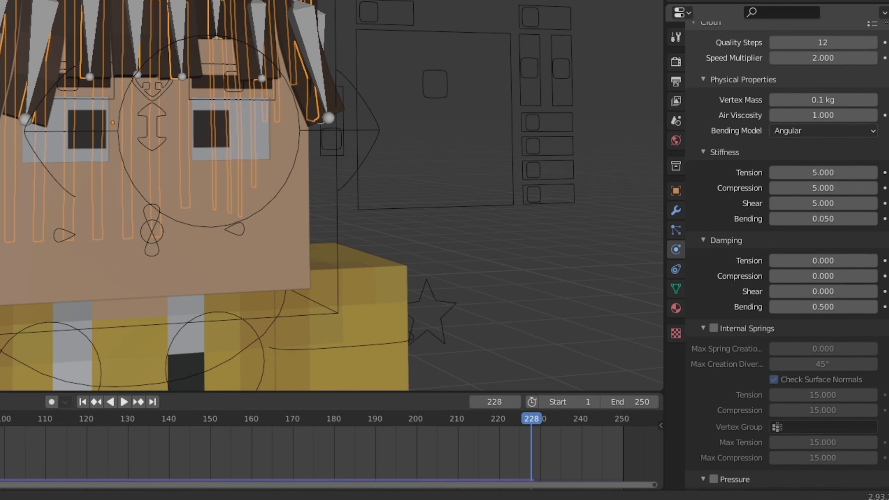
scroll(786, 256, down, 7)
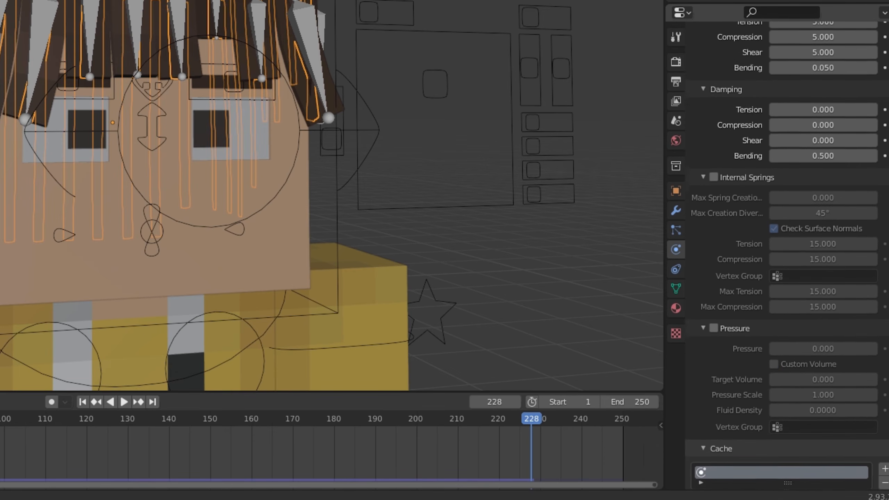
scroll(787, 255, down, 10)
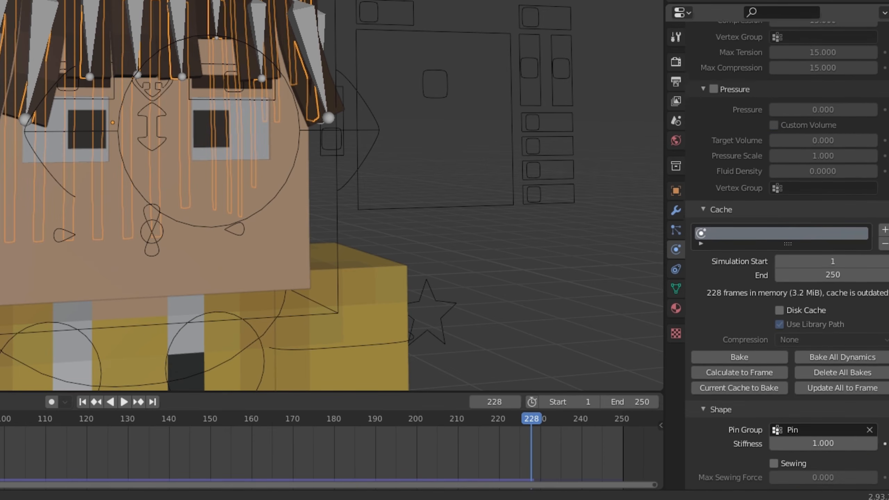
scroll(885, 434, down, 15)
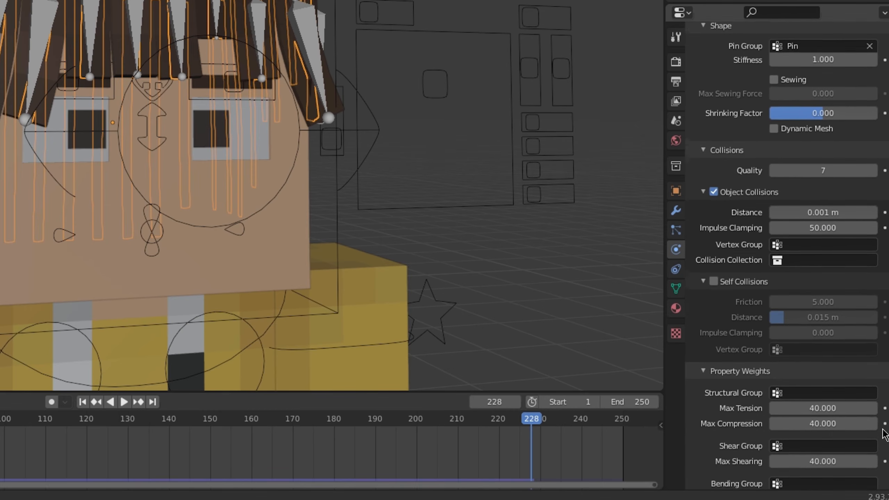
scroll(886, 435, down, 6)
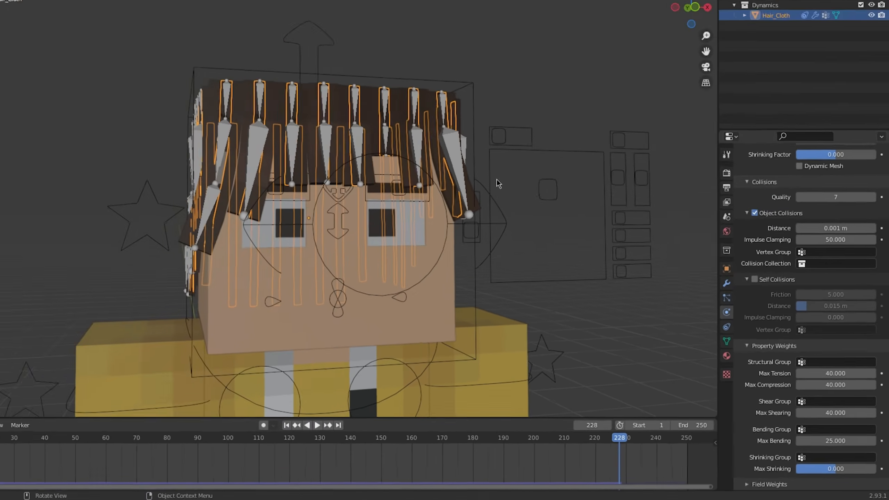
Select Thomas_rig in Pose Mode and trackball-rotate its Head bone during playback to check how the hair bones react
click(494, 180)
middle_drag(320, 177, 367, 181)
key(ctrl+Tab)
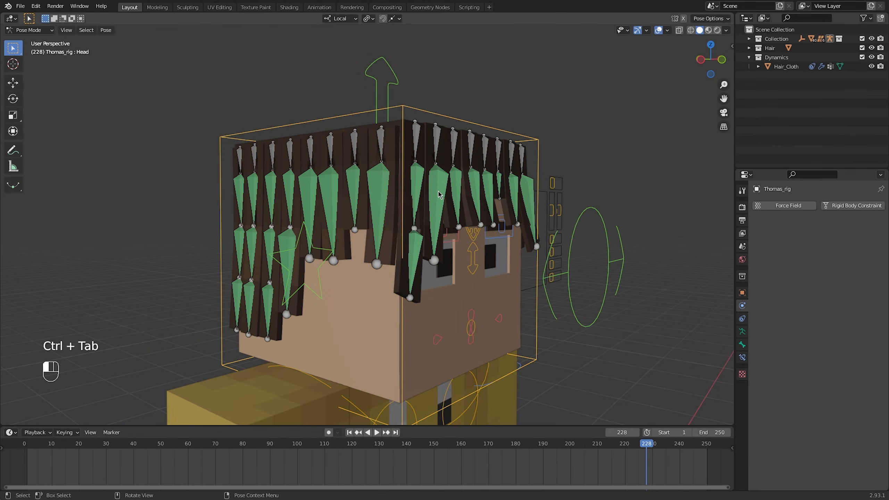
middle_drag(680, 262, 619, 241)
click(620, 116)
shift+middle_drag(657, 173, 584, 163)
scroll(518, 183, down, 3)
key(space)
key(r)
key(r)
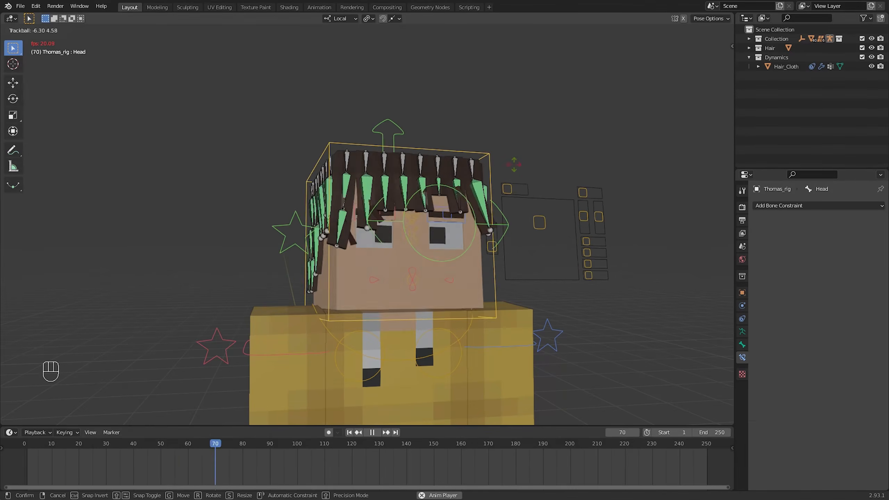
click(516, 170)
key(space)
Inspect the Damped Track constraint influence on a front hair bone and a back hair bone
click(364, 196)
scroll(364, 196, up, 3)
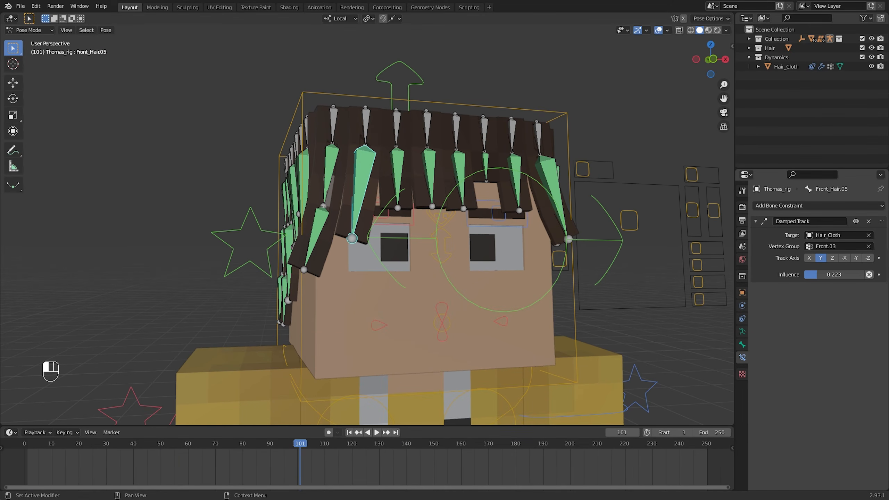
middle_drag(332, 195, 577, 193)
scroll(443, 184, down, 3)
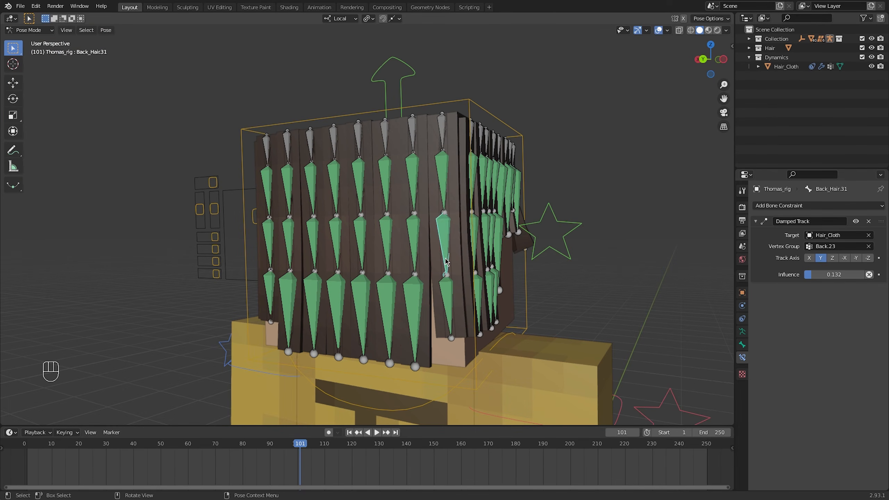
middle_drag(539, 214, 451, 212)
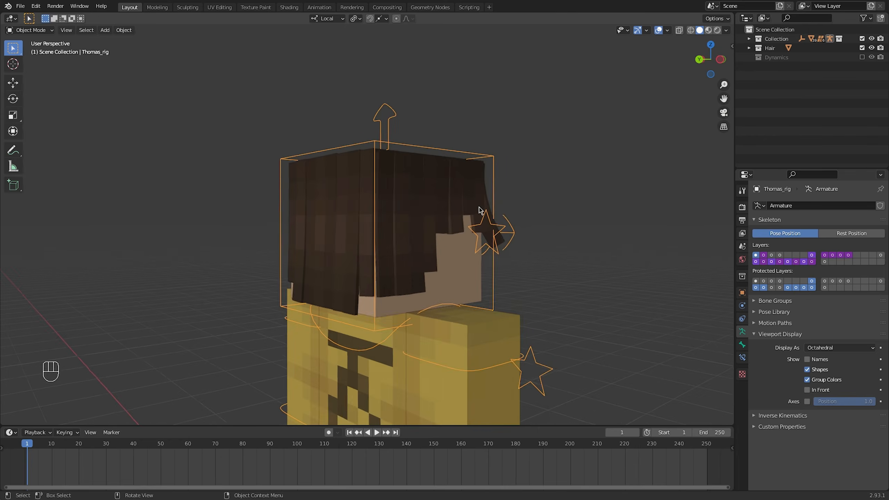
Add a Force field, move it up about 2.72 m to the head, and give it Strength 4000 and Wind Factor 1
key(shift+a)
mouse_move(541, 191)
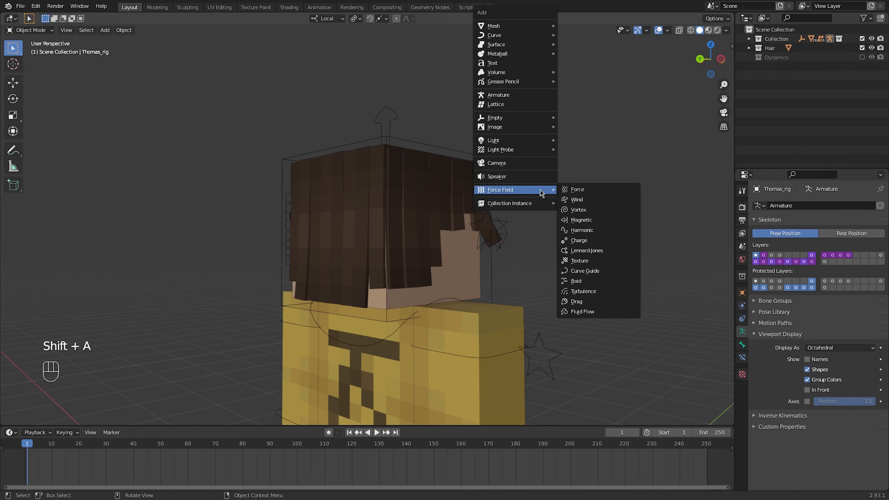
click(573, 191)
scroll(507, 297, down, 5)
key(g)
click(487, 197)
click(742, 305)
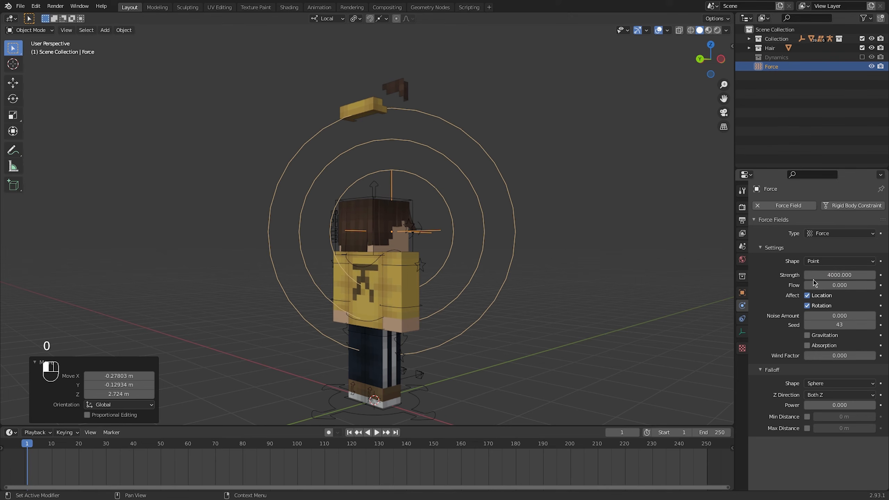
drag(834, 356, 876, 355)
Play the animation and move the Force field across the front and side of the head to test the hair's reaction
scroll(530, 290, up, 5)
middle_drag(530, 290, 356, 284)
key(space)
middle_drag(452, 280, 435, 281)
key(g)
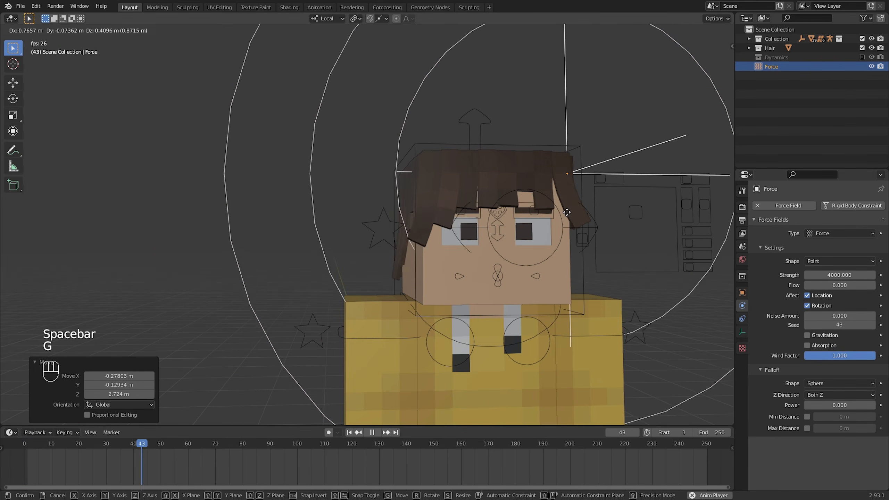
click(485, 280)
middle_drag(485, 280, 305, 266)
middle_drag(441, 268, 364, 268)
key(g)
click(471, 280)
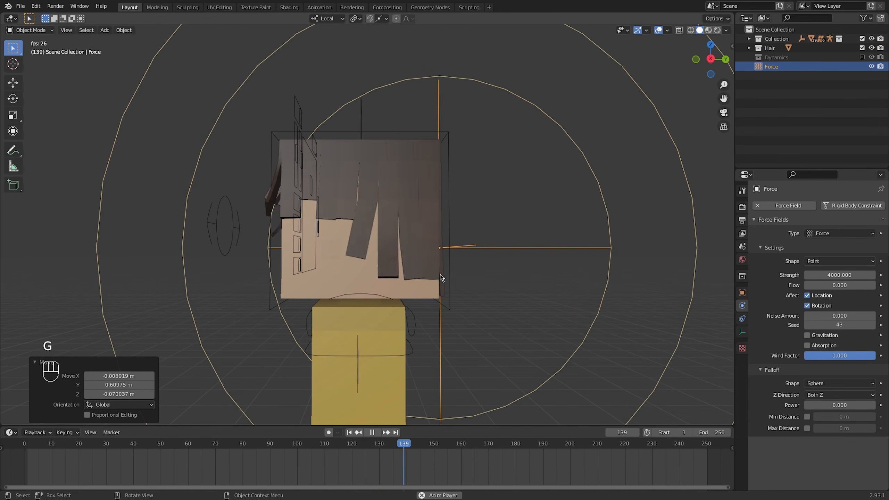
Continue repositioning the Force field around the side of the head during playback to push the hair strands from other directions
middle_drag(440, 280, 340, 274)
key(g)
click(451, 268)
middle_drag(450, 268, 520, 264)
key(g)
click(434, 253)
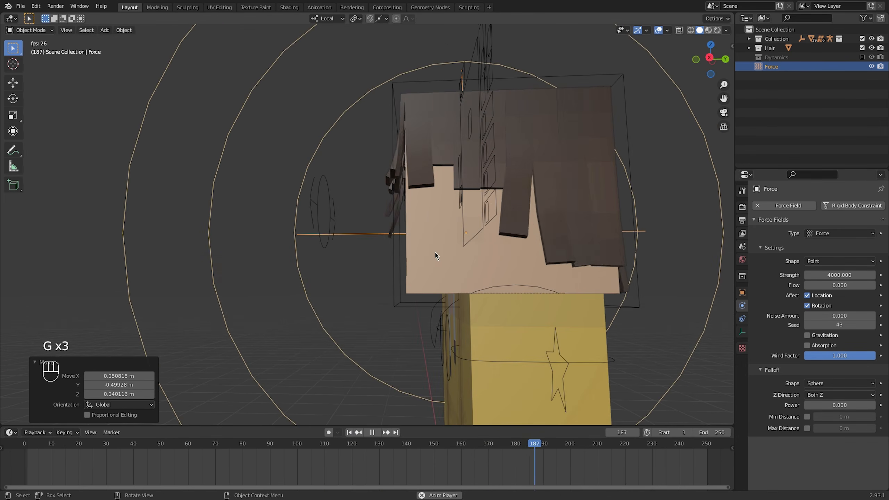
middle_drag(434, 252, 413, 266)
scroll(504, 264, down, 3)
key(g)
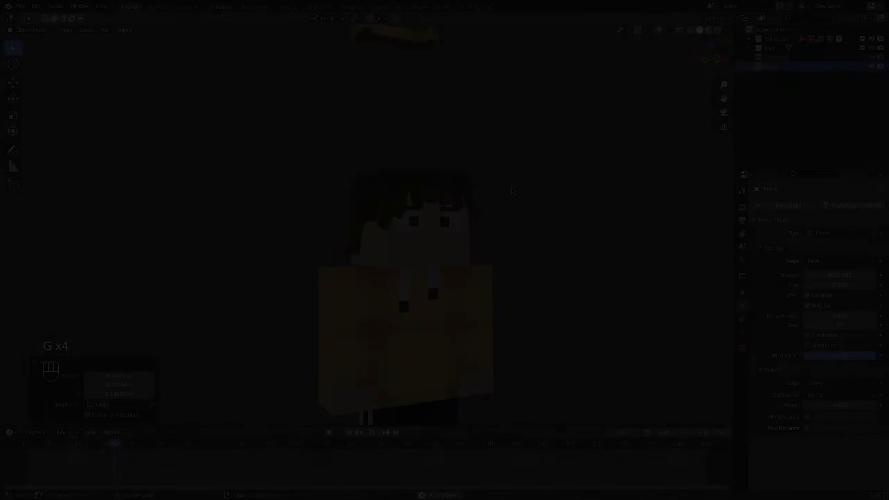
On the character with glasses and a pink sweater, trackball-rotate the Head bone during playback to test the hair dynamics
scroll(423, 145, up, 5)
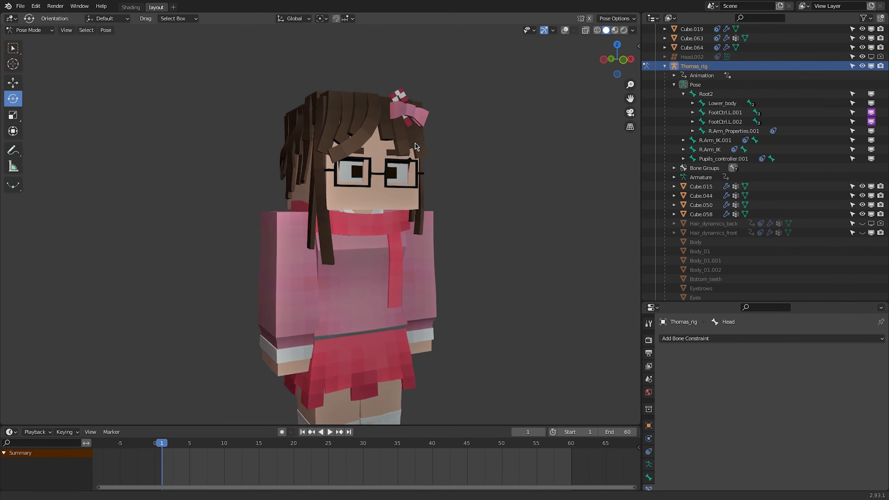
shift+middle_drag(434, 119, 395, 195)
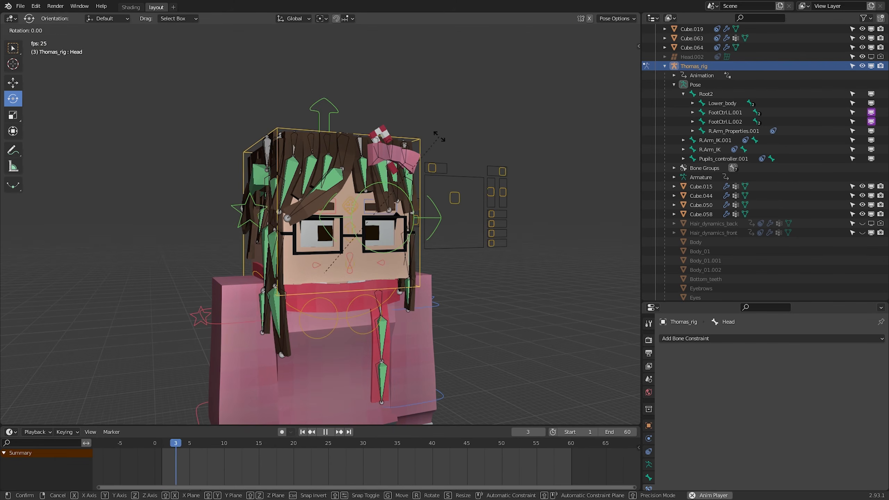
key(r)
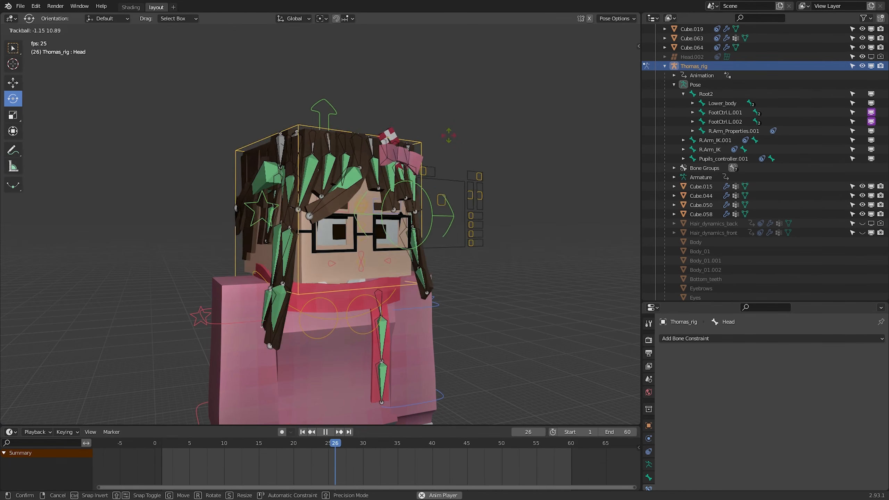
click(563, 43)
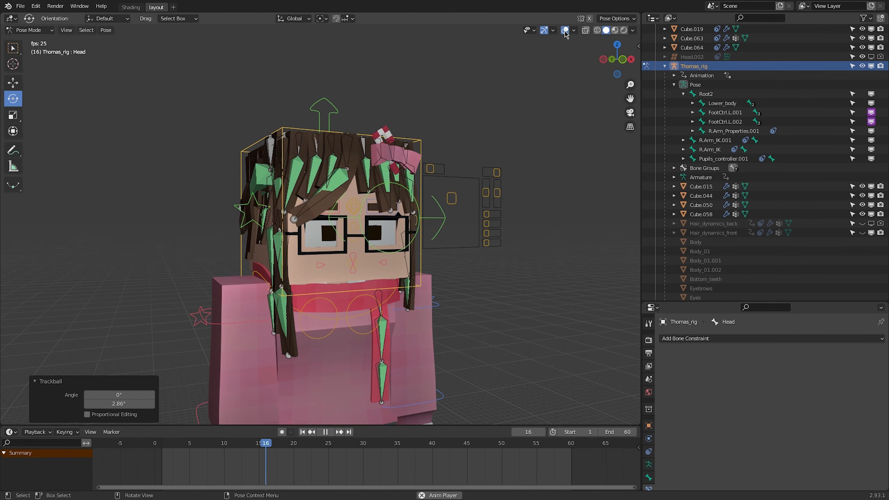
Hide the viewport overlays and test the hair again by trackball-rotating the head during playback, cancelling the final rotation
click(564, 31)
key(r)
key(r)
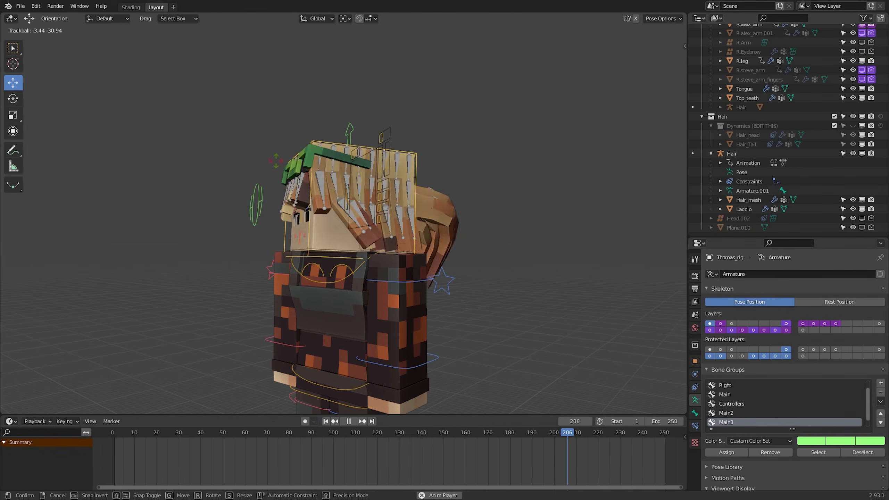
right_click(342, 159)
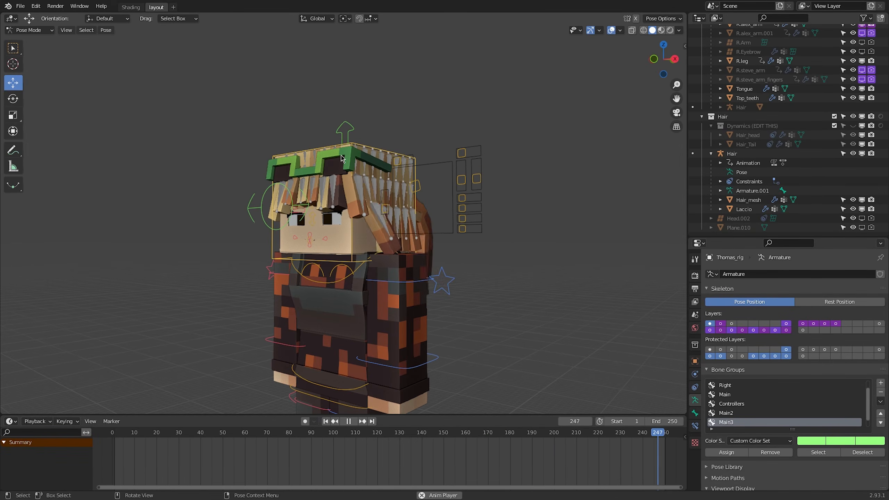
On the character with green glasses, trackball-rotate the head during playback to test the hair and ponytail dynamics, then cancel the rotation
key(r)
key(r)
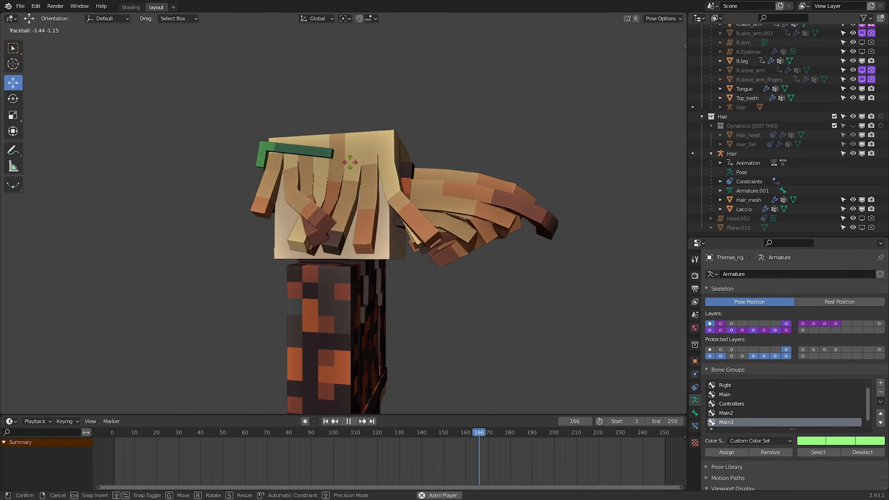
right_click(353, 172)
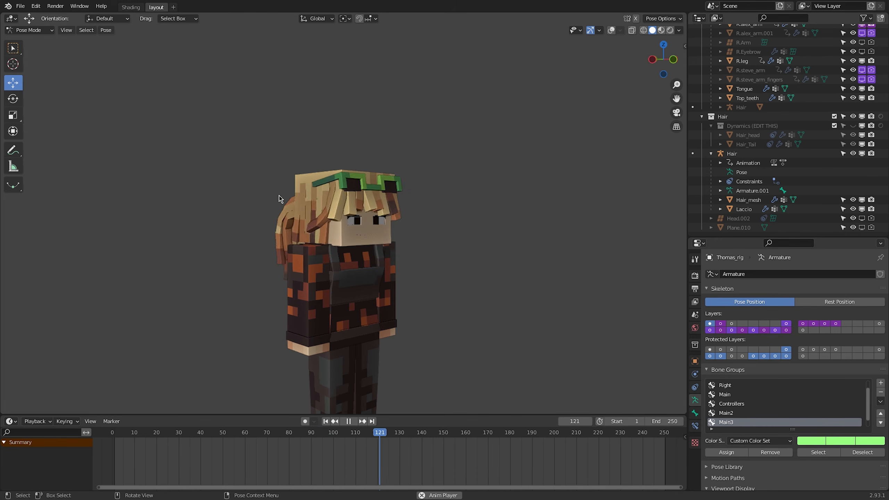
With the overlays hidden, trackball-rotate the green-glasses character's head again and inspect the hair movement up close during playback
key(r)
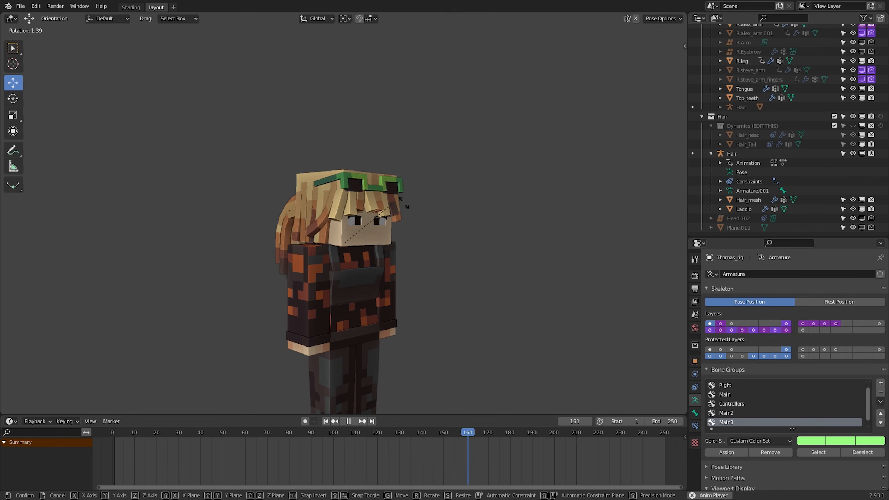
key(r)
scroll(332, 201, up, 1)
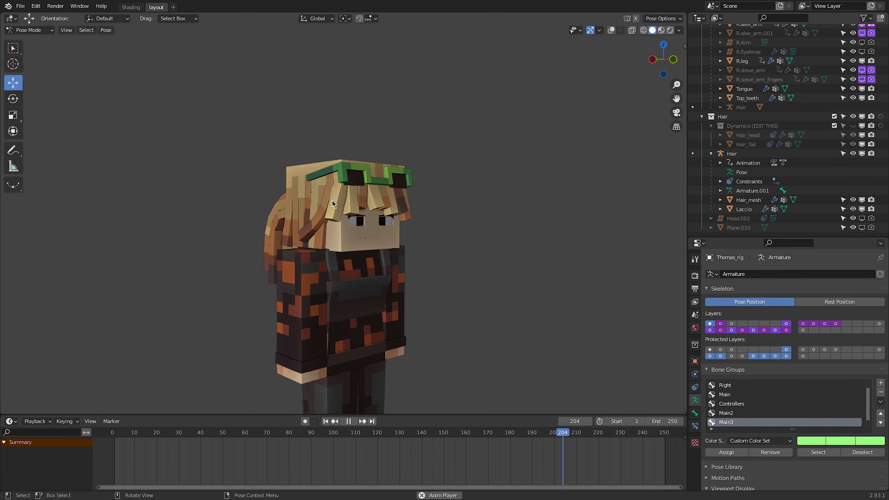
scroll(332, 201, up, 1)
mouse_move(332, 201)
middle_down()
mouse_move(297, 196)
mouse_move(339, 204)
middle_up()
scroll(301, 196, up, 1)
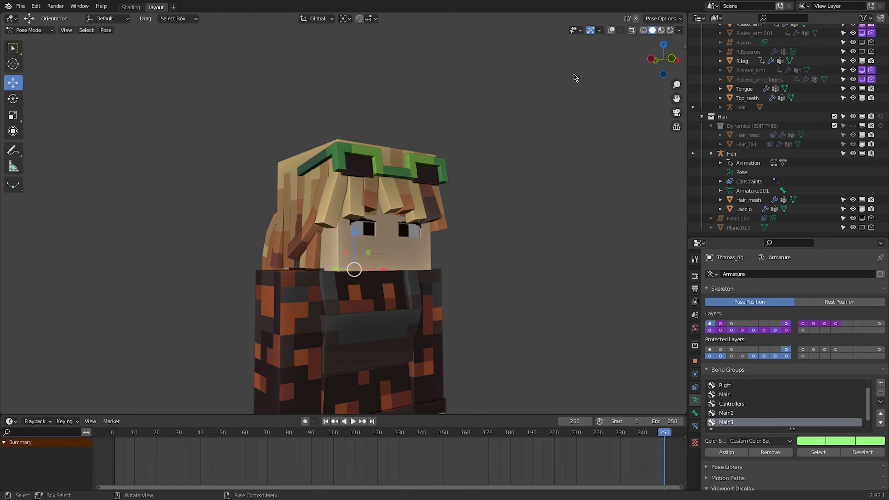
Show the viewport overlays, play the animation and trackball-rotate the head to test how the hair bones follow the cloth
click(611, 31)
middle_drag(413, 180, 459, 185)
key(space)
key(r)
key(r)
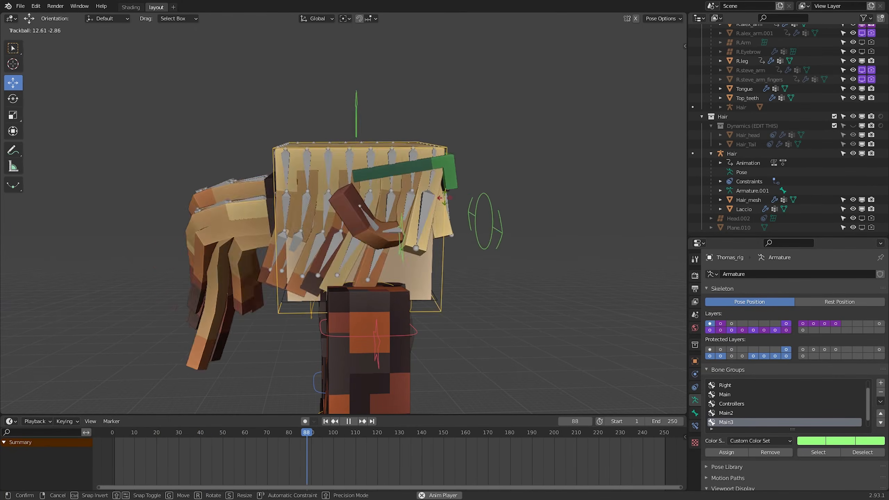
click(444, 198)
Trackball-rotate the head once more during playback with the hair bones shown, viewing the character from the front, and cancel the rotation
scroll(444, 198, down, 2)
middle_drag(444, 198, 396, 200)
key(r)
key(r)
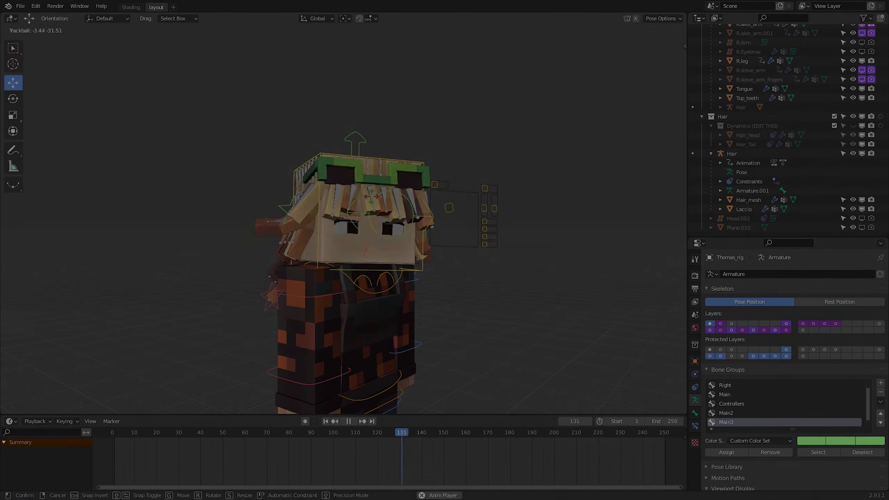
right_click(390, 200)
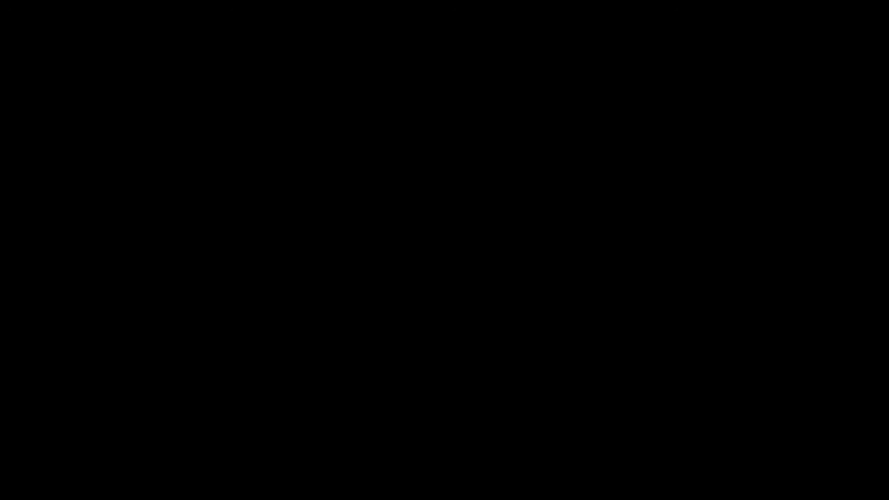